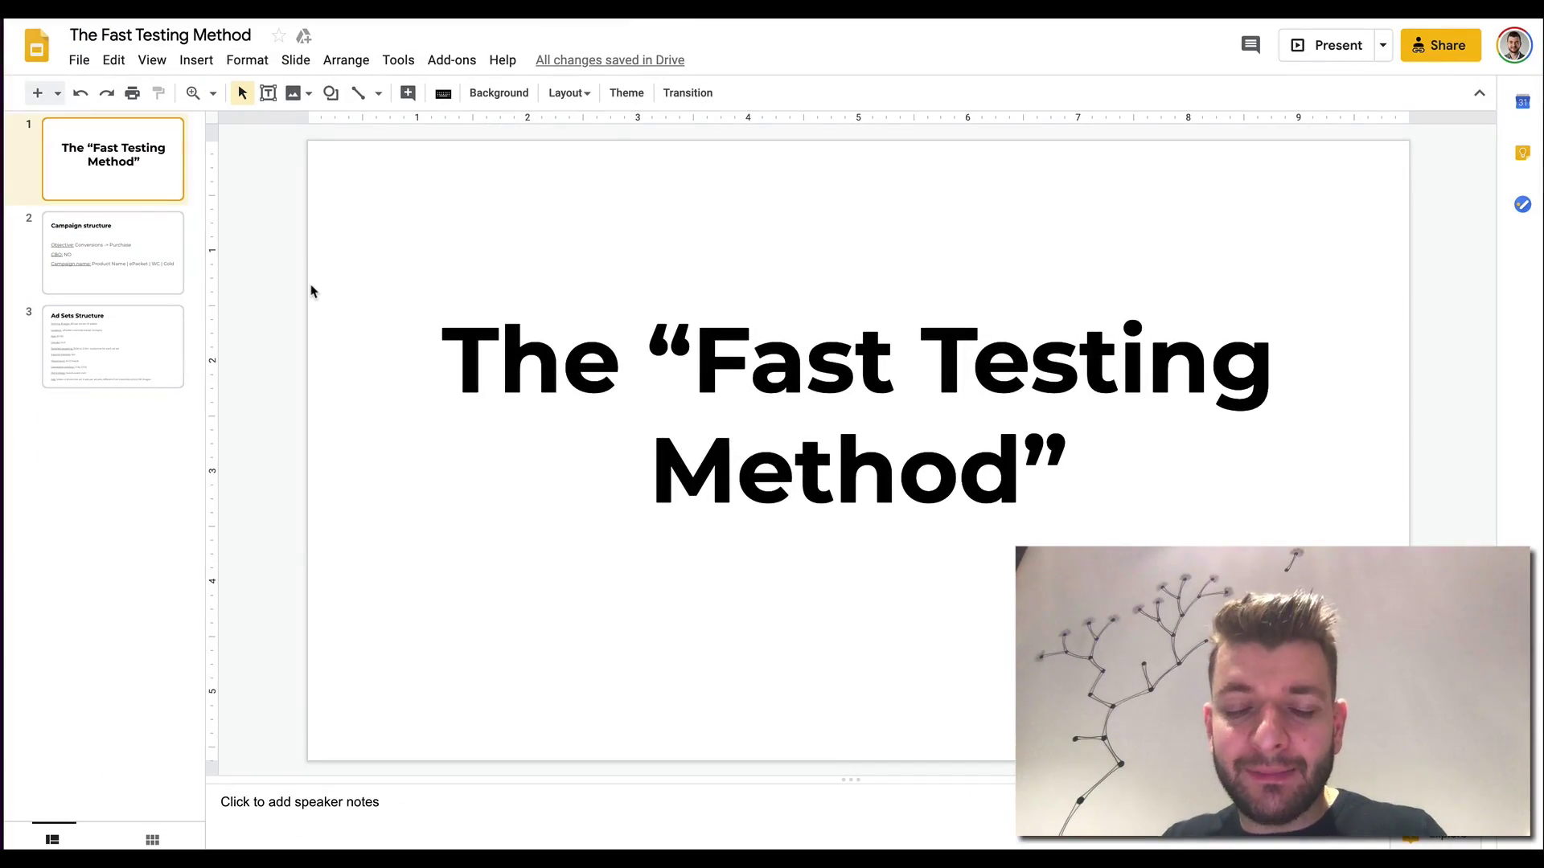
# Step: Show the Campaign structure slide (slide 2), then the Ad Sets Structure slide (slide 3)
pyautogui.click(140, 245)
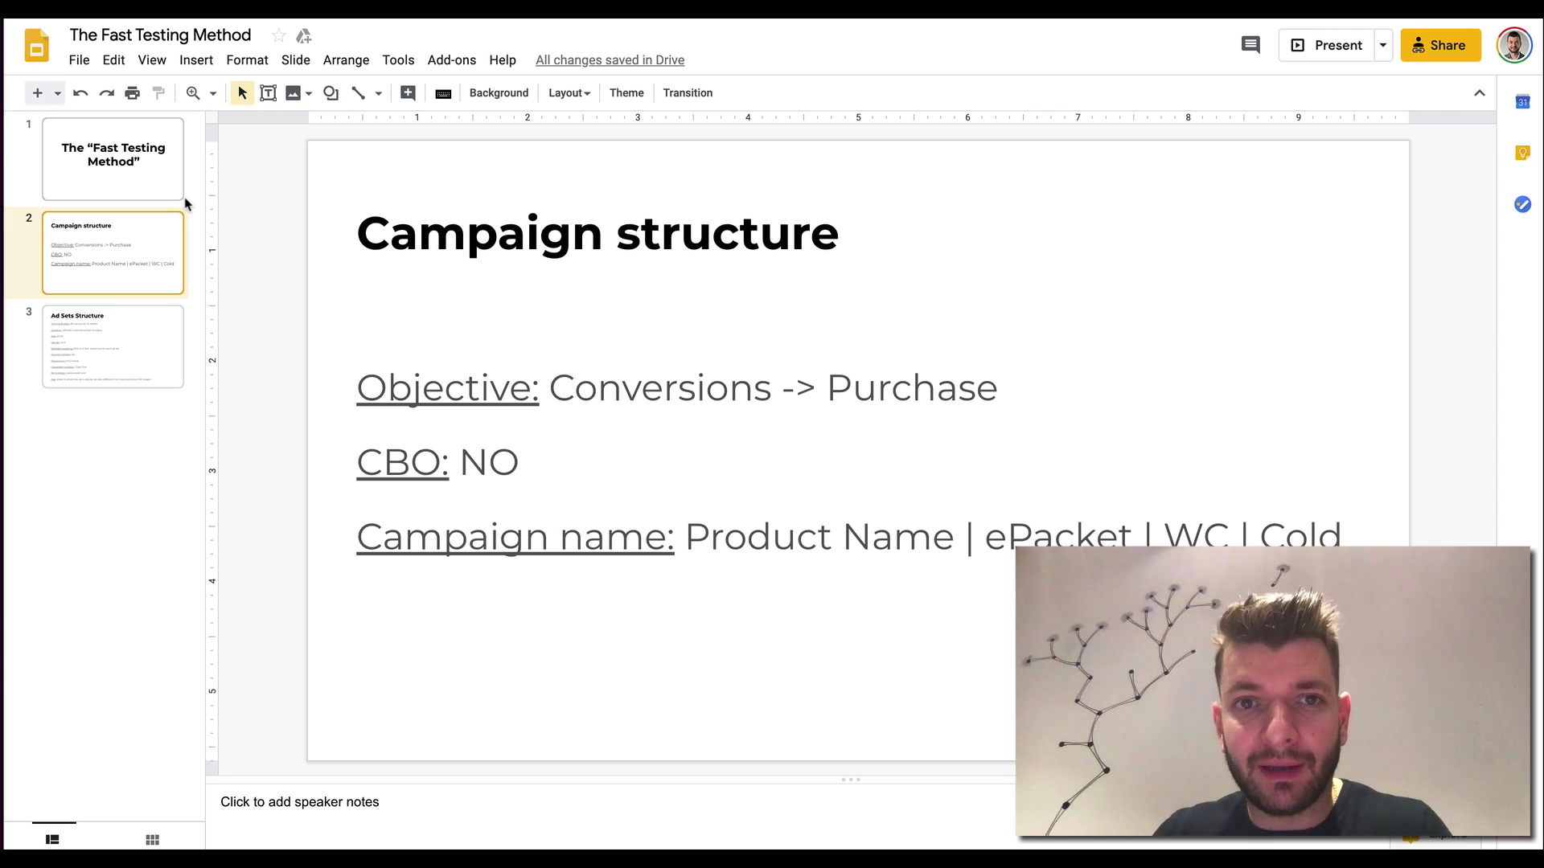
pyautogui.click(83, 346)
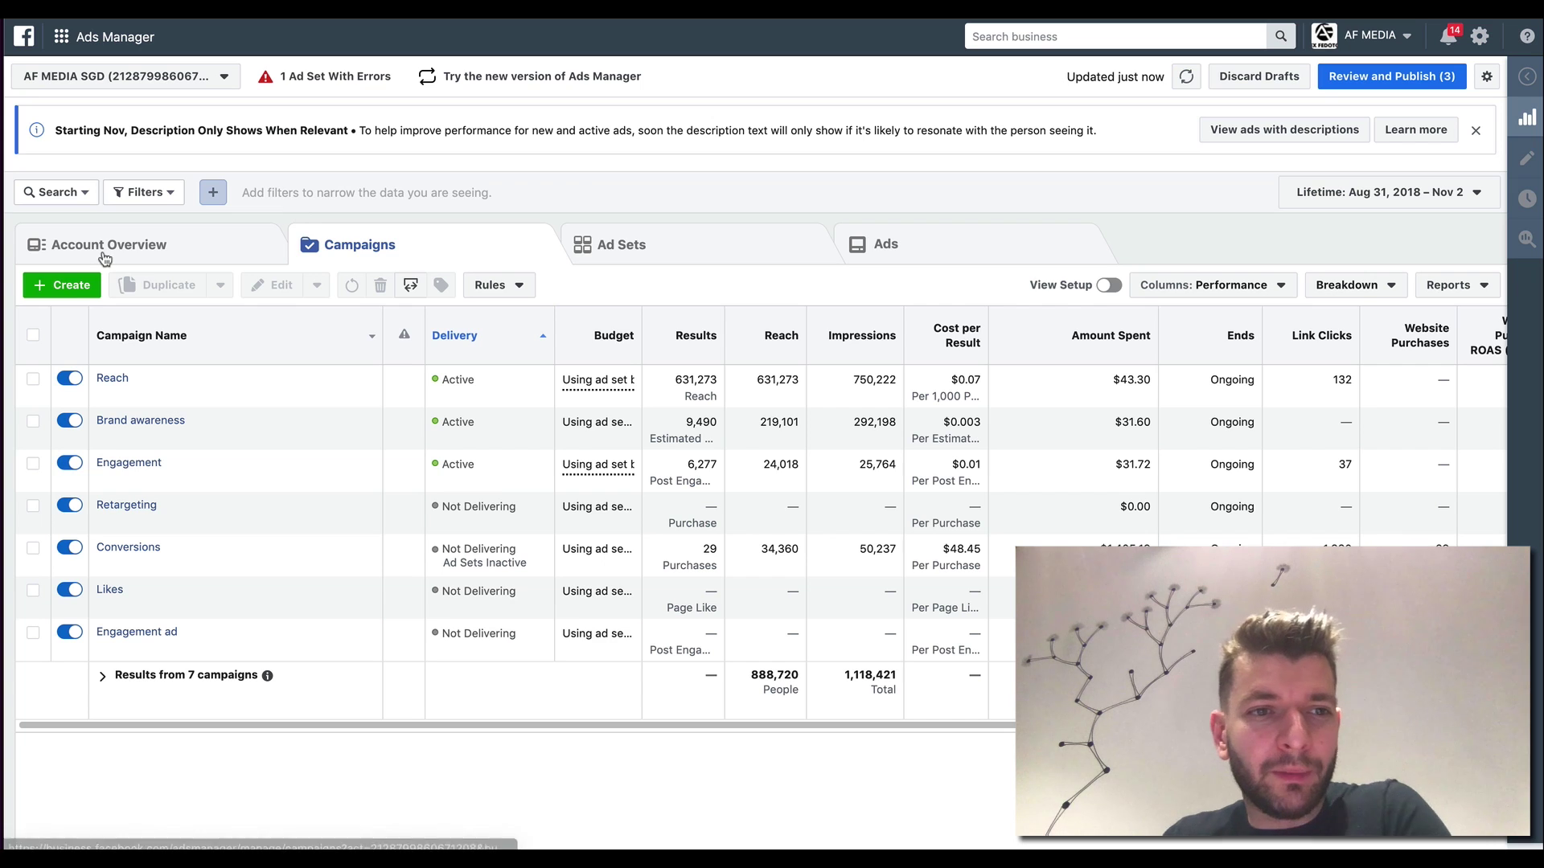
# Step: Start a new Conversions campaign, then return to the Campaign structure slide in Slides
pyautogui.click(71, 285)
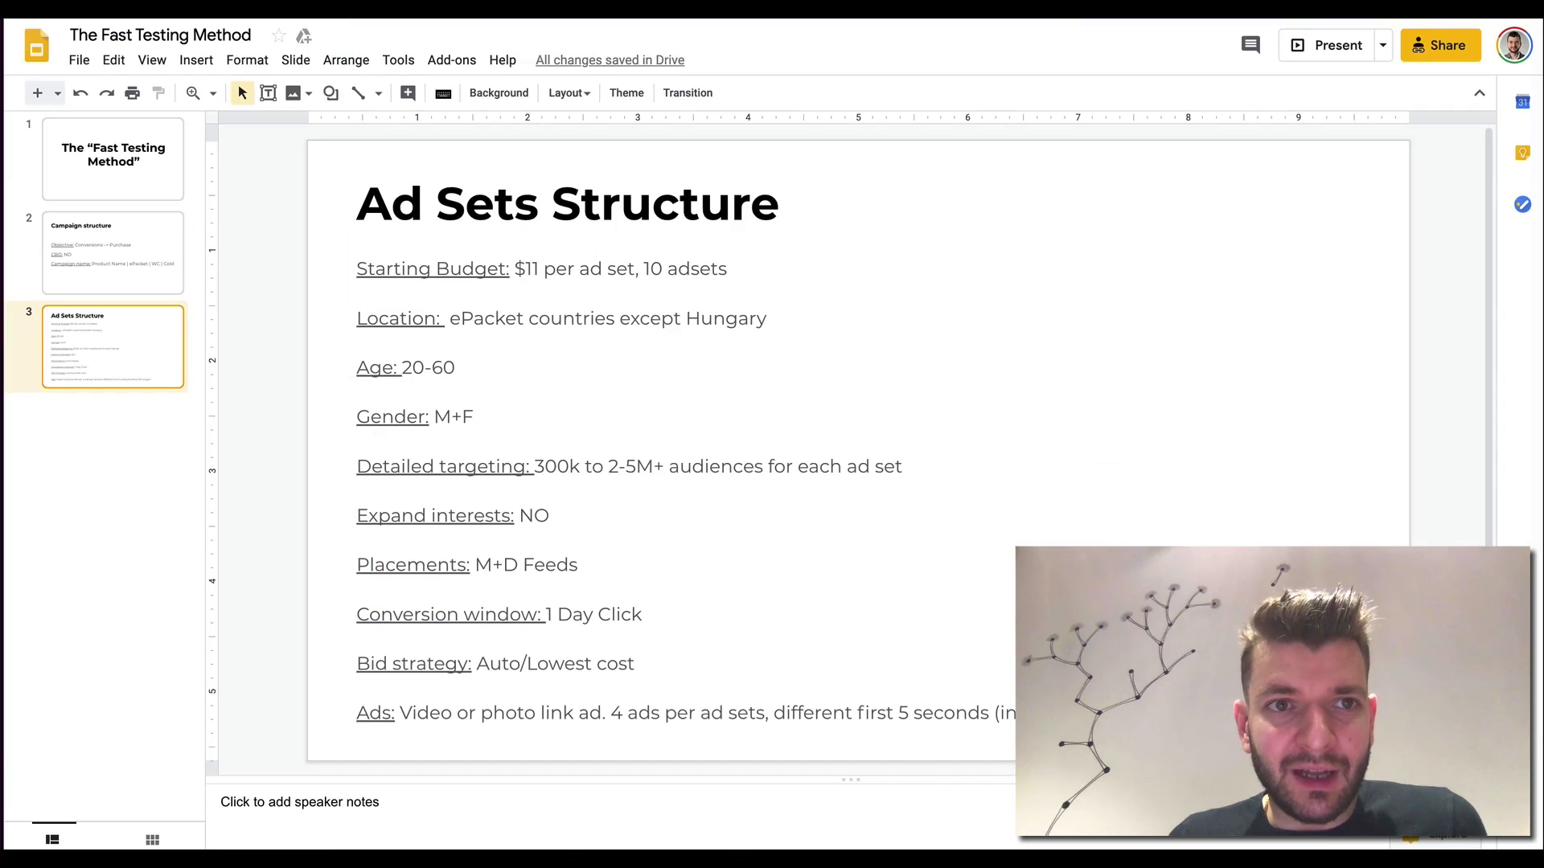
pyautogui.click(120, 217)
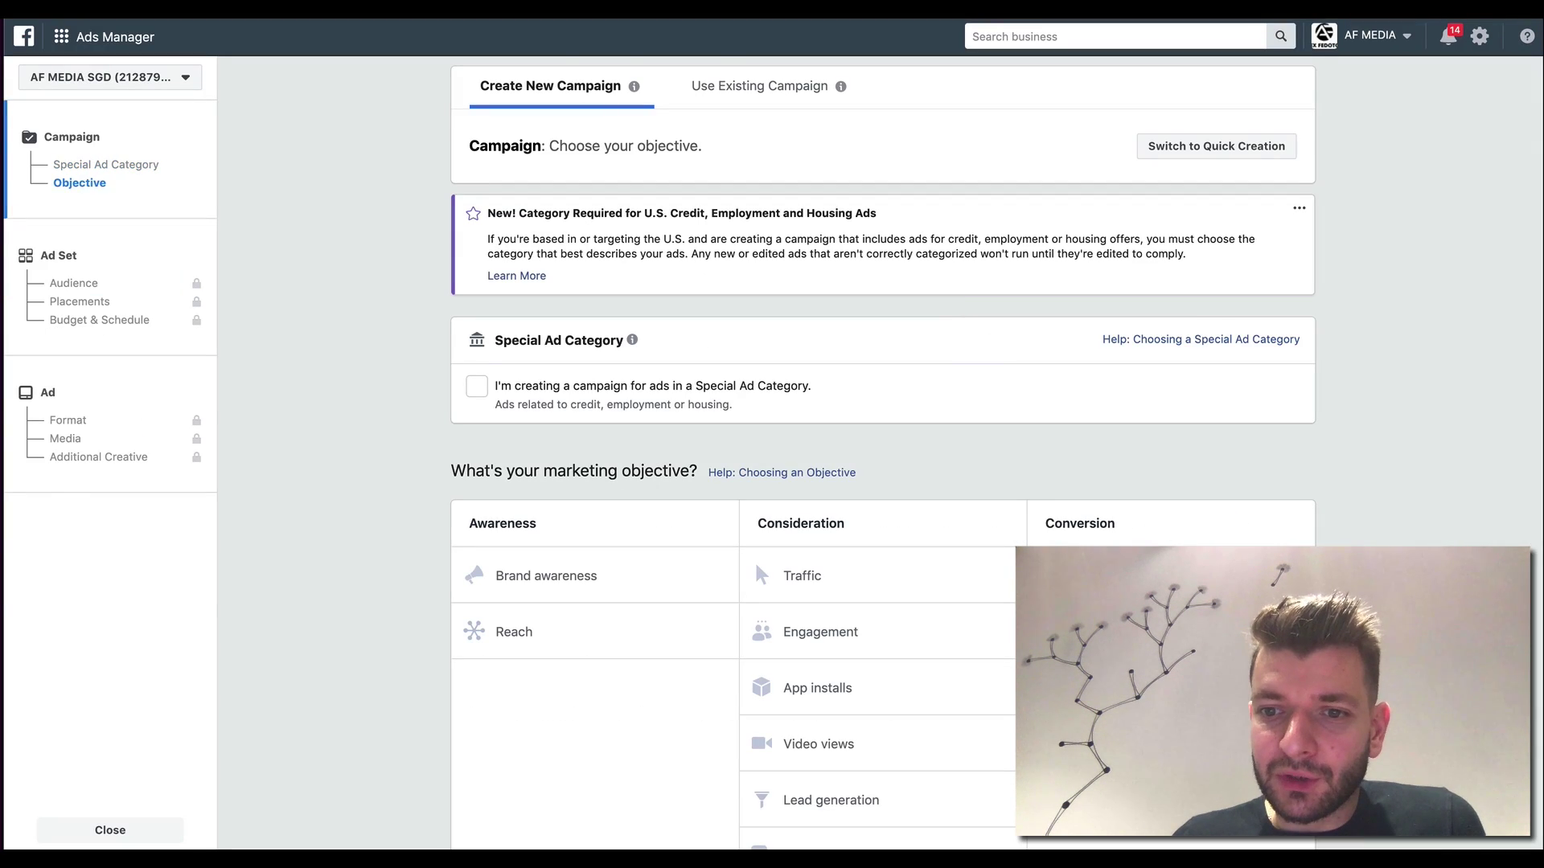
pyautogui.scroll(-3, 961, 306)
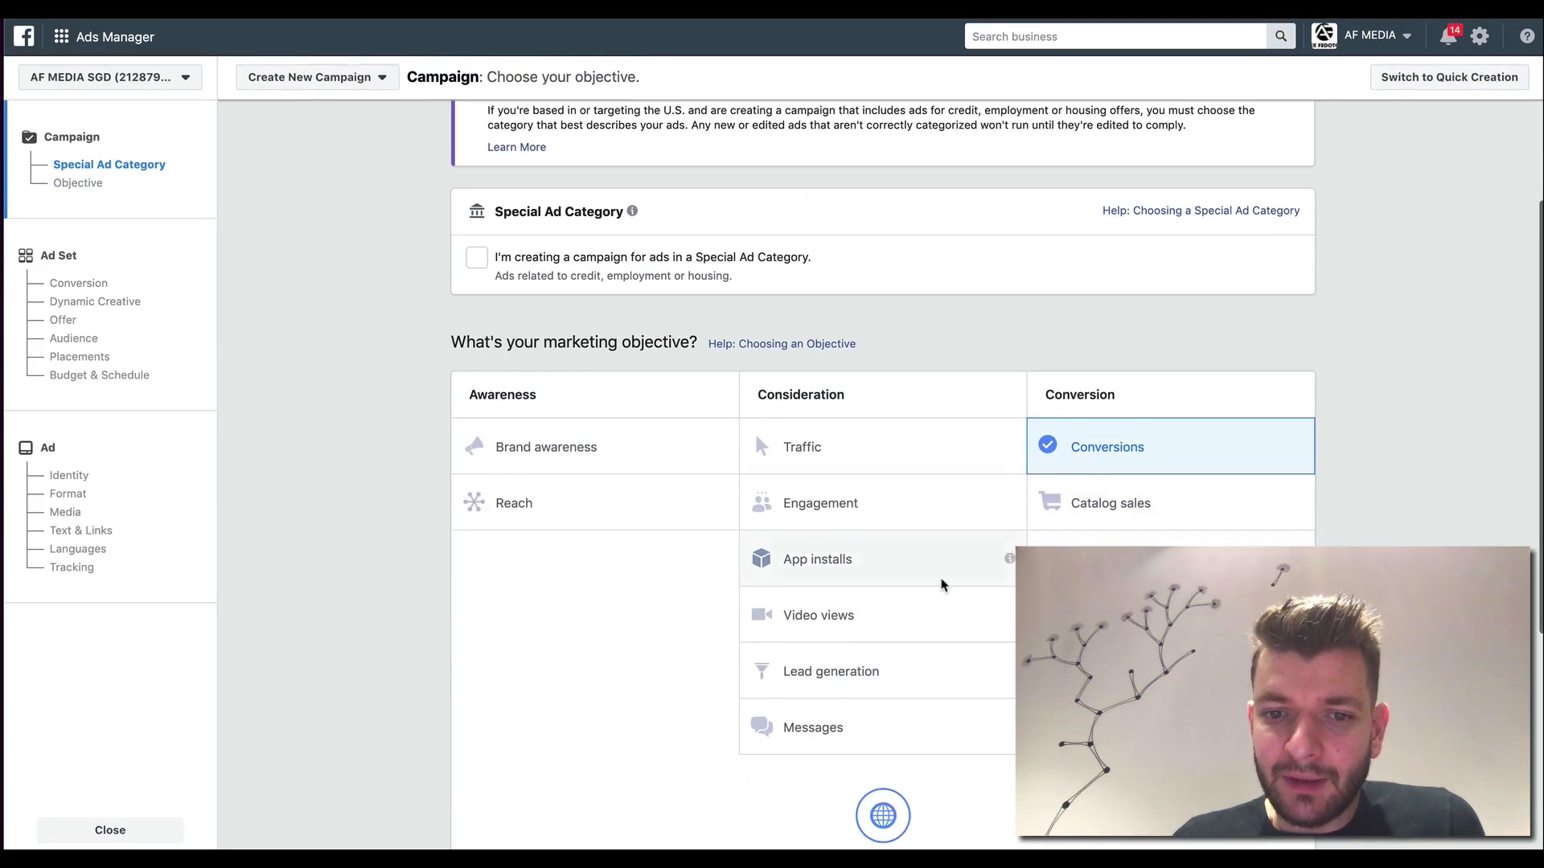
pyautogui.scroll(-5, 943, 584)
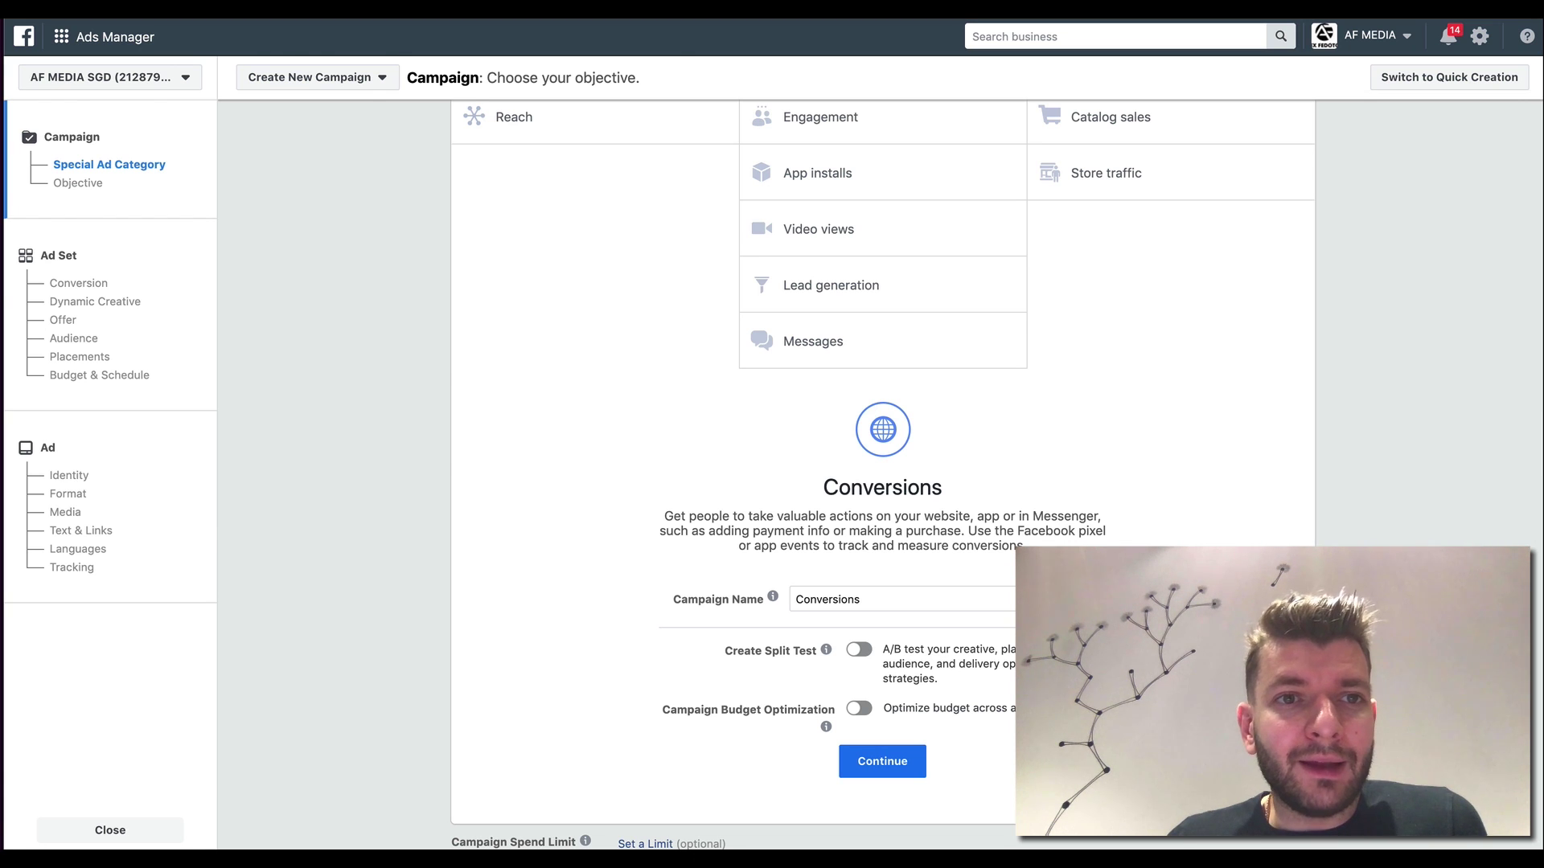
pyautogui.hotkey('ctrl', 'Tab')
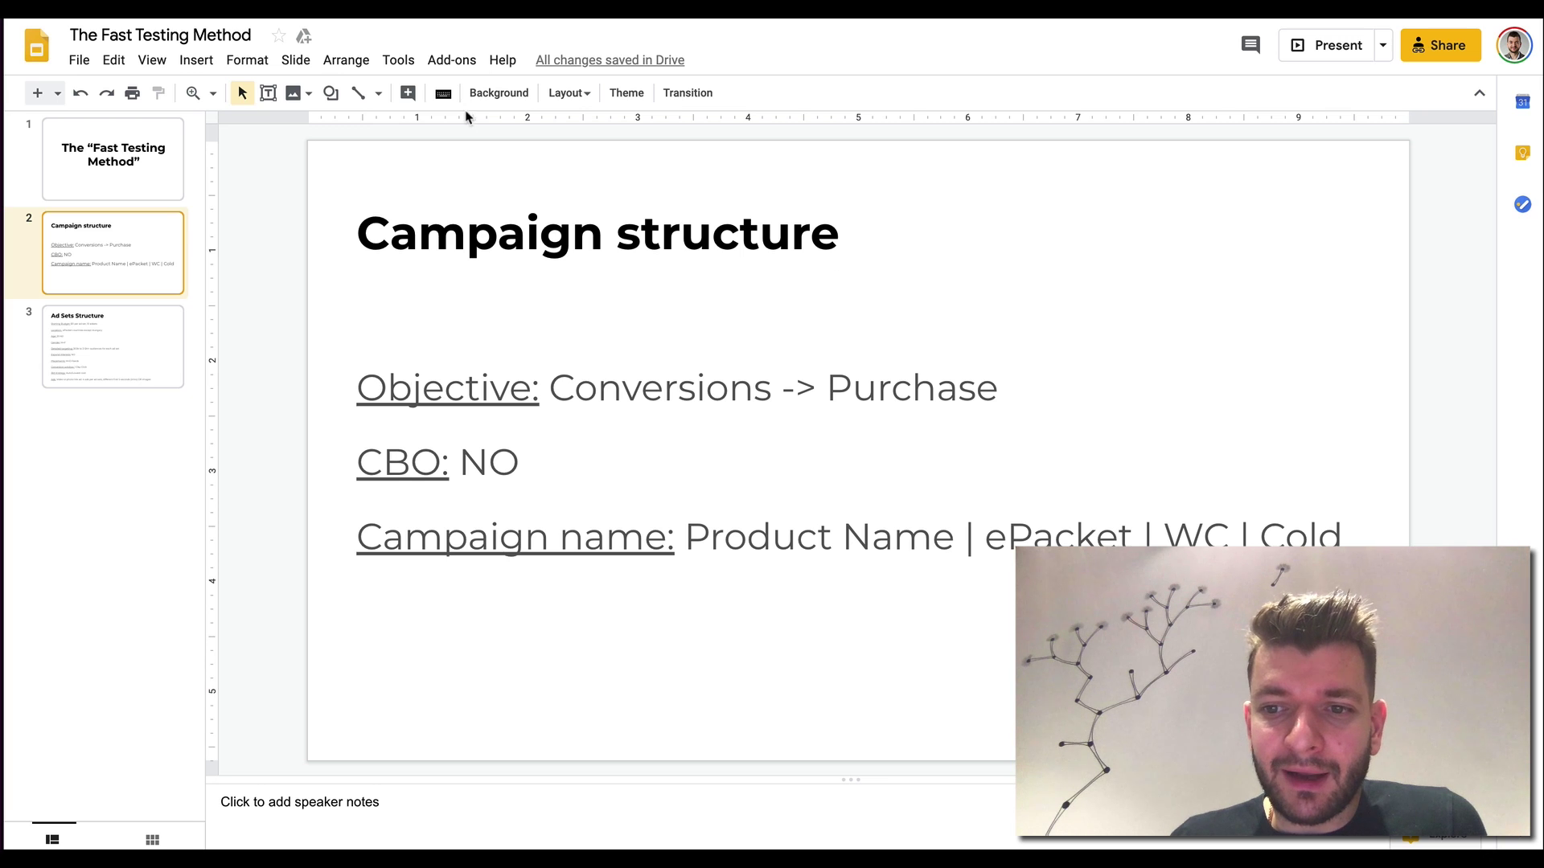
# Step: Copy 'Product Name | ePacket | WC | Cold' from the slide and paste it as the campaign name
pyautogui.doubleClick(1283, 533)
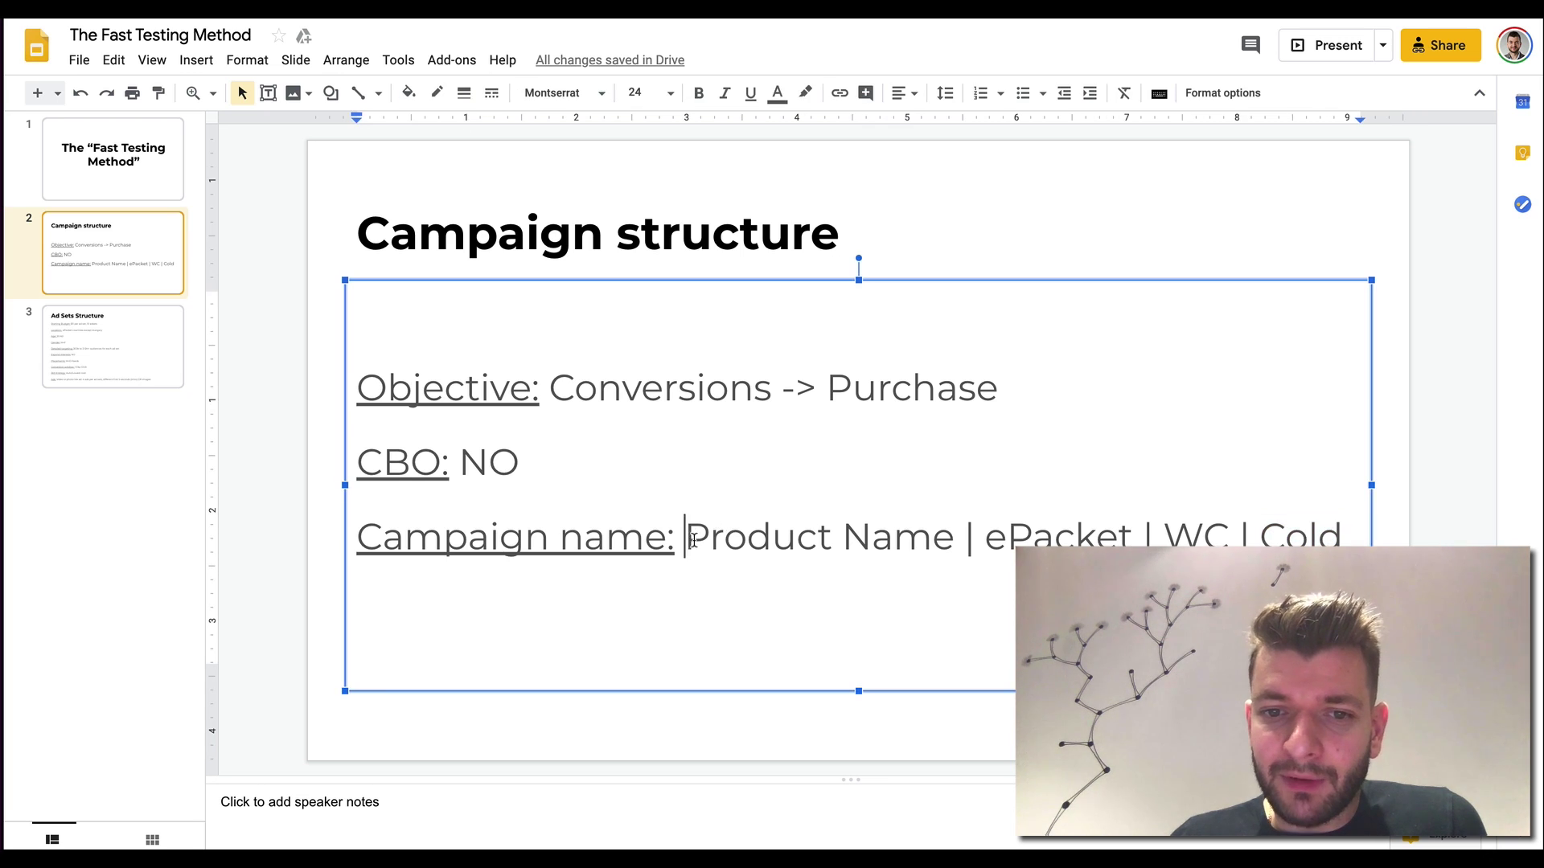
pyautogui.moveTo(685, 534); pyautogui.dragTo(1337, 532)
pyautogui.hotkey('ctrl', 'c')
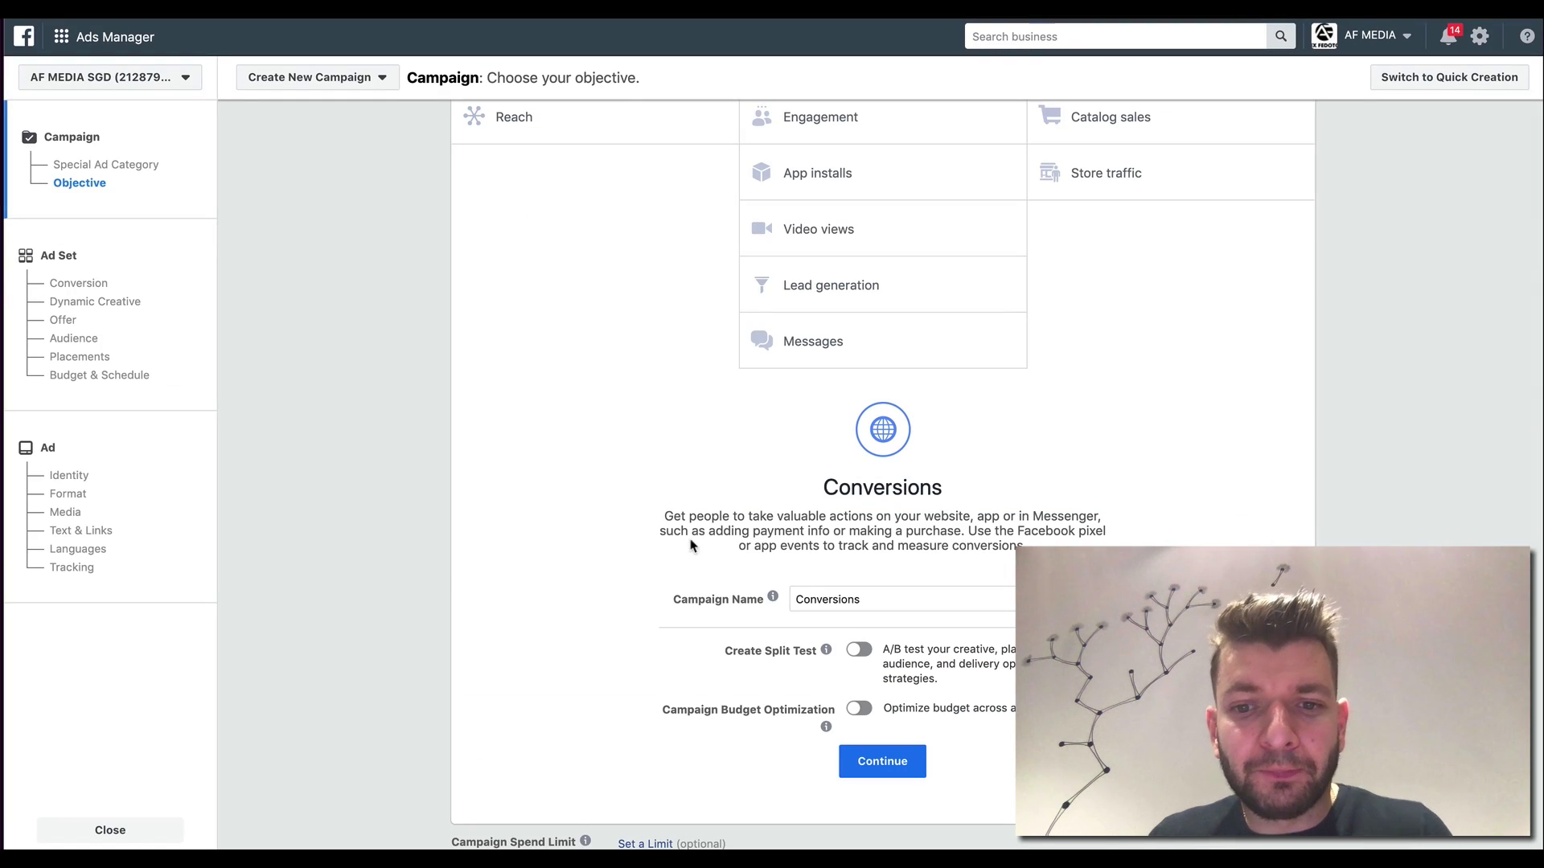
pyautogui.click(864, 590)
pyautogui.hotkey('ctrl', 'a')
pyautogui.hotkey('ctrl', 'v')
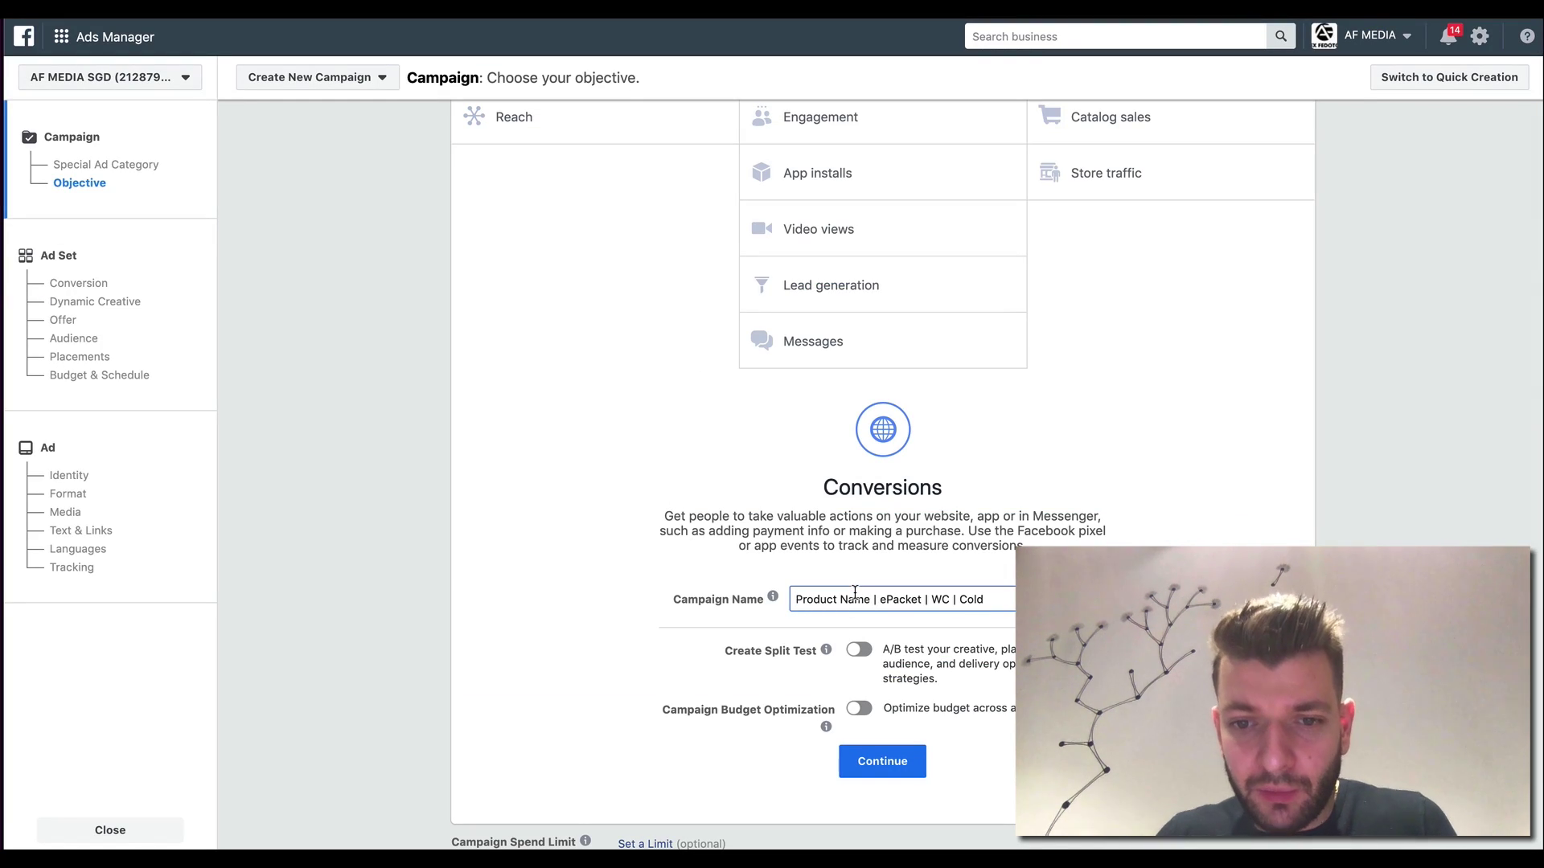
# Step: Rename the campaign to 'Nail Polish | ePacket | WC | Cold' and continue to the ad set
pyautogui.moveTo(864, 599); pyautogui.dragTo(725, 599)
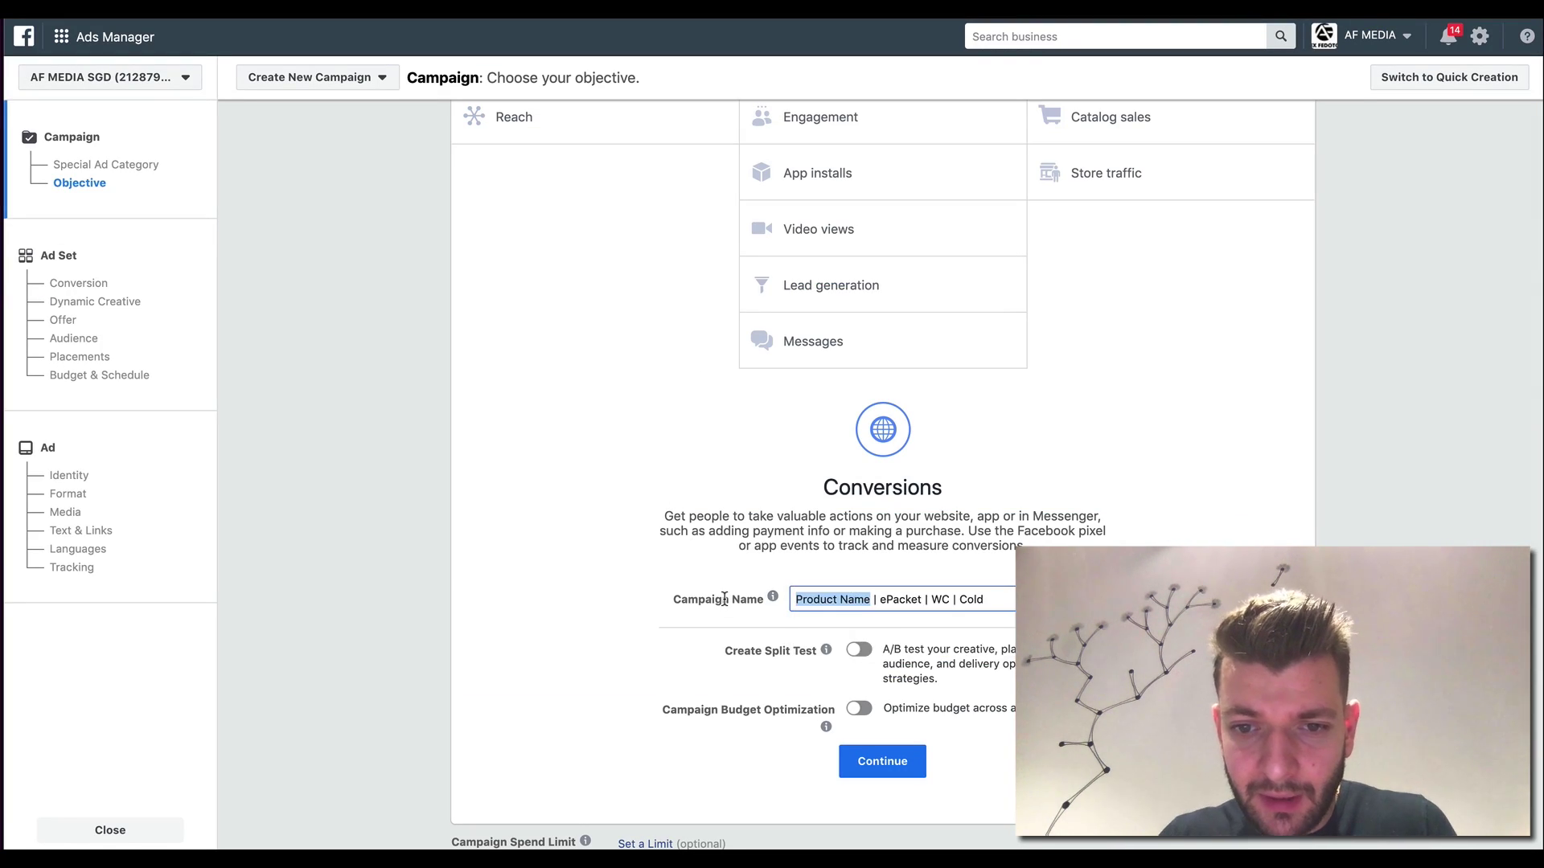
pyautogui.write('Nail Polish')
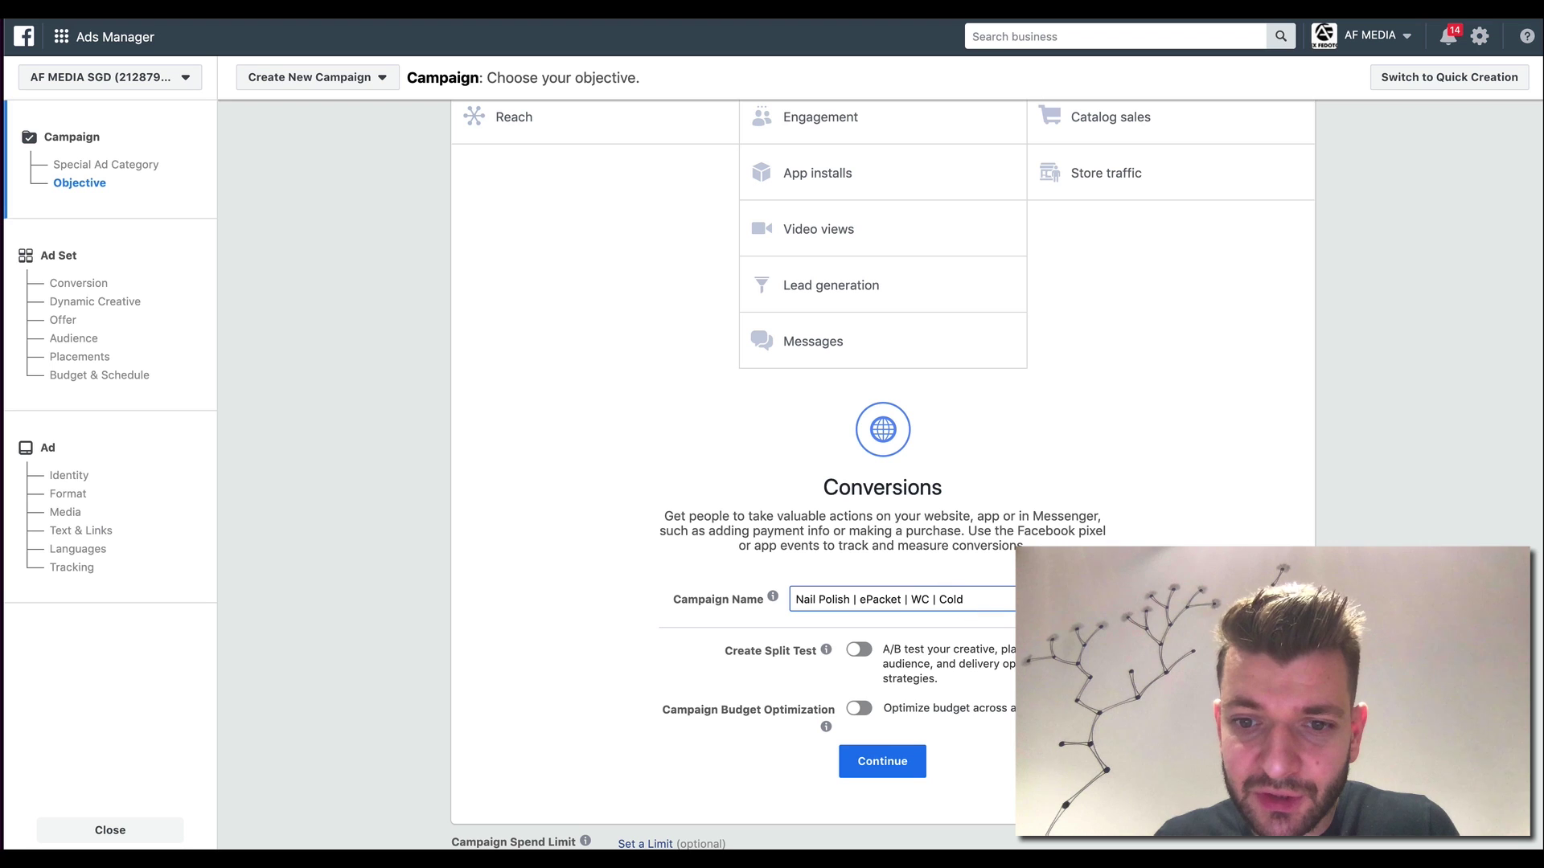
pyautogui.click(861, 756)
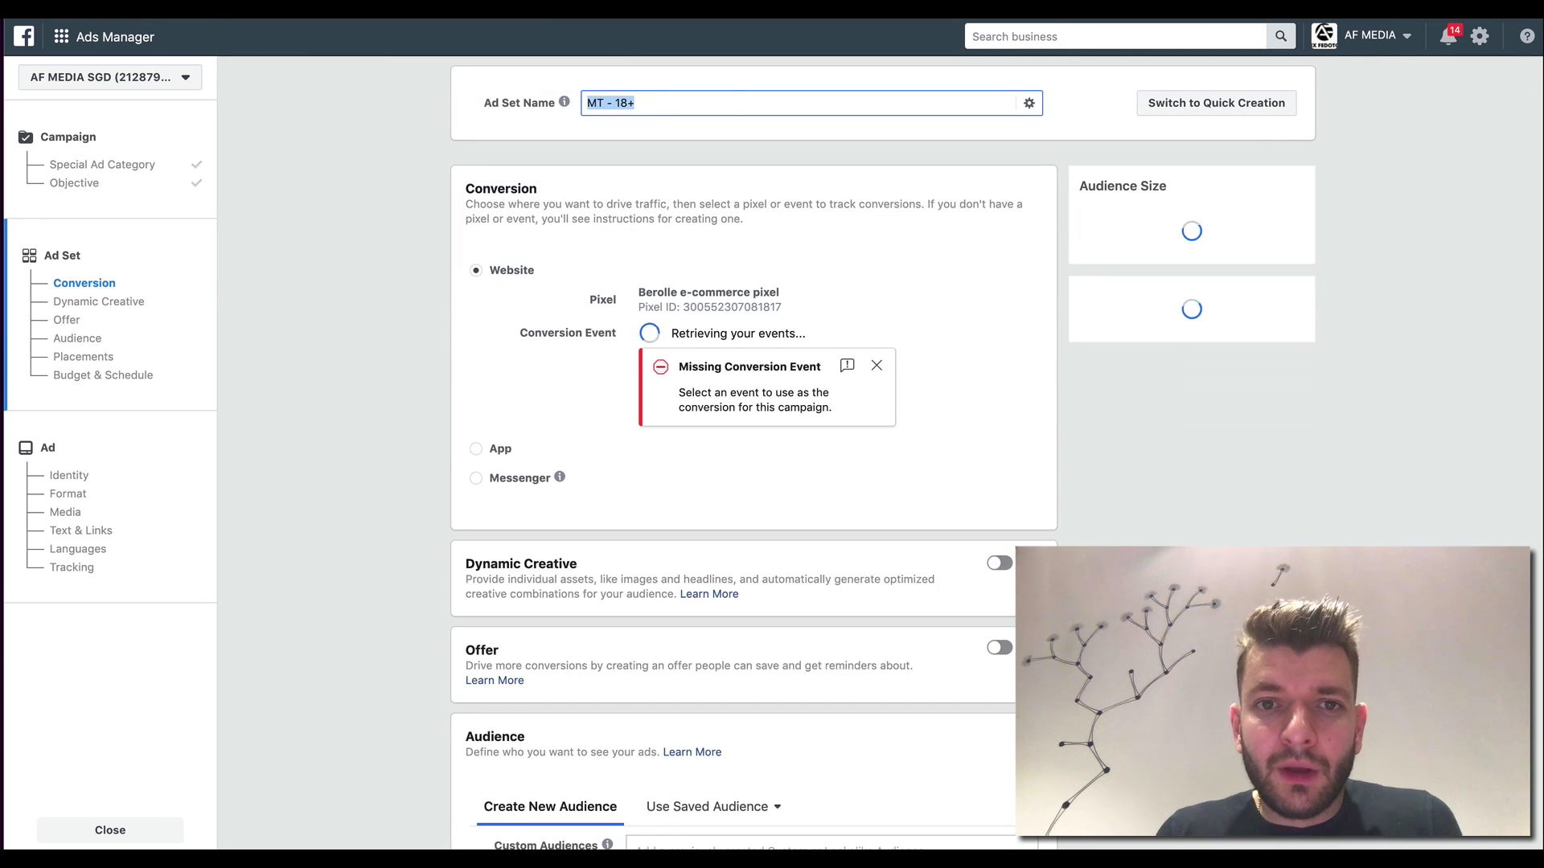
# Step: Set the ad set's website conversion event to Purchase and paste in the name template
pyautogui.press('BackSpace')
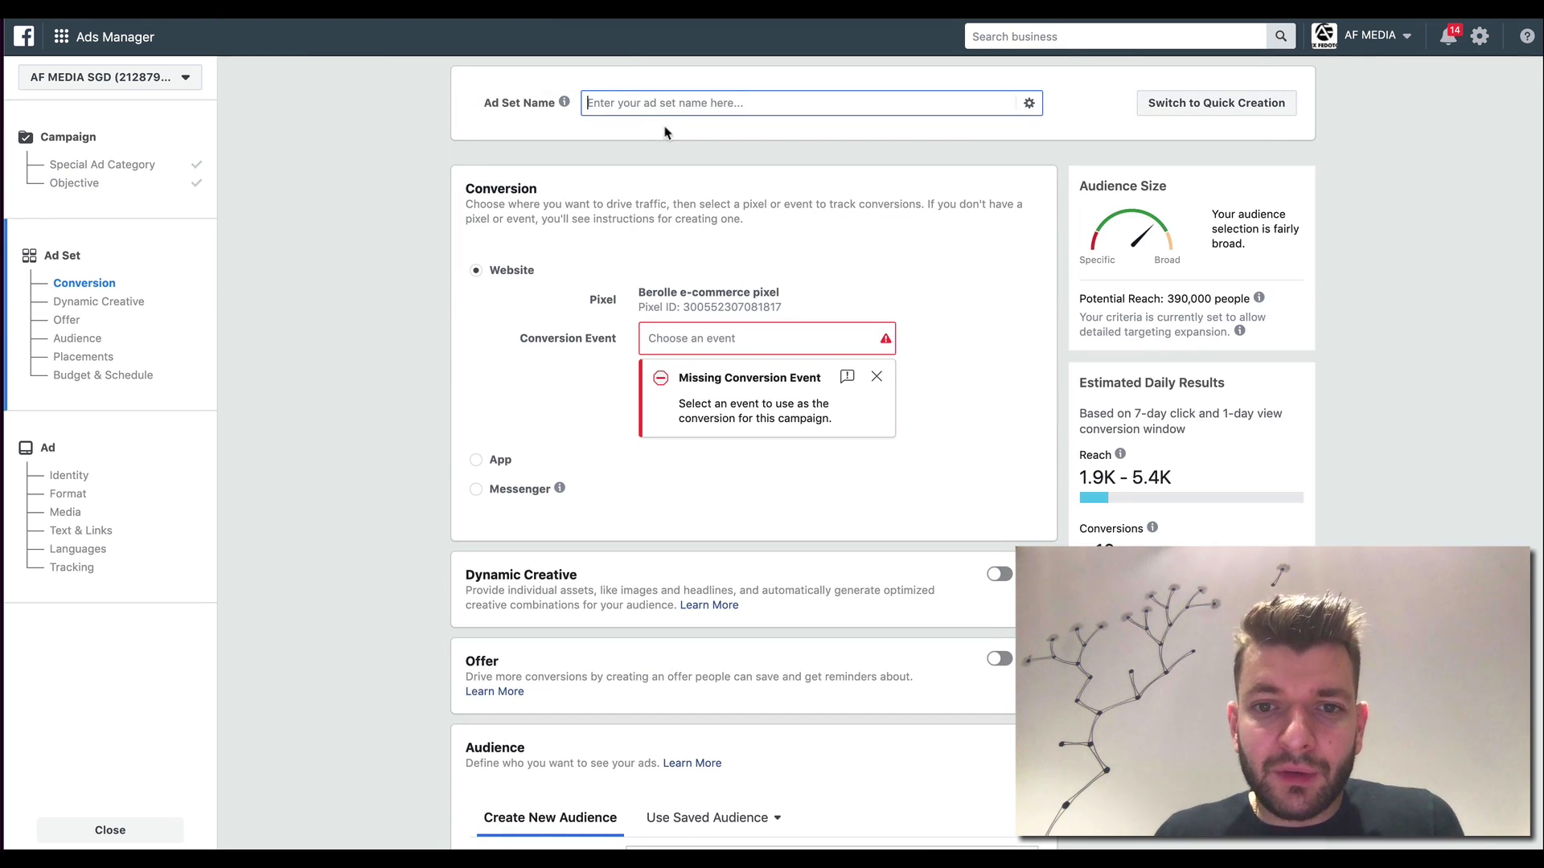
pyautogui.click(728, 340)
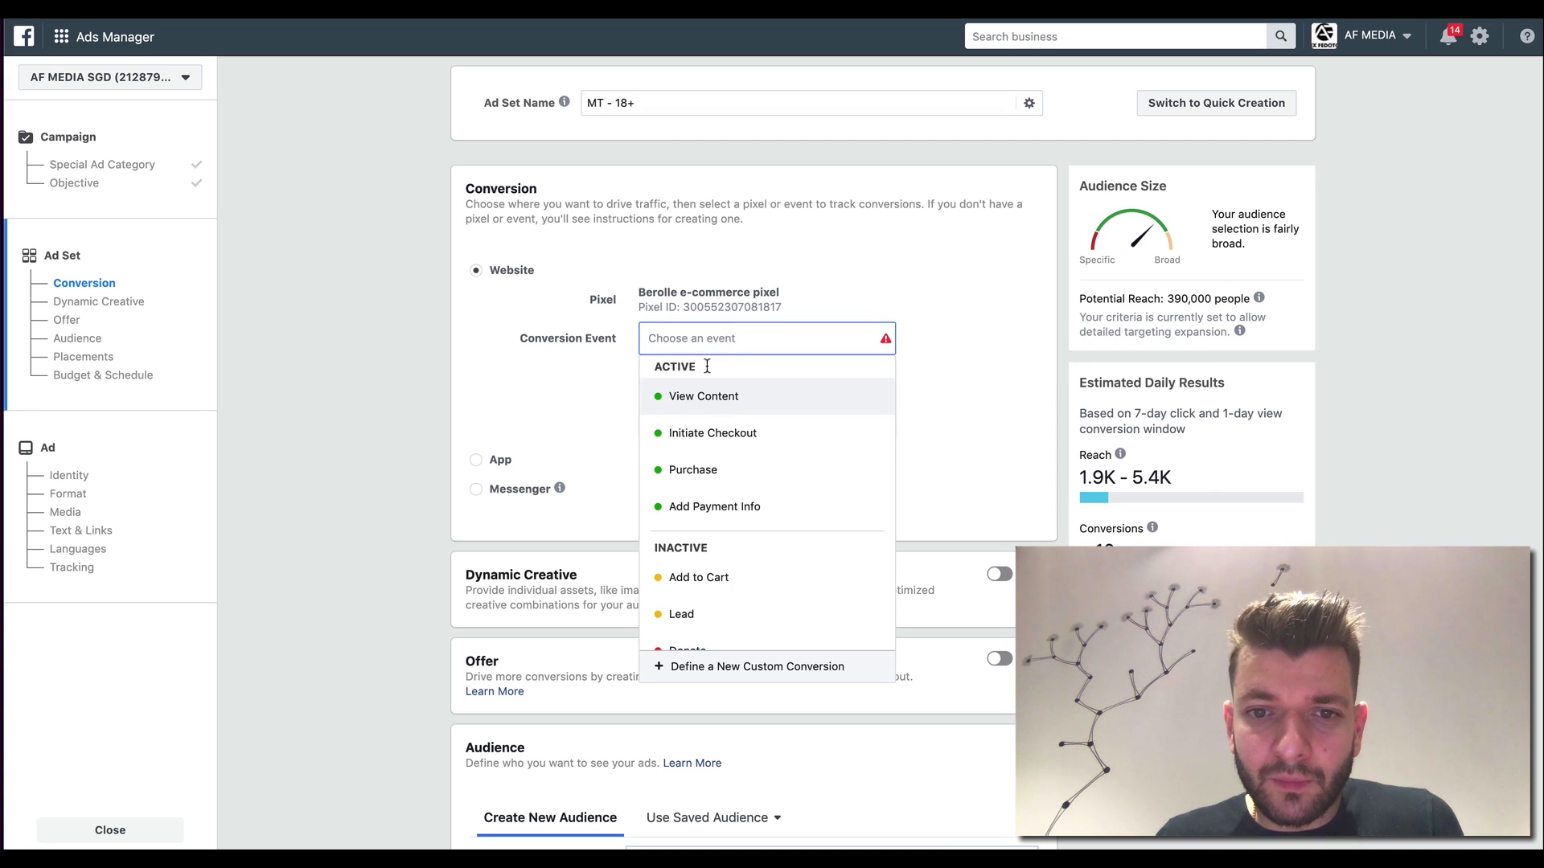
pyautogui.click(740, 472)
pyautogui.click(648, 378)
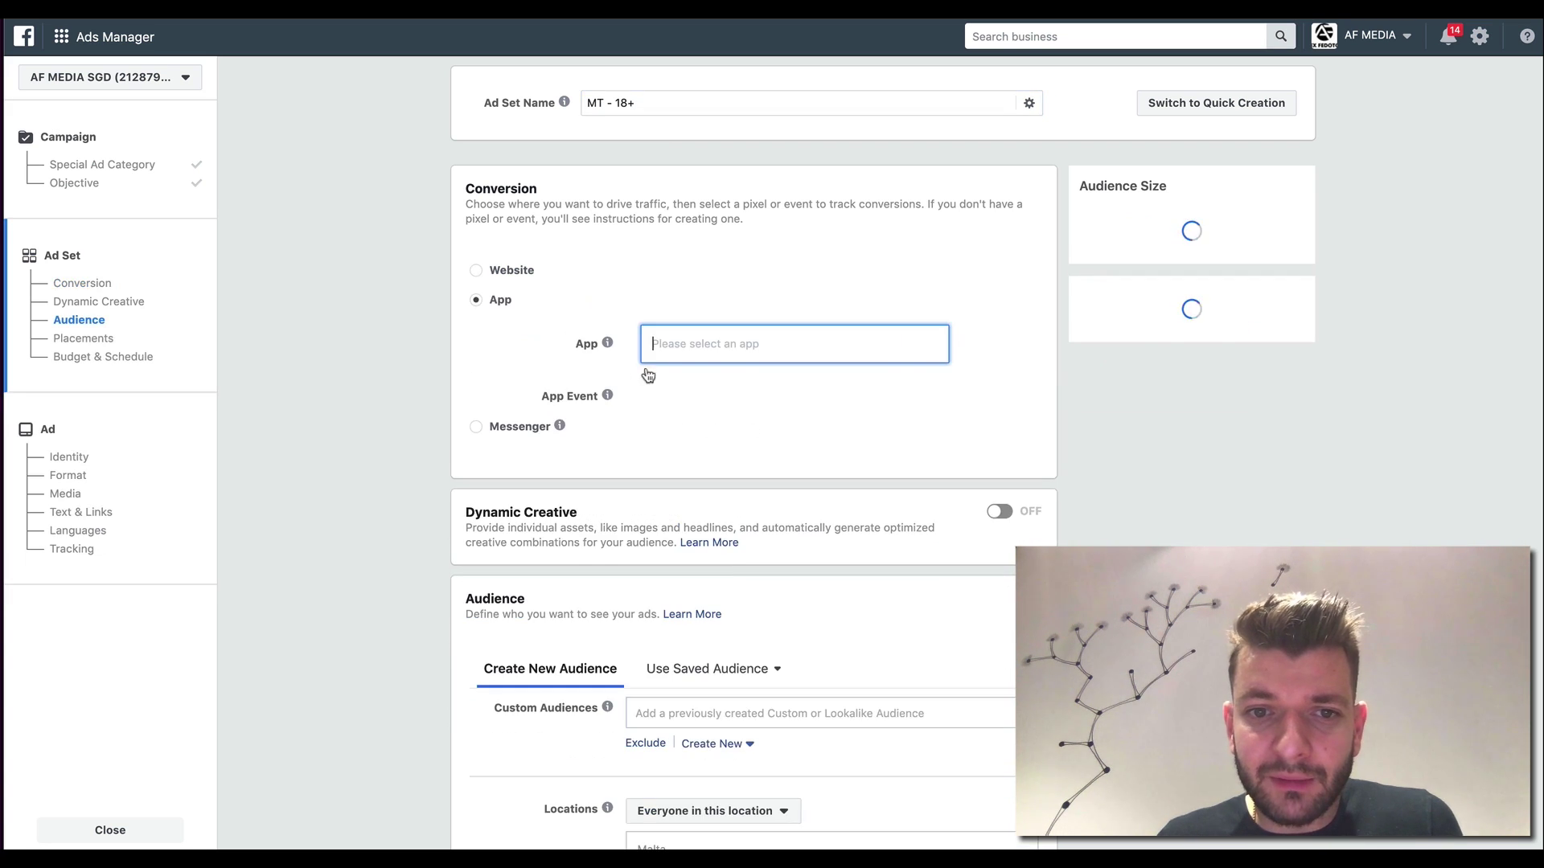
pyautogui.click(505, 272)
pyautogui.click(722, 338)
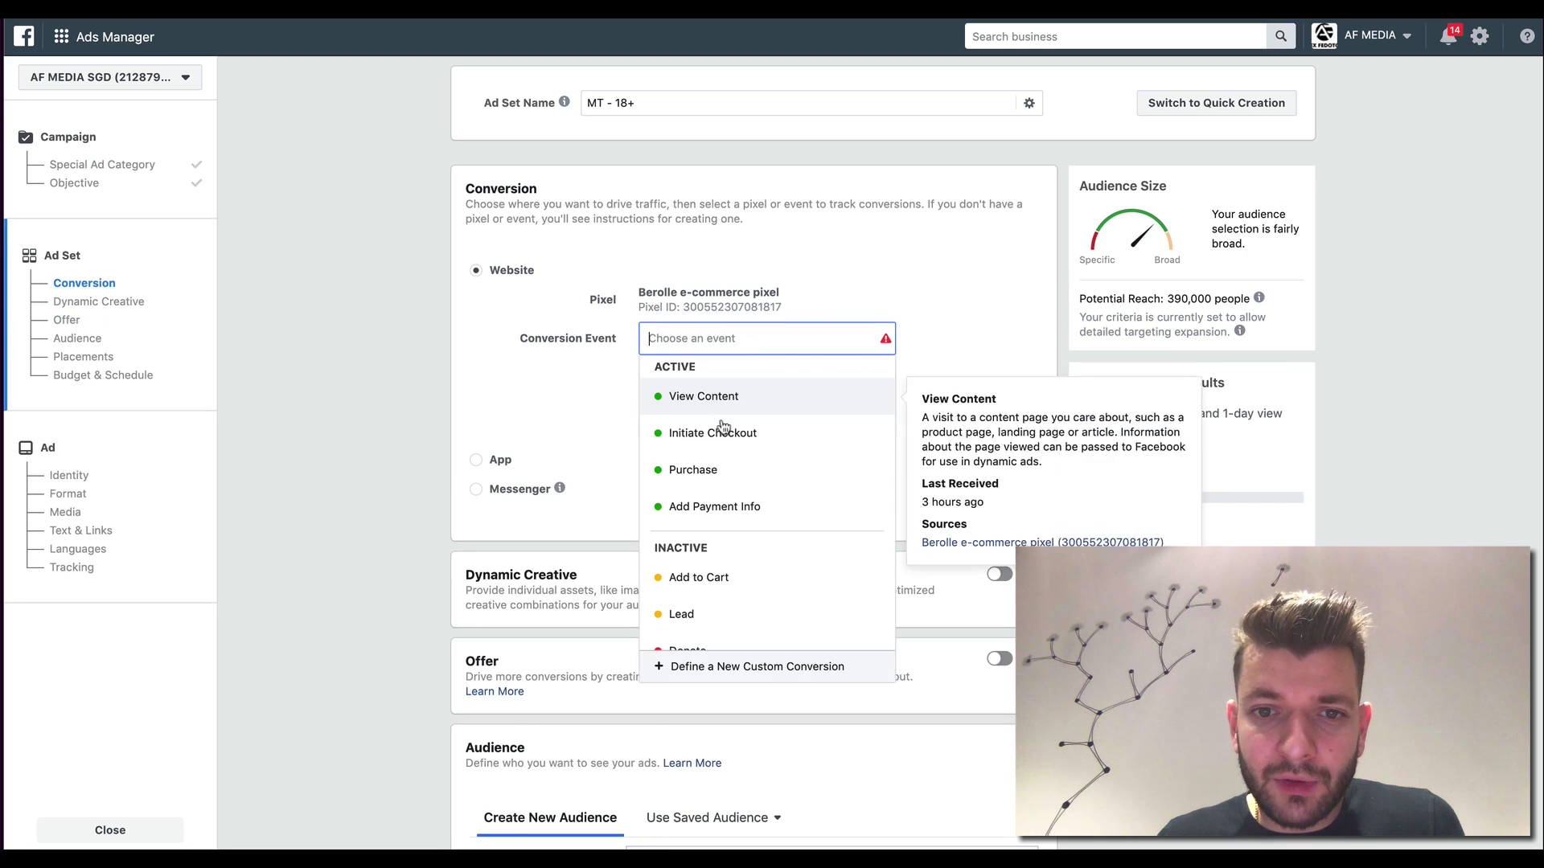
pyautogui.click(687, 469)
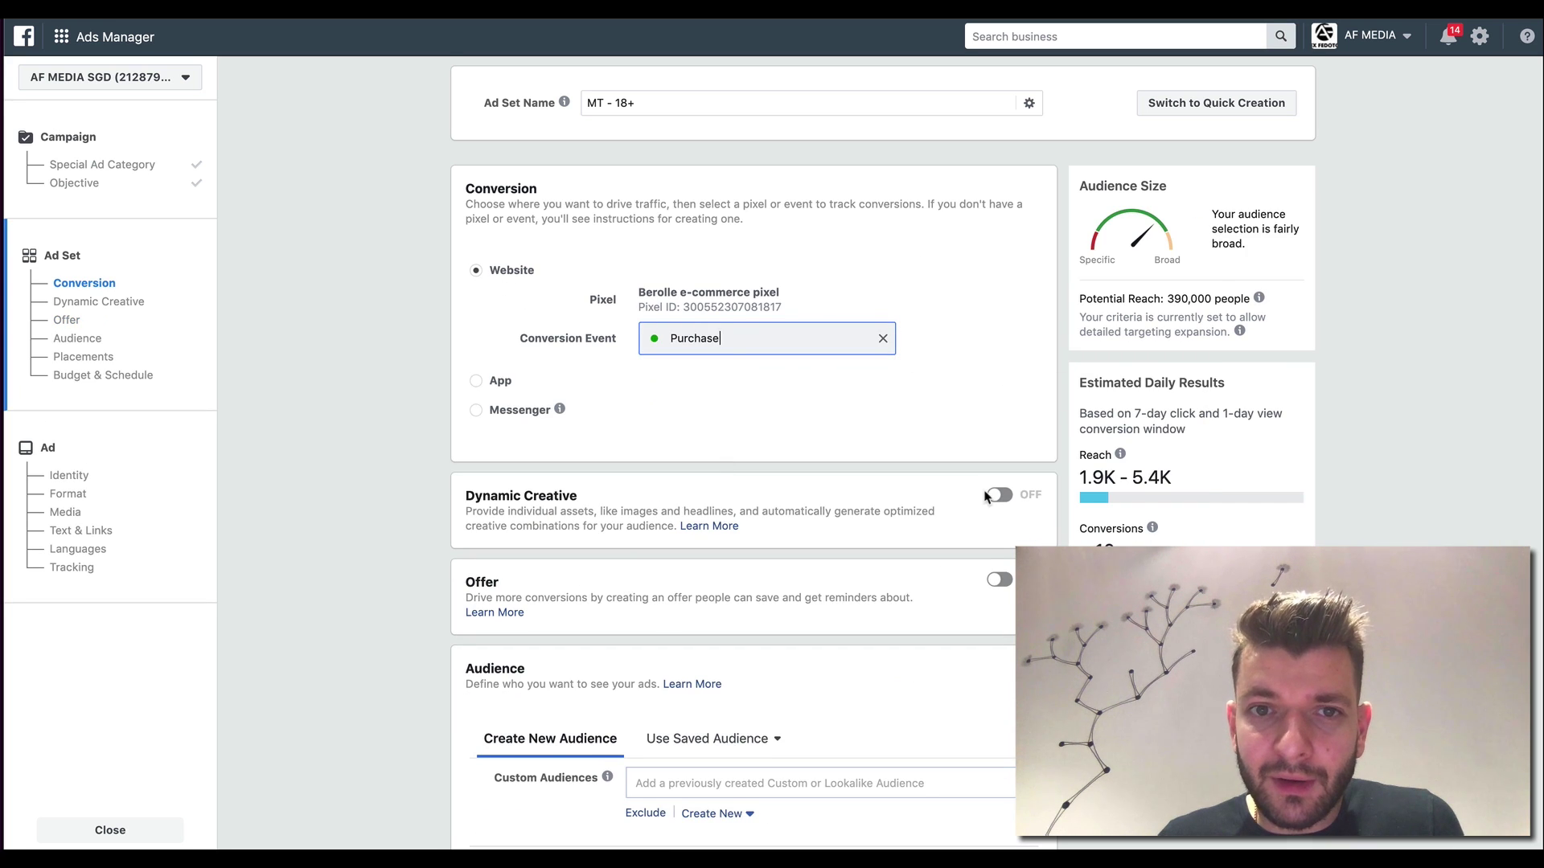
pyautogui.click(666, 102)
pyautogui.hotkey('ctrl', 'a')
pyautogui.write('Product Name | ePacket | WC | Cold')
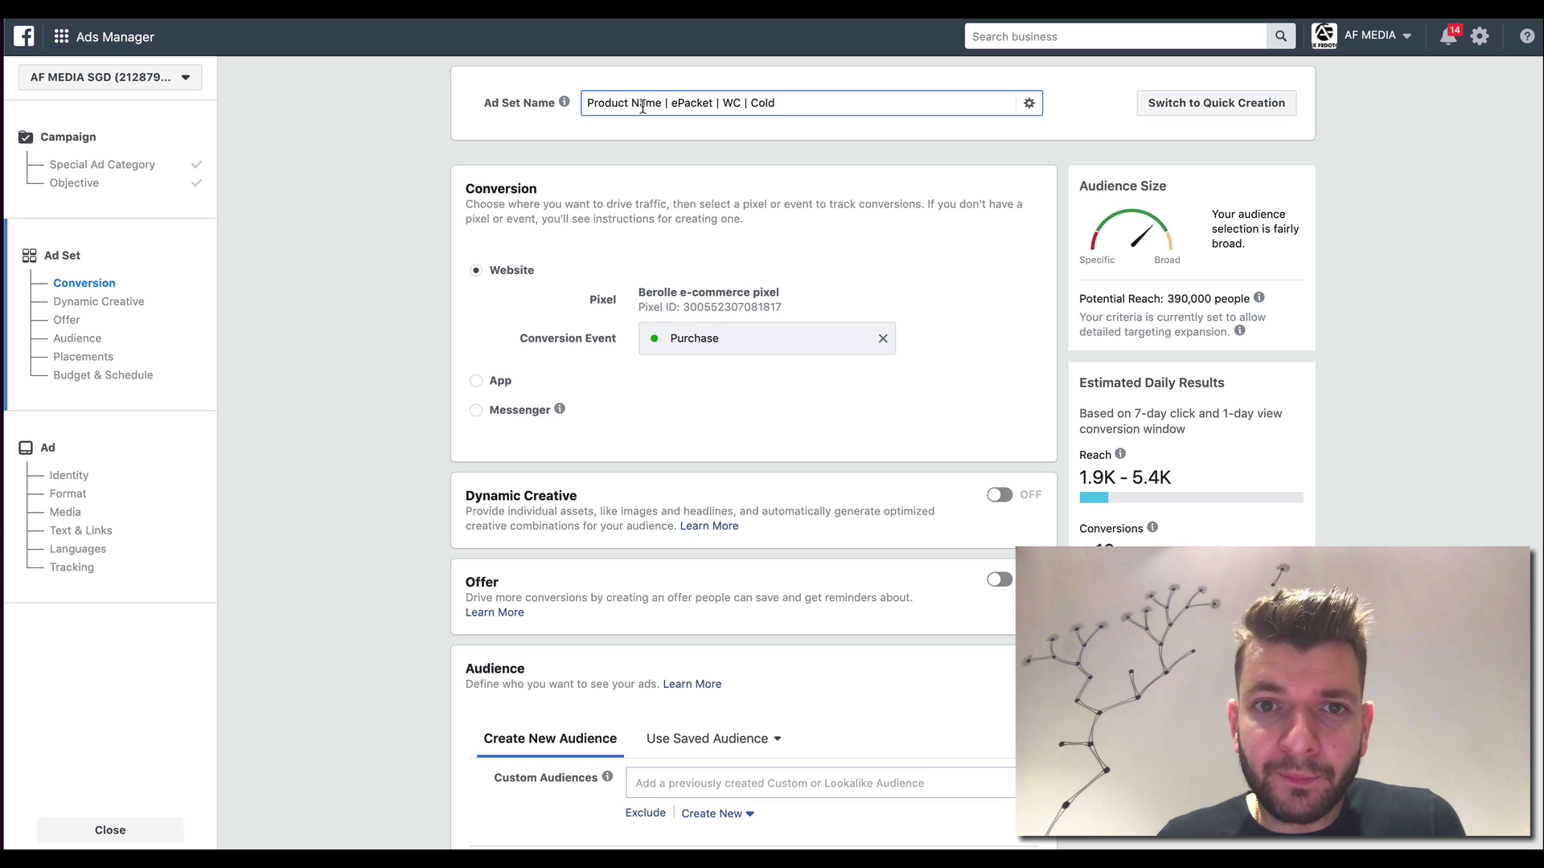
# Step: Delete the 'Product Name | ' prefix from the ad set name and type 30 in its place
pyautogui.moveTo(673, 104); pyautogui.dragTo(863, 104)
pyautogui.press('BackSpace')
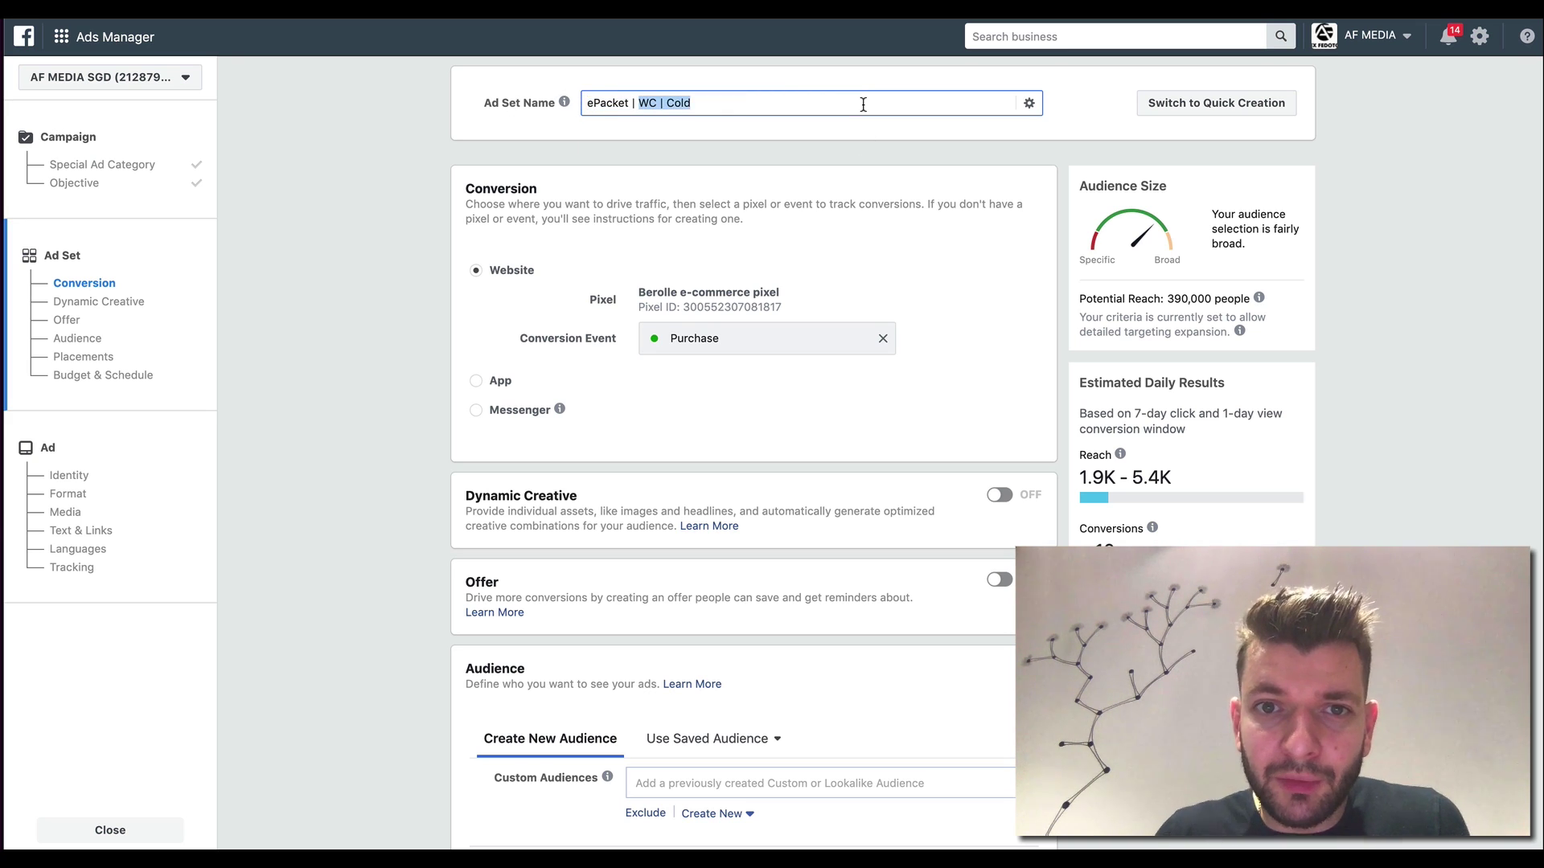
pyautogui.write('30')
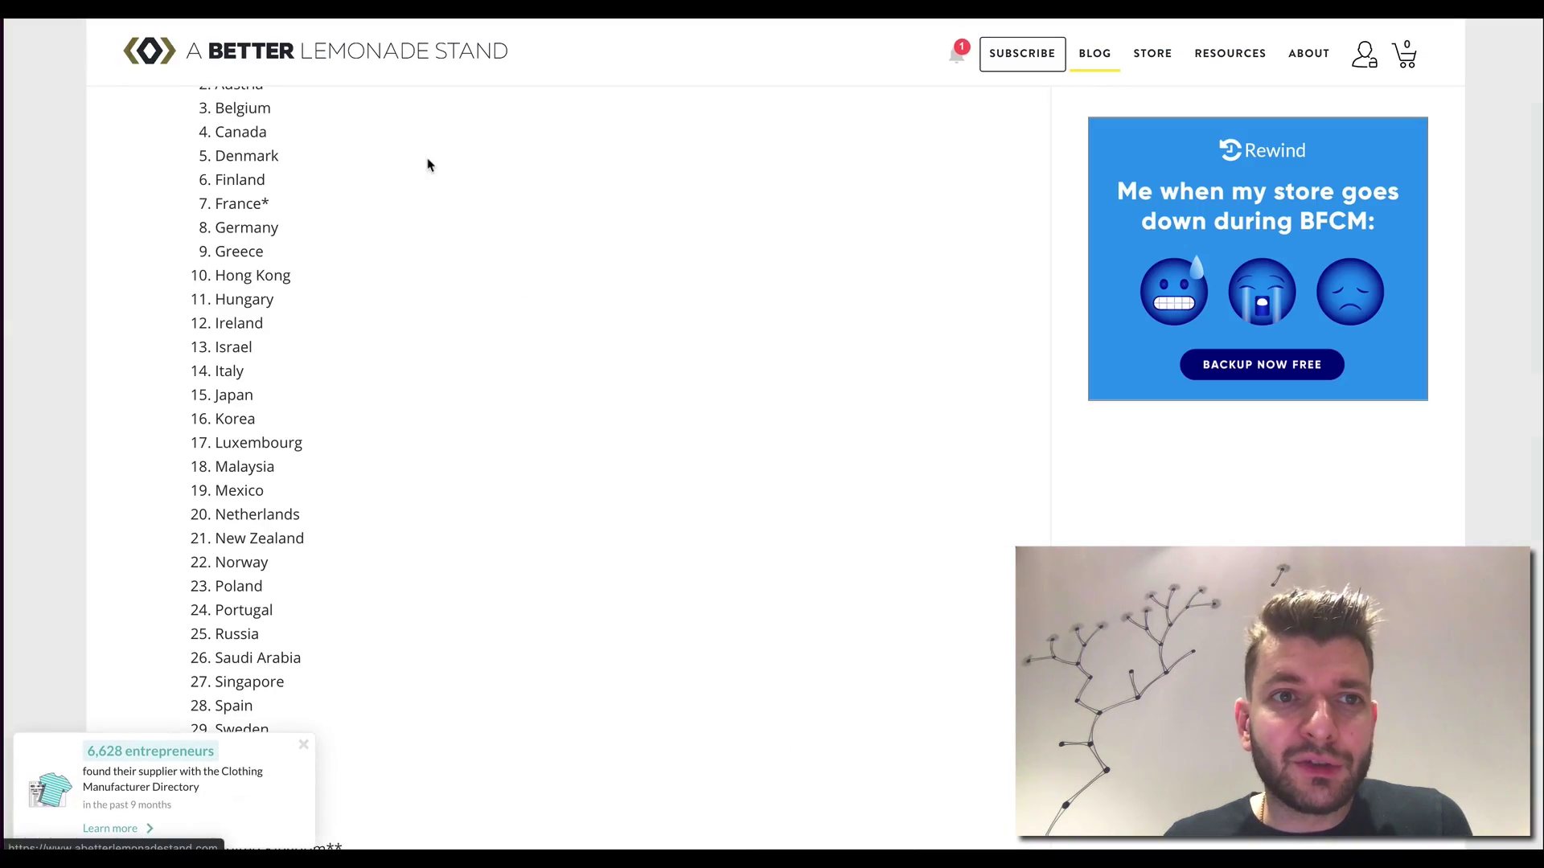
# Step: Highlight the ePacket country list from Australia through Vietnam in the article
pyautogui.scroll(2, 427, 163)
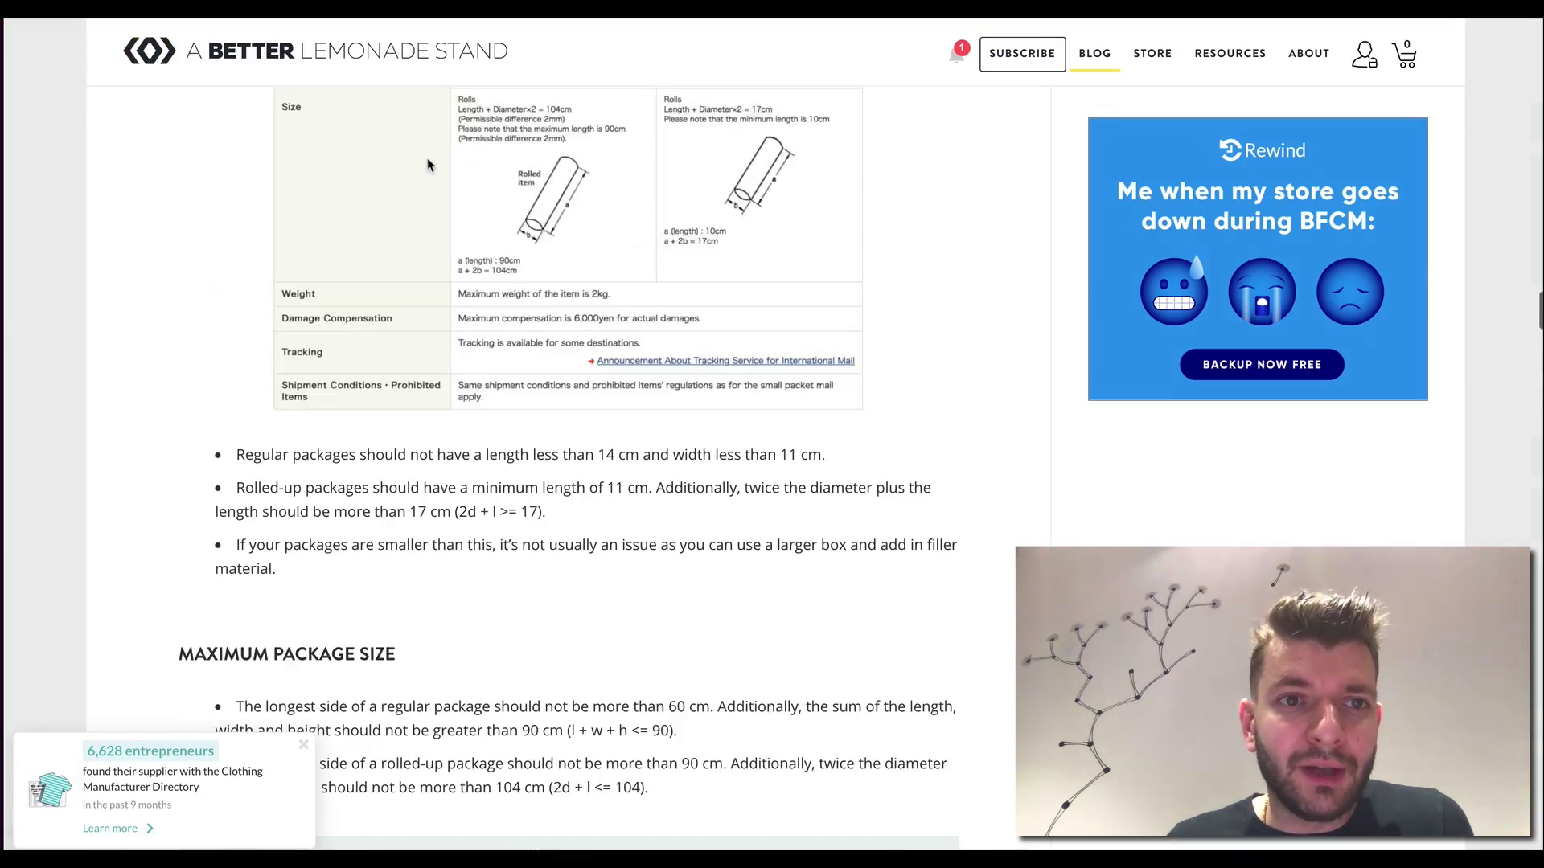
pyautogui.scroll(15, 427, 163)
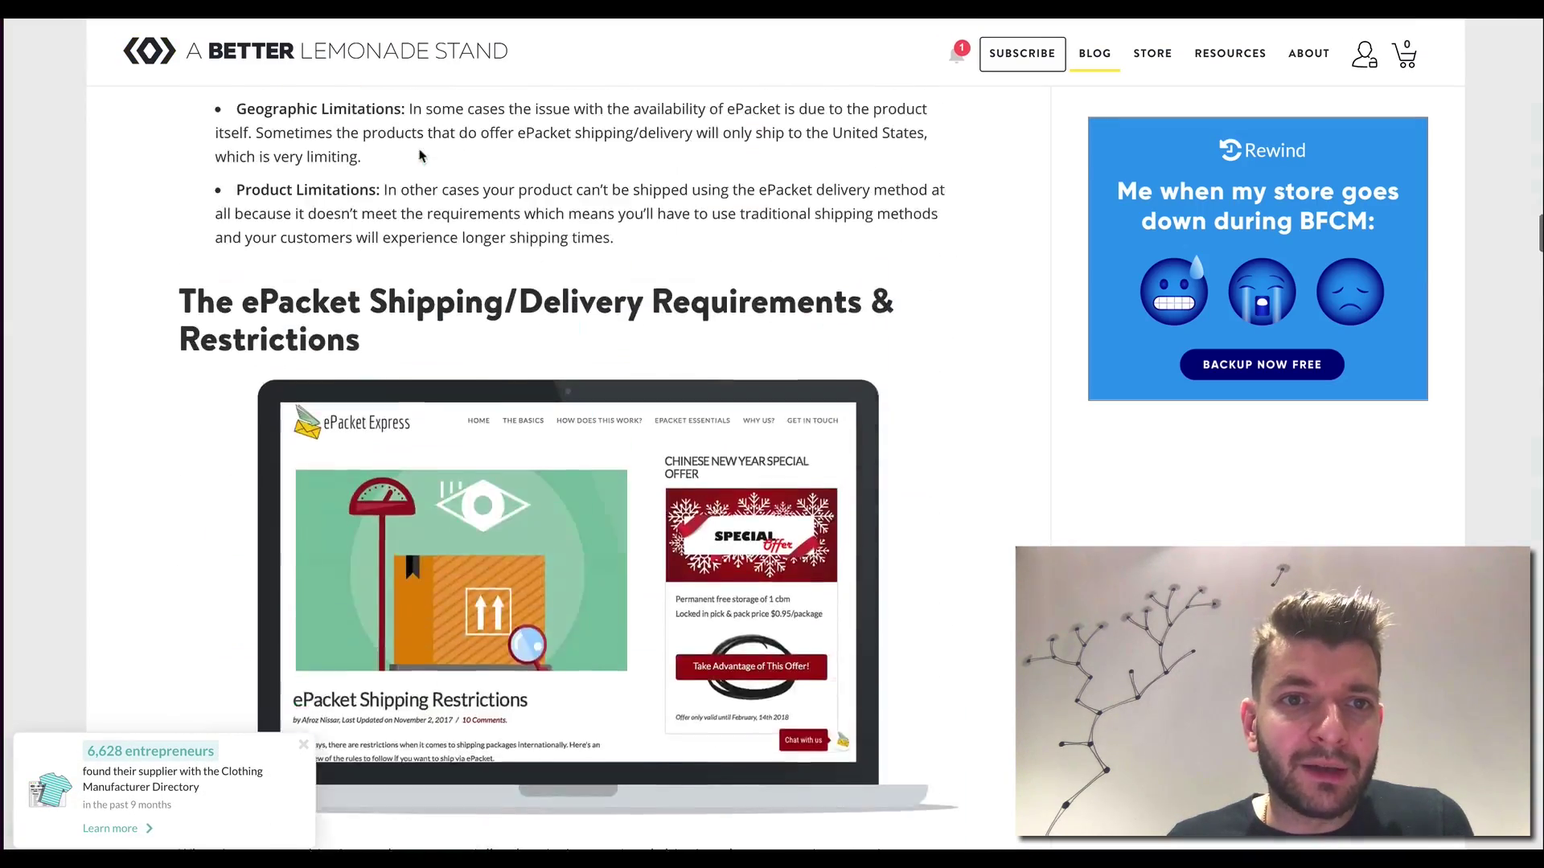
pyautogui.scroll(10, 420, 155)
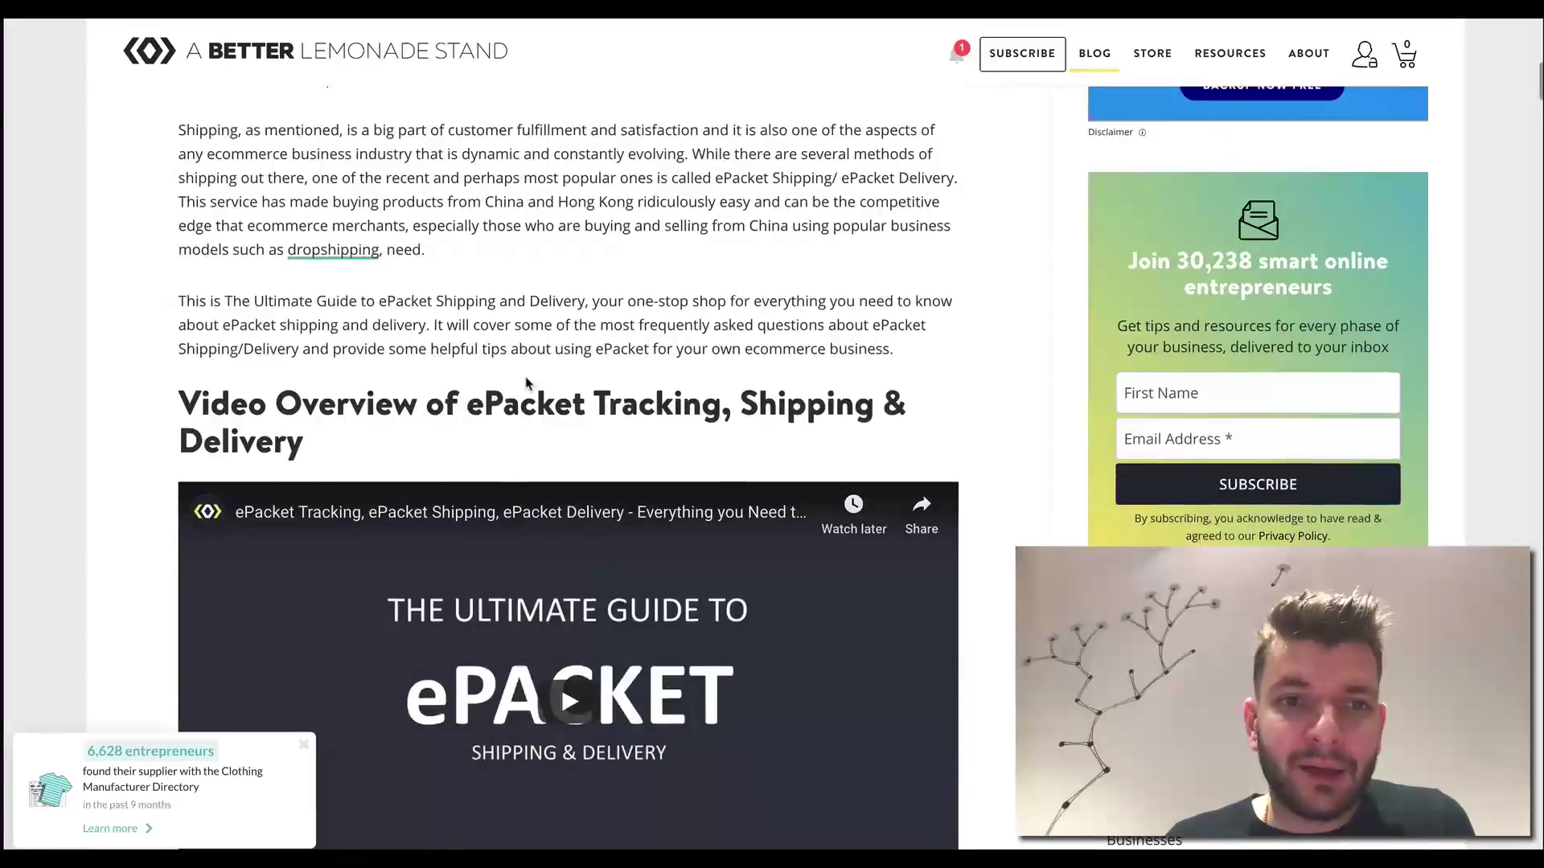
pyautogui.scroll(10, 528, 384)
pyautogui.scroll(-20, 527, 384)
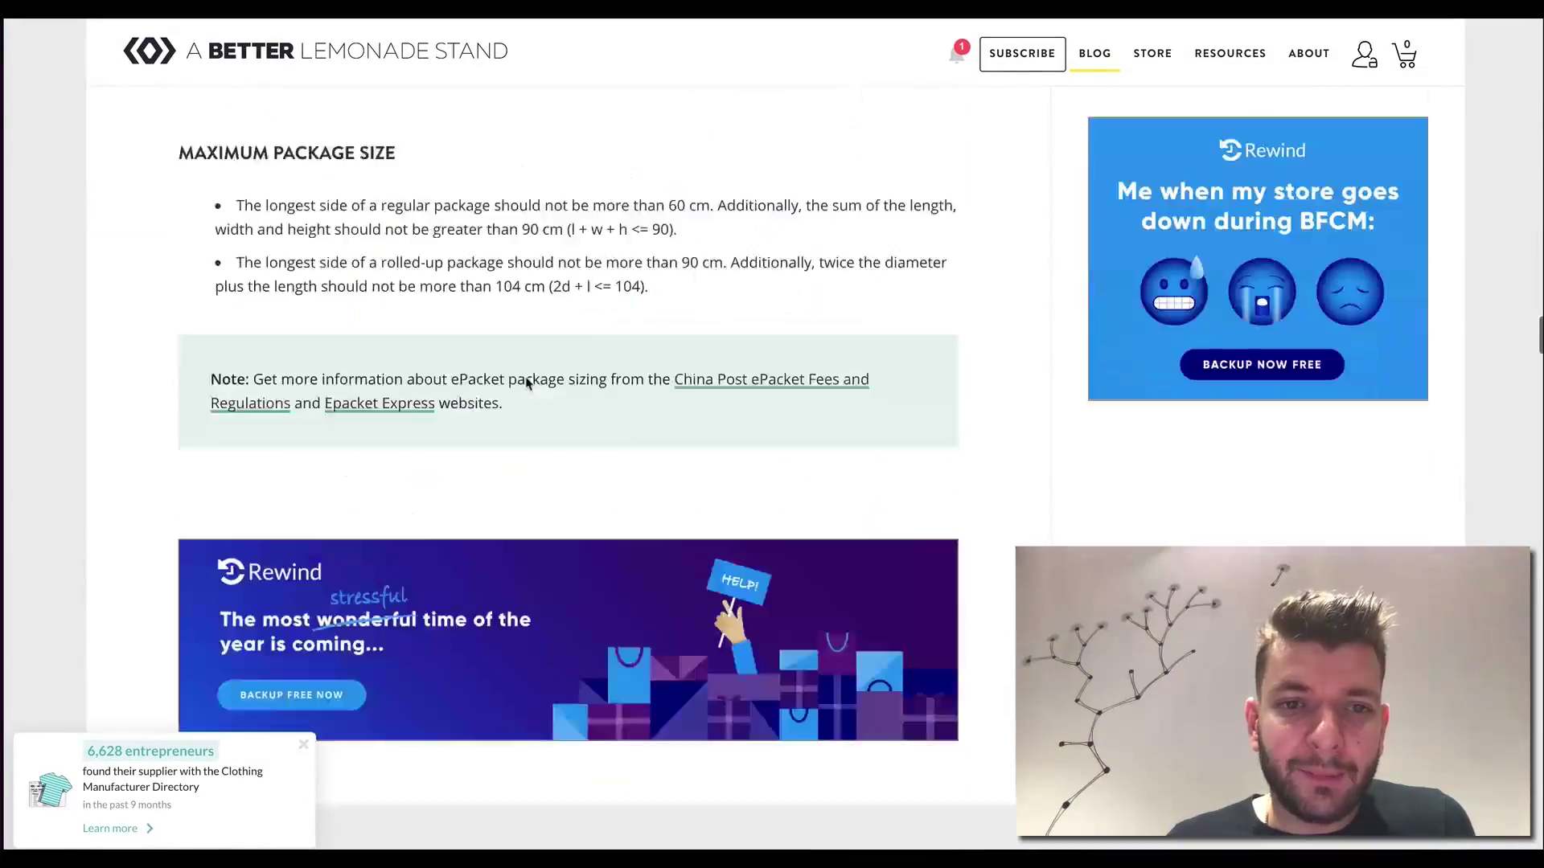
pyautogui.scroll(7, 527, 384)
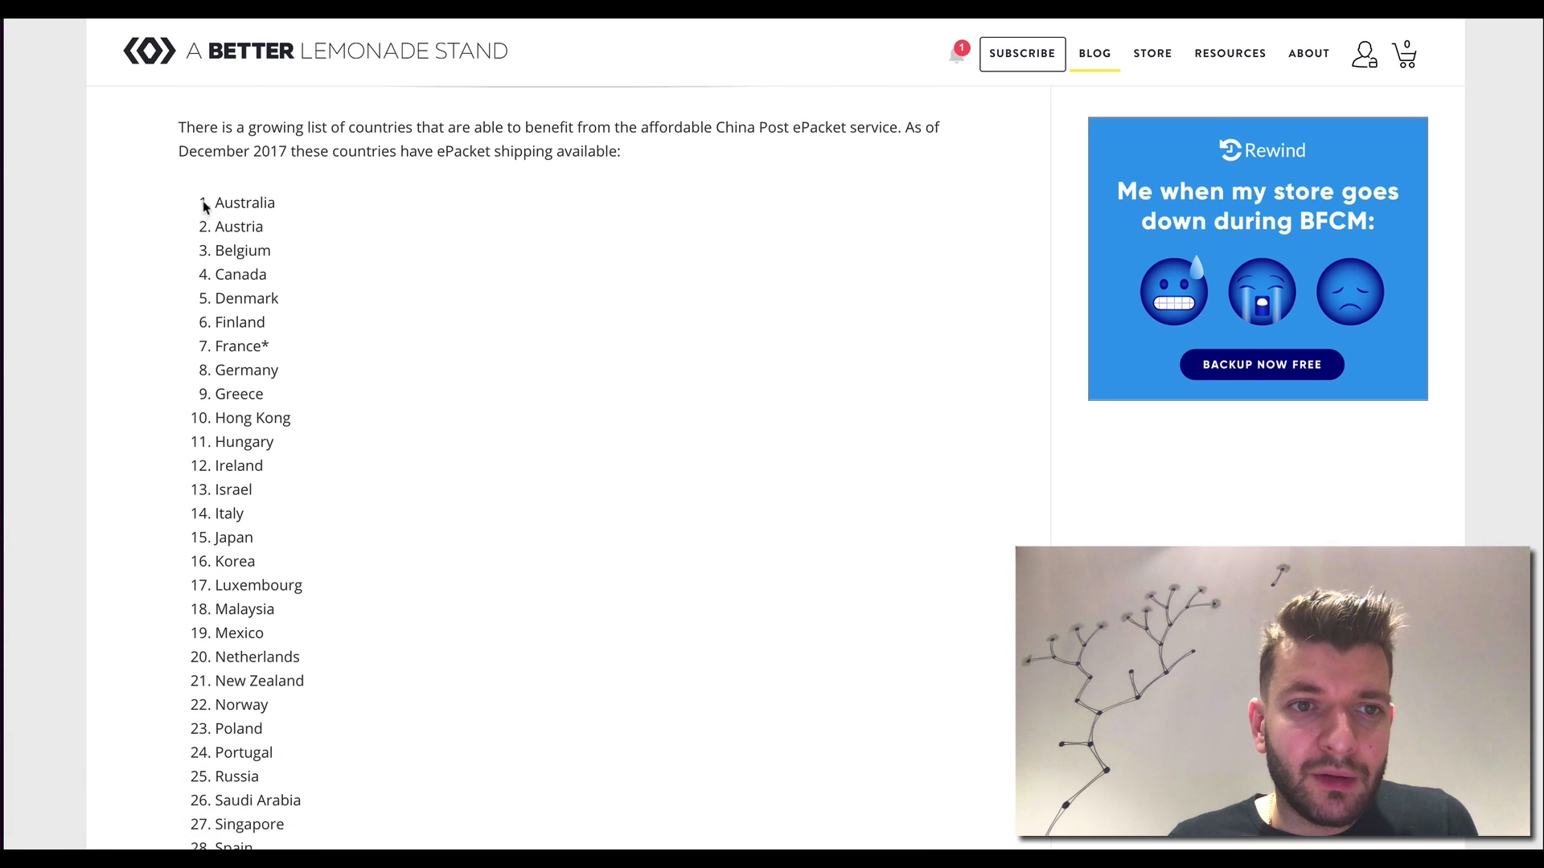
pyautogui.moveTo(205, 204); pyautogui.dragTo(452, 557)
pyautogui.scroll(-1, 419, 825)
pyautogui.scroll(5, 215, 455)
pyautogui.scroll(-3, 403, 569)
pyautogui.scroll(-6, 403, 569)
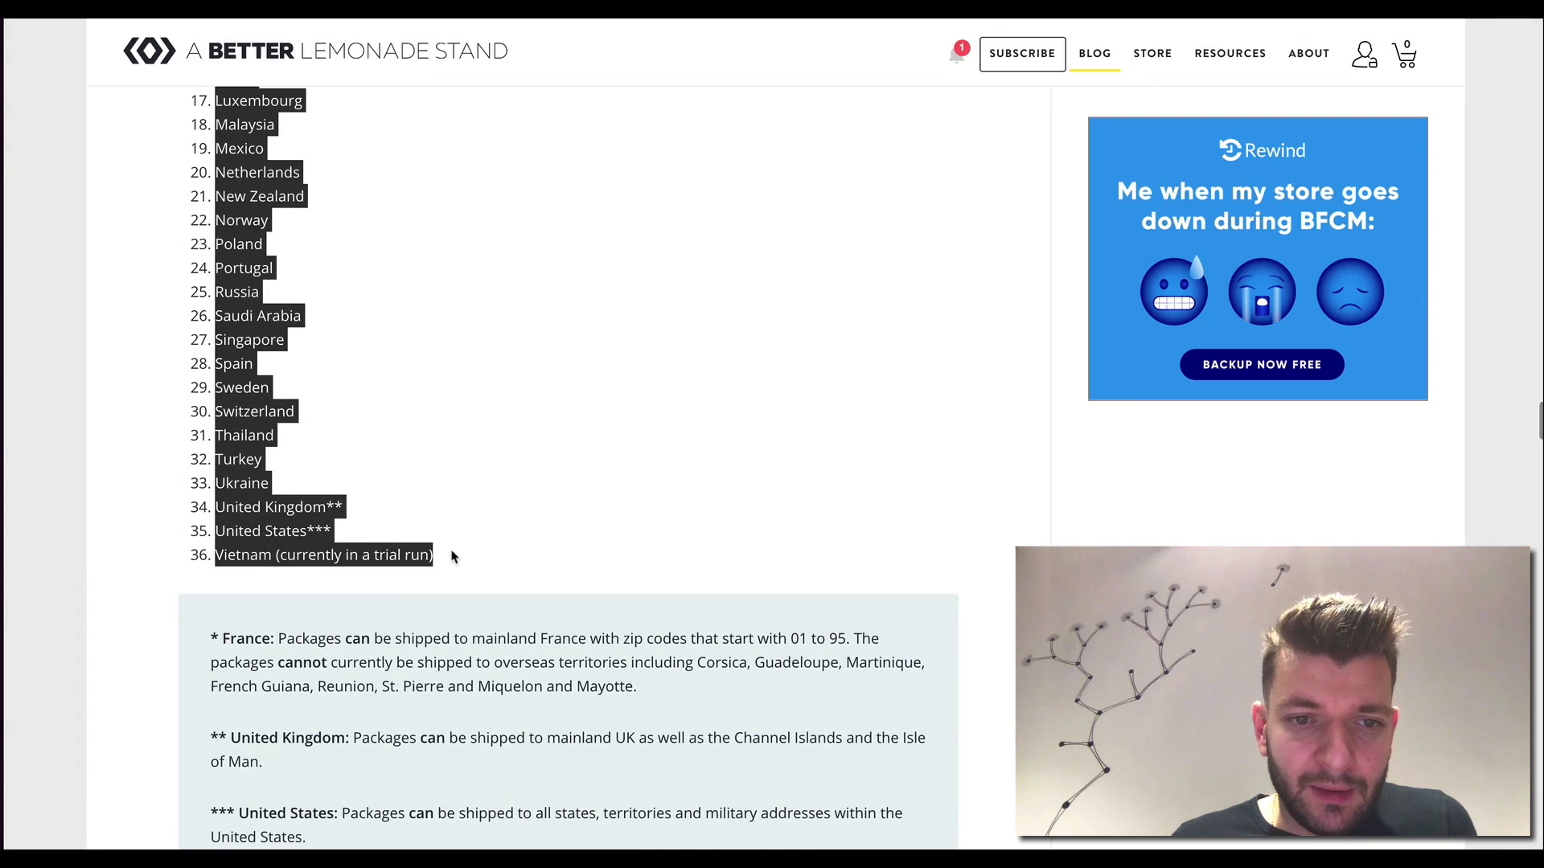
pyautogui.scroll(8, 451, 554)
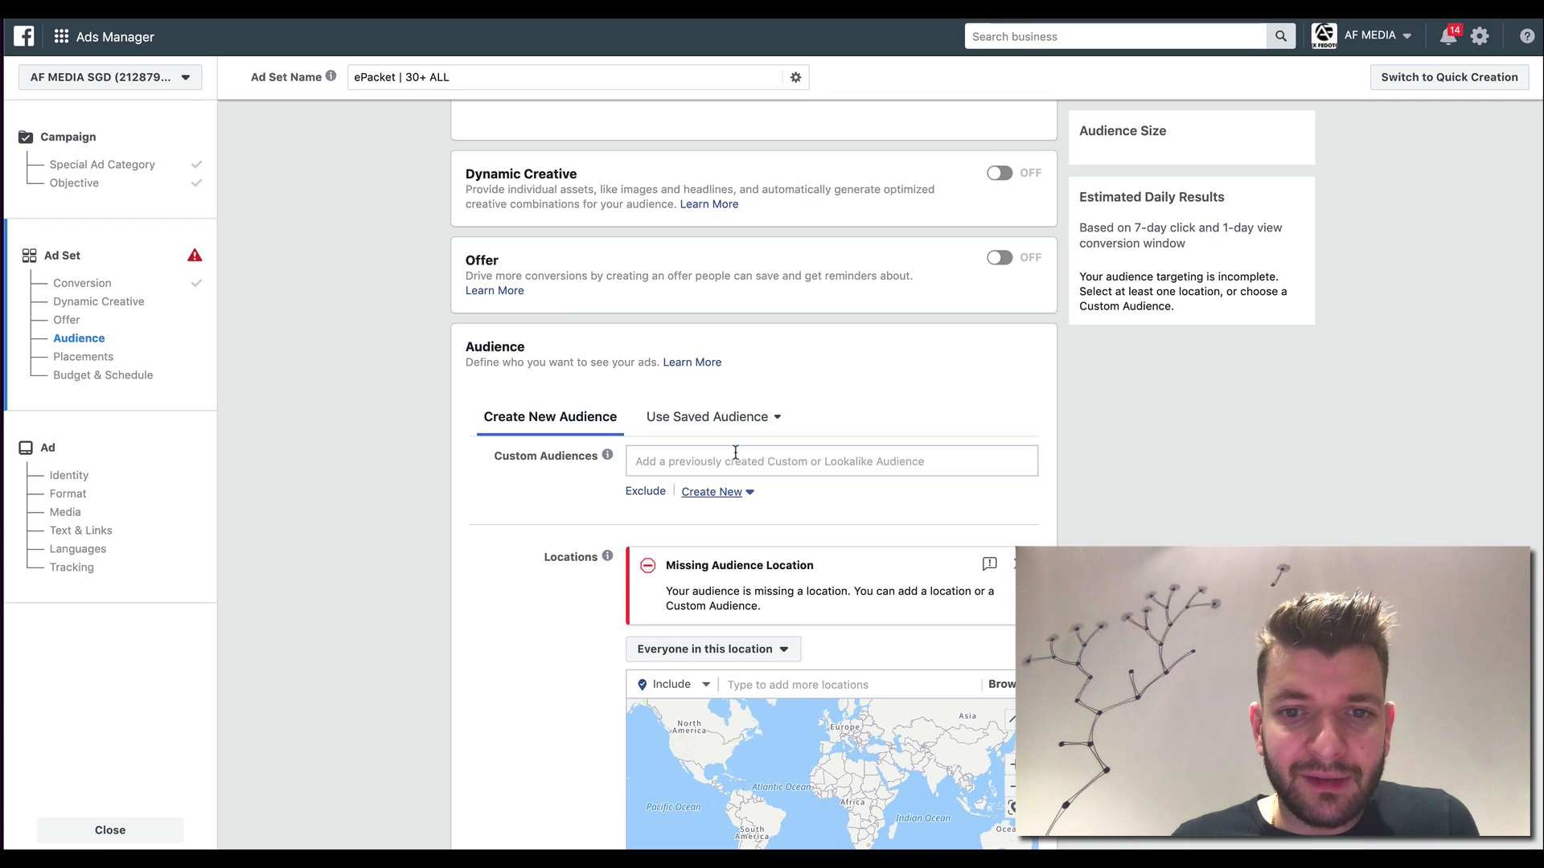
# Step: Paste the country list into Add Locations in Bulk with Countries as the location type
pyautogui.scroll(-3, 840, 450)
pyautogui.click(841, 435)
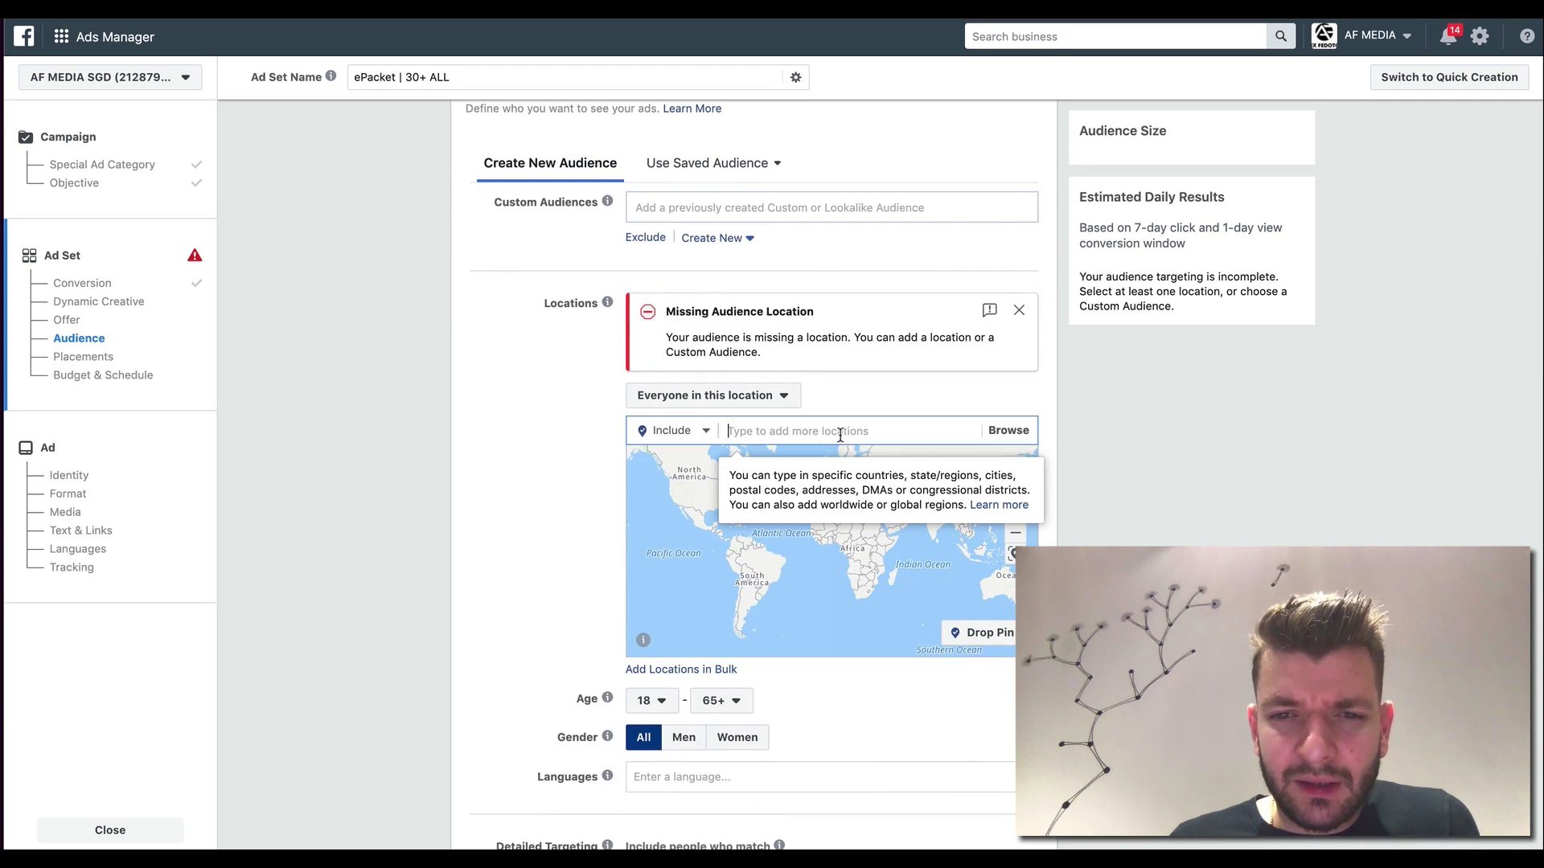
pyautogui.hotkey('ctrl', 'v')
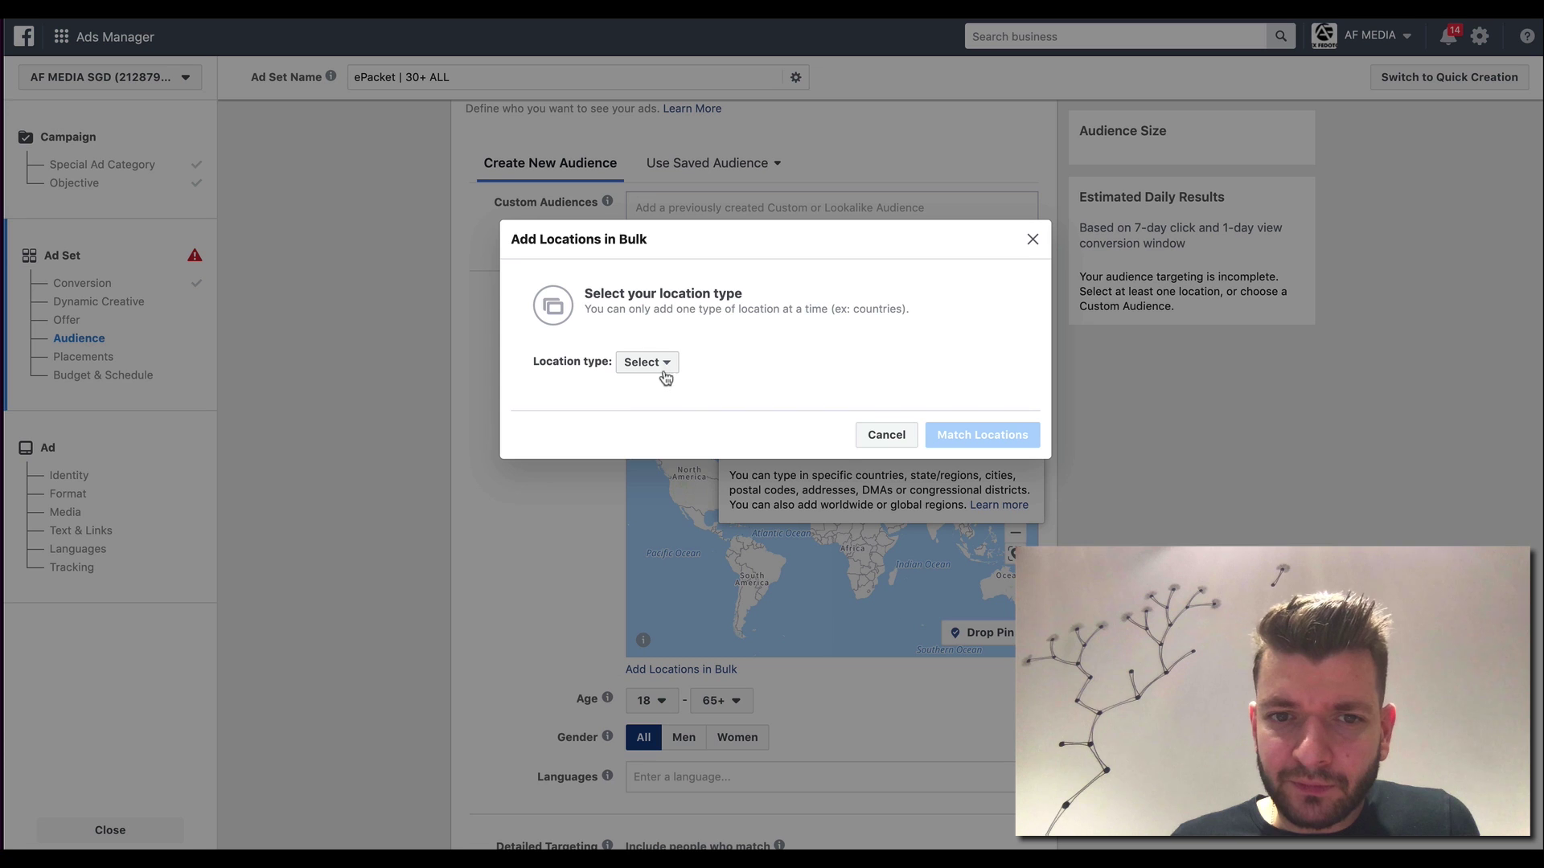
pyautogui.click(659, 364)
pyautogui.click(663, 407)
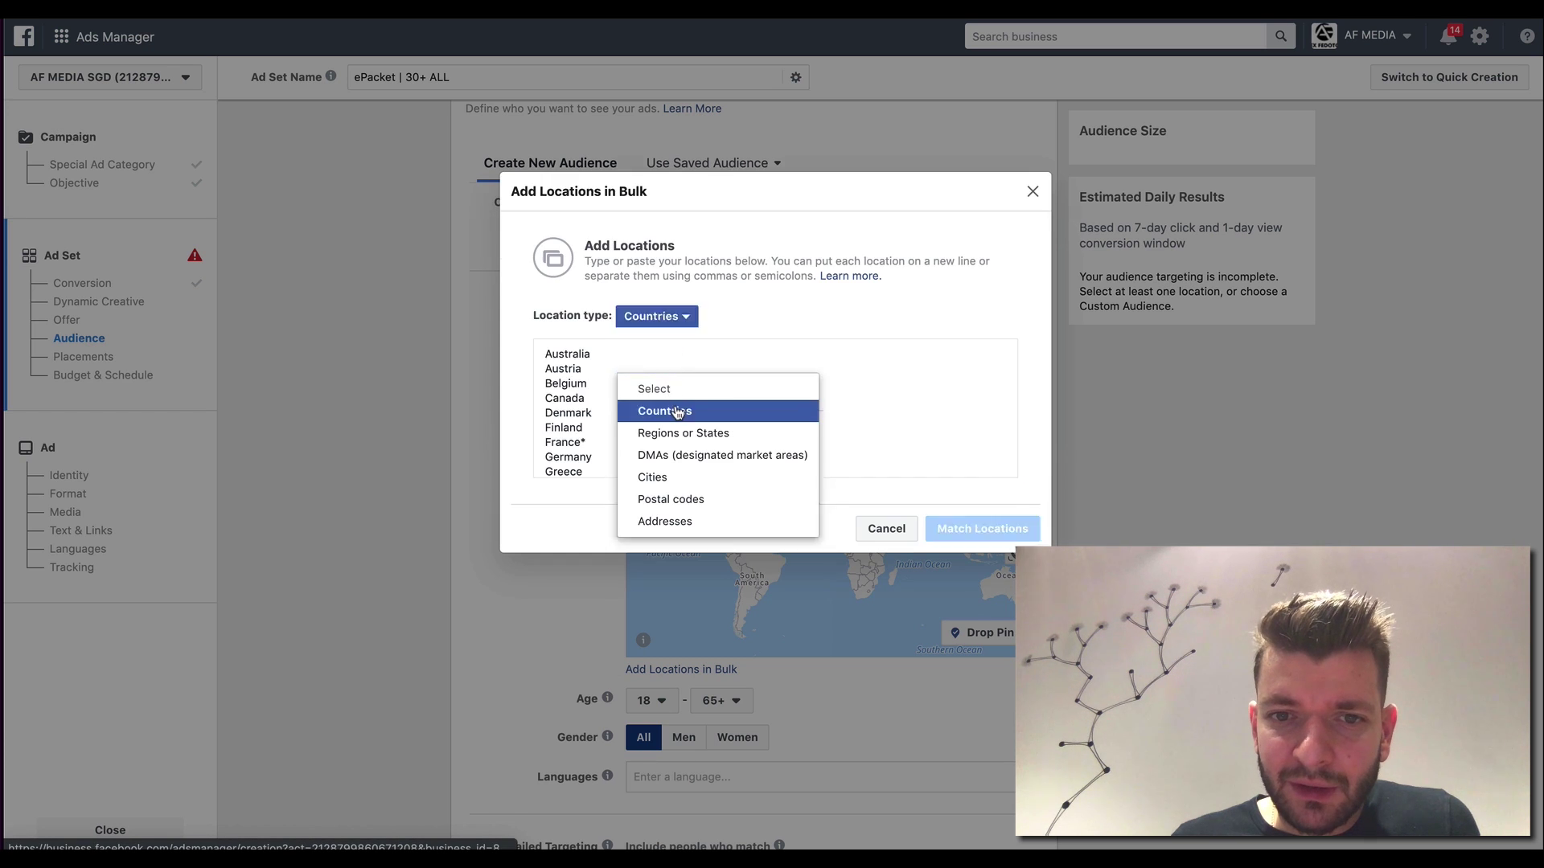
pyautogui.scroll(-3, 611, 378)
pyautogui.scroll(-10, 610, 396)
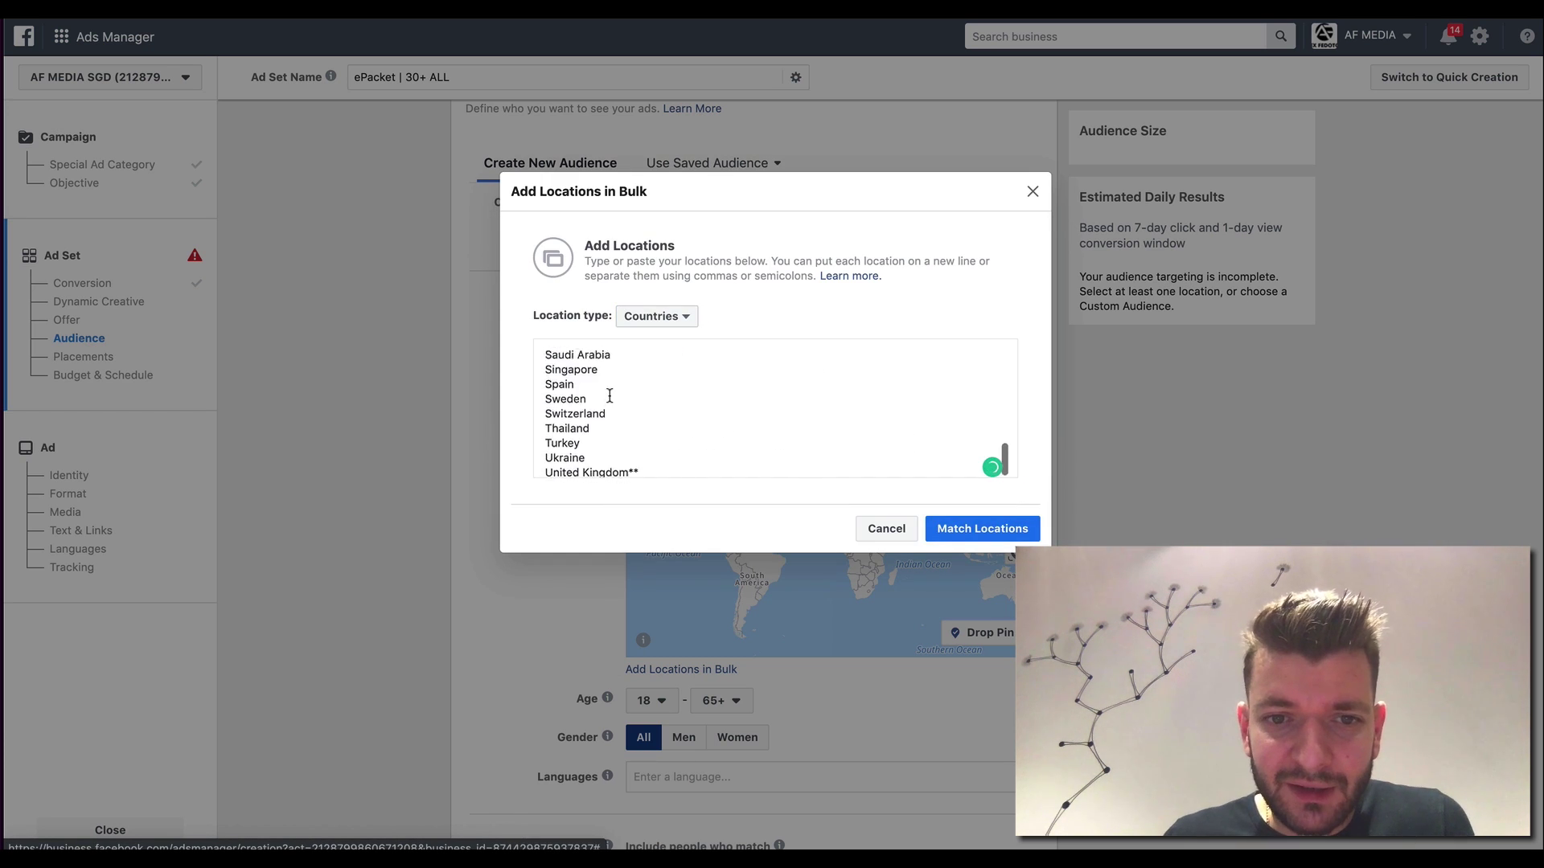
# Step: Delete the trial-run note after Vietnam and remove Hungary from the pasted list
pyautogui.click(711, 466)
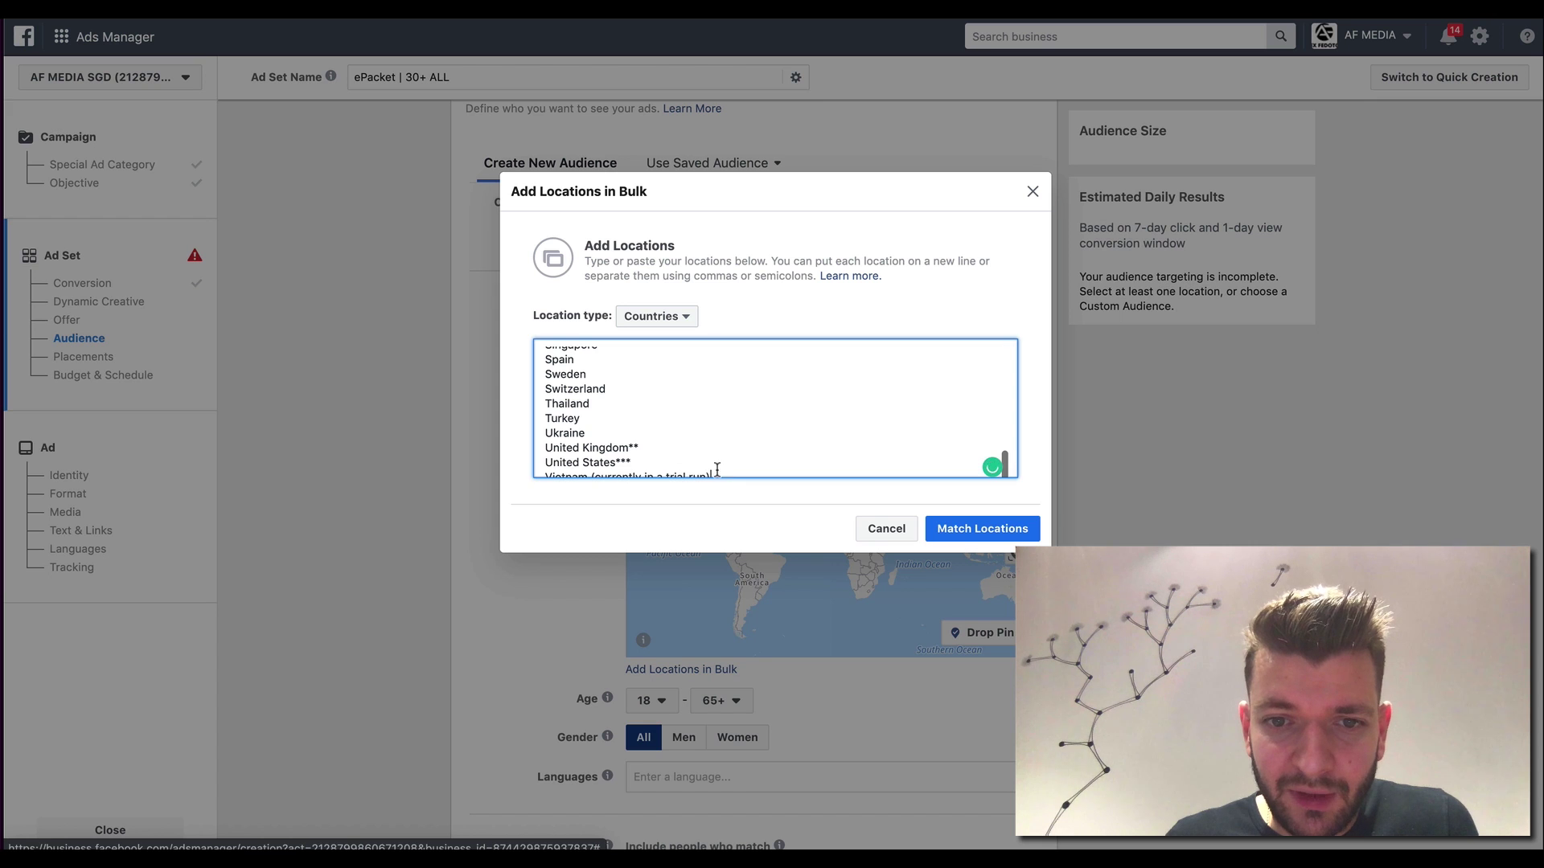
pyautogui.moveTo(732, 473); pyautogui.dragTo(596, 469)
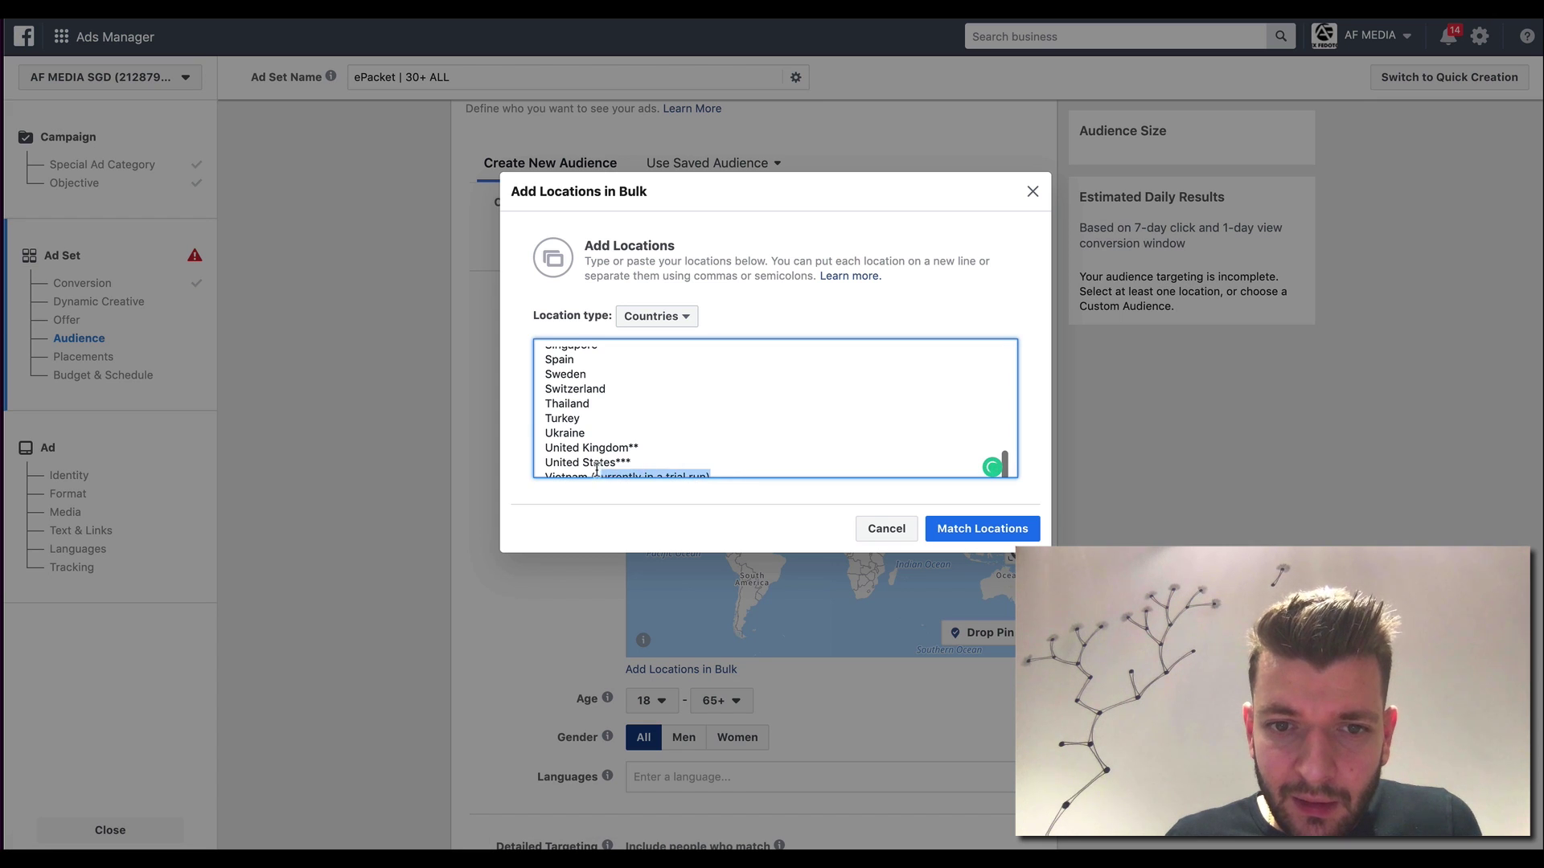
pyautogui.press('BackSpace')
pyautogui.scroll(5, 607, 427)
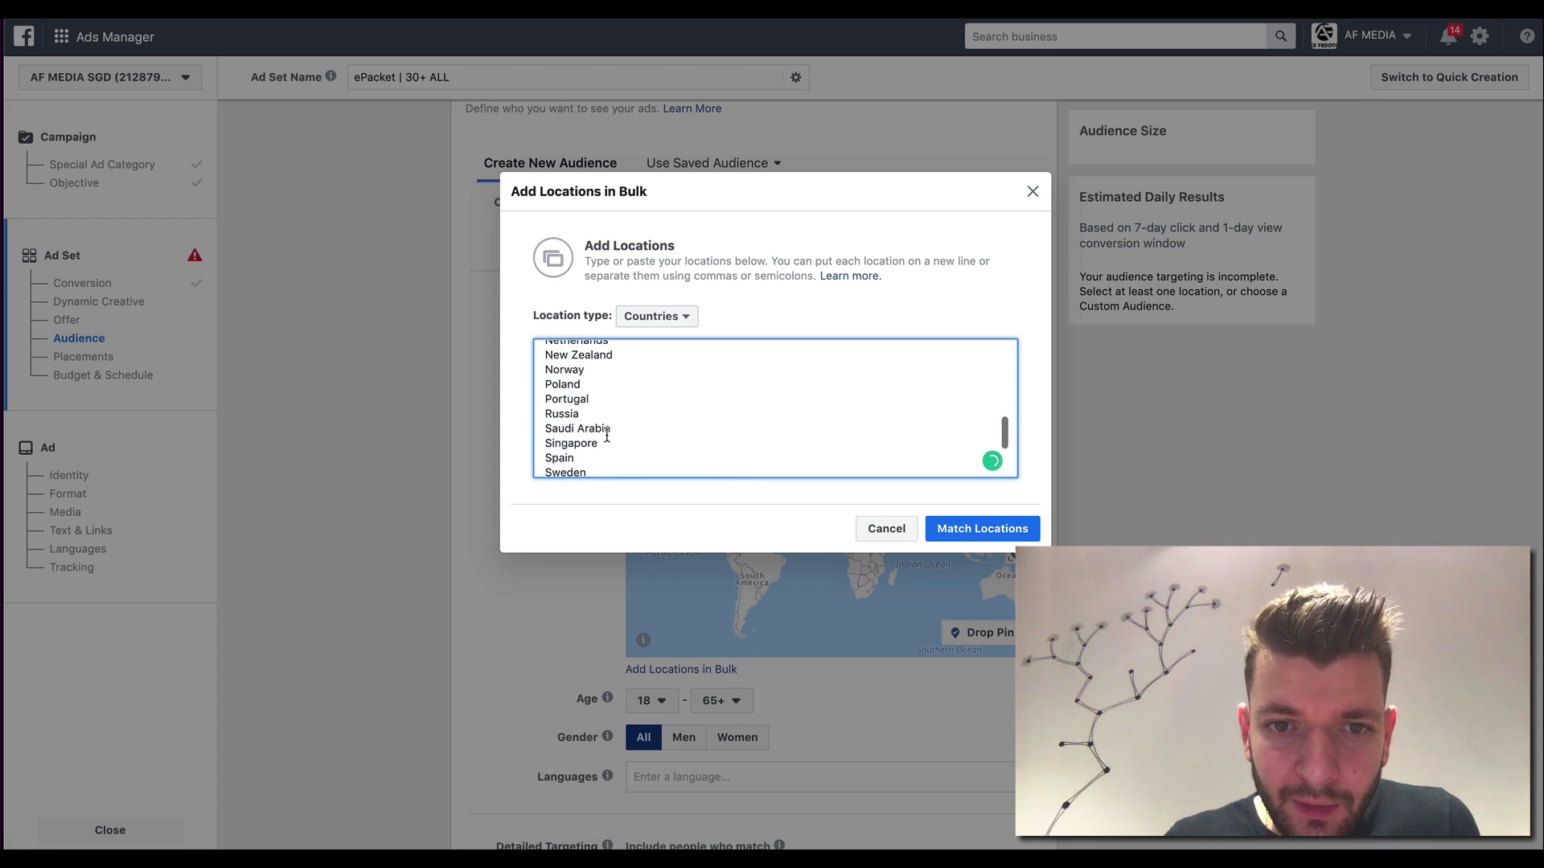
pyautogui.scroll(2, 607, 421)
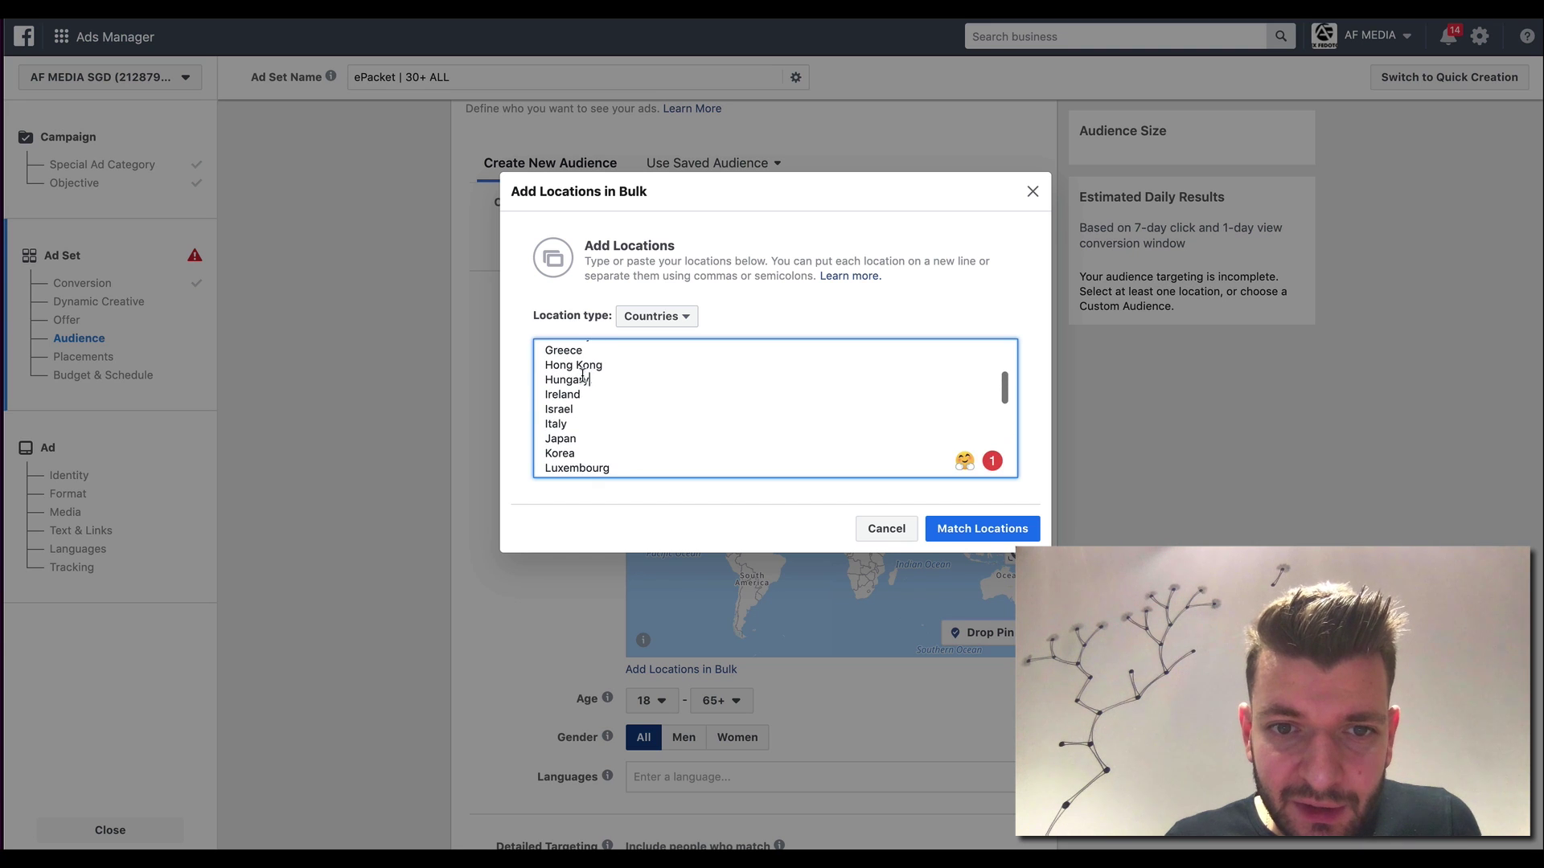
pyautogui.doubleClick(582, 375)
pyautogui.press('BackSpace')
pyautogui.press('BackSpace')
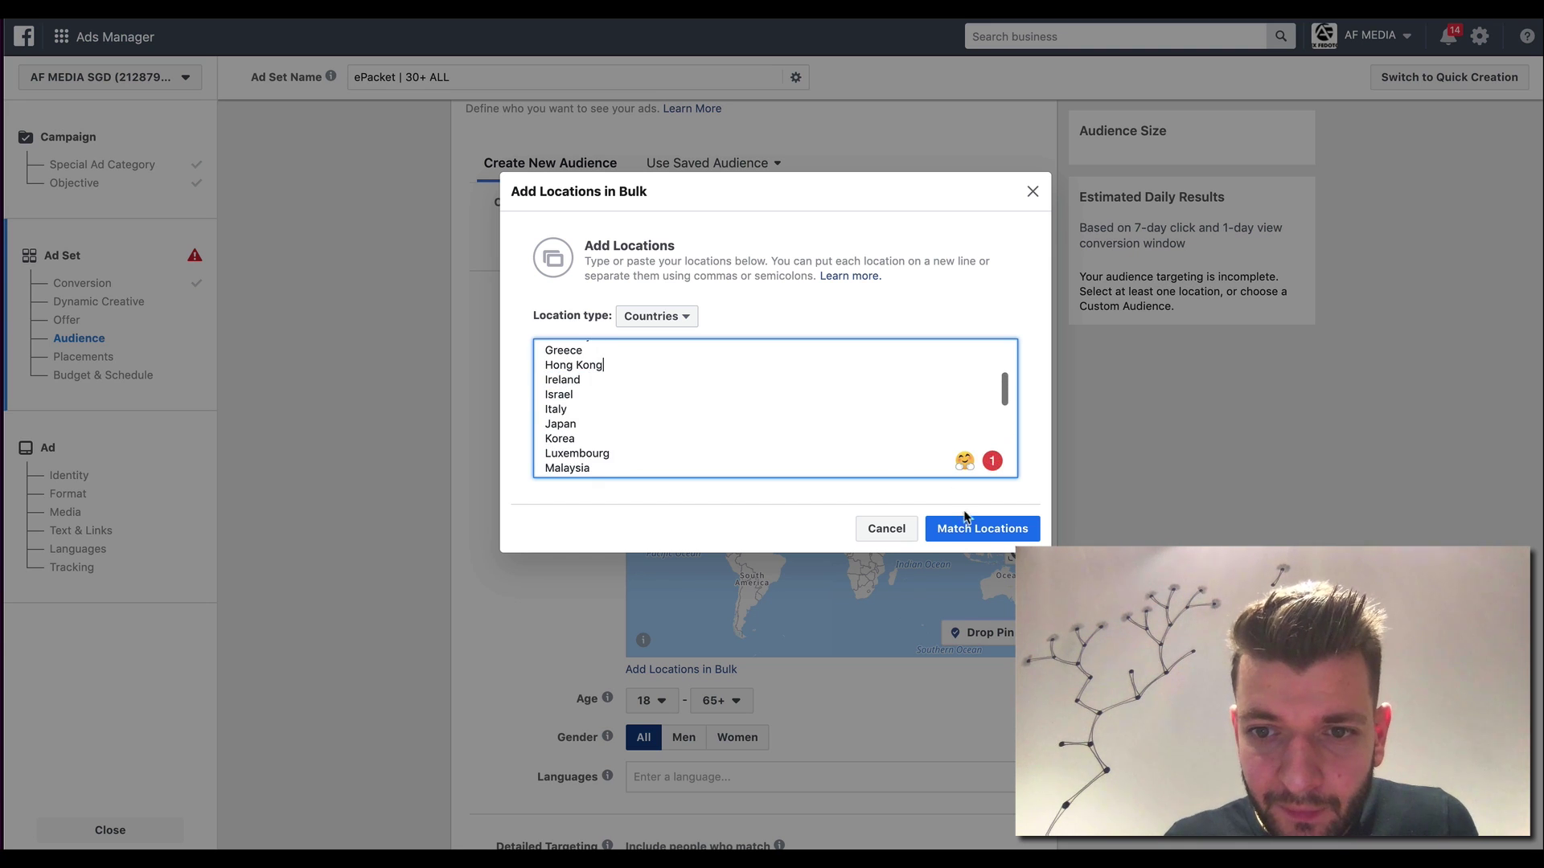
# Step: Match the pasted countries and add the 43 locations to the ad set
pyautogui.click(966, 521)
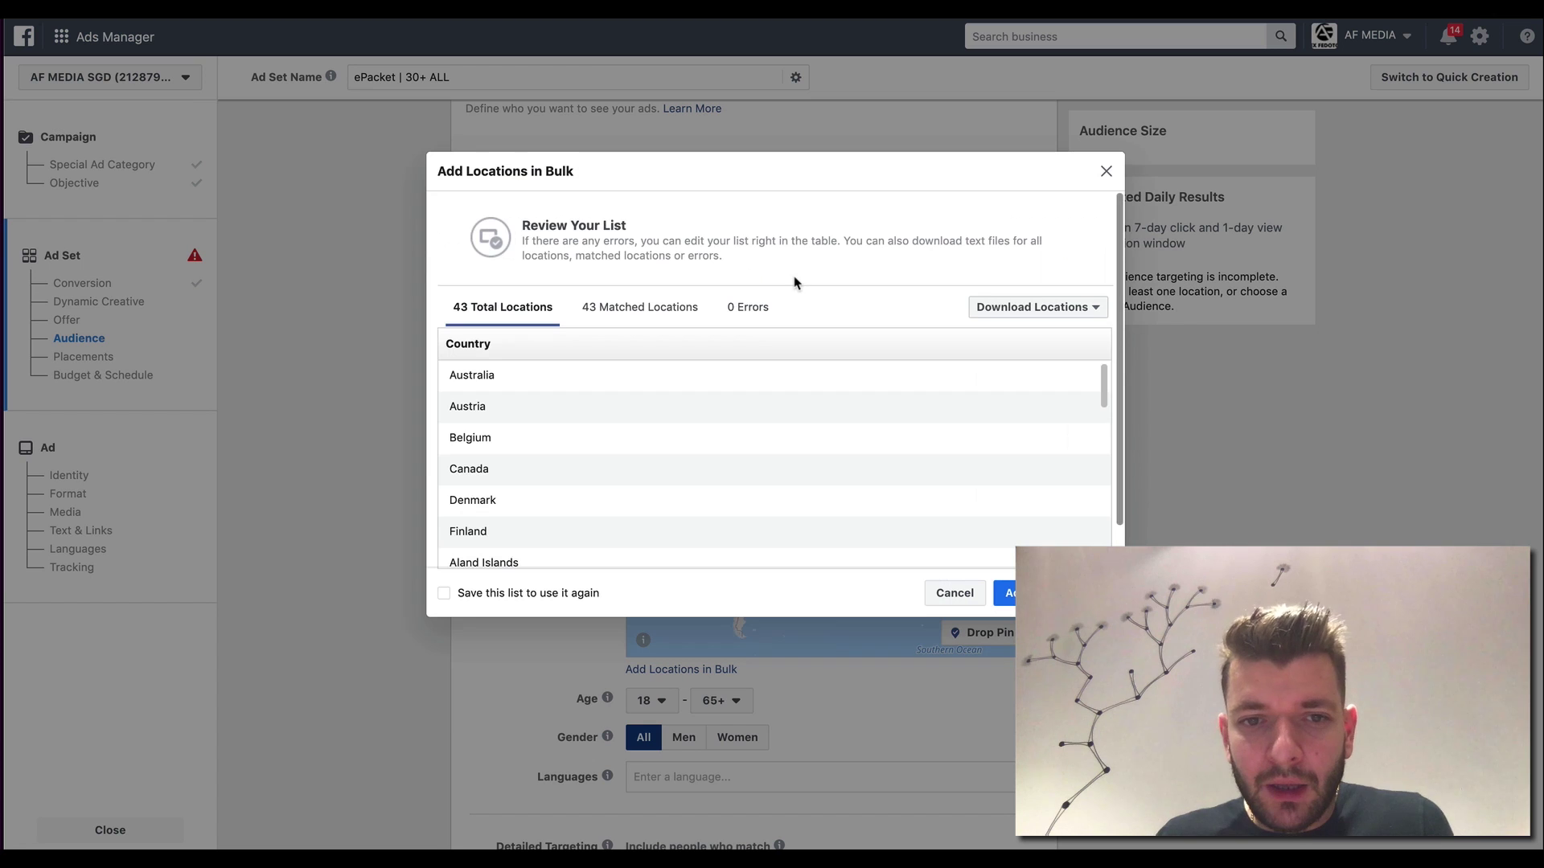
pyautogui.scroll(-10, 1007, 542)
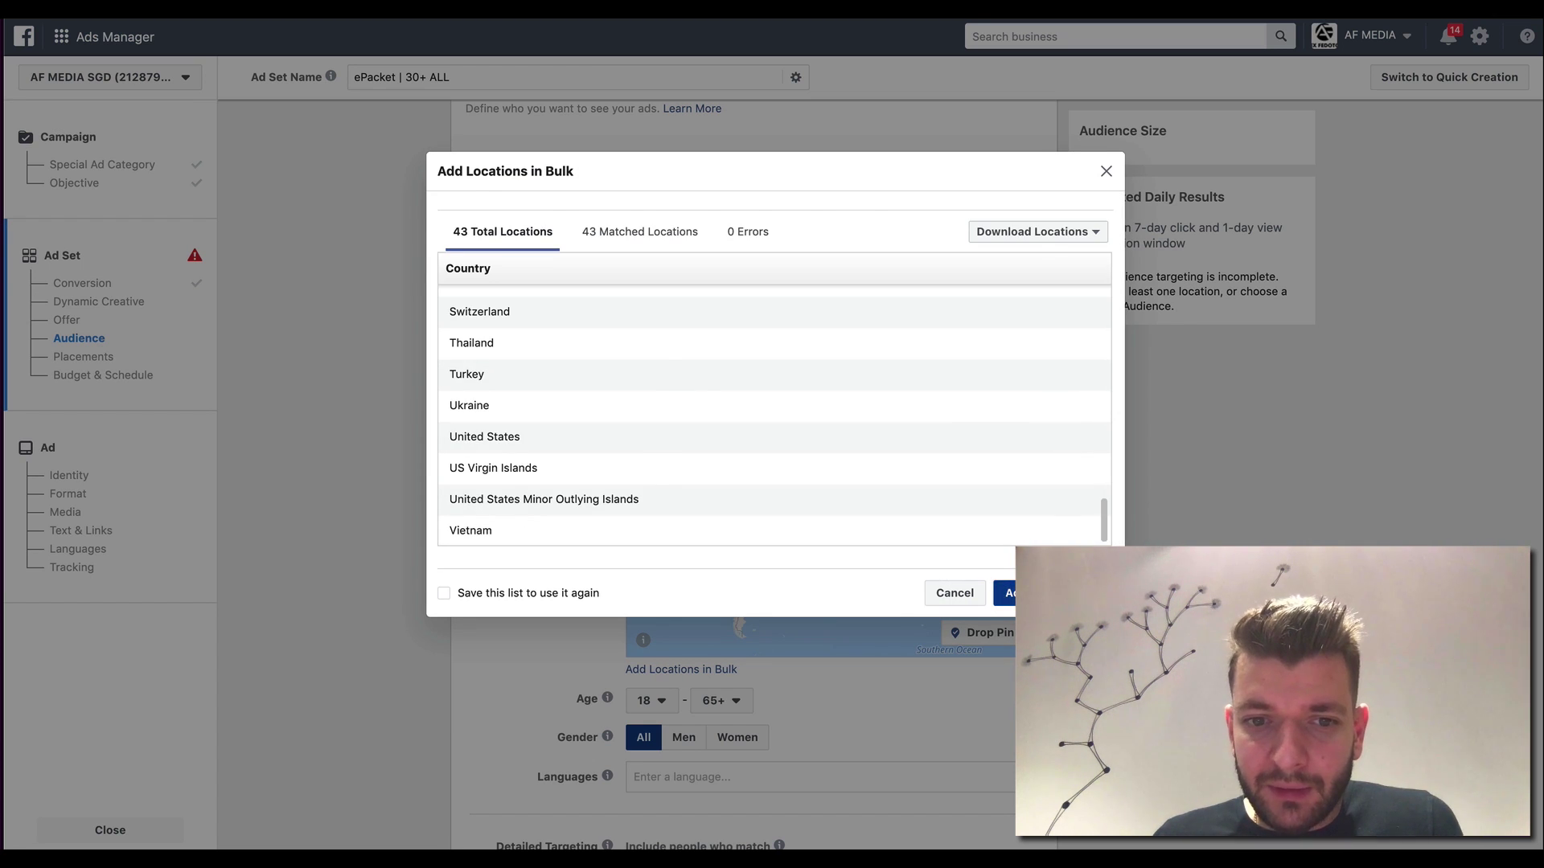
pyautogui.click(1007, 593)
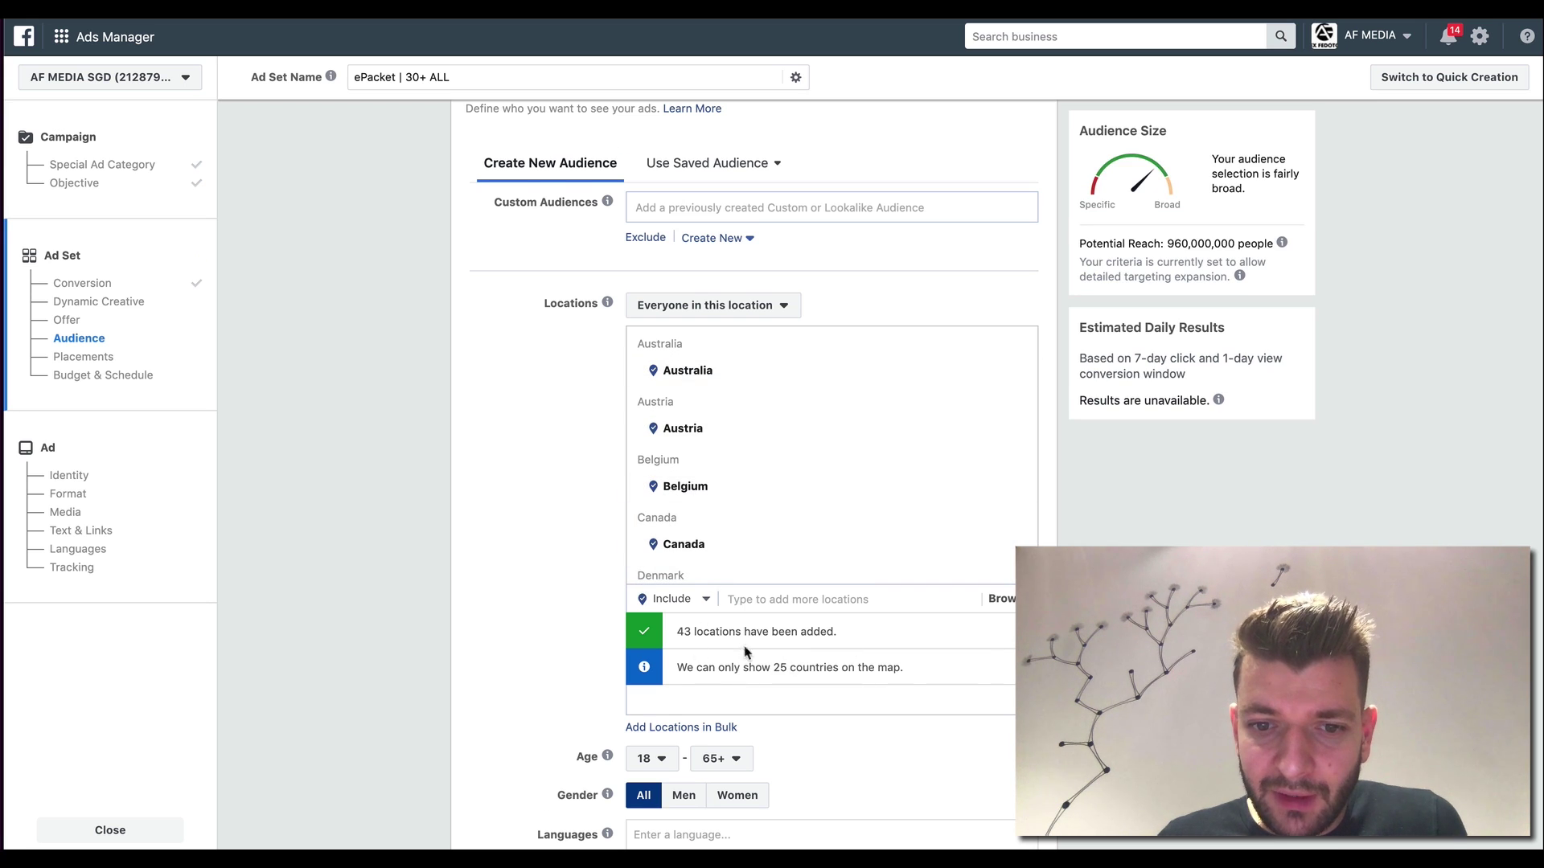
pyautogui.scroll(-2, 746, 653)
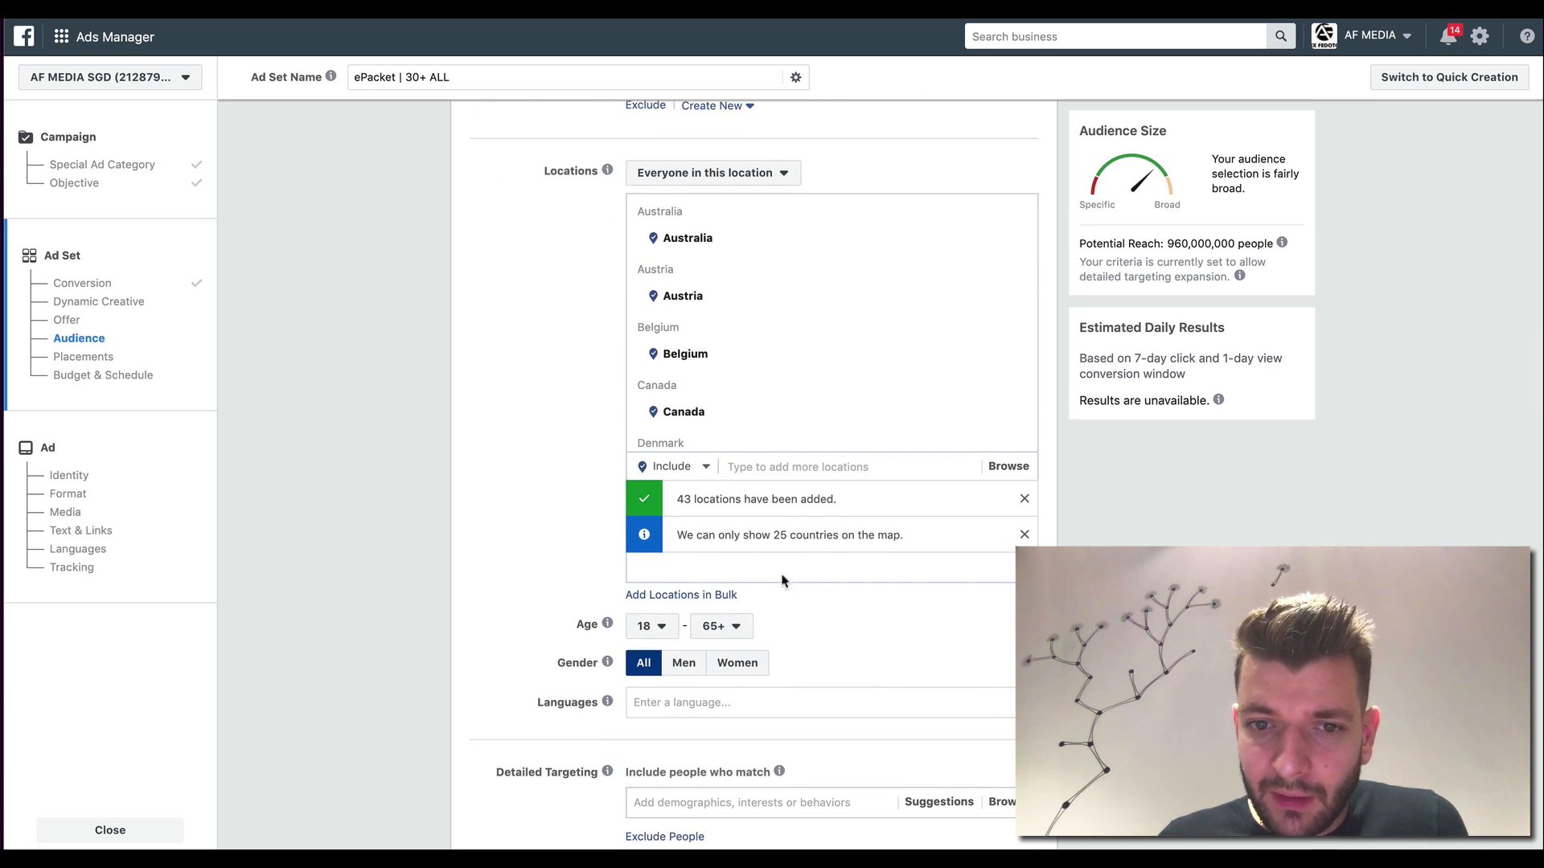
# Step: Paste the country list again into bulk Countries locations and remove Hungary
pyautogui.click(711, 595)
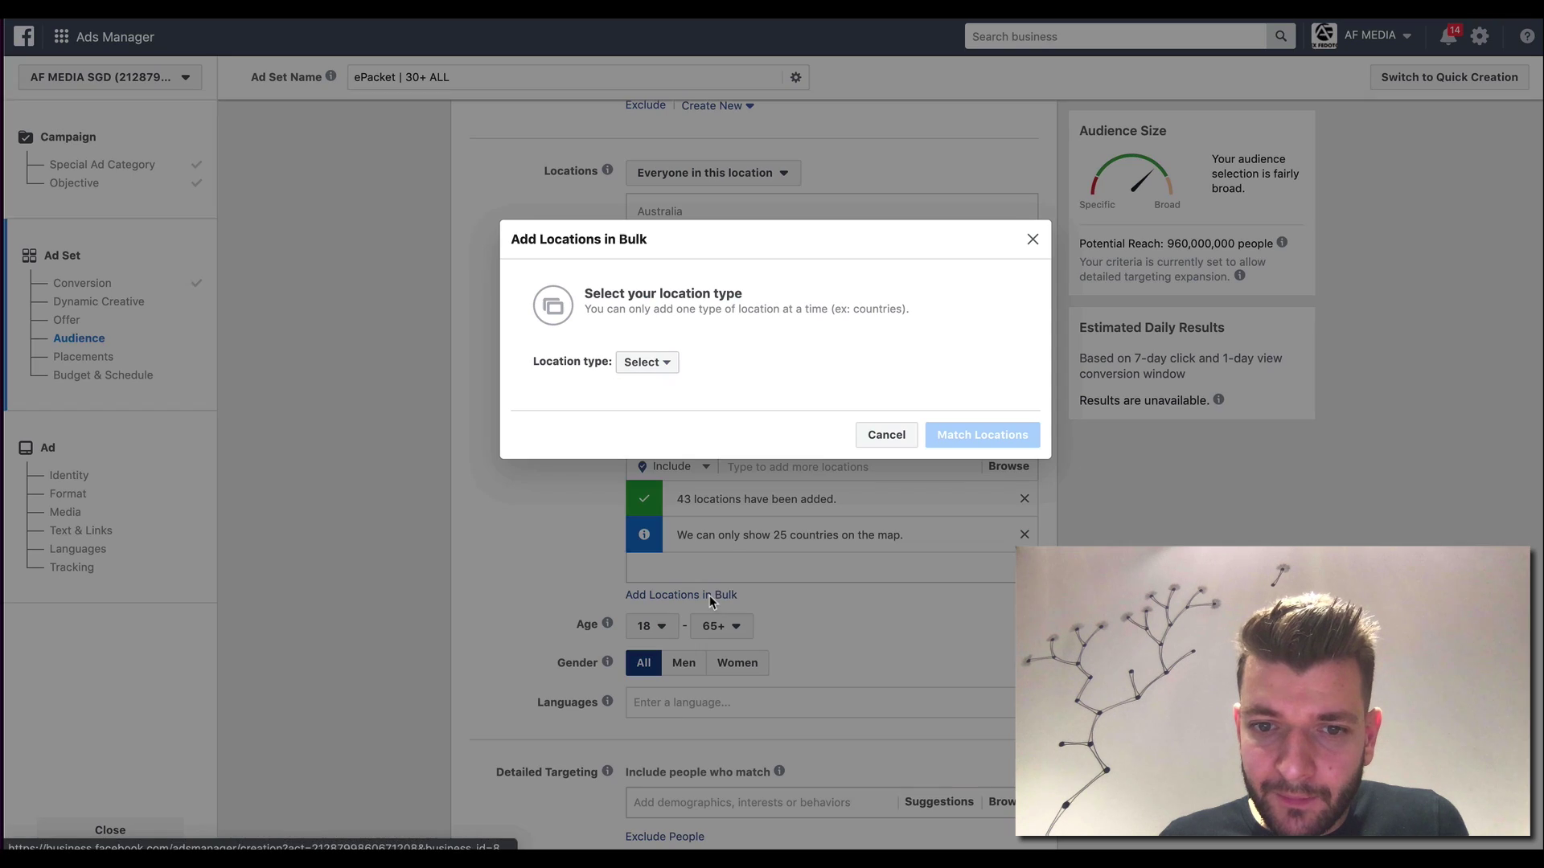
pyautogui.click(667, 366)
pyautogui.click(675, 407)
pyautogui.click(655, 407)
pyautogui.hotkey('ctrl', 'v')
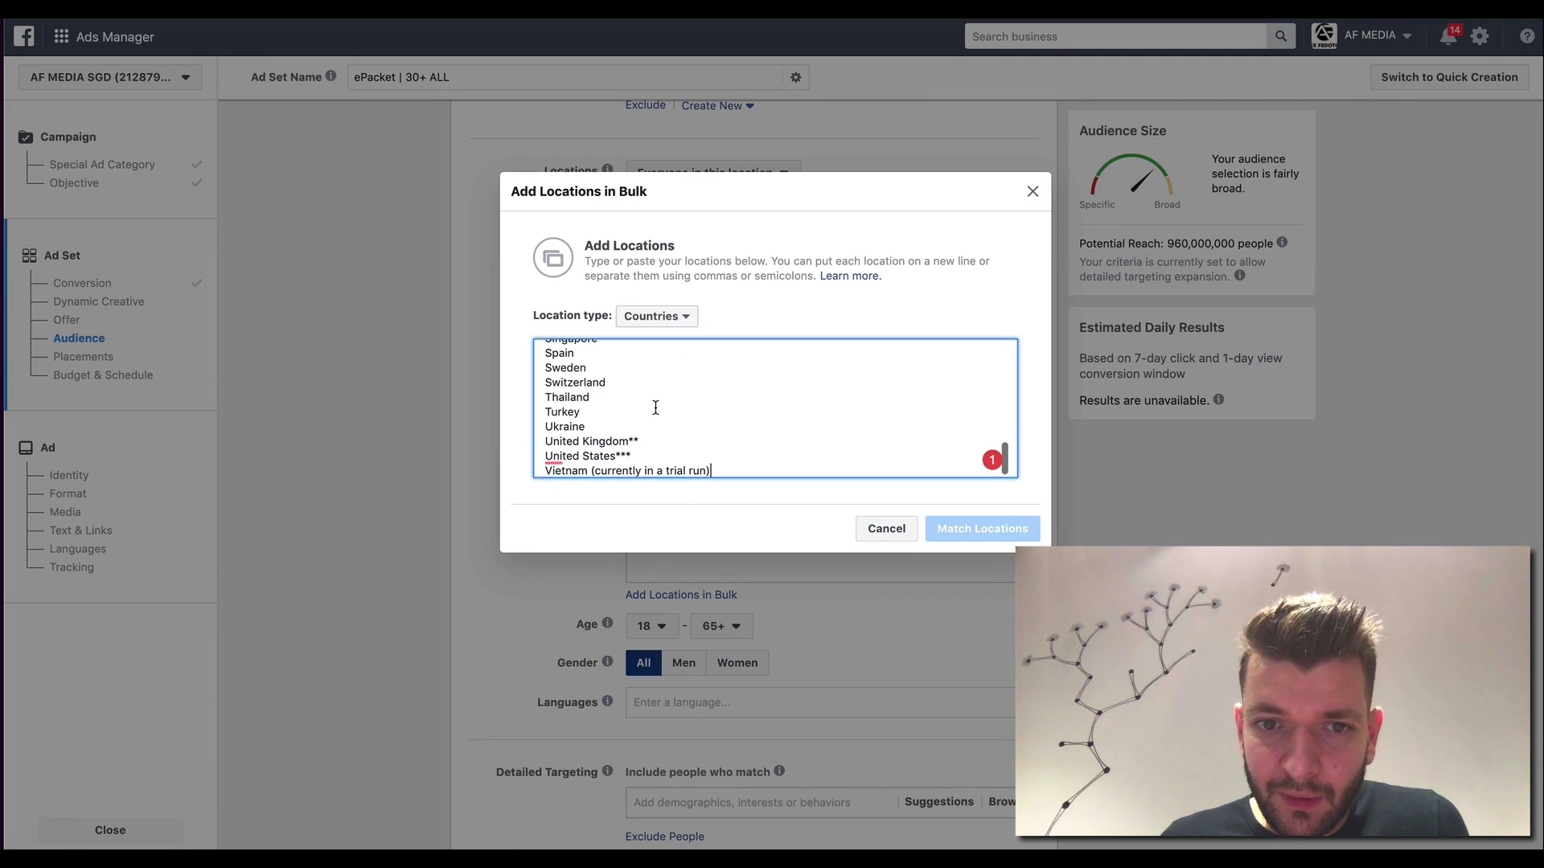
pyautogui.scroll(10, 655, 408)
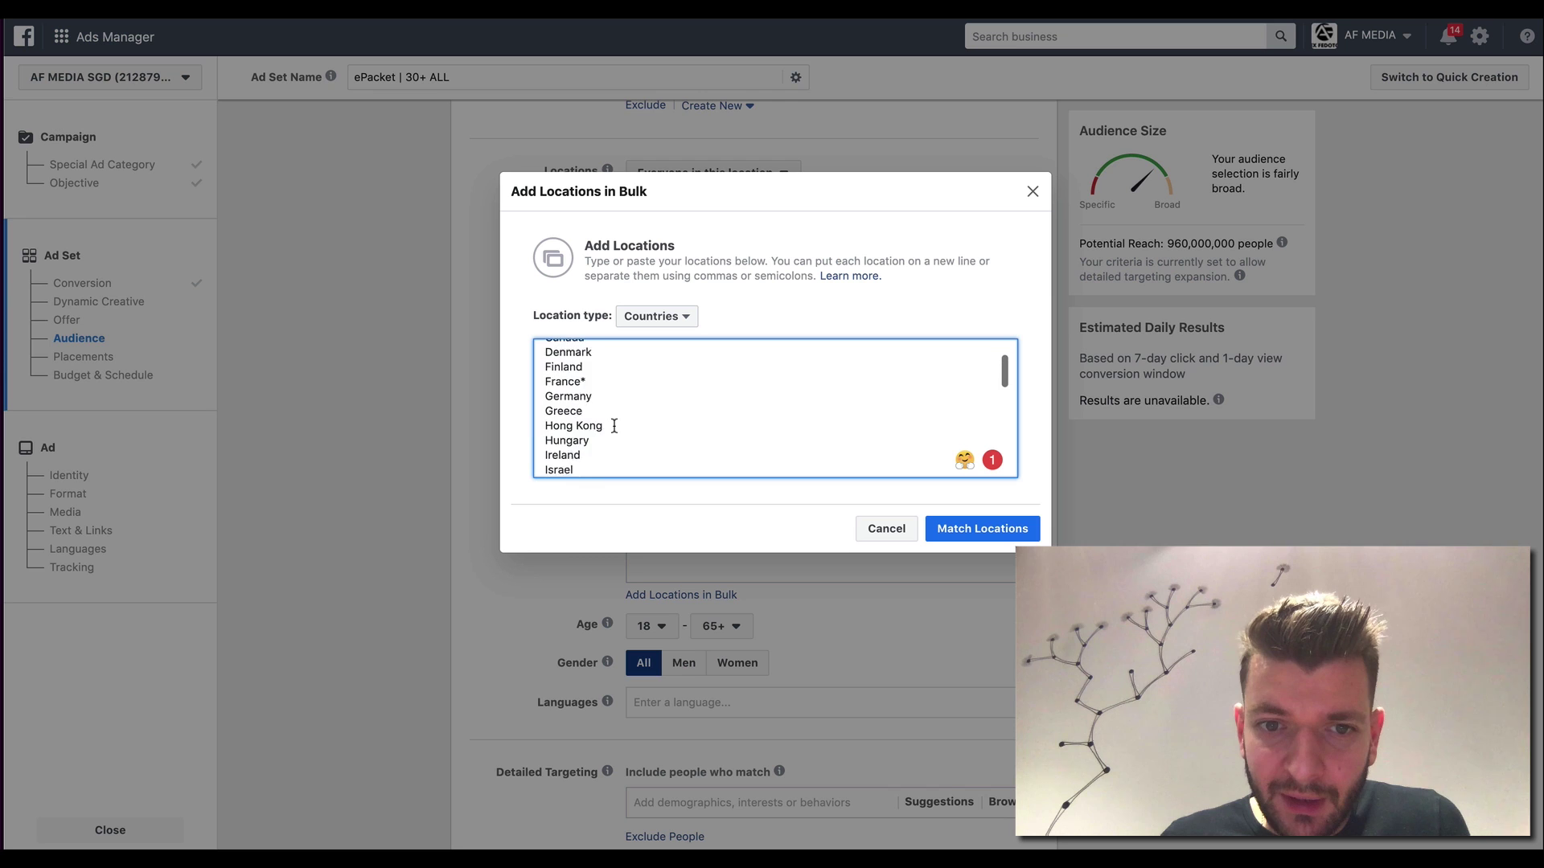
pyautogui.scroll(-1, 614, 425)
pyautogui.moveTo(609, 426); pyautogui.dragTo(537, 427)
pyautogui.press('BackSpace')
pyautogui.press('BackSpace')
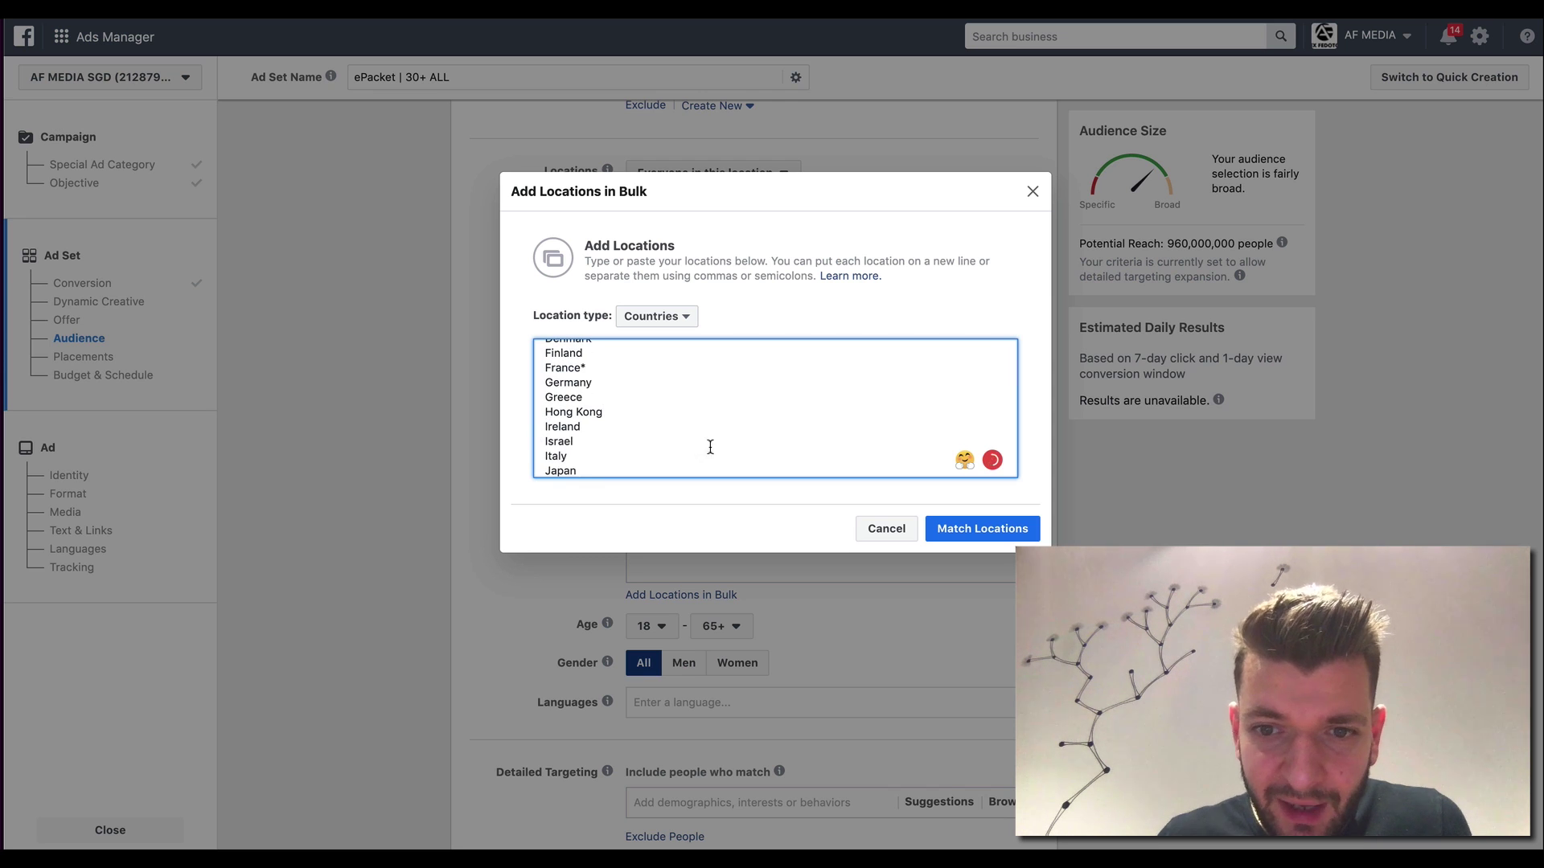
# Step: Match the countries, mark the list to be saved, and add the 42 locations
pyautogui.click(953, 535)
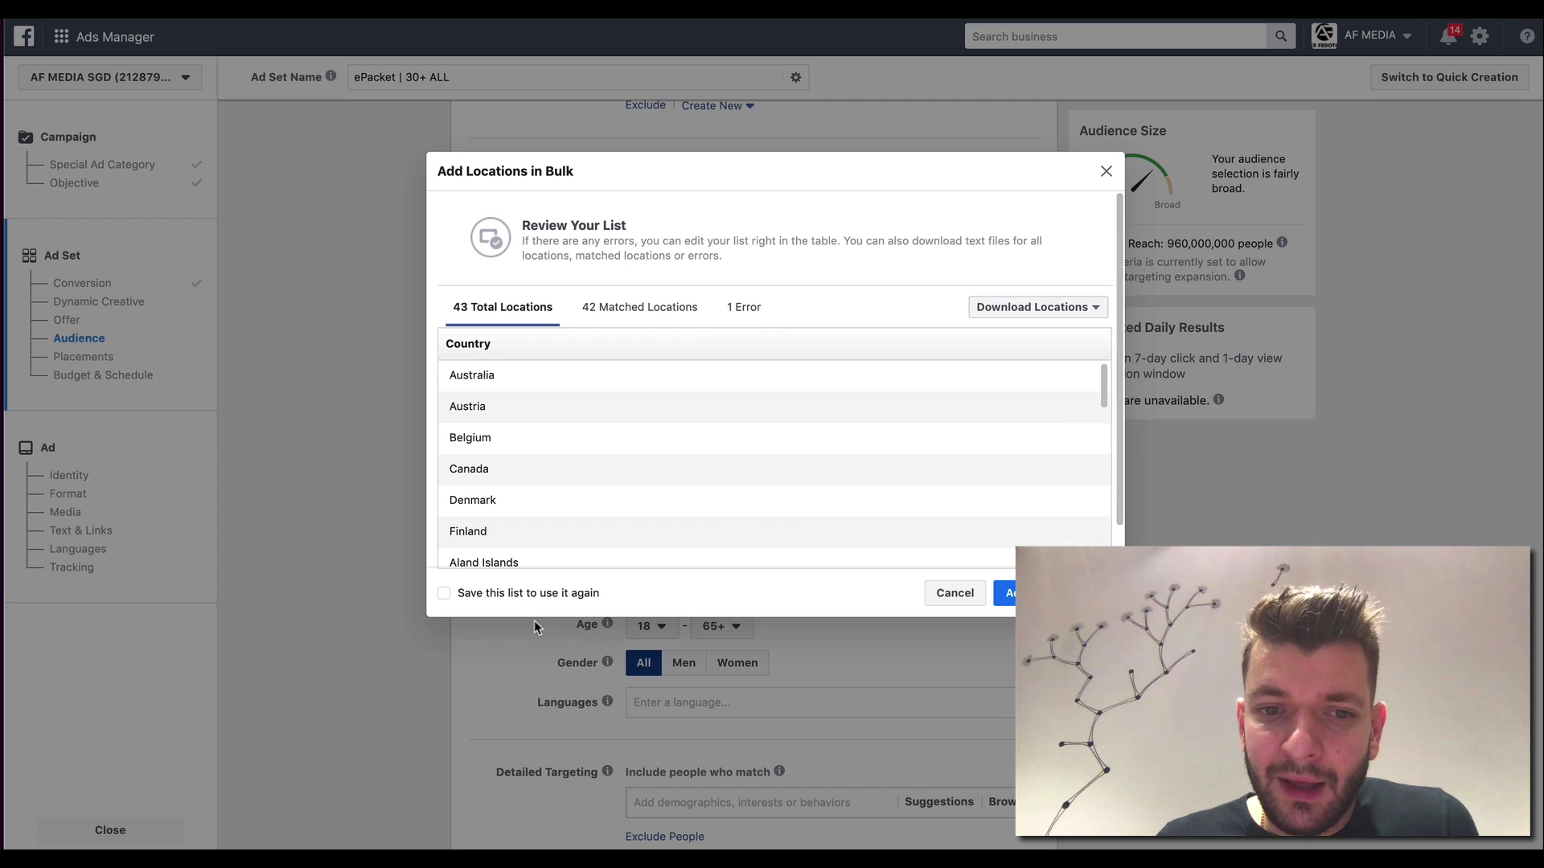
pyautogui.click(508, 599)
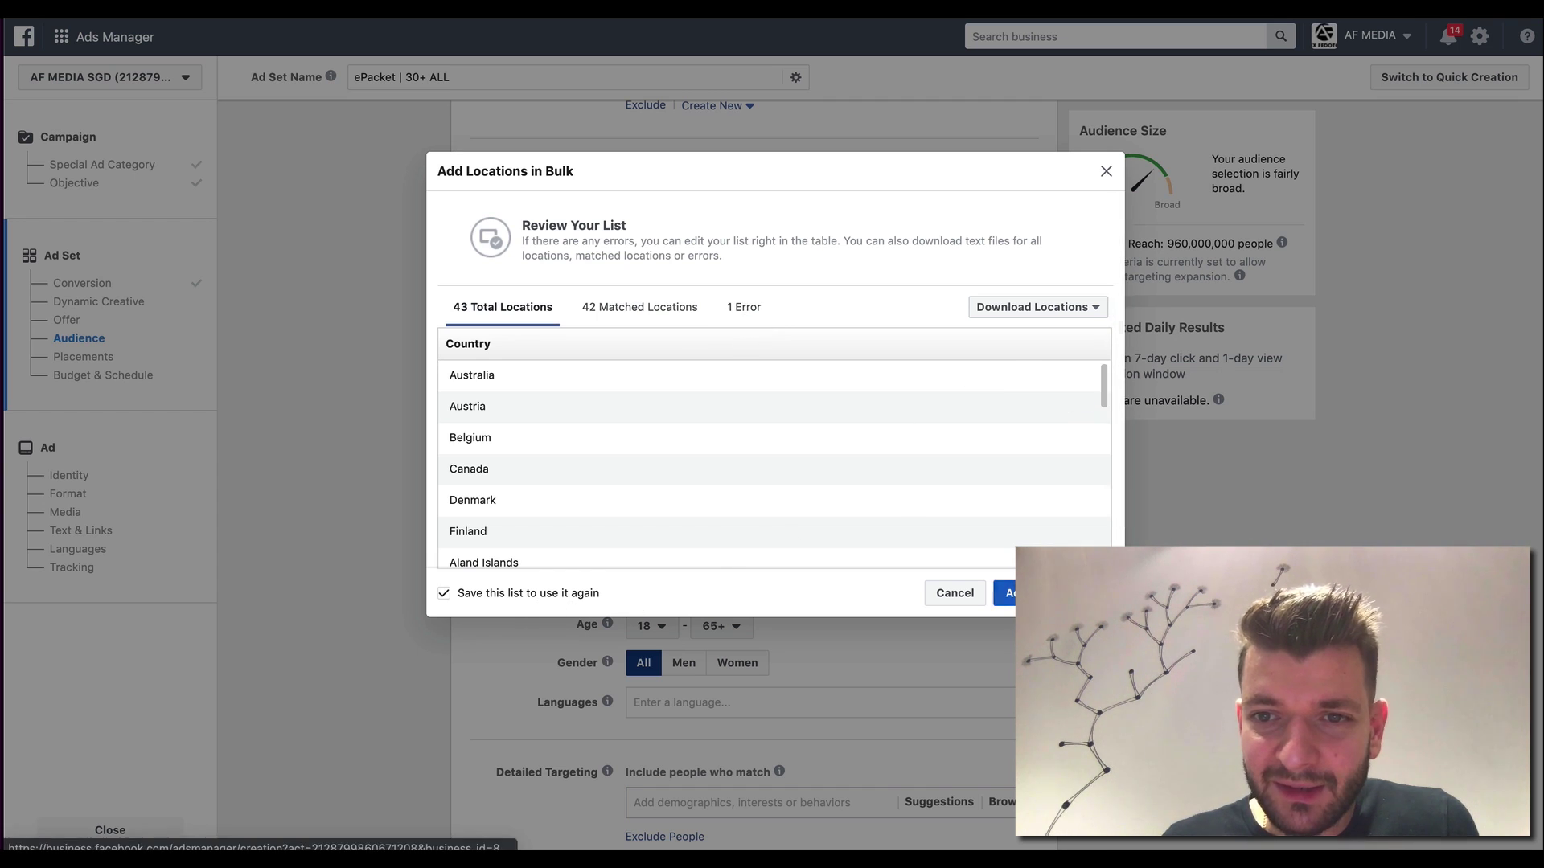
pyautogui.click(1006, 592)
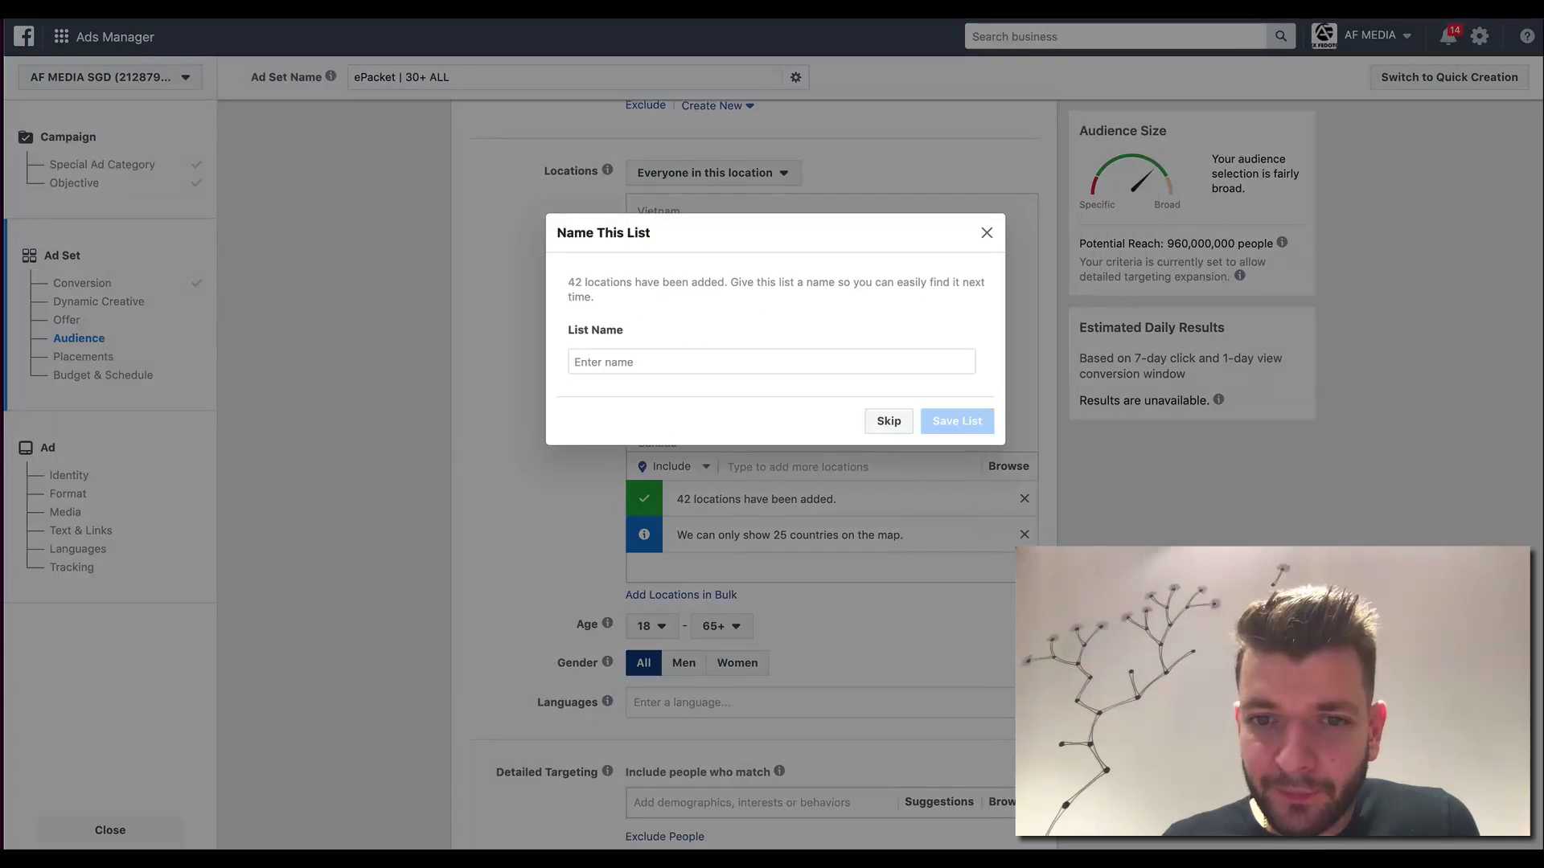
# Step: Name the 42-country location list 'ePacket countries except Hungary' and save it
pyautogui.click(726, 357)
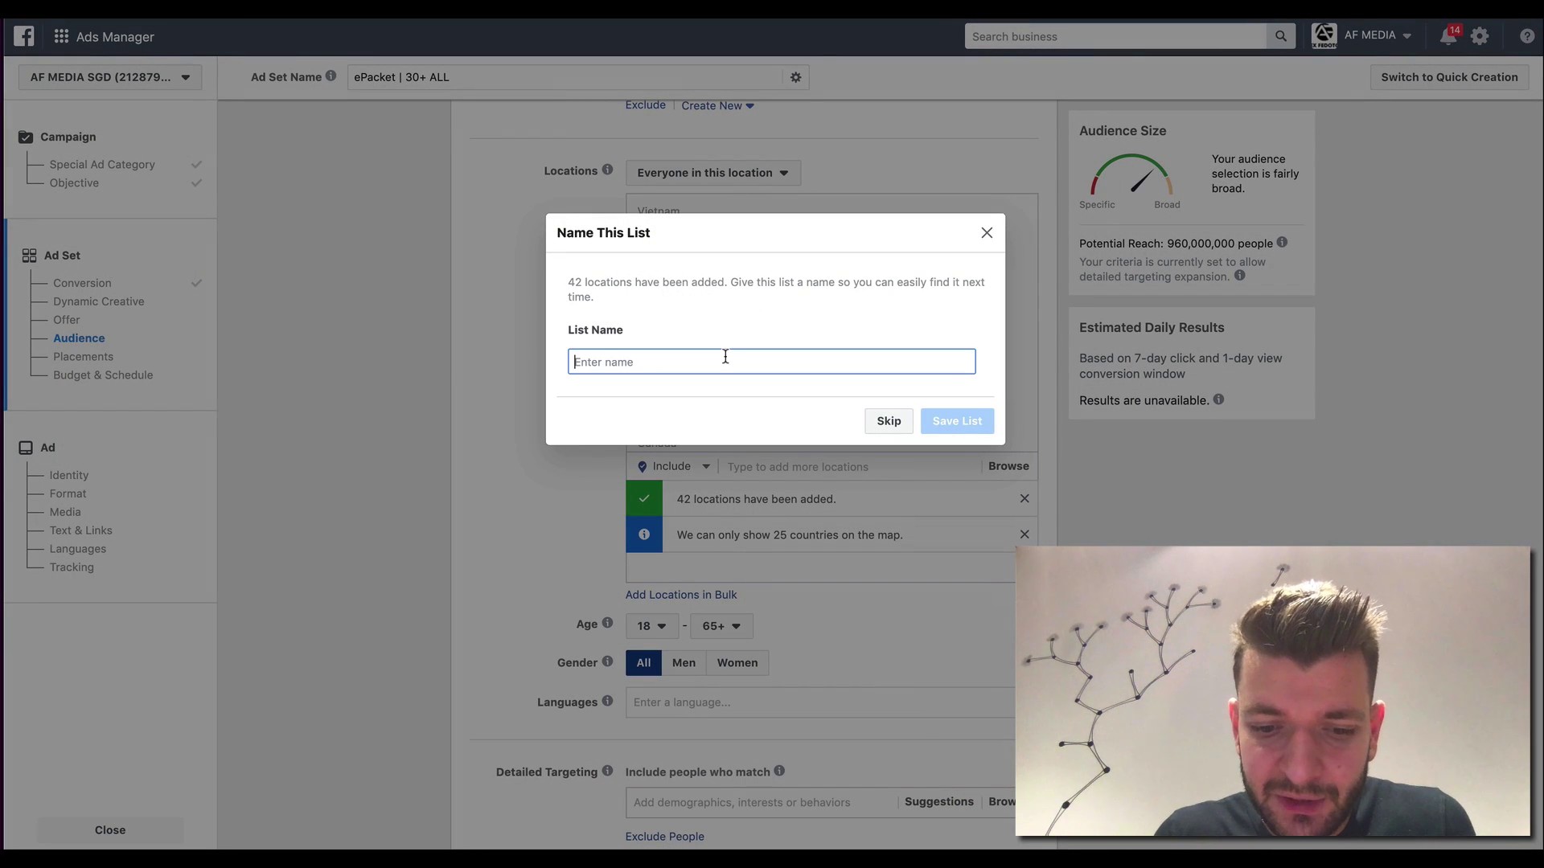
pyautogui.write('ePacket countries')
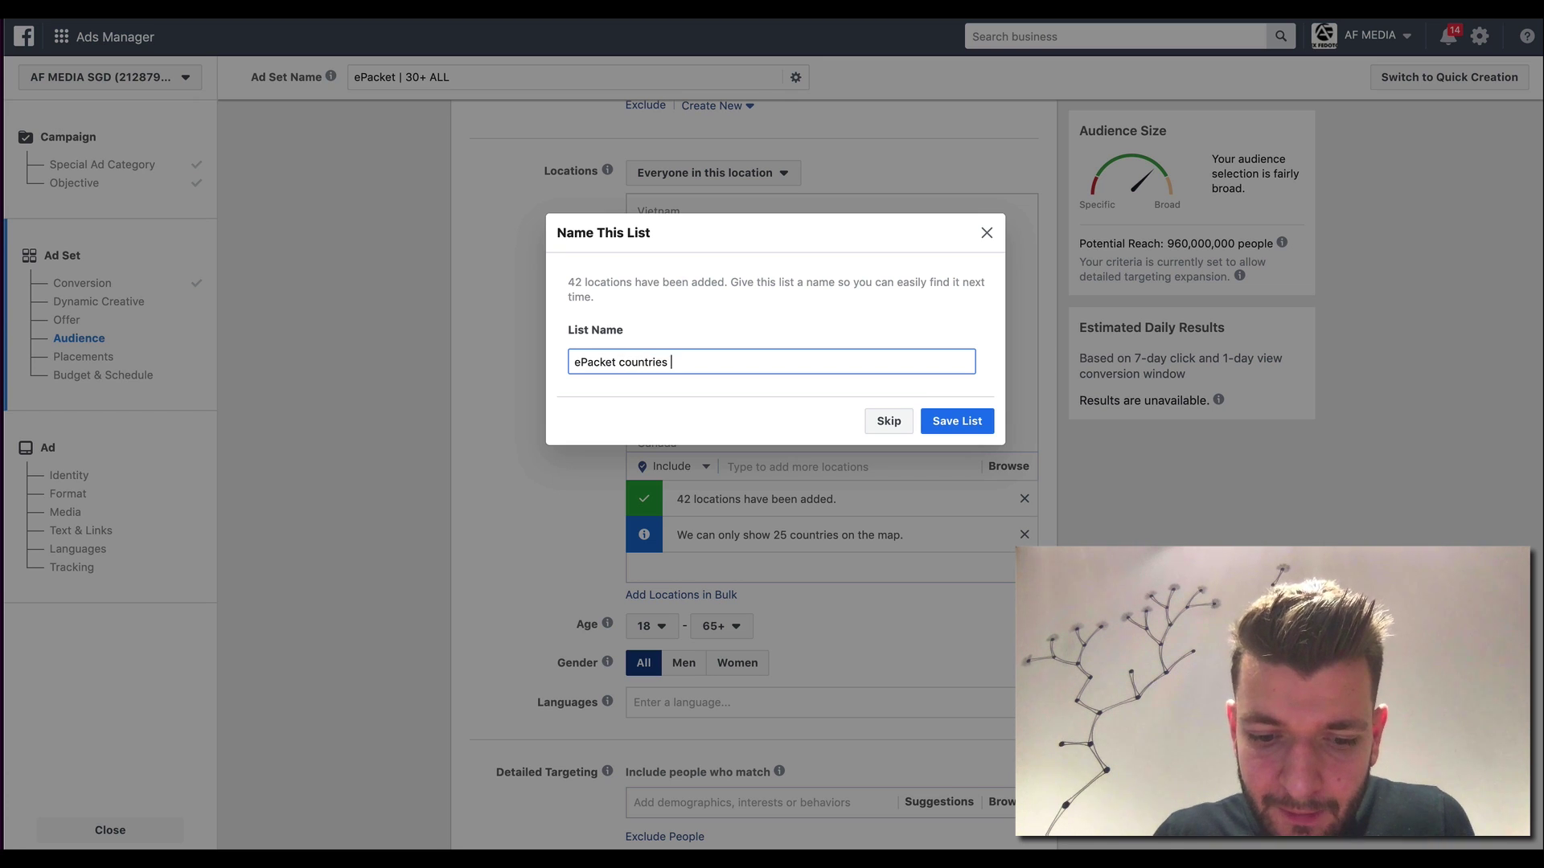
pyautogui.write(' except Hunga')
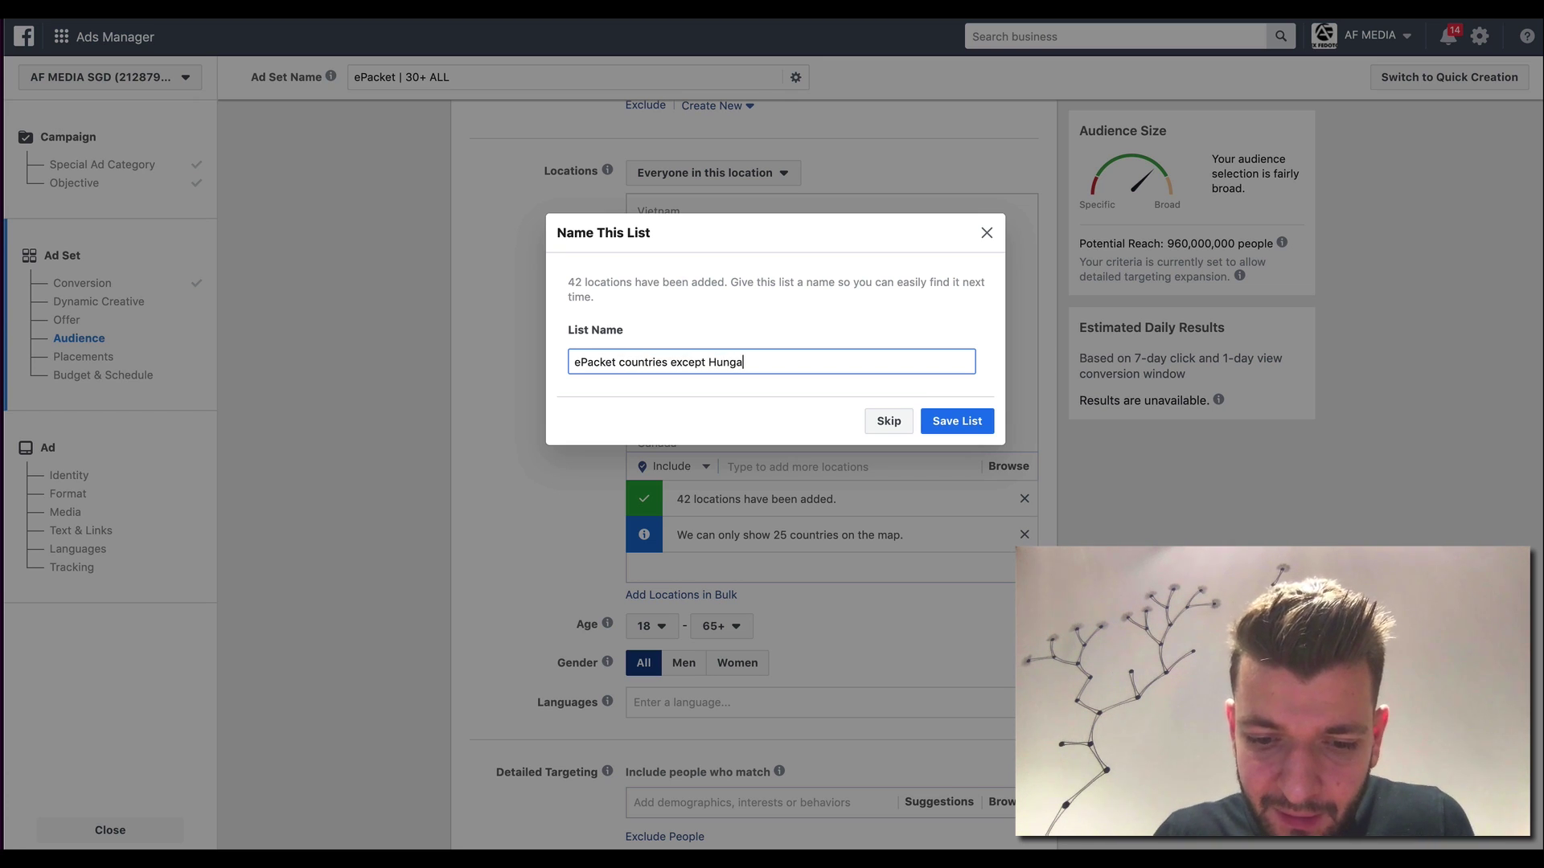
pyautogui.write('ry')
pyautogui.click(967, 422)
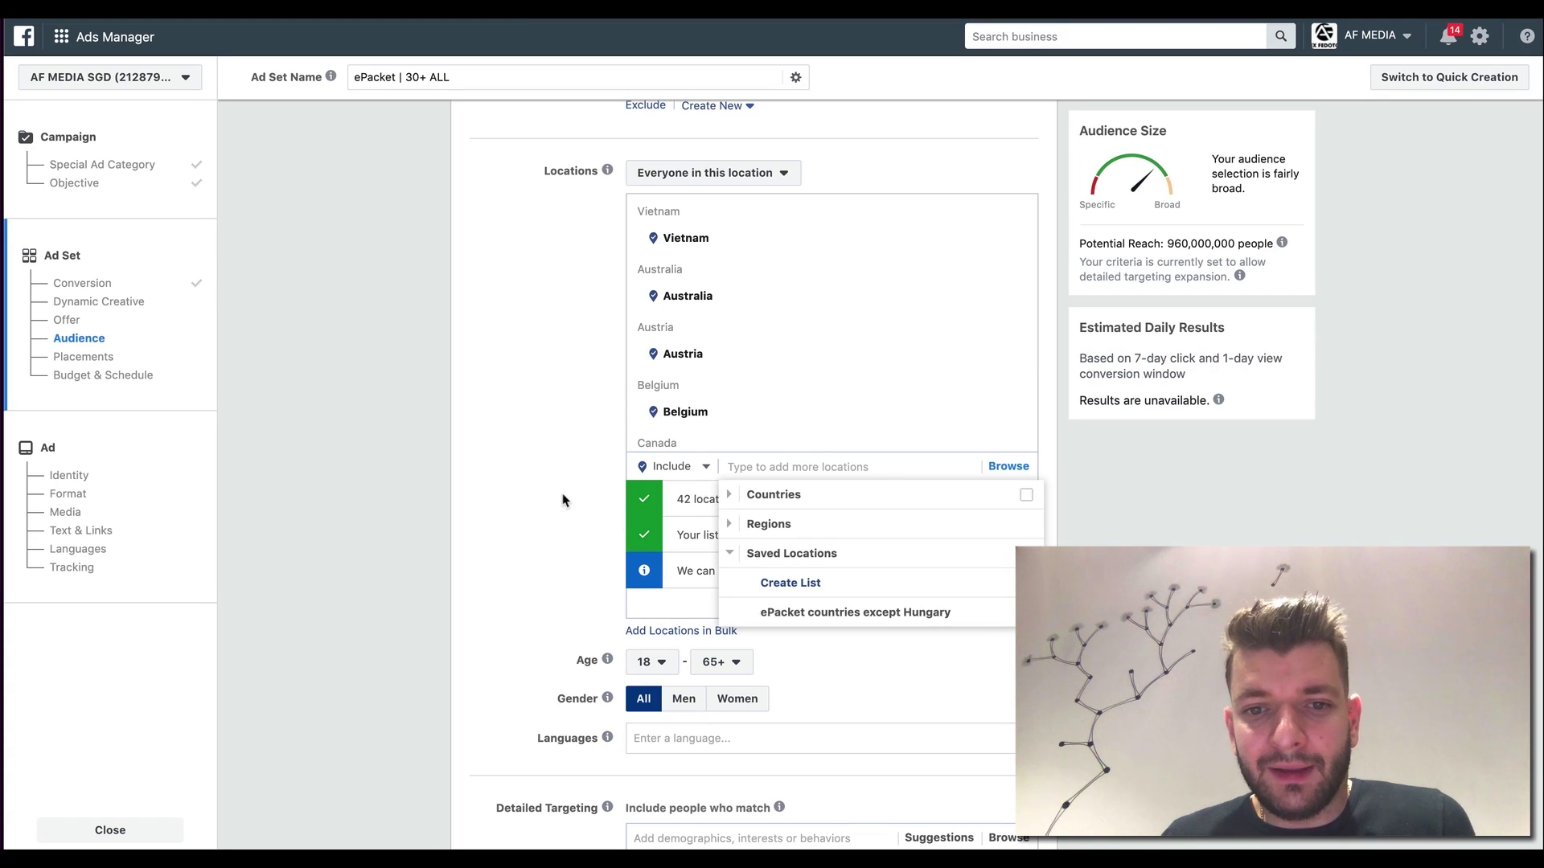
pyautogui.click(563, 500)
pyautogui.scroll(-5, 740, 329)
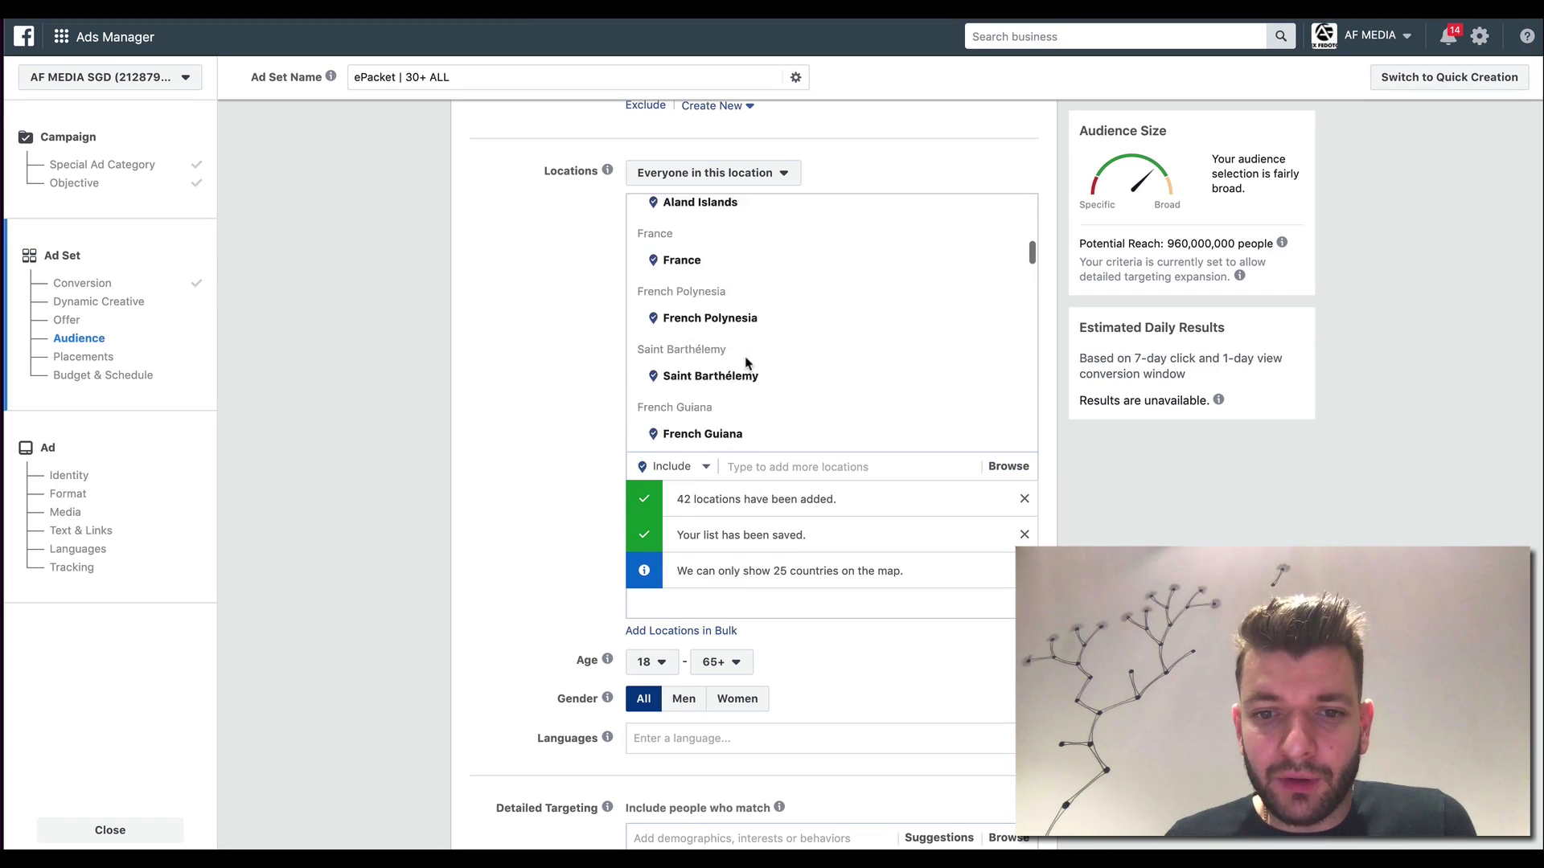
pyautogui.scroll(-3, 746, 363)
pyautogui.click(651, 661)
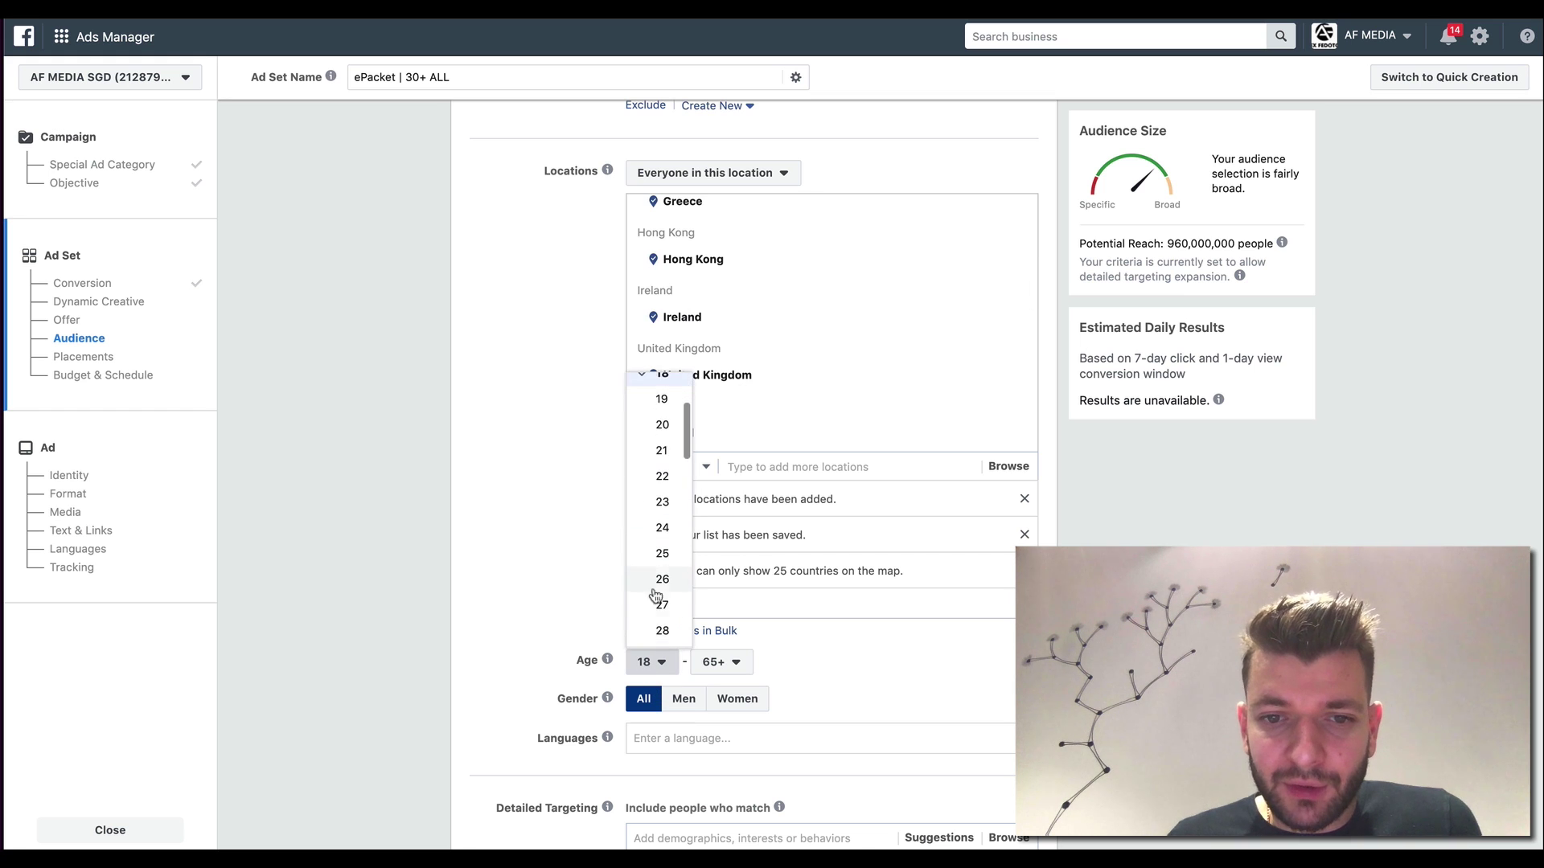
# Step: Set minimum age to 30, turn off targeting expansion, and add the Nail polish interest
pyautogui.scroll(-3, 657, 595)
pyautogui.click(663, 550)
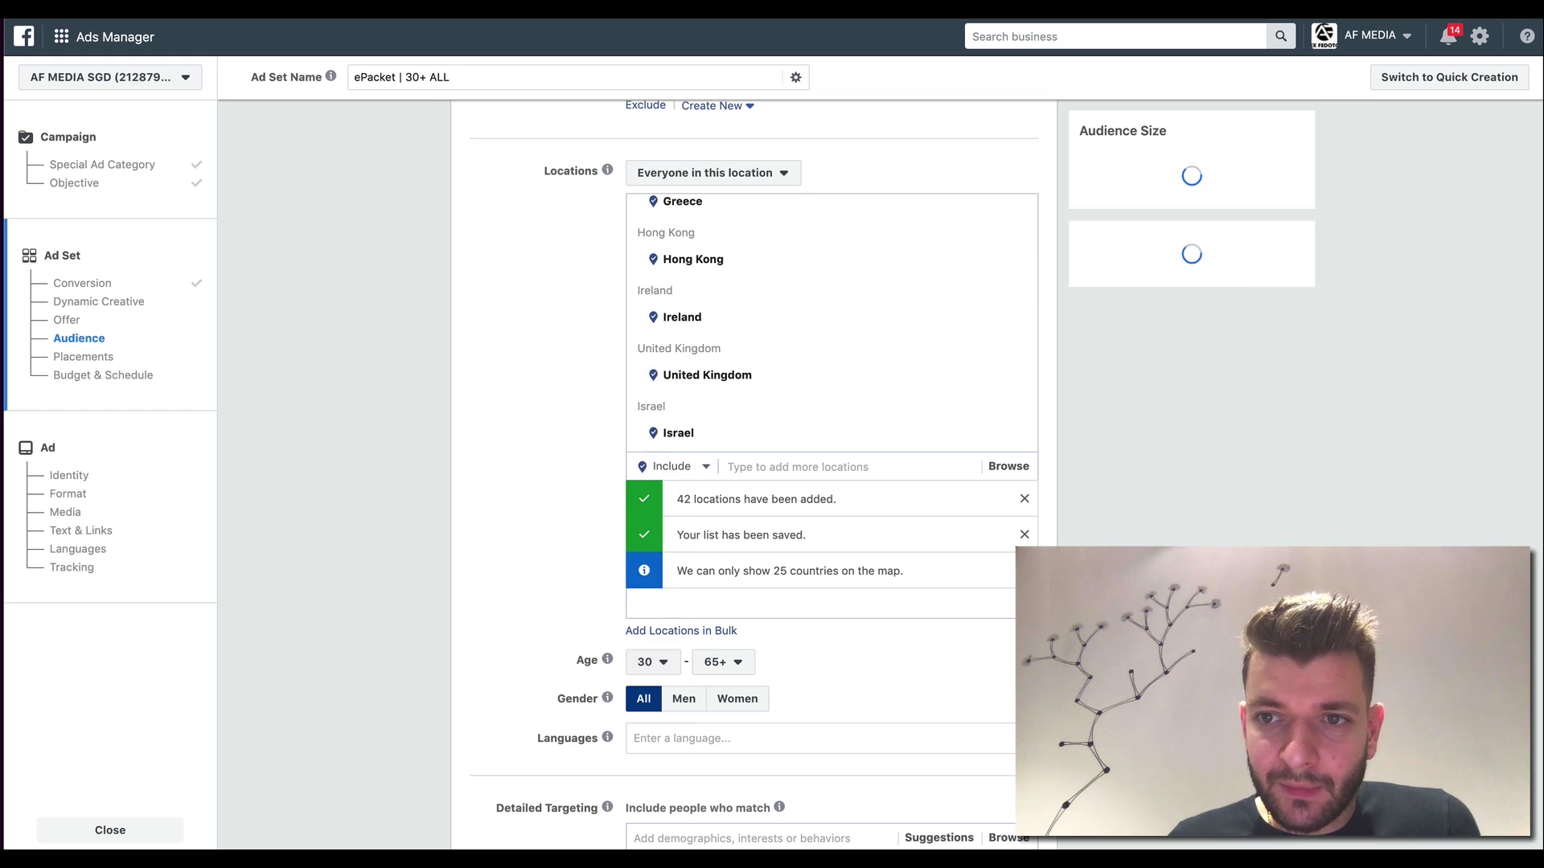
pyautogui.scroll(-5, 726, 431)
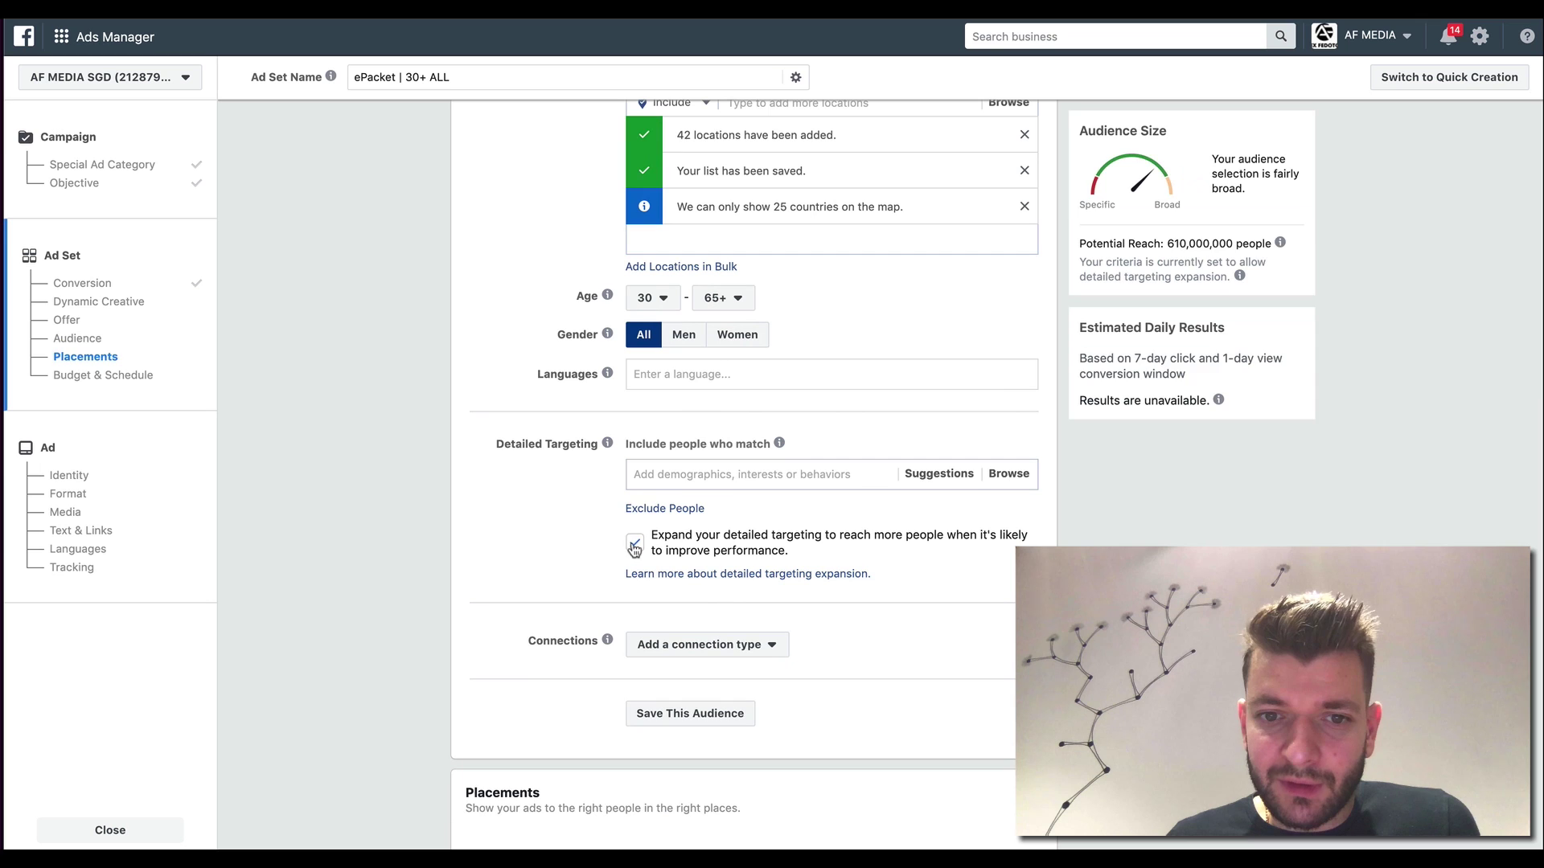
pyautogui.click(635, 547)
pyautogui.click(724, 474)
pyautogui.write('nail')
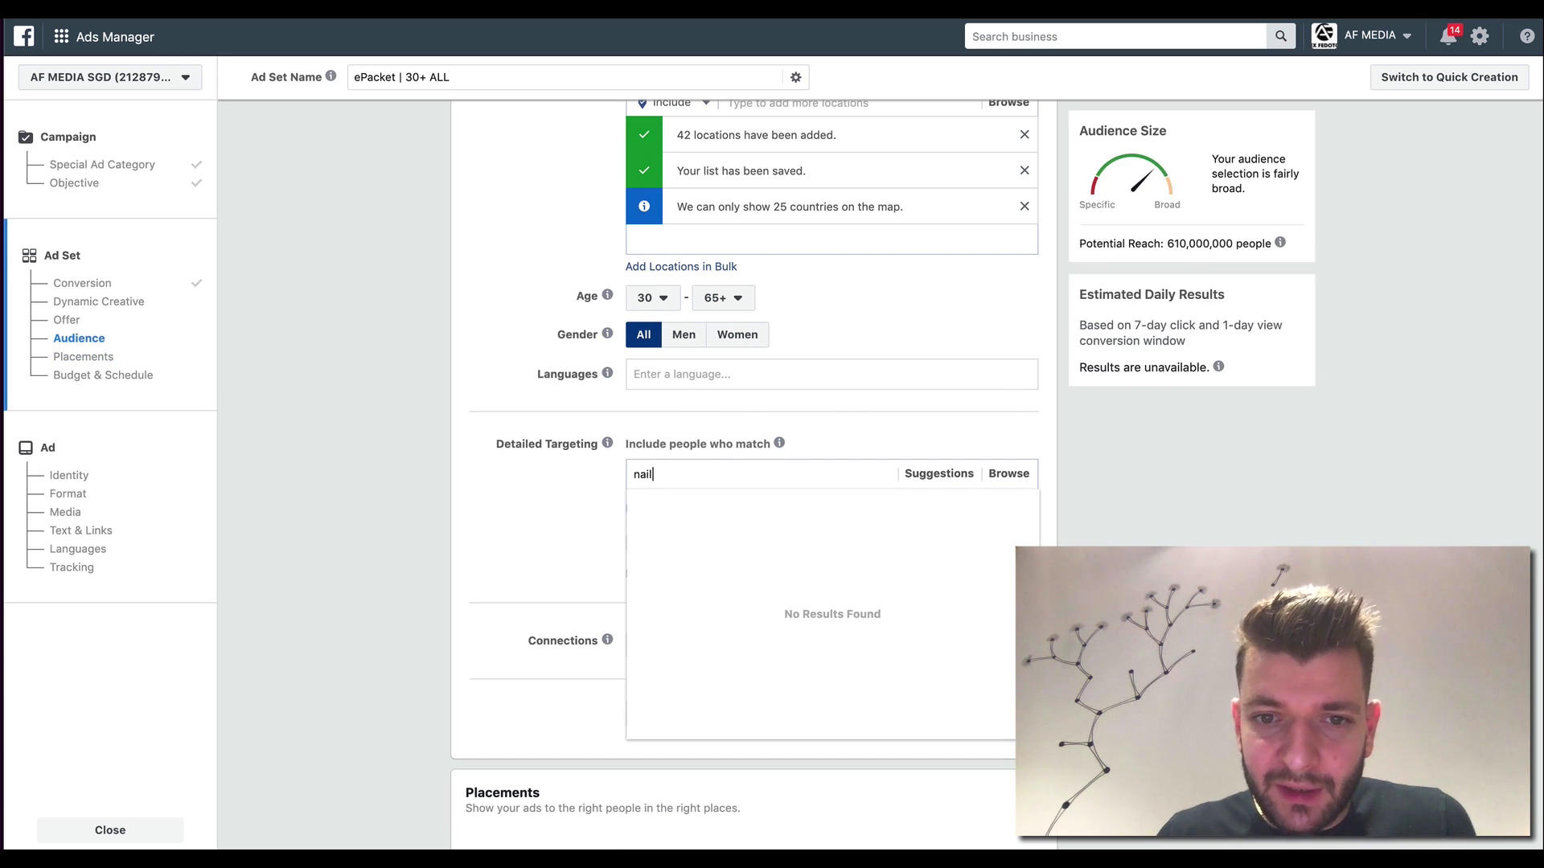
pyautogui.write(' p')
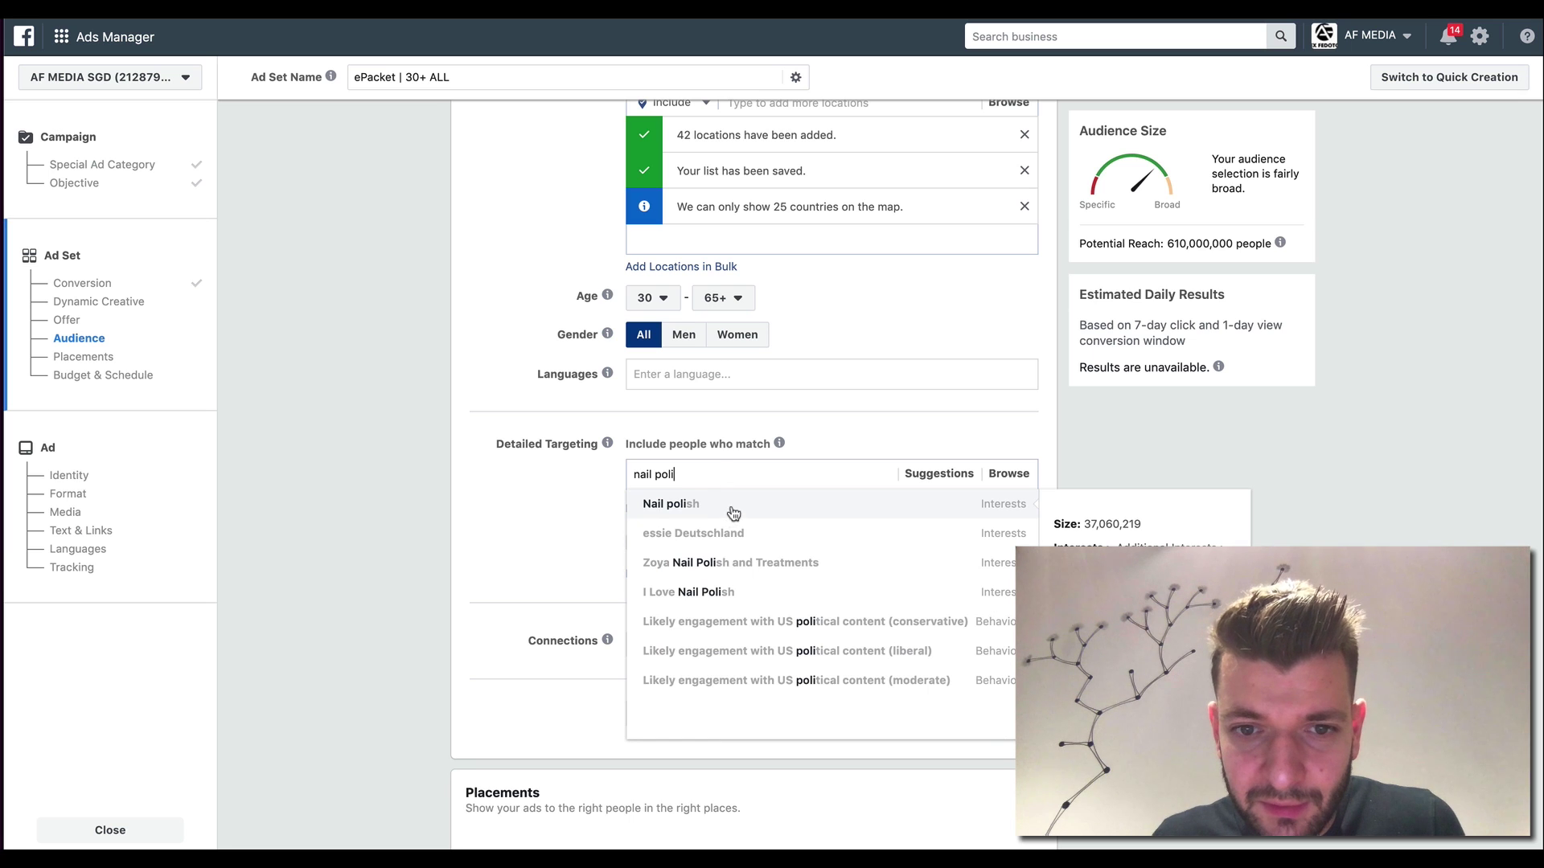
pyautogui.write('oli')
pyautogui.click(732, 504)
# Step: Insert 'Nail polish |' into the ad set name, making it 'ePacket | Nail polish | 30+ ALL'
pyautogui.scroll(12, 689, 507)
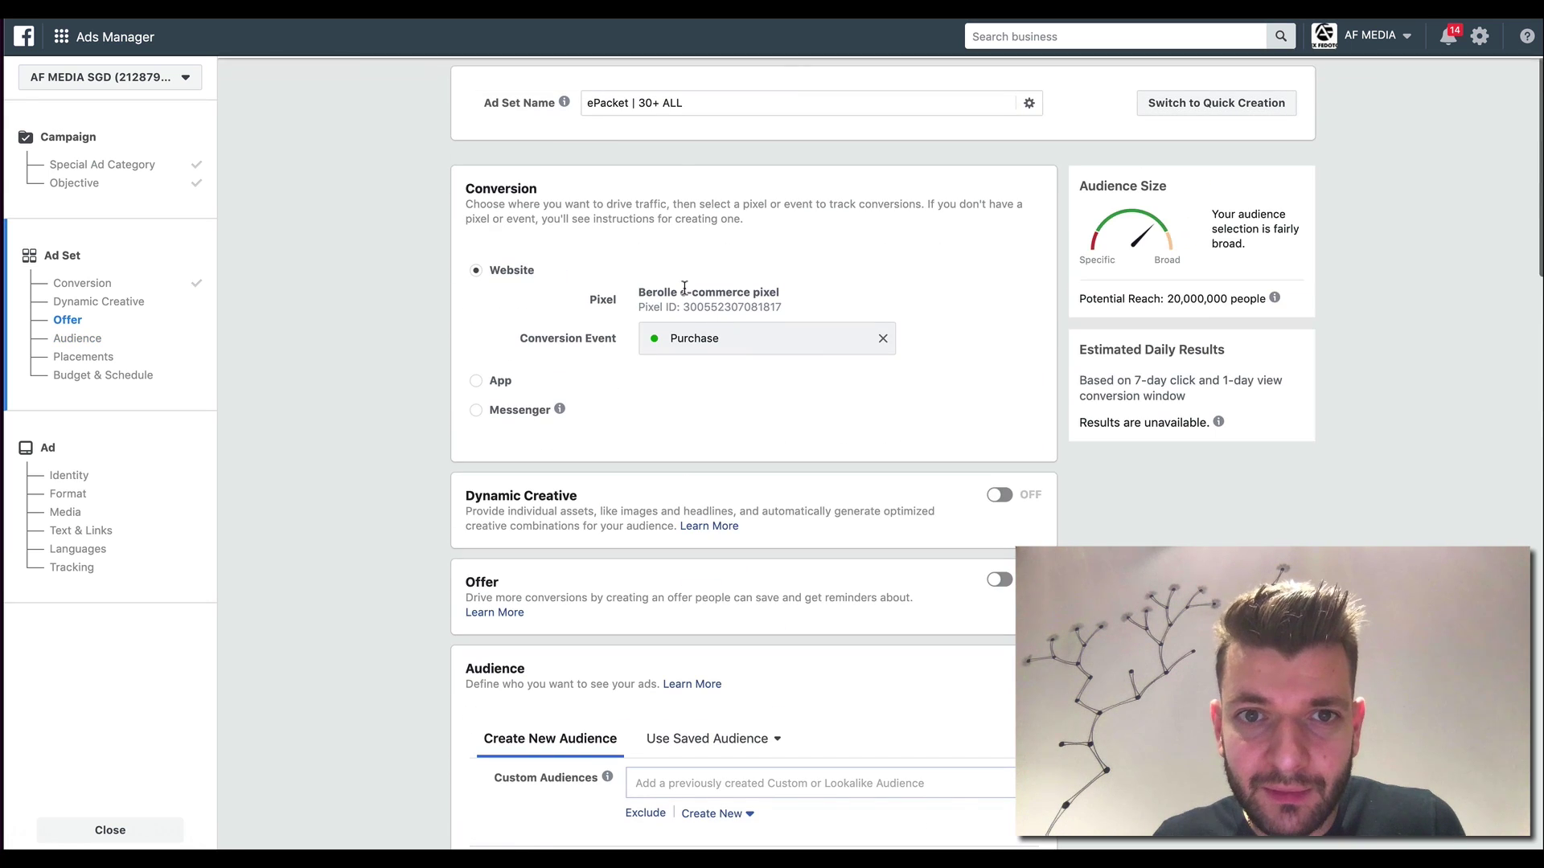
pyautogui.click(640, 105)
pyautogui.write('Nail polish')
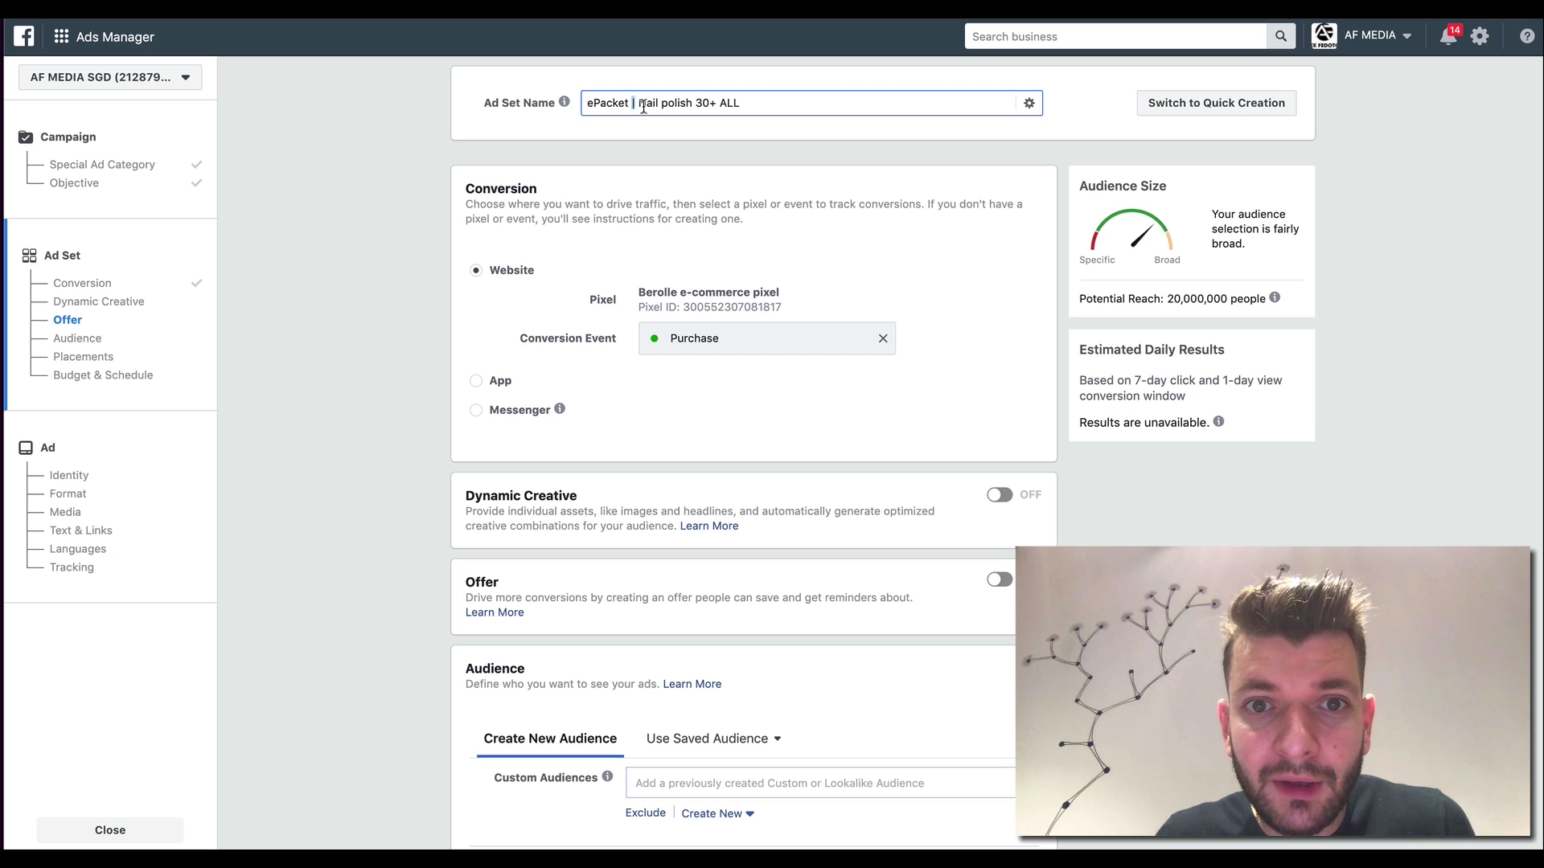
pyautogui.write('|')
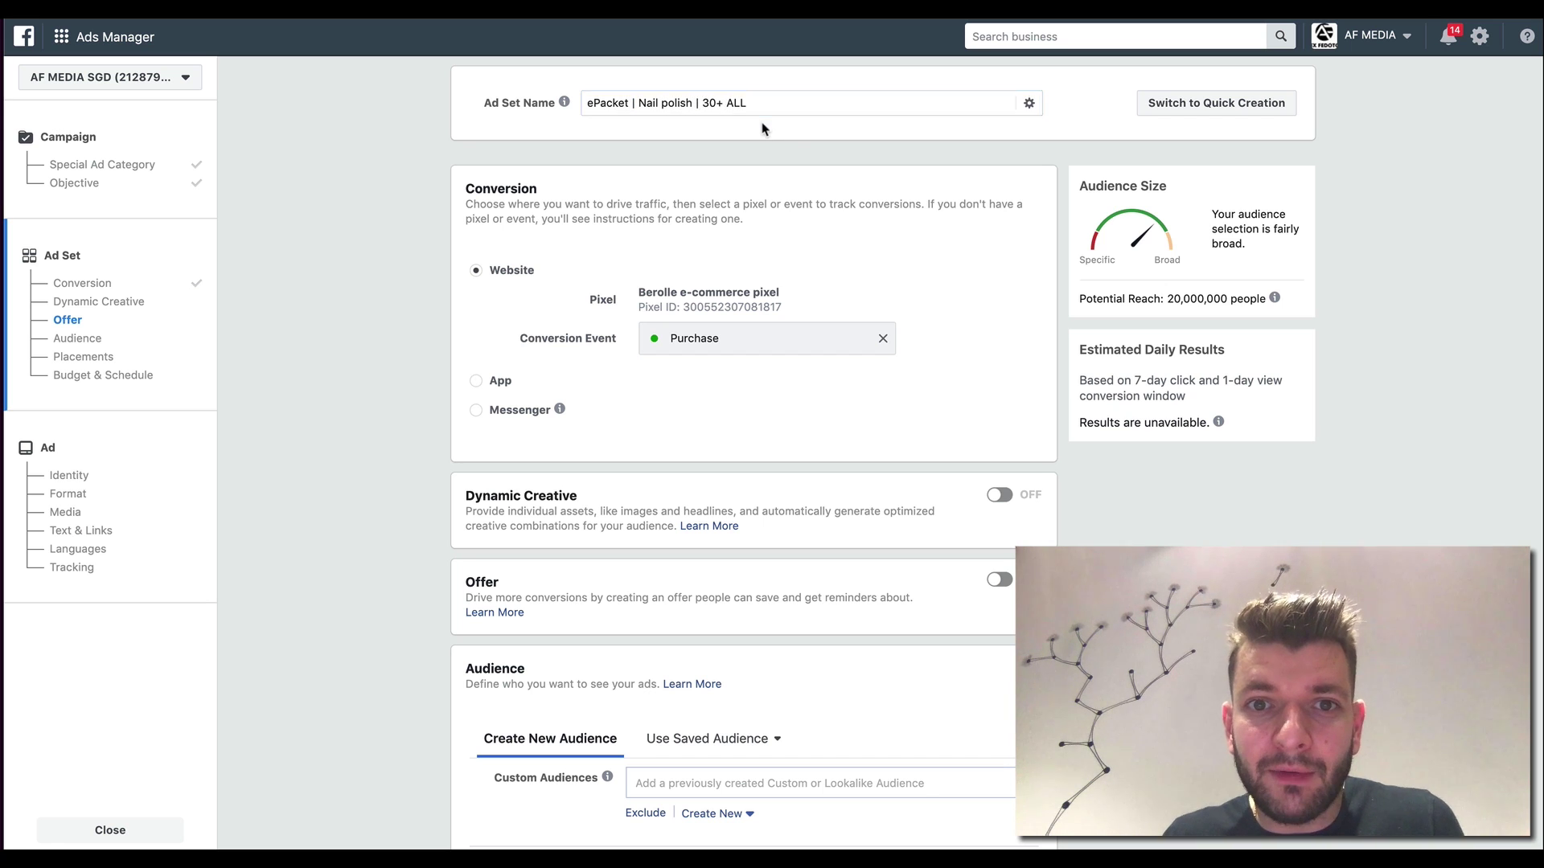
pyautogui.scroll(-15, 804, 241)
# Step: Add Engaged Shoppers under Behaviors as a must-also-match condition, narrowing reach to 5,800,000
pyautogui.scroll(3, 894, 299)
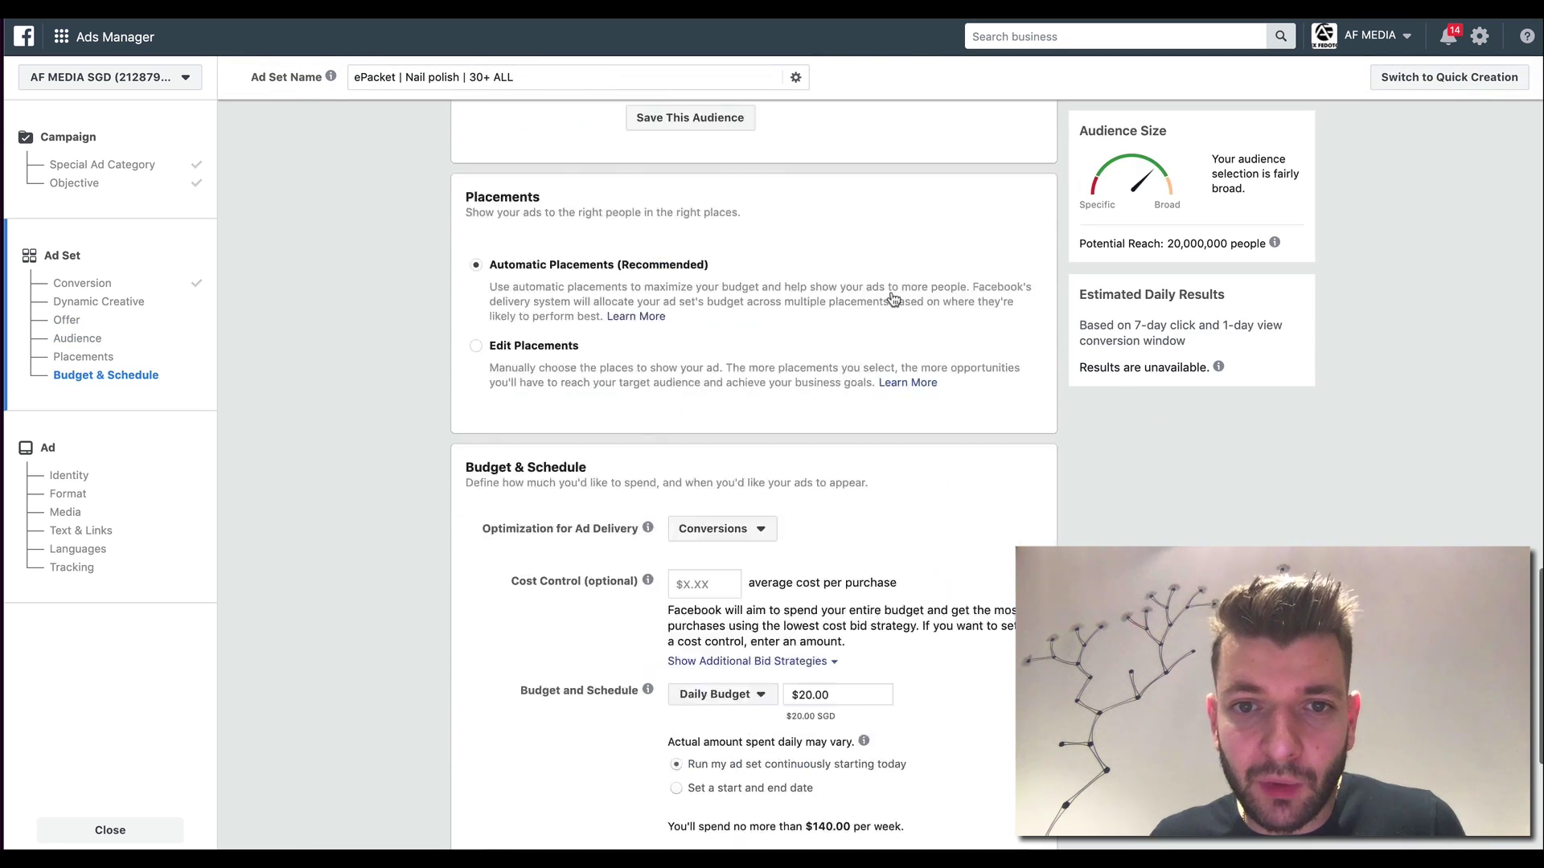
pyautogui.scroll(5, 894, 299)
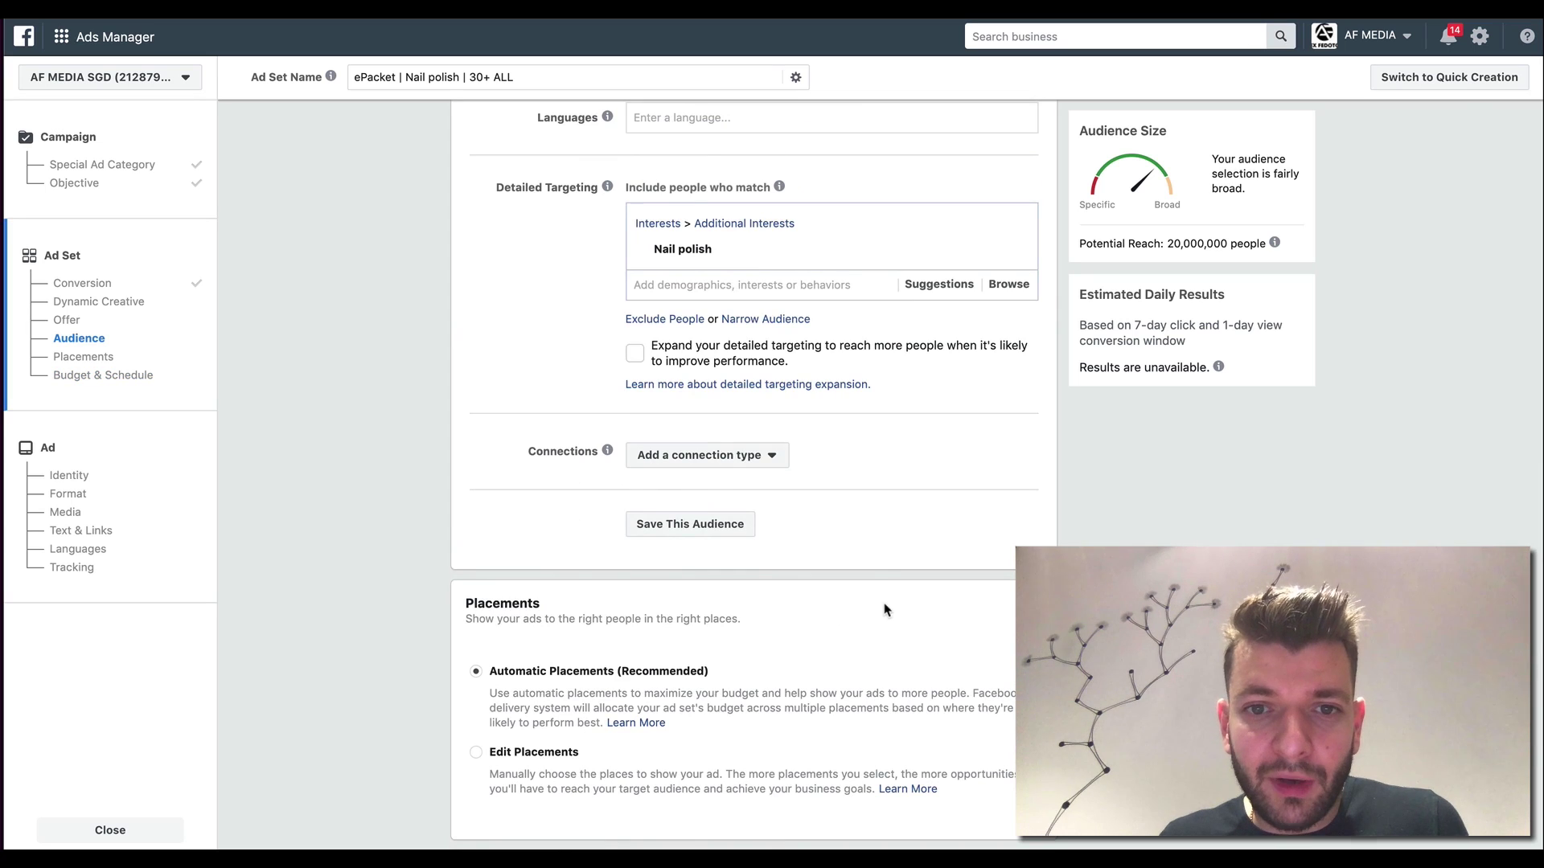
pyautogui.scroll(5, 885, 607)
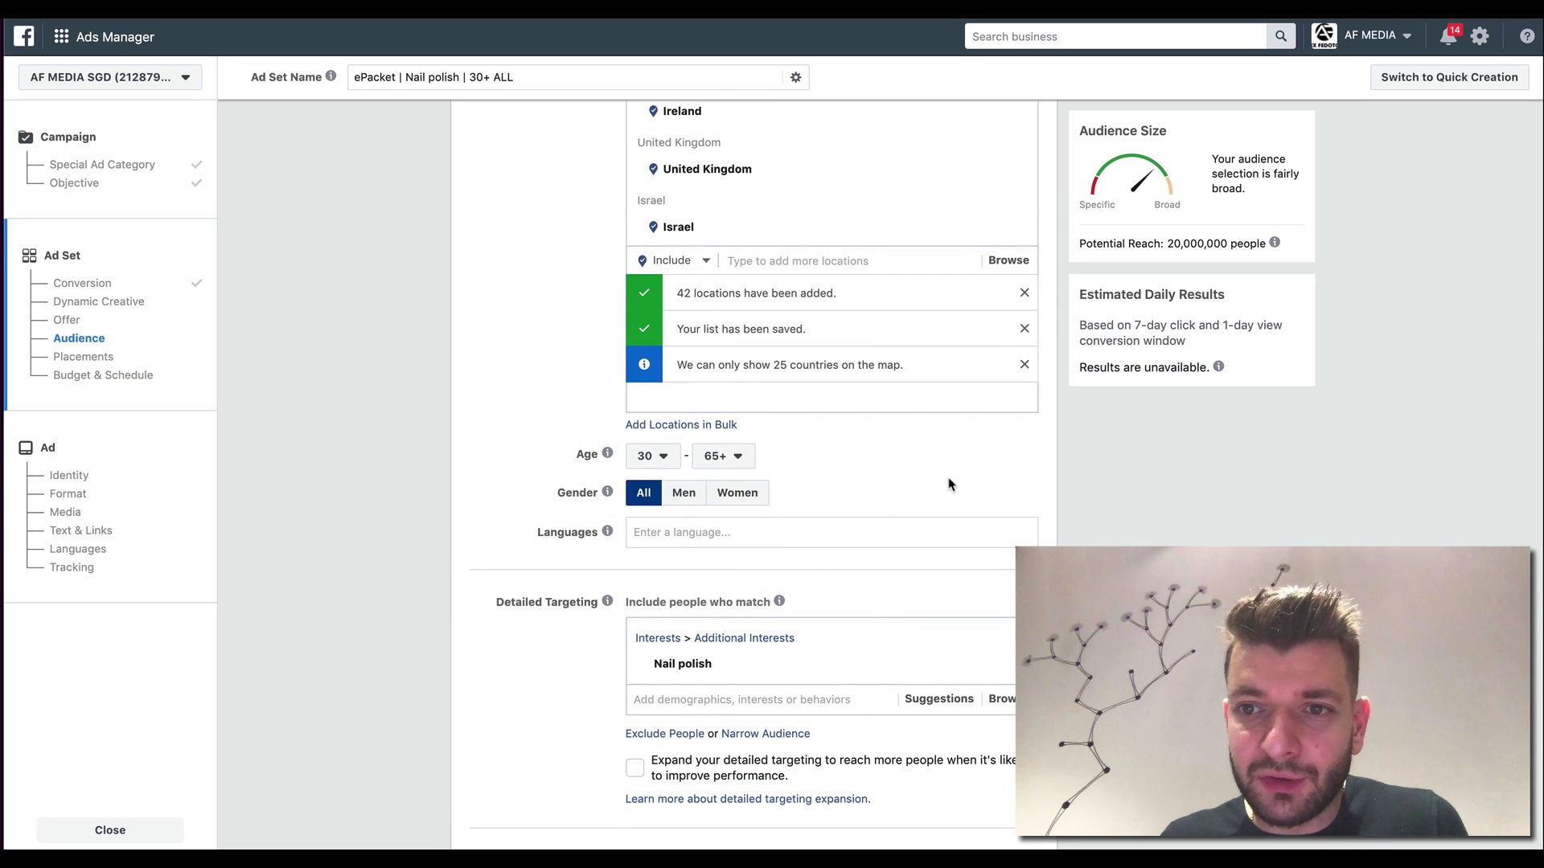
pyautogui.scroll(-7, 775, 370)
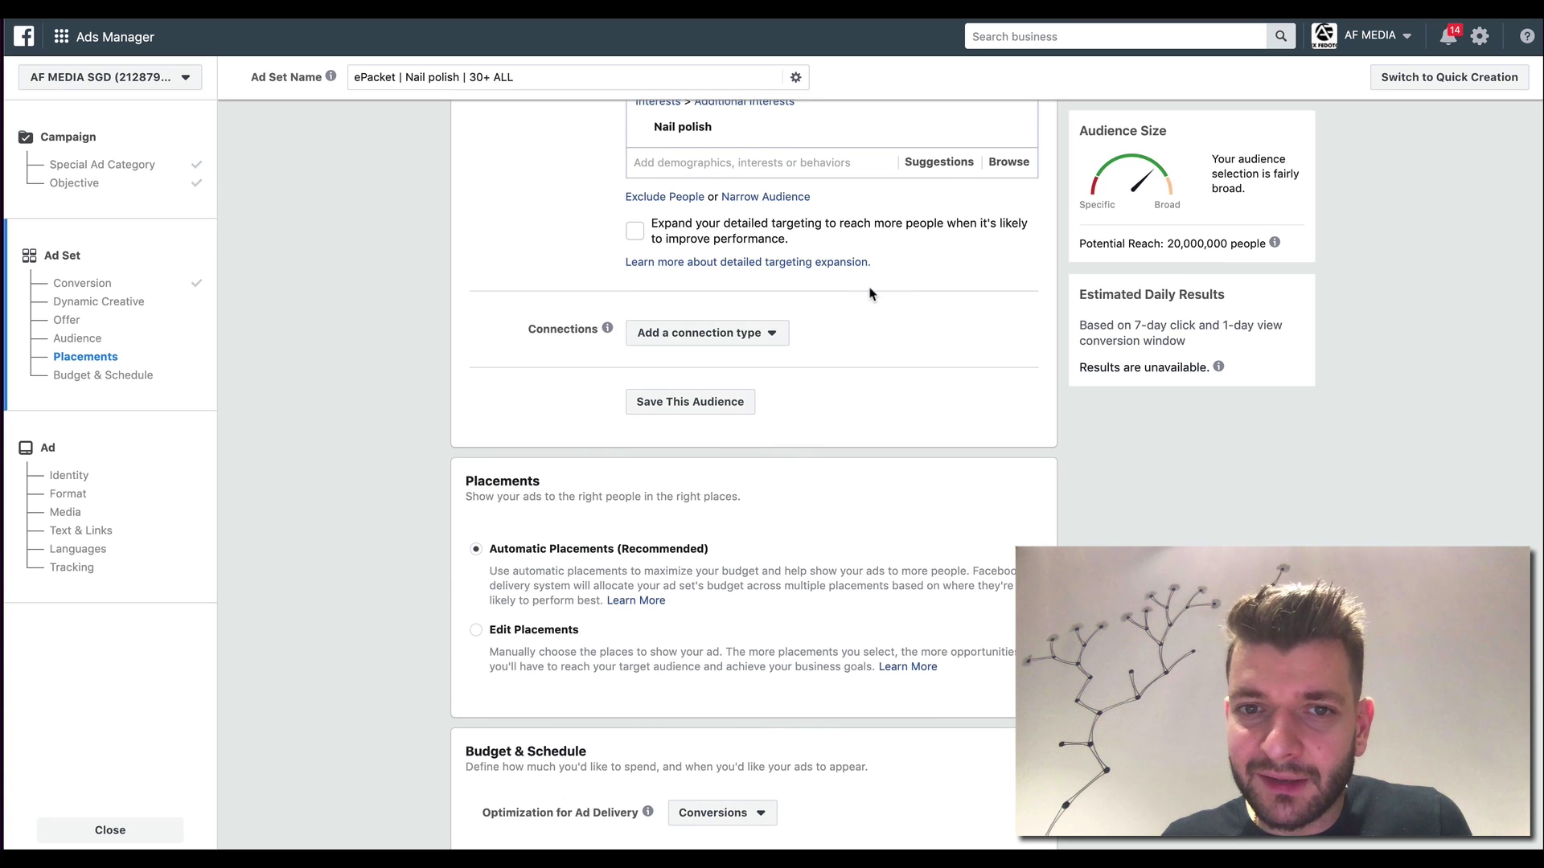
pyautogui.scroll(2, 816, 316)
pyautogui.click(765, 340)
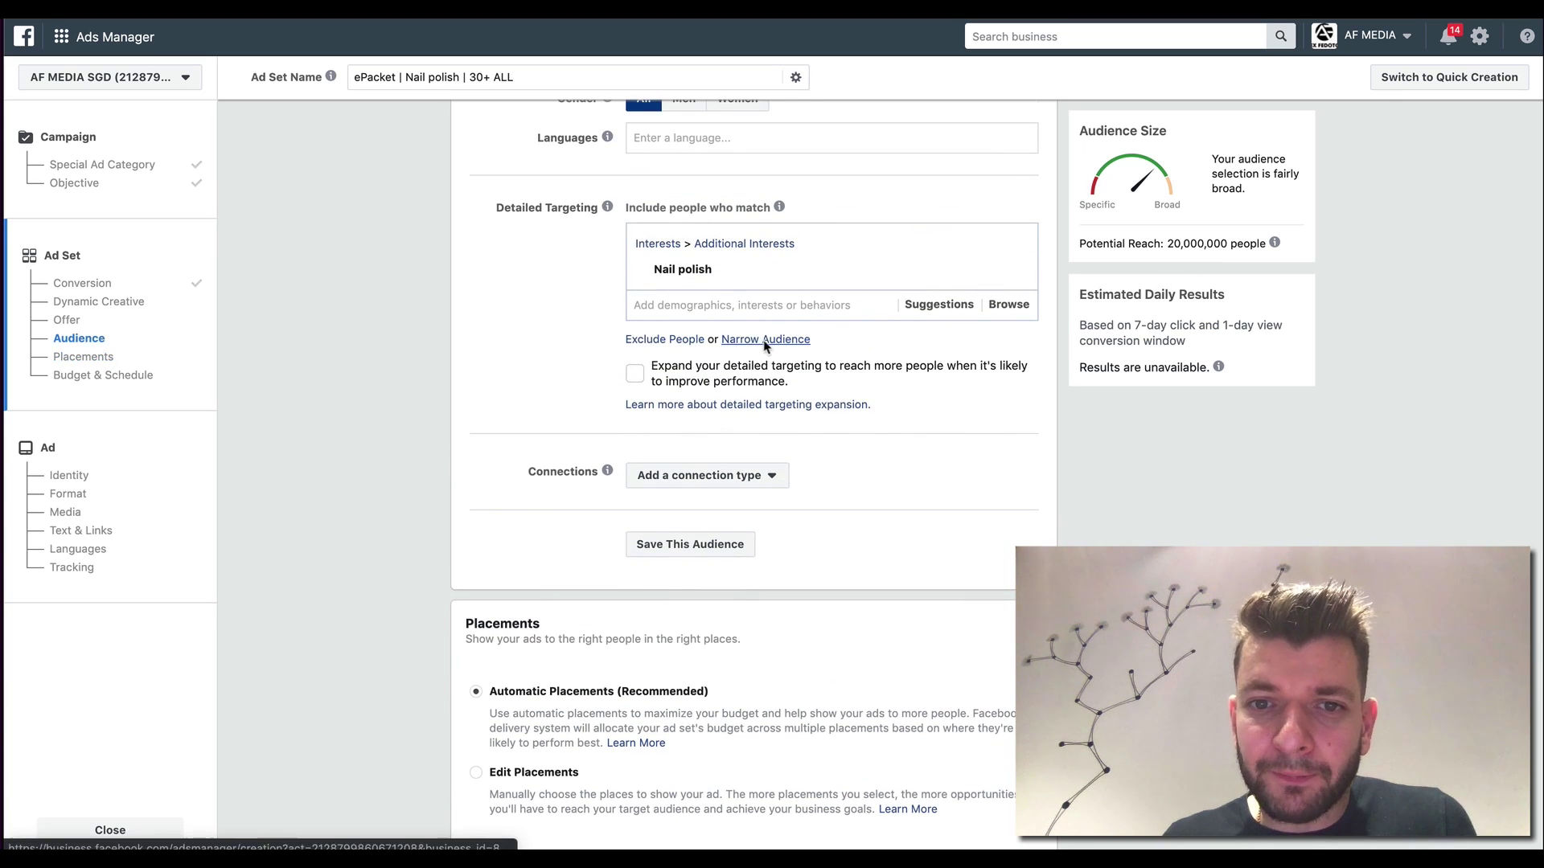
pyautogui.write('engaged')
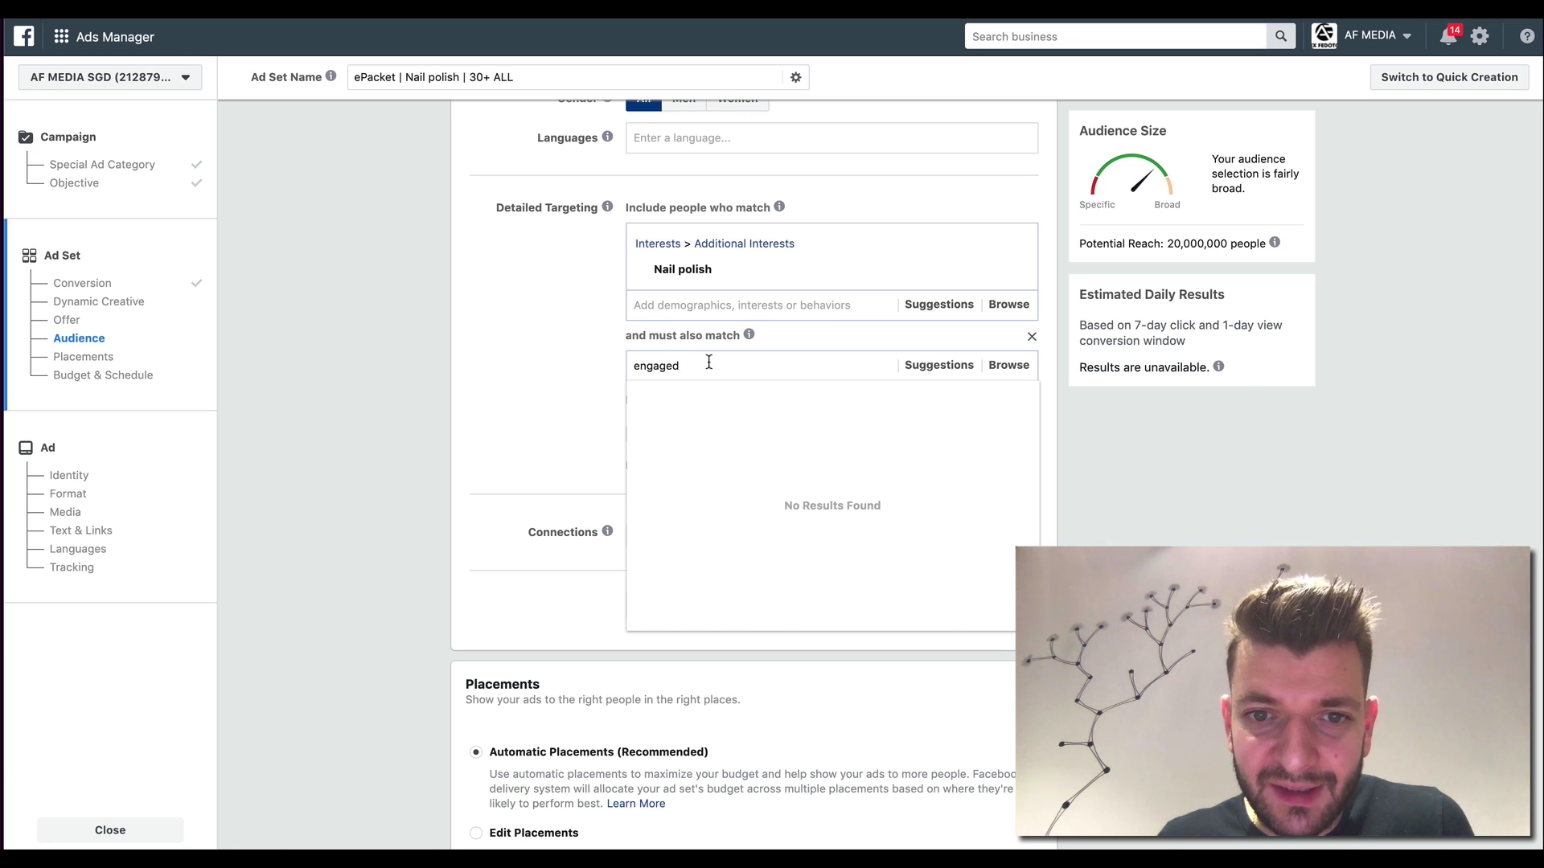
pyautogui.click(735, 451)
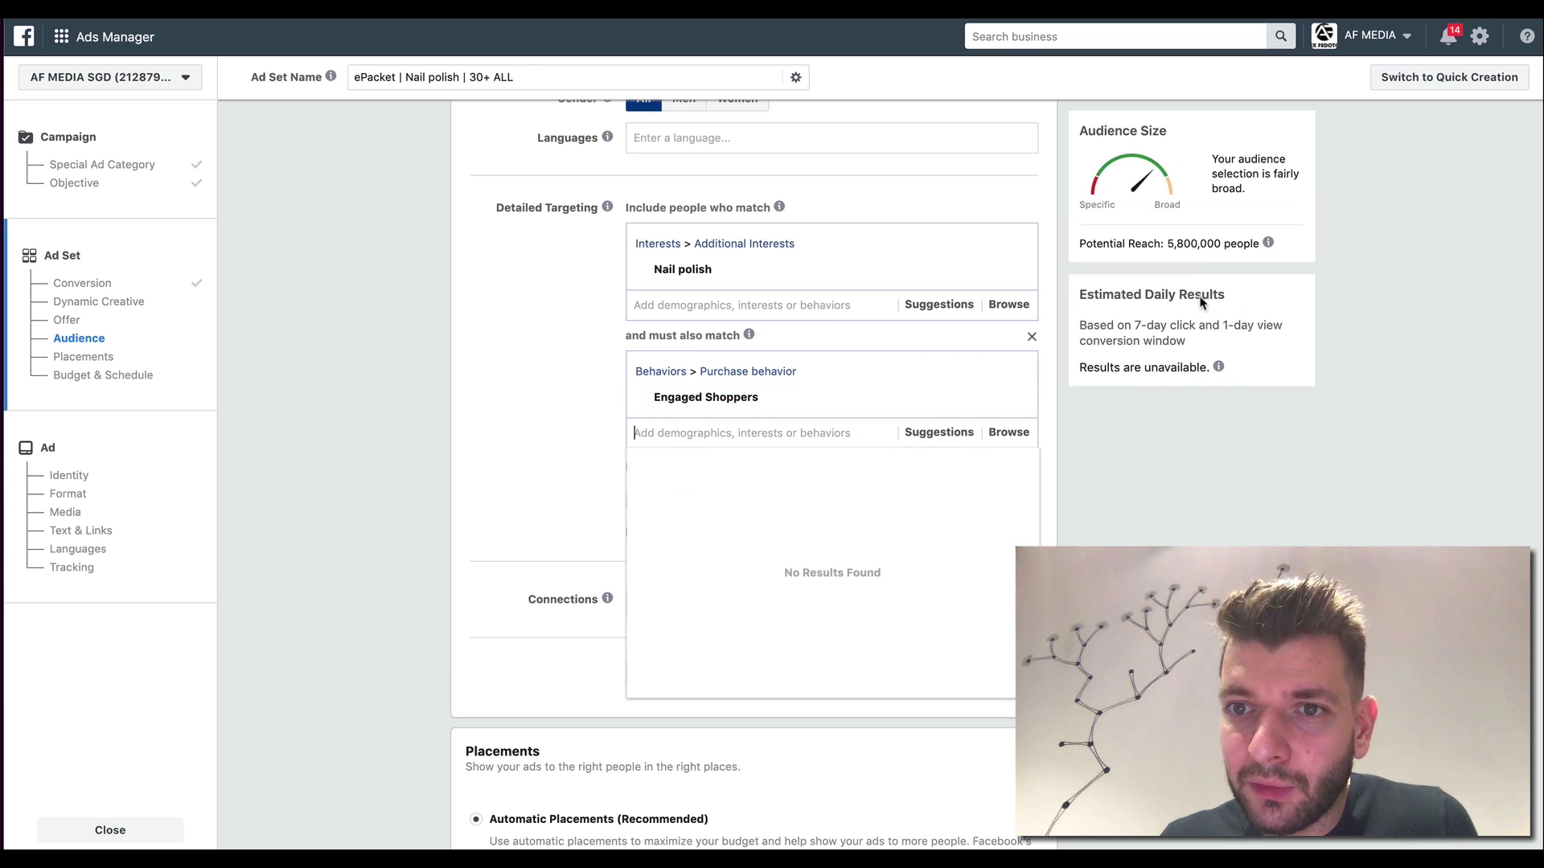
pyautogui.scroll(3, 581, 362)
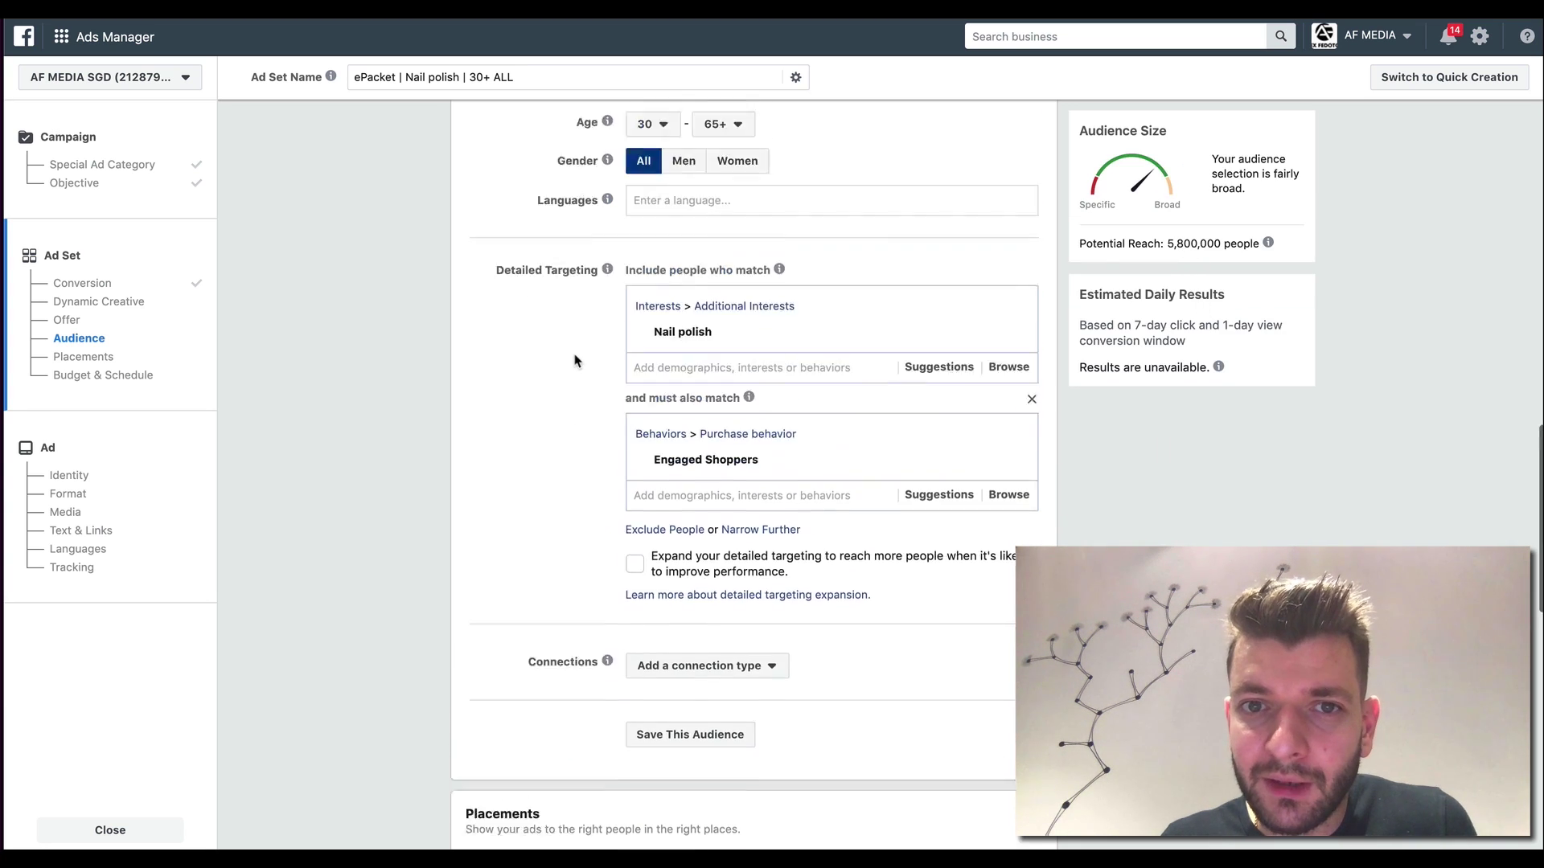
# Step: Set the maximum age to 55, then lower it to 50 so the ad set targets ages 30–50
pyautogui.click(652, 277)
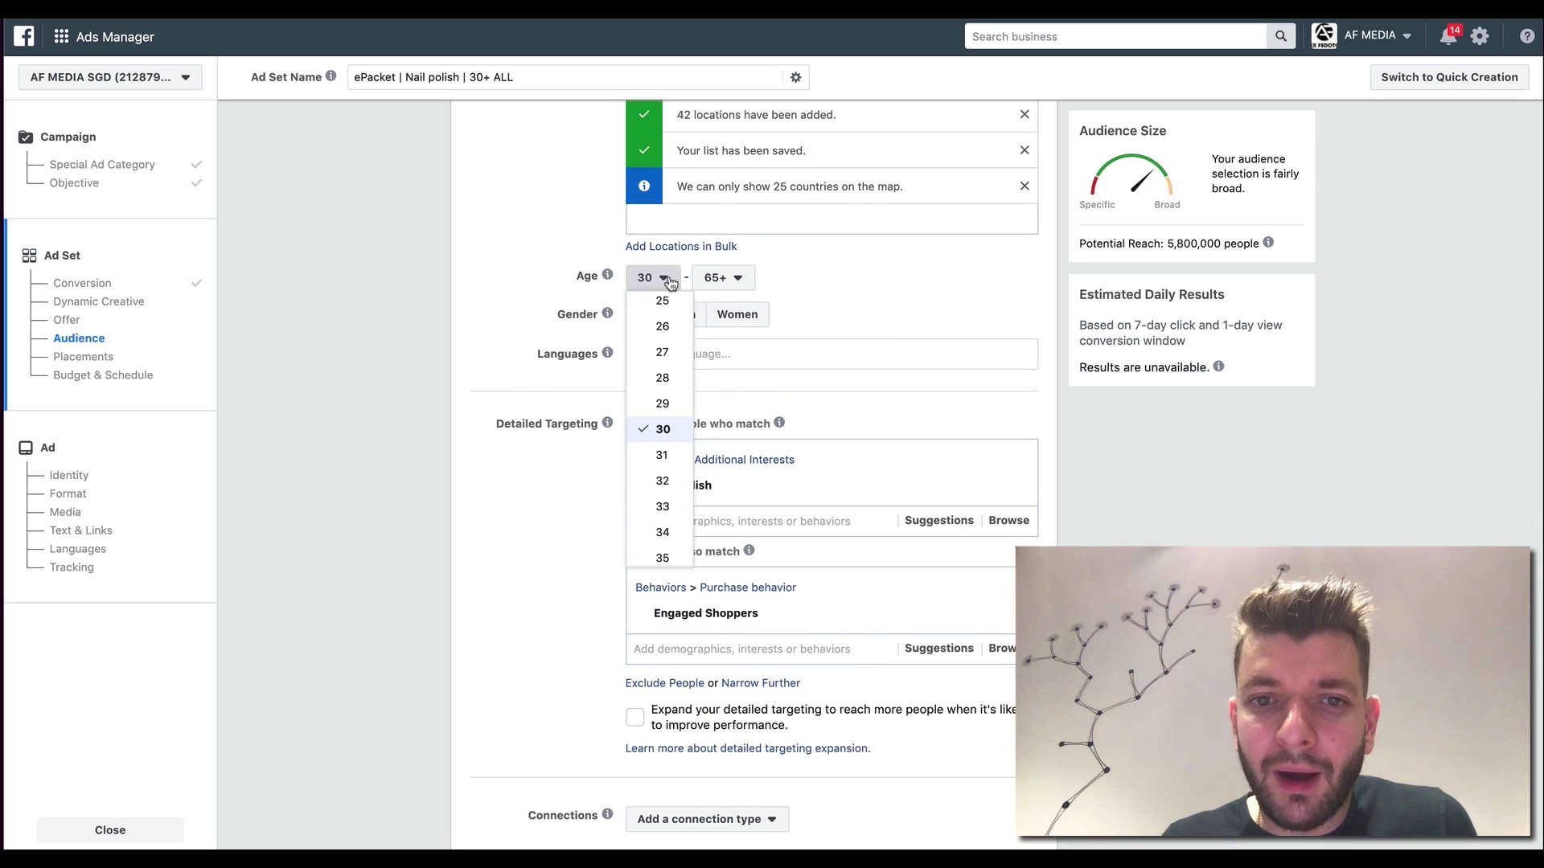
pyautogui.scroll(-1, 667, 450)
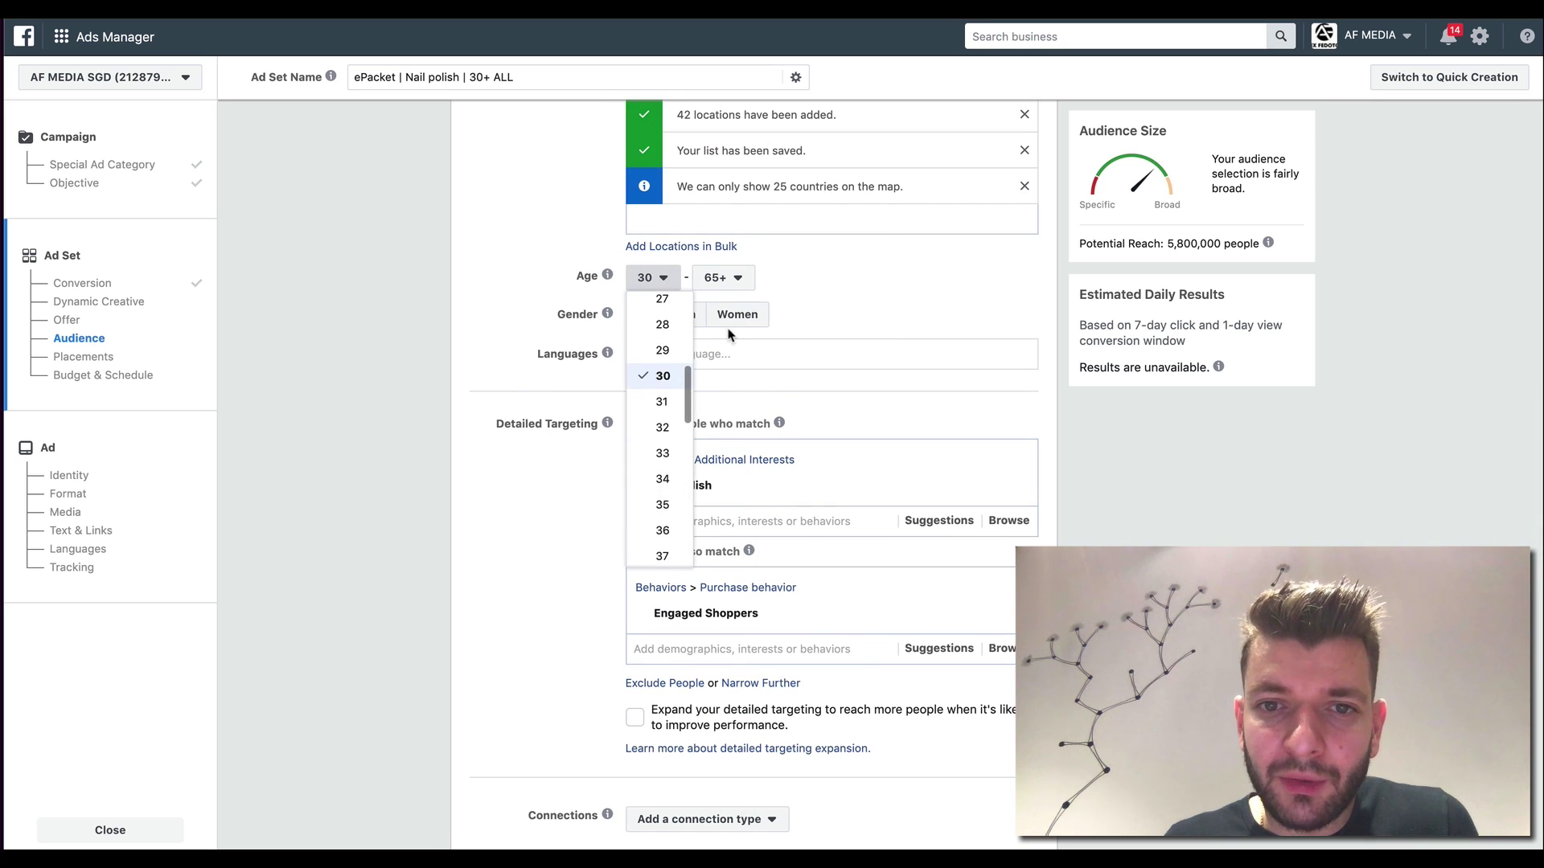
pyautogui.click(741, 276)
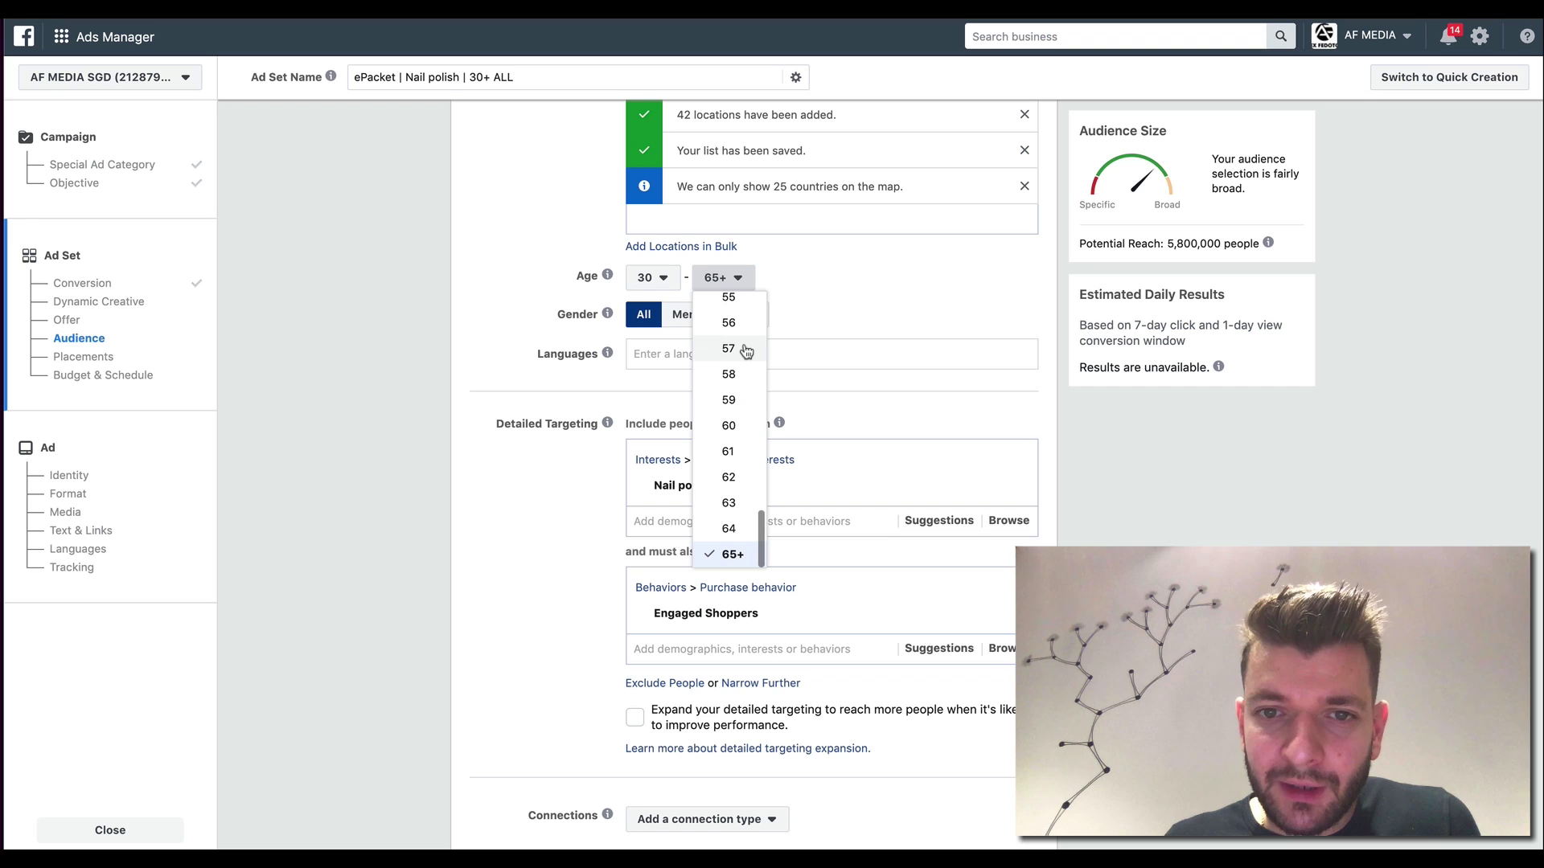
pyautogui.scroll(1, 739, 322)
pyautogui.click(730, 323)
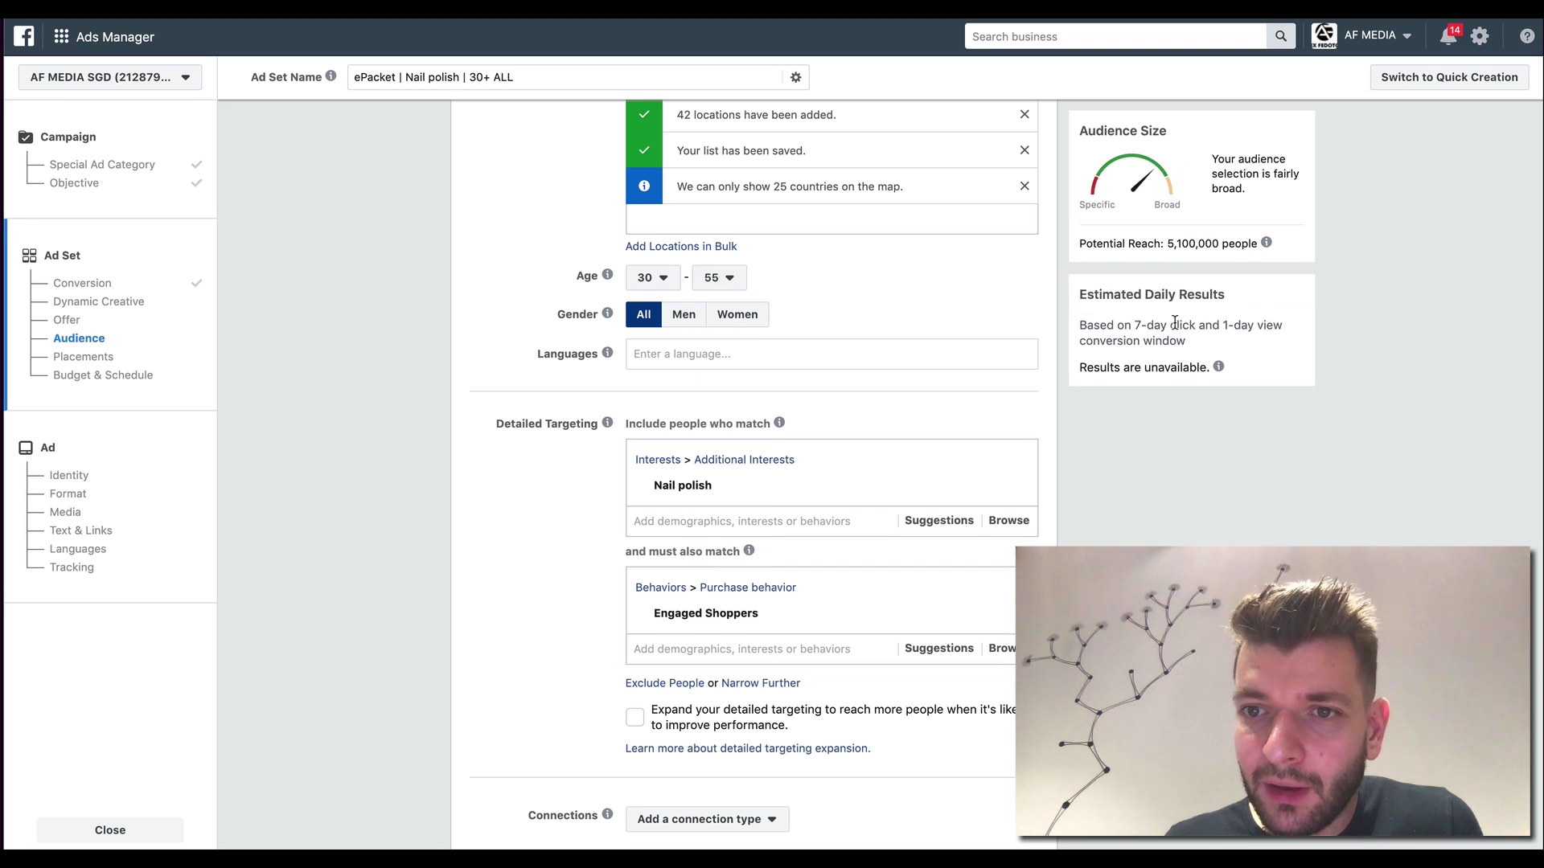
pyautogui.click(718, 279)
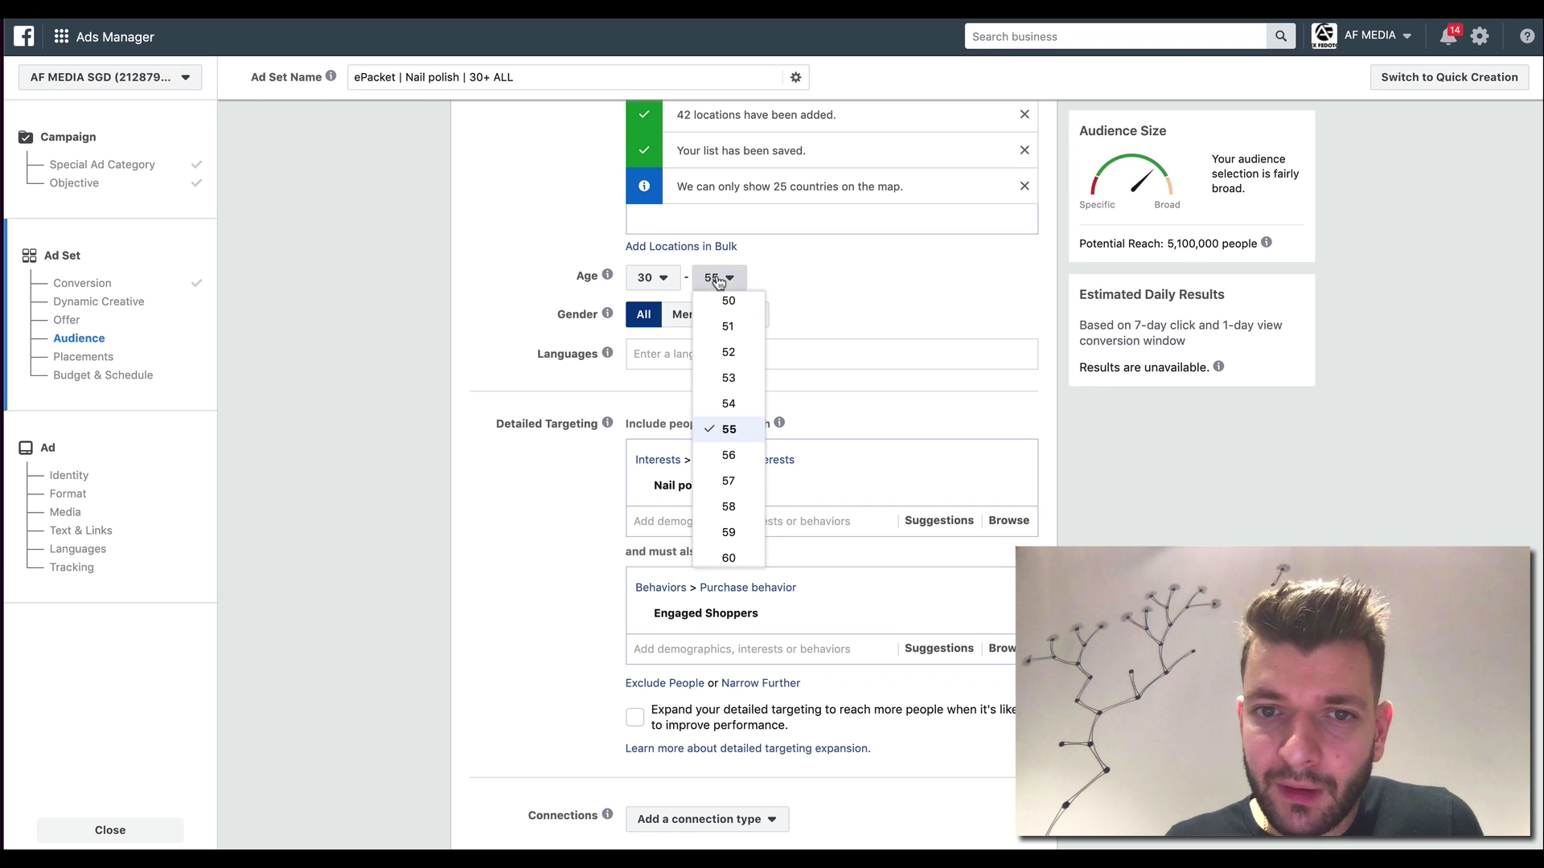
pyautogui.scroll(3, 739, 321)
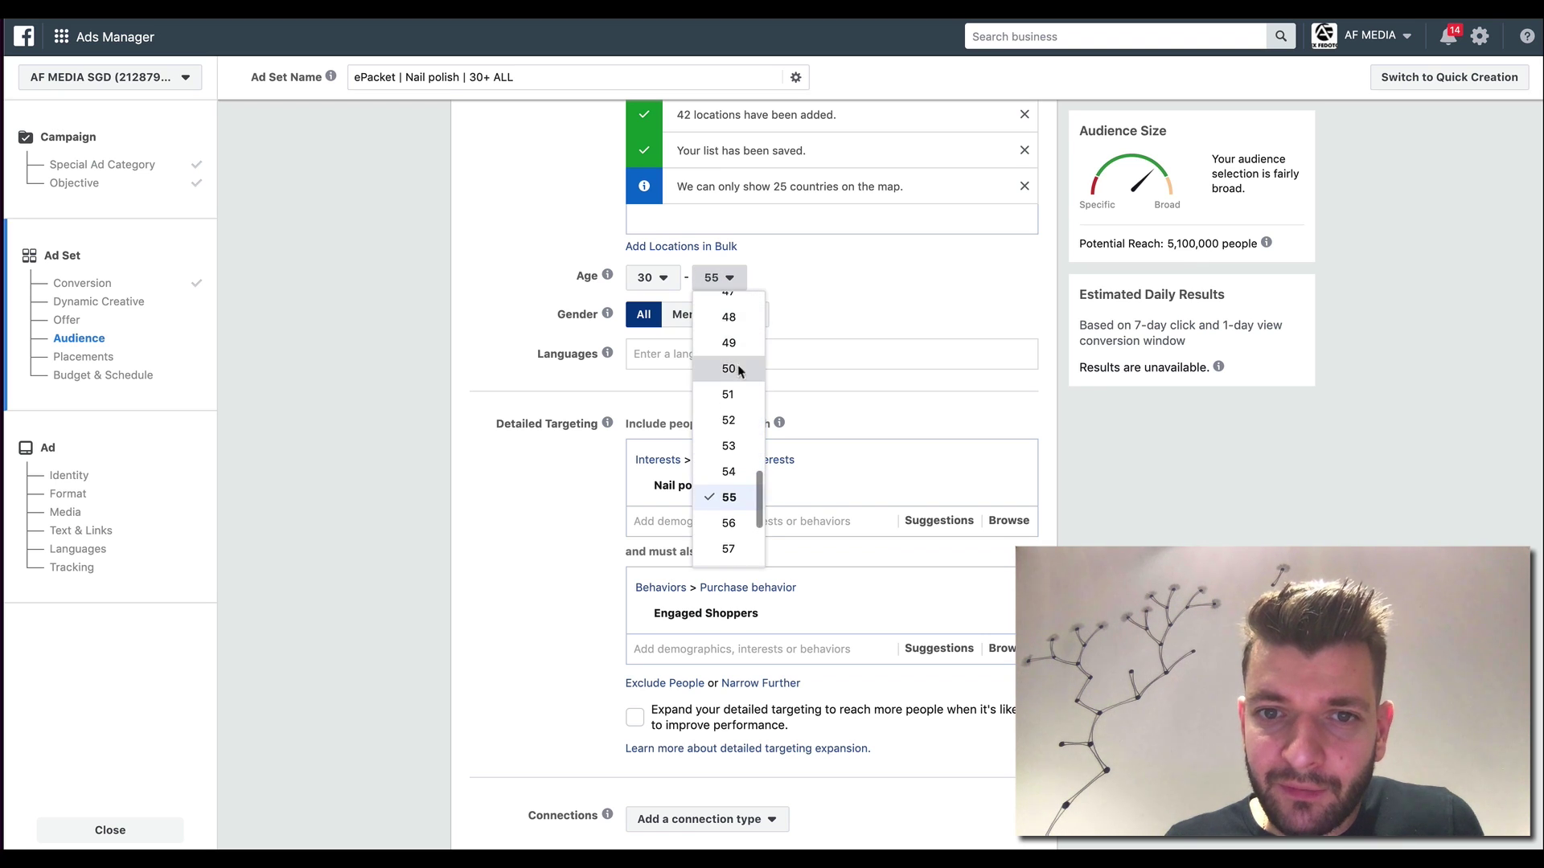
pyautogui.click(738, 374)
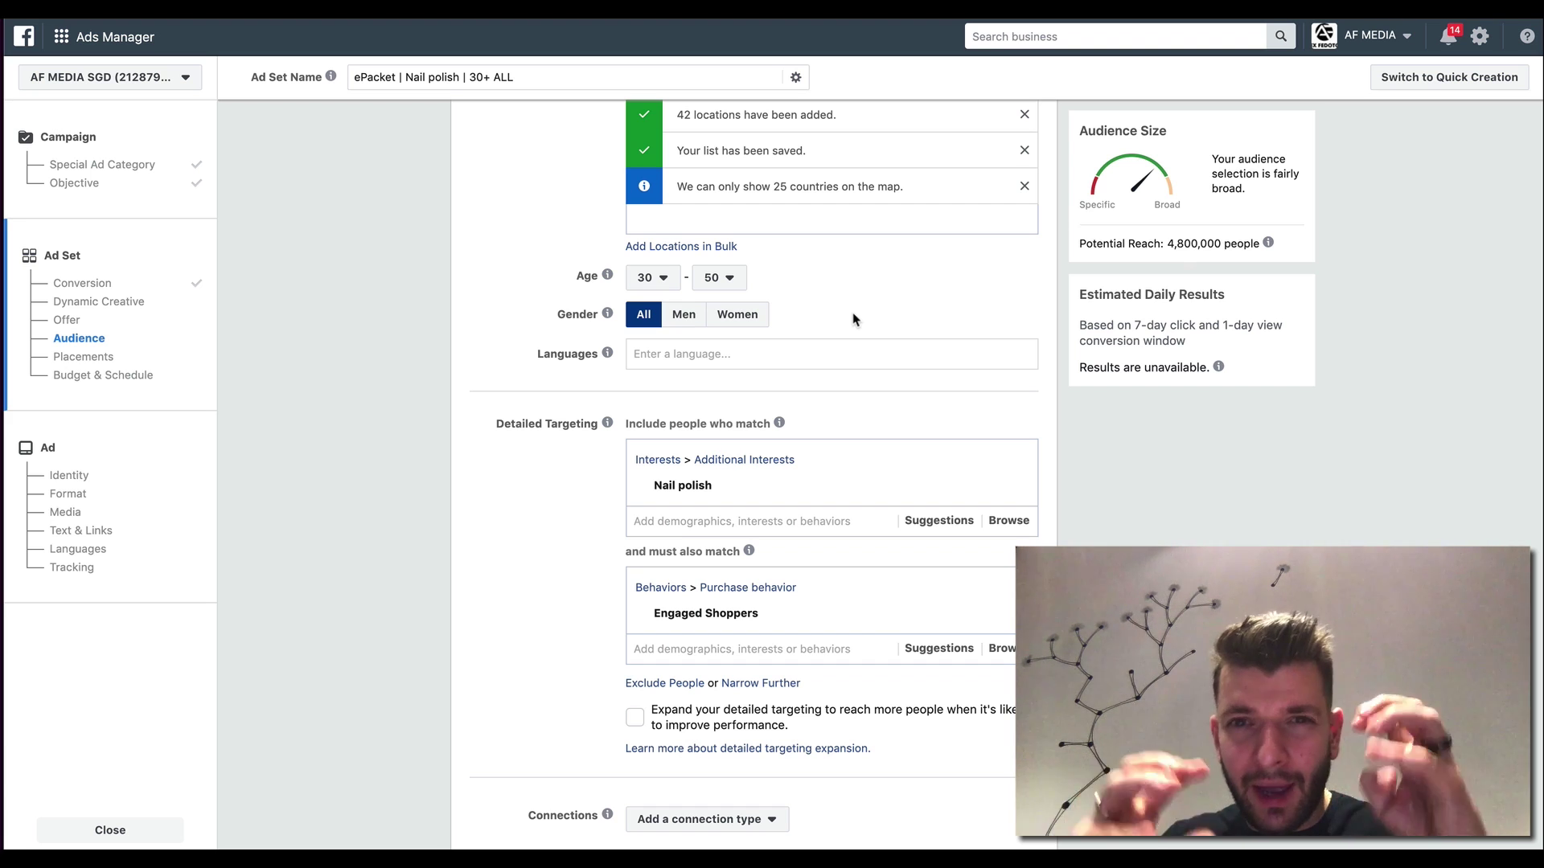
pyautogui.scroll(-5, 855, 322)
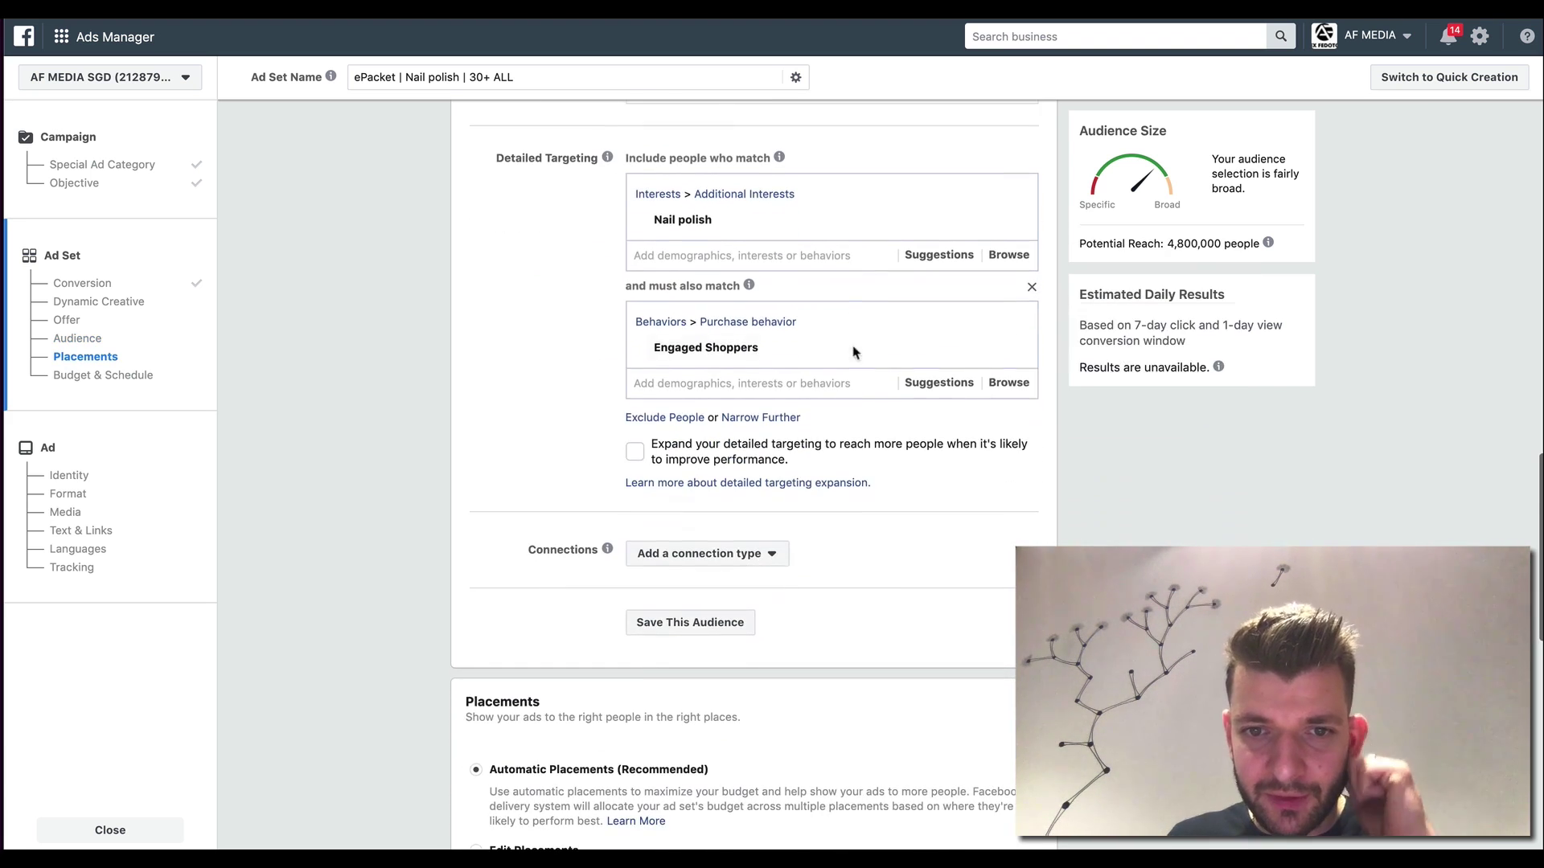
# Step: Switch to manual placements and drop Audience Network, Messenger and all Feeds placements
pyautogui.scroll(-2, 869, 562)
pyautogui.click(476, 666)
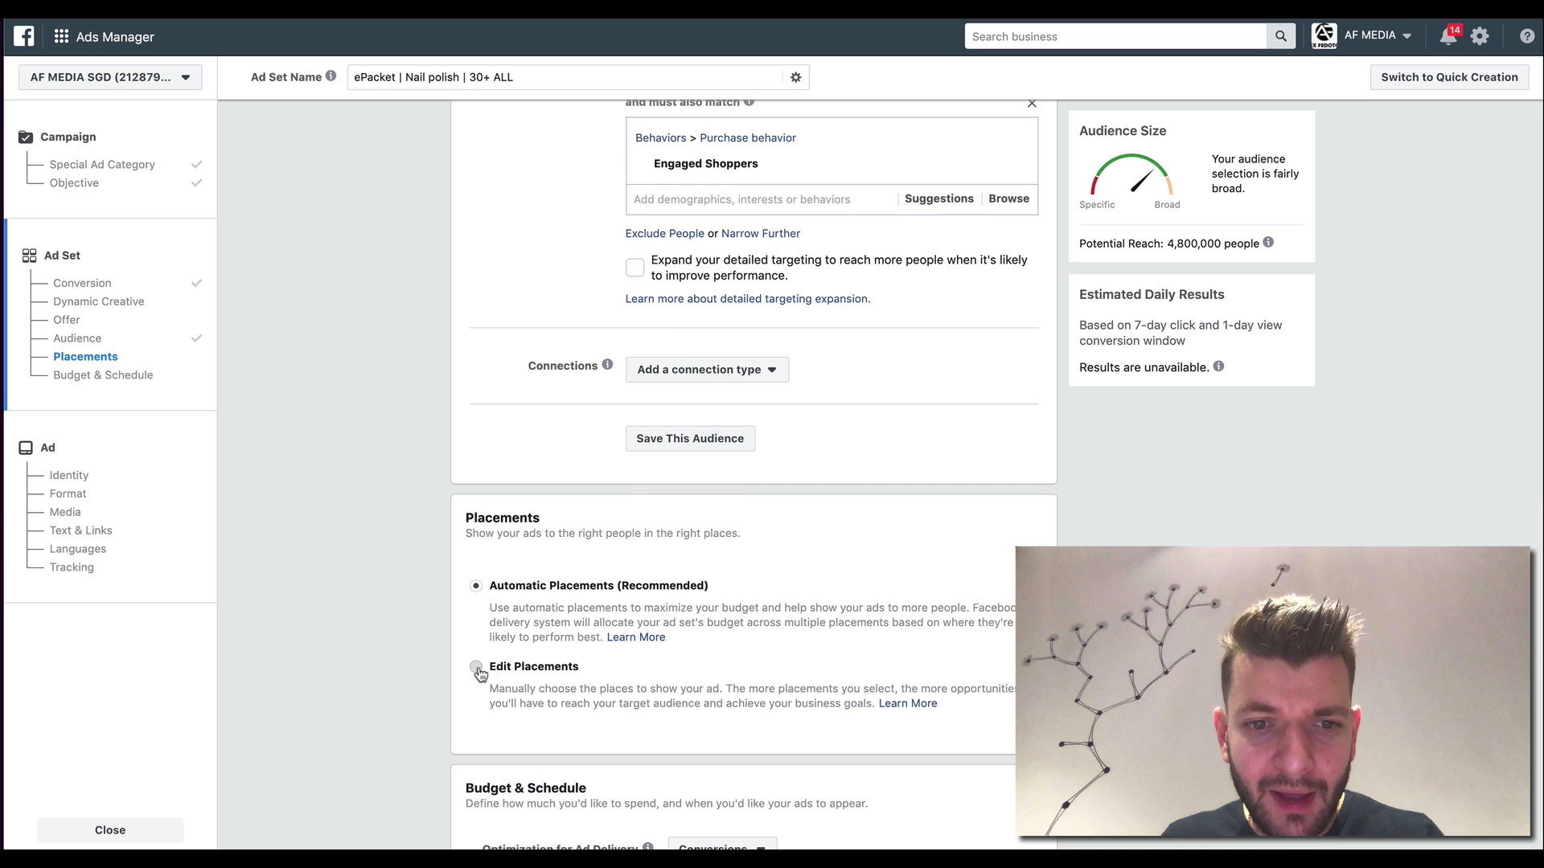
pyautogui.scroll(-3, 563, 643)
pyautogui.scroll(-3, 634, 631)
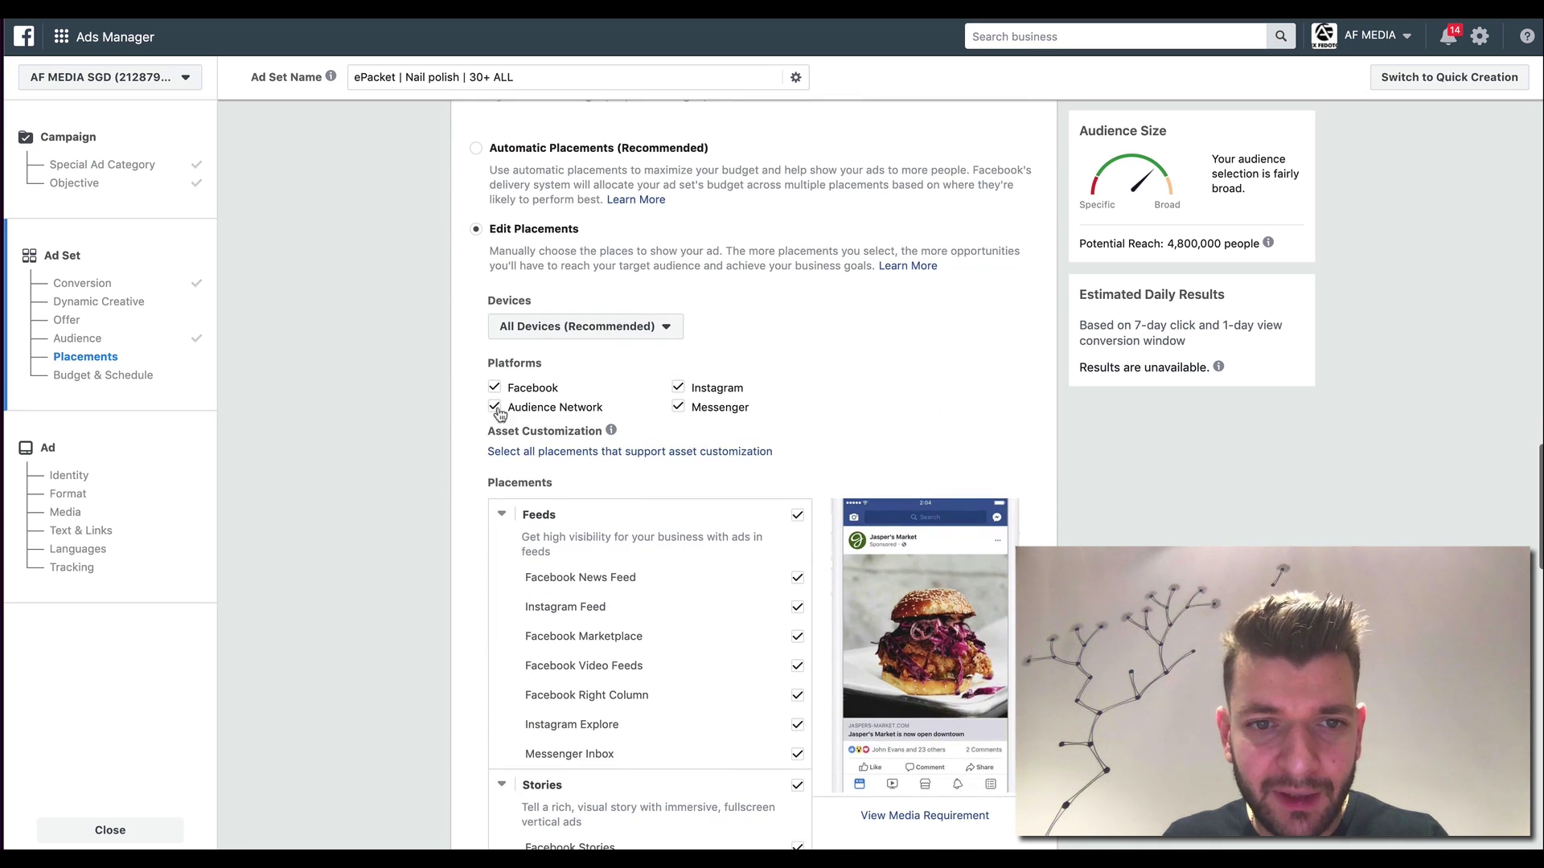
pyautogui.click(495, 408)
pyautogui.click(677, 407)
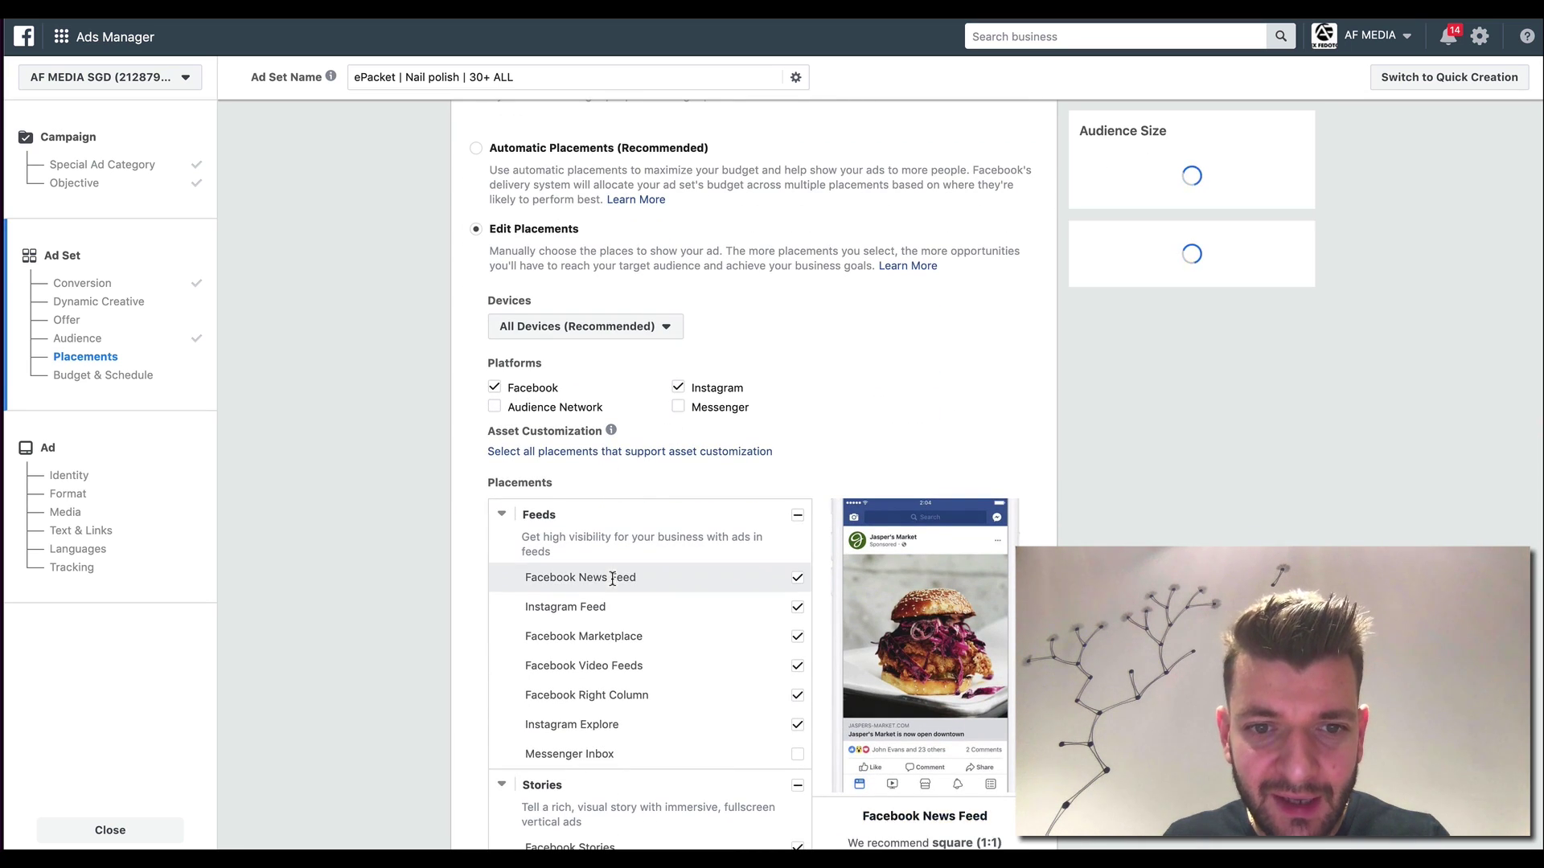
pyautogui.click(797, 515)
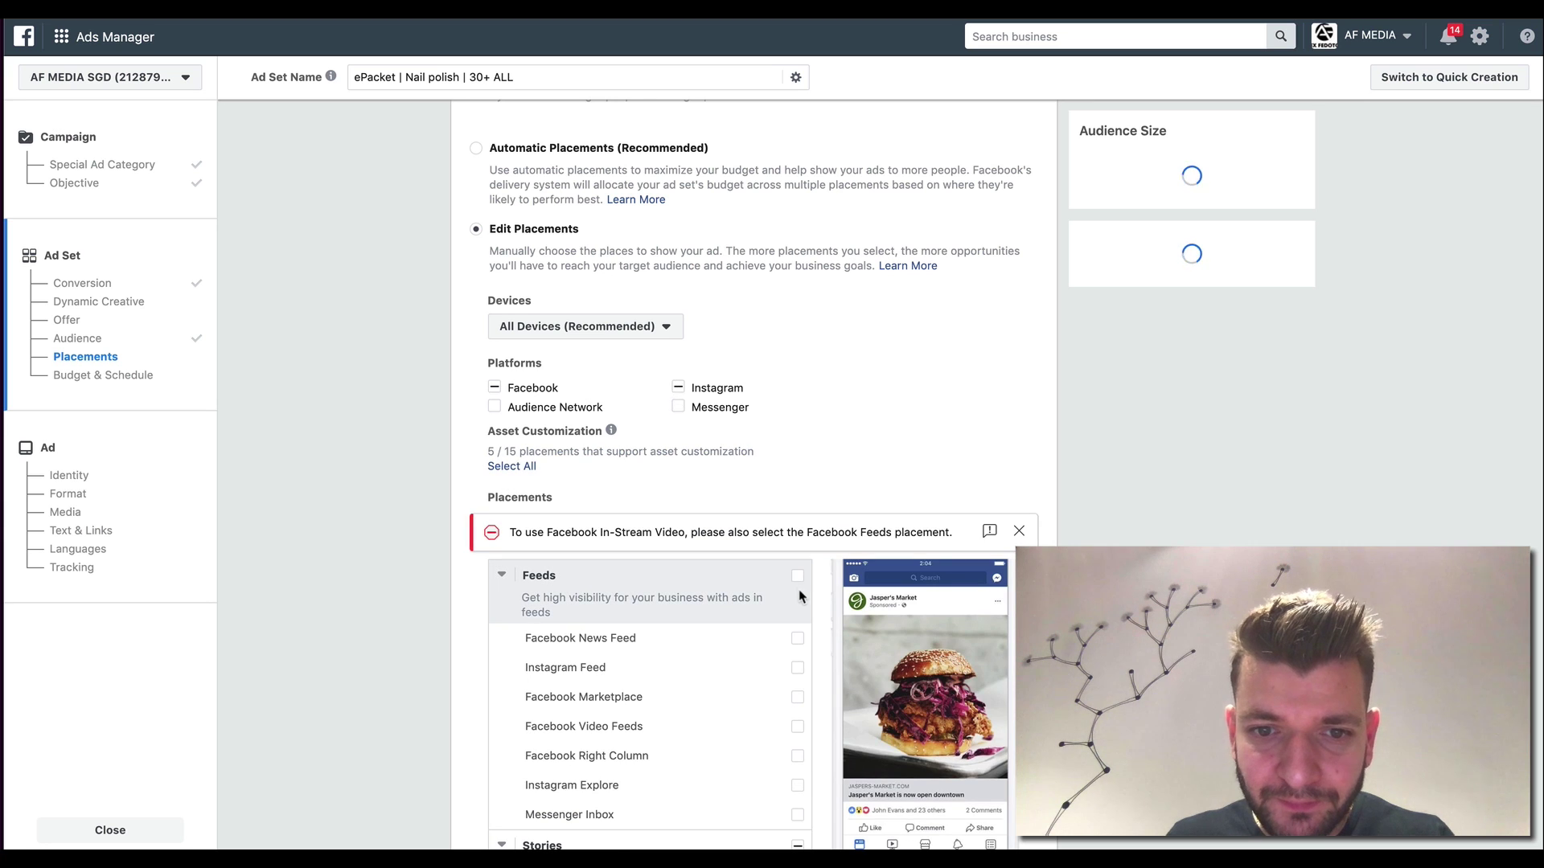
# Step: Keep only Facebook News Feed, removing Stories, In-Stream video, Search and In-Article placements
pyautogui.click(797, 640)
pyautogui.scroll(-3, 799, 637)
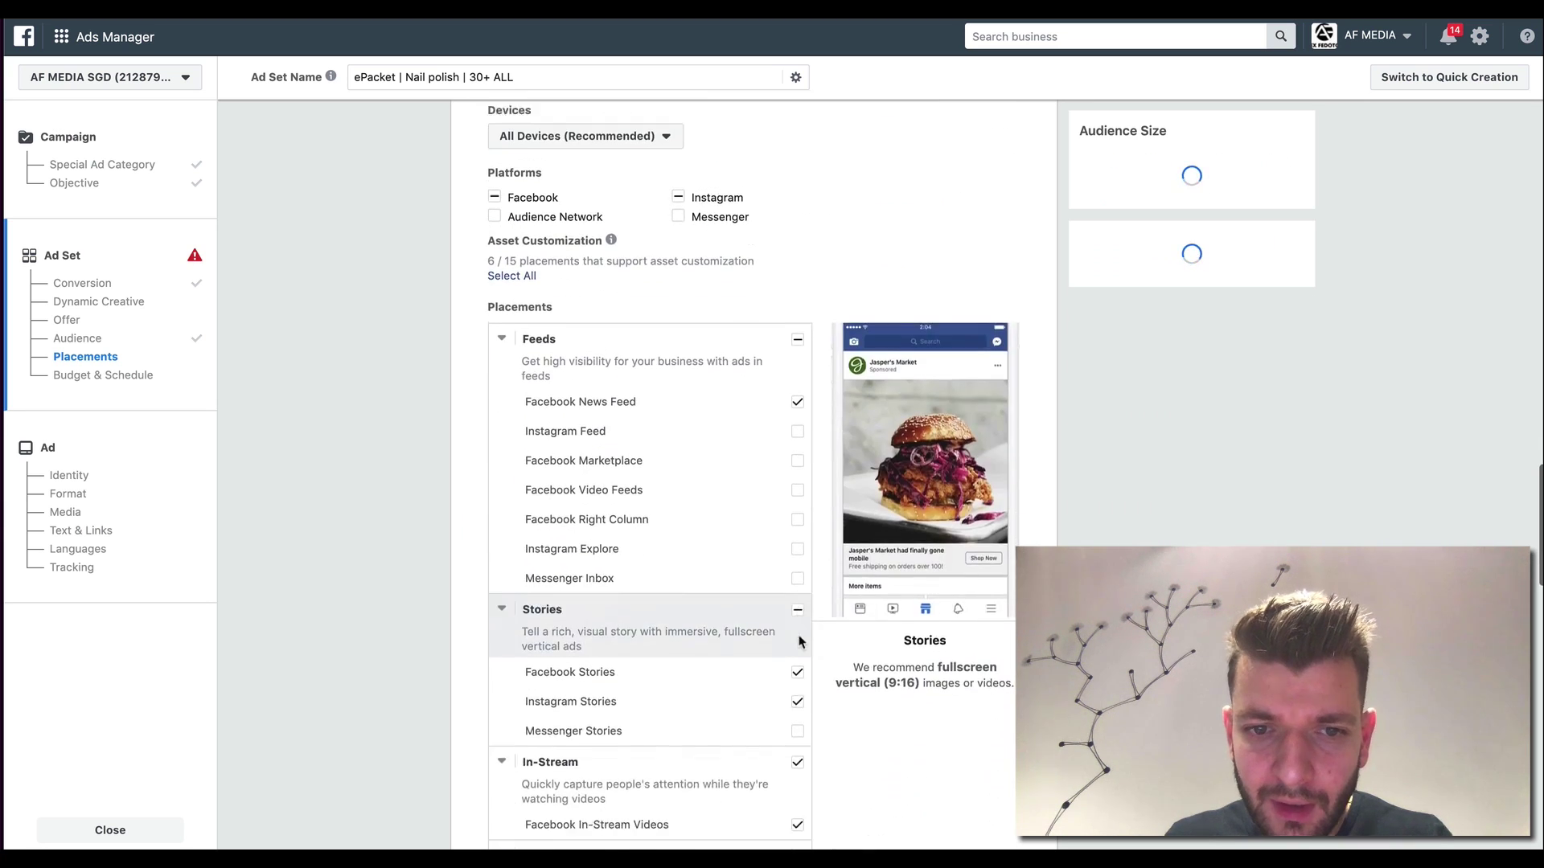
pyautogui.click(794, 592)
pyautogui.scroll(-3, 797, 563)
pyautogui.click(797, 521)
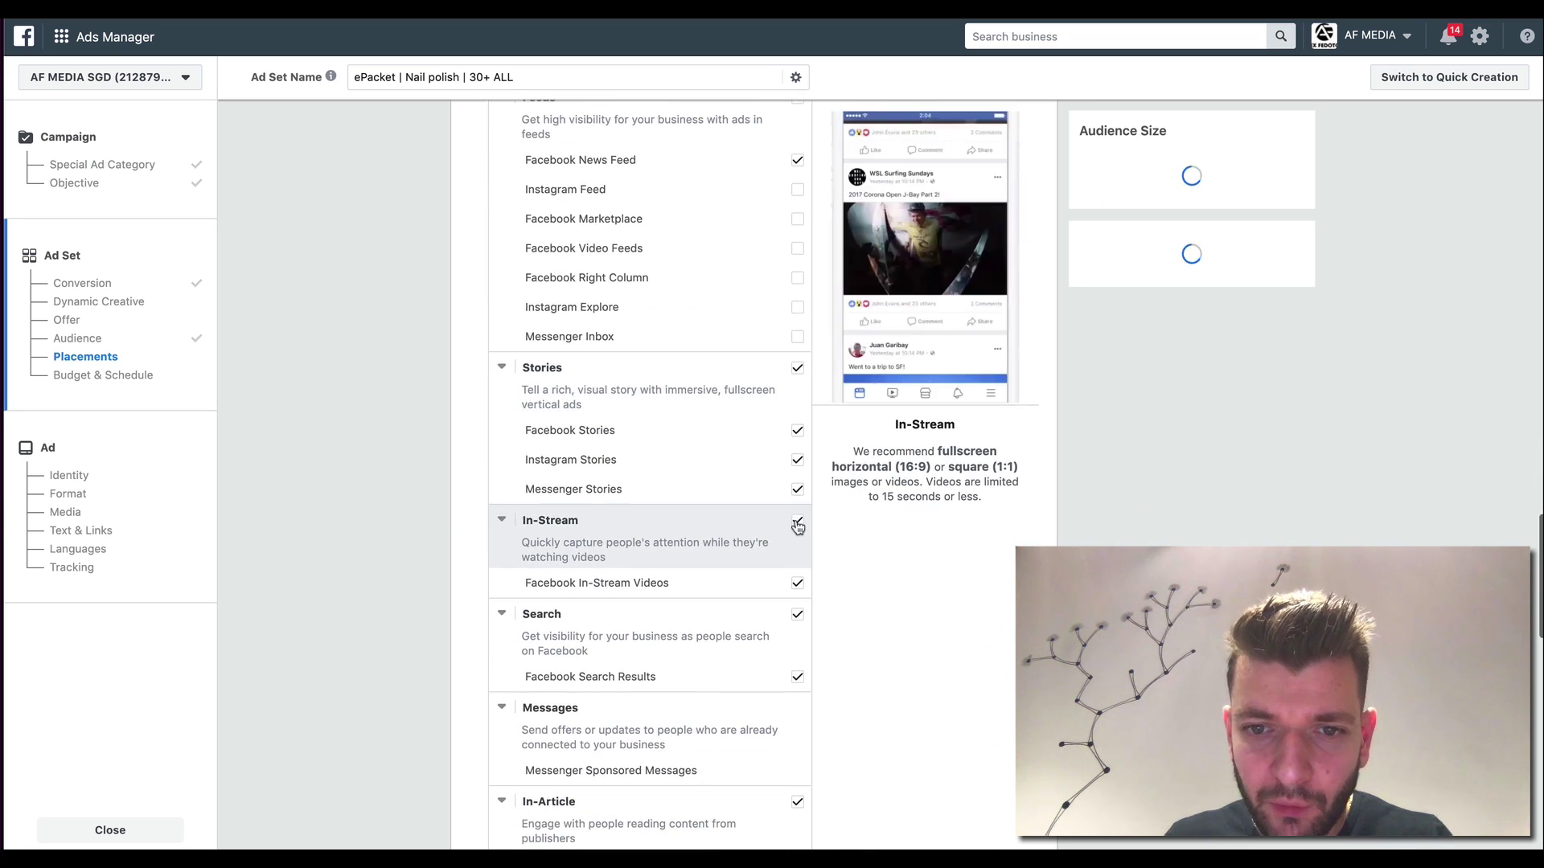
pyautogui.click(796, 368)
pyautogui.click(797, 599)
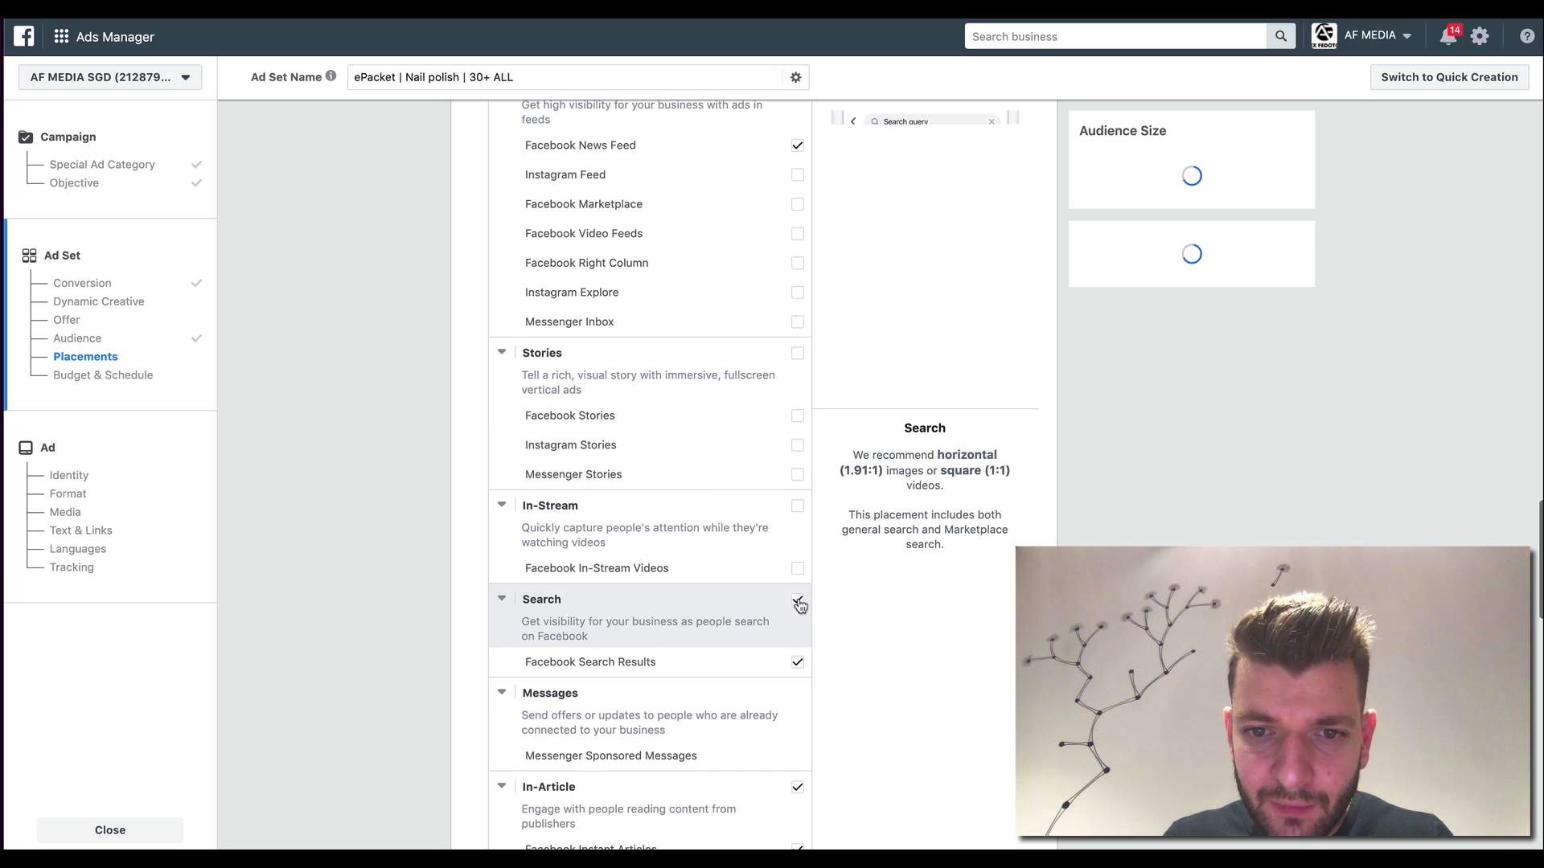
pyautogui.scroll(-3, 798, 579)
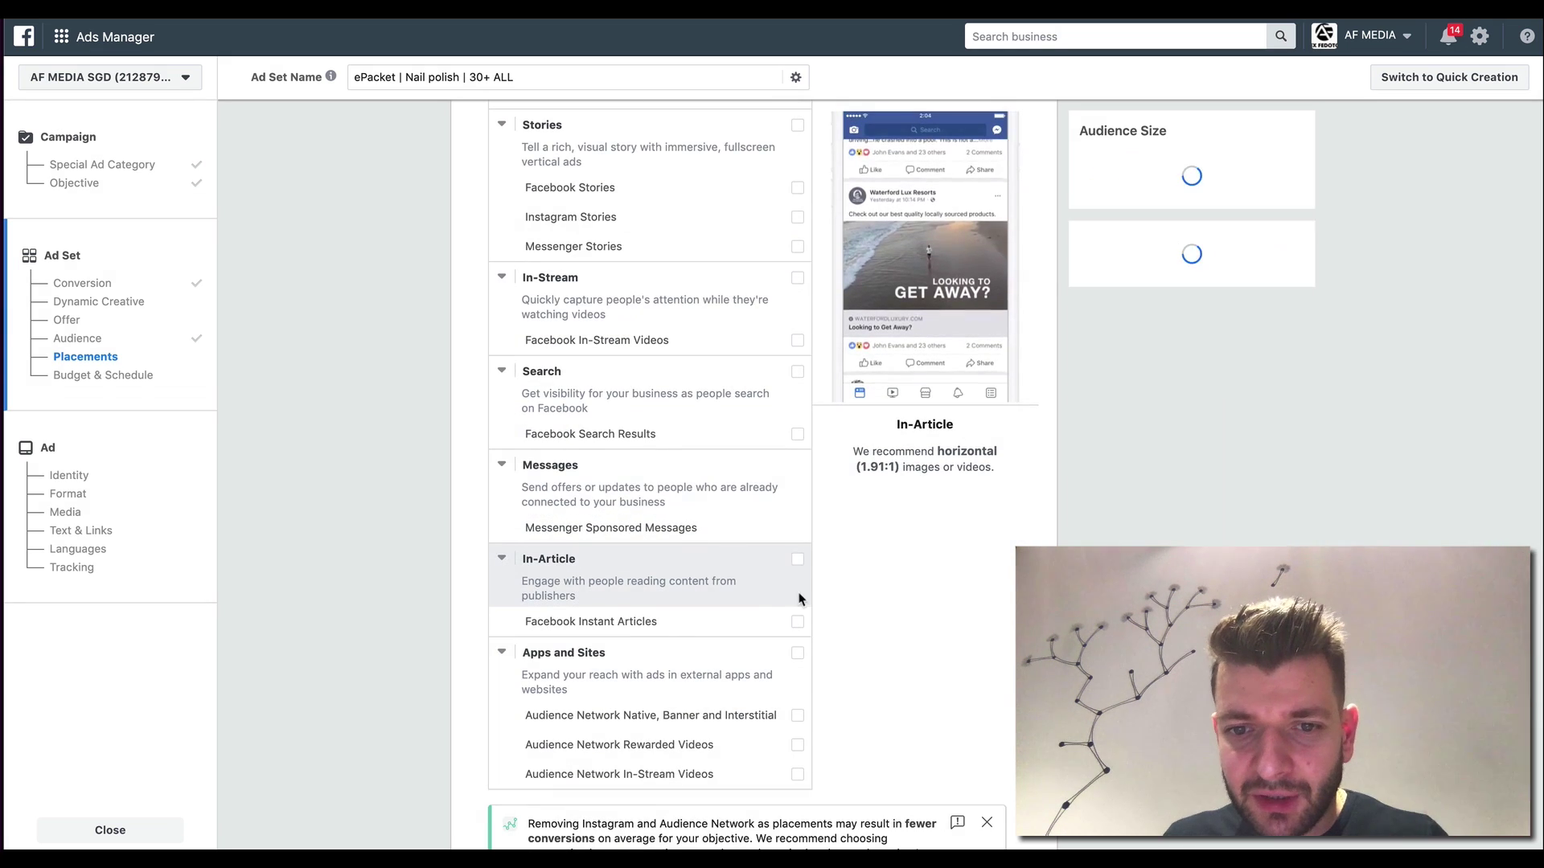
pyautogui.click(797, 563)
pyautogui.scroll(-4, 814, 569)
pyautogui.scroll(-8, 815, 574)
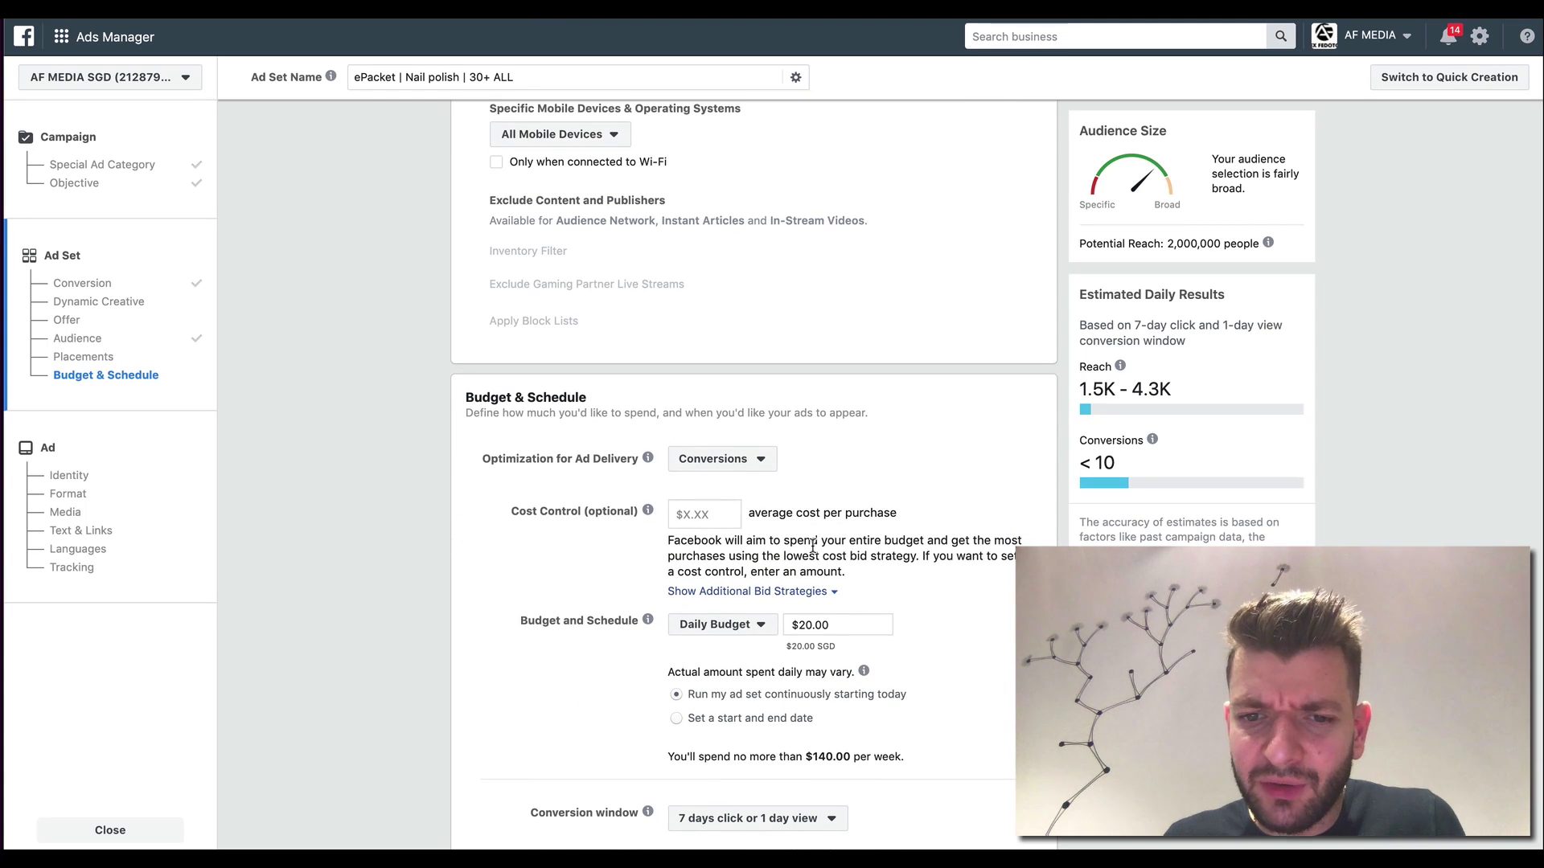
# Step: Lower the ad set's daily budget to $11.00
pyautogui.tripleClick(861, 619)
pyautogui.write('11')
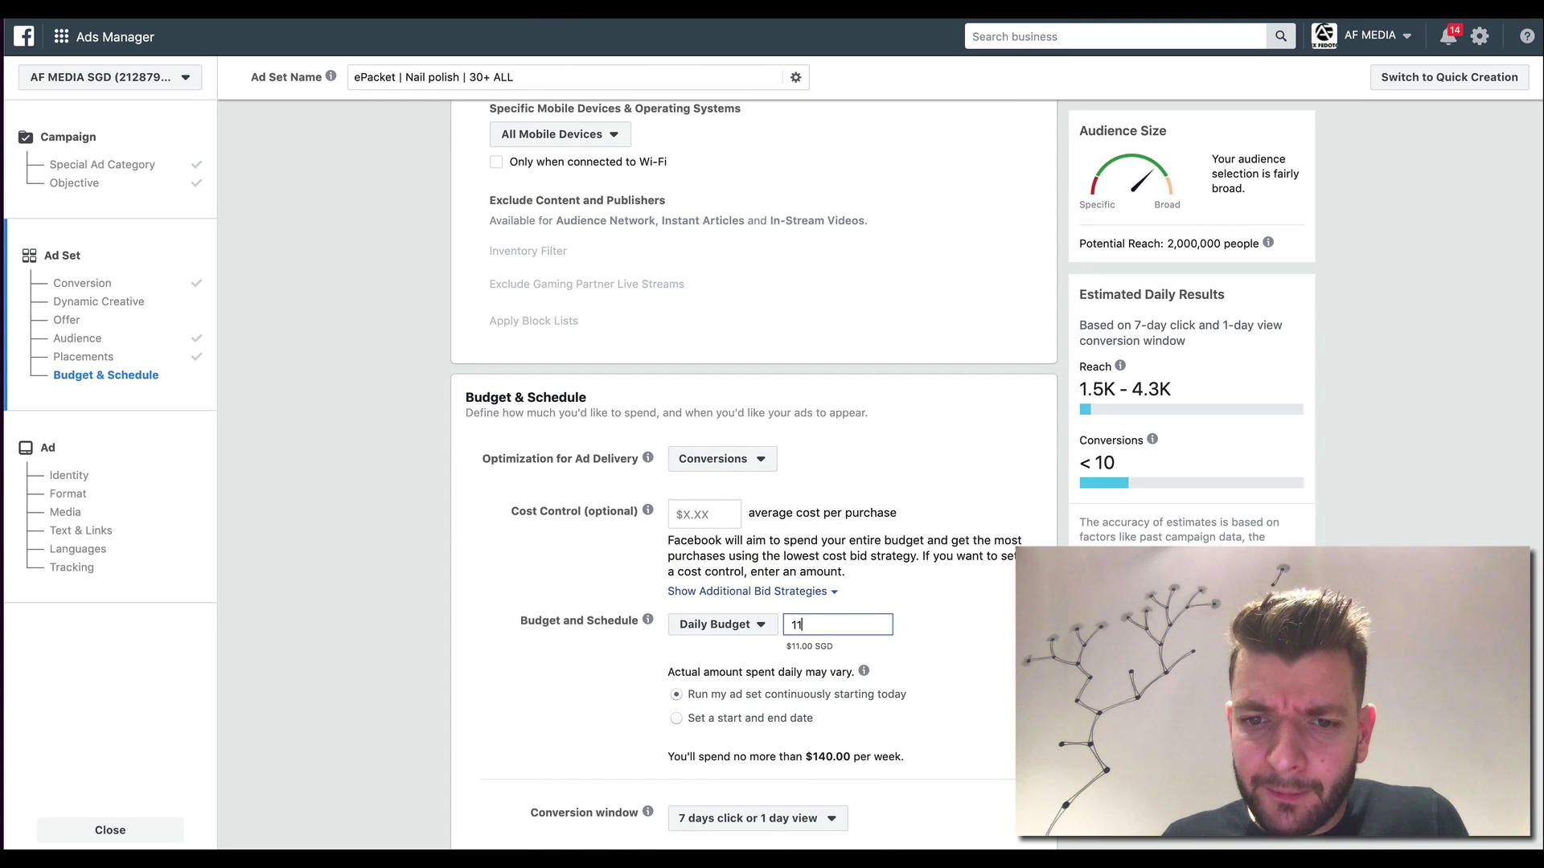
pyautogui.click(940, 644)
pyautogui.scroll(-1, 913, 548)
pyautogui.scroll(-2, 914, 547)
# Step: Set the conversion window to 1 day click
pyautogui.click(826, 635)
pyautogui.press('Return')
pyautogui.scroll(-1, 885, 630)
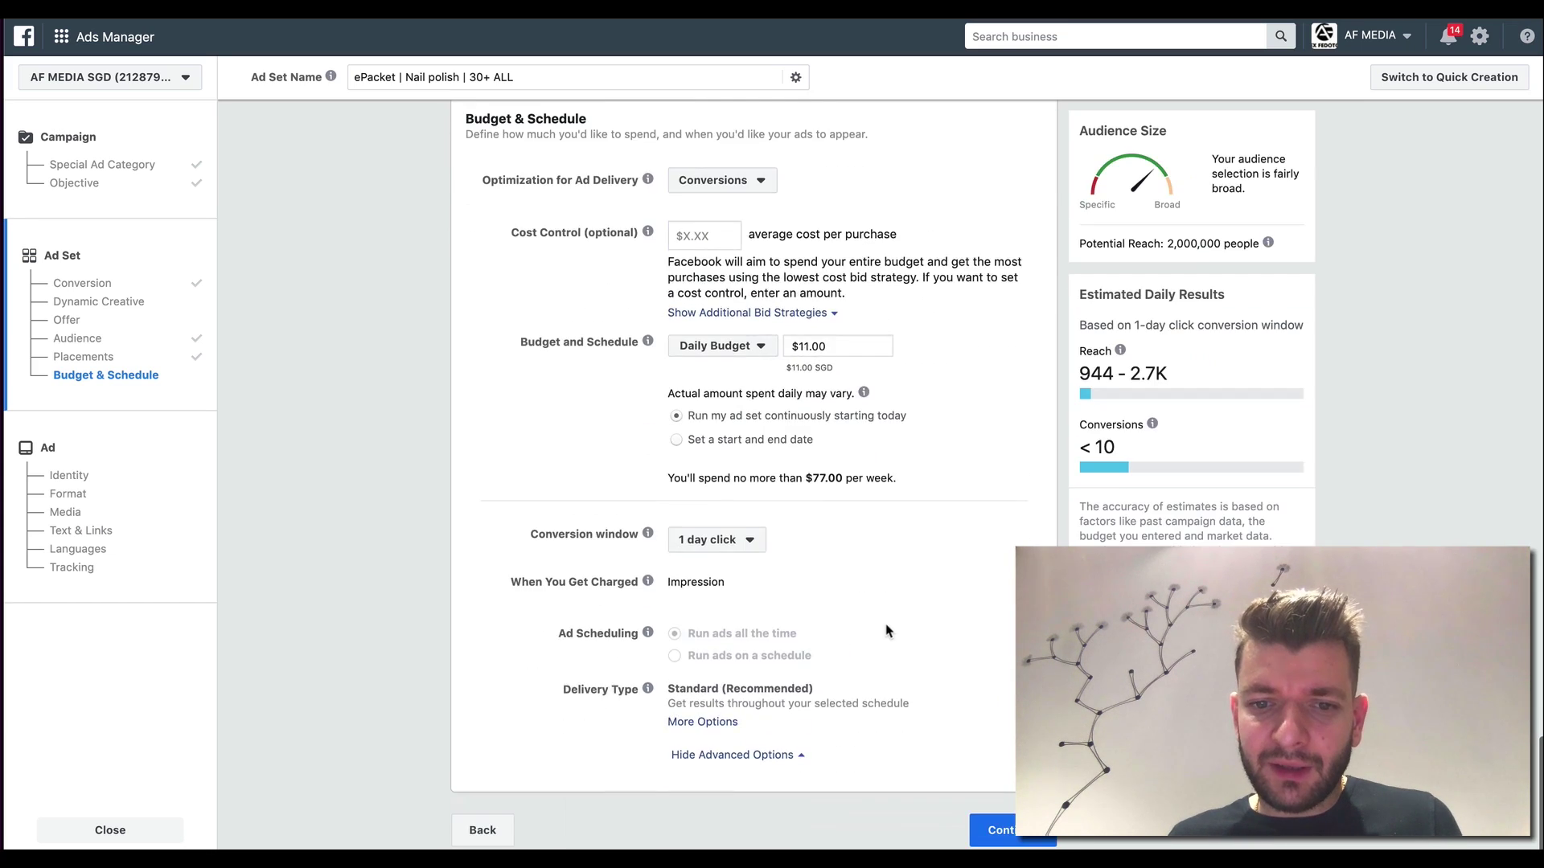
pyautogui.scroll(10, 885, 630)
pyautogui.scroll(10, 886, 631)
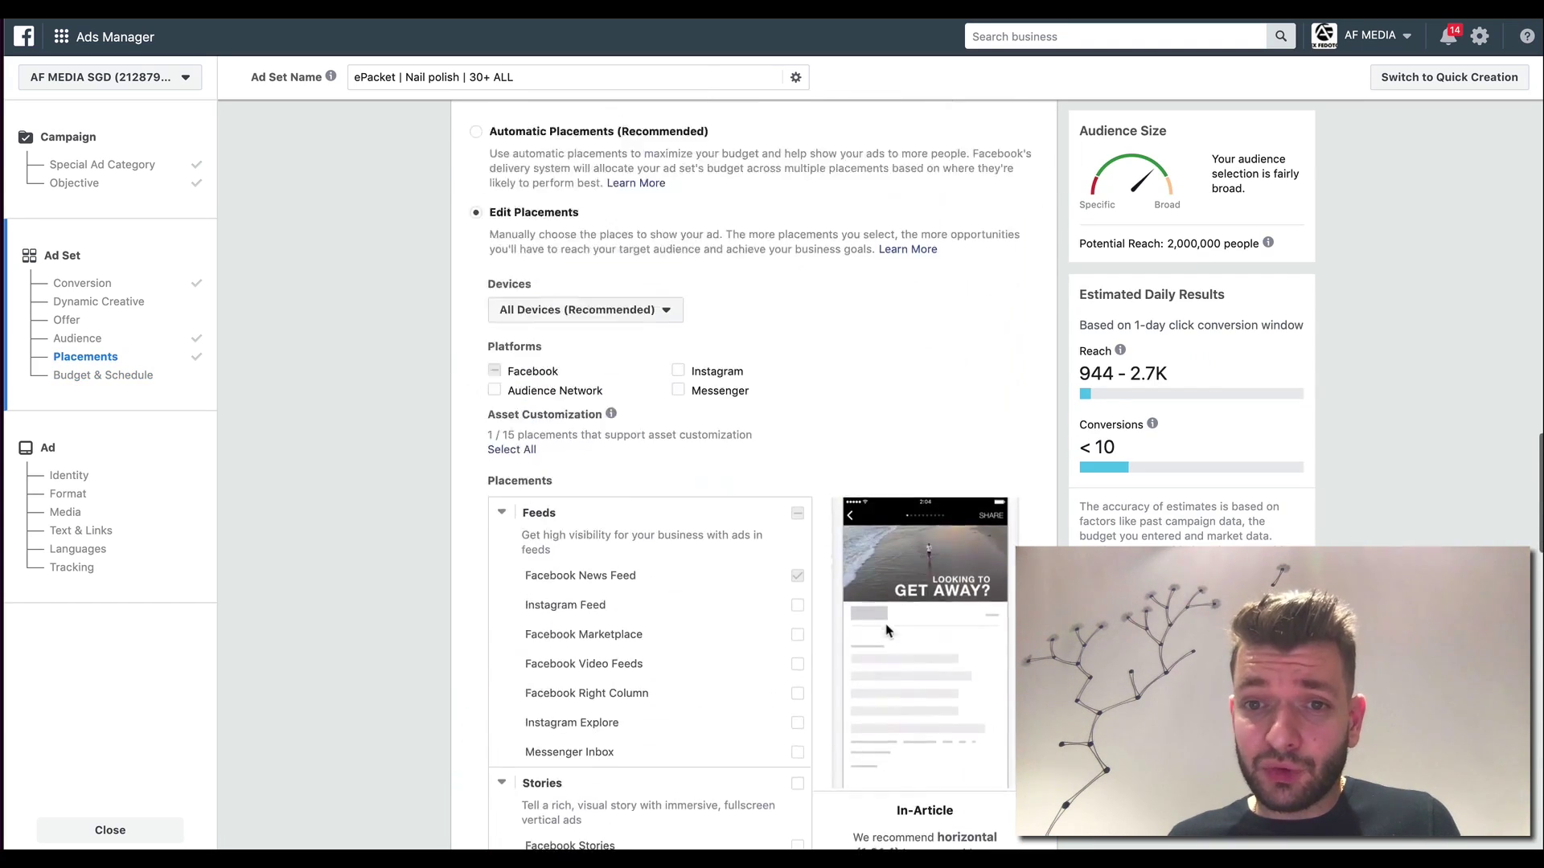
pyautogui.scroll(4, 906, 522)
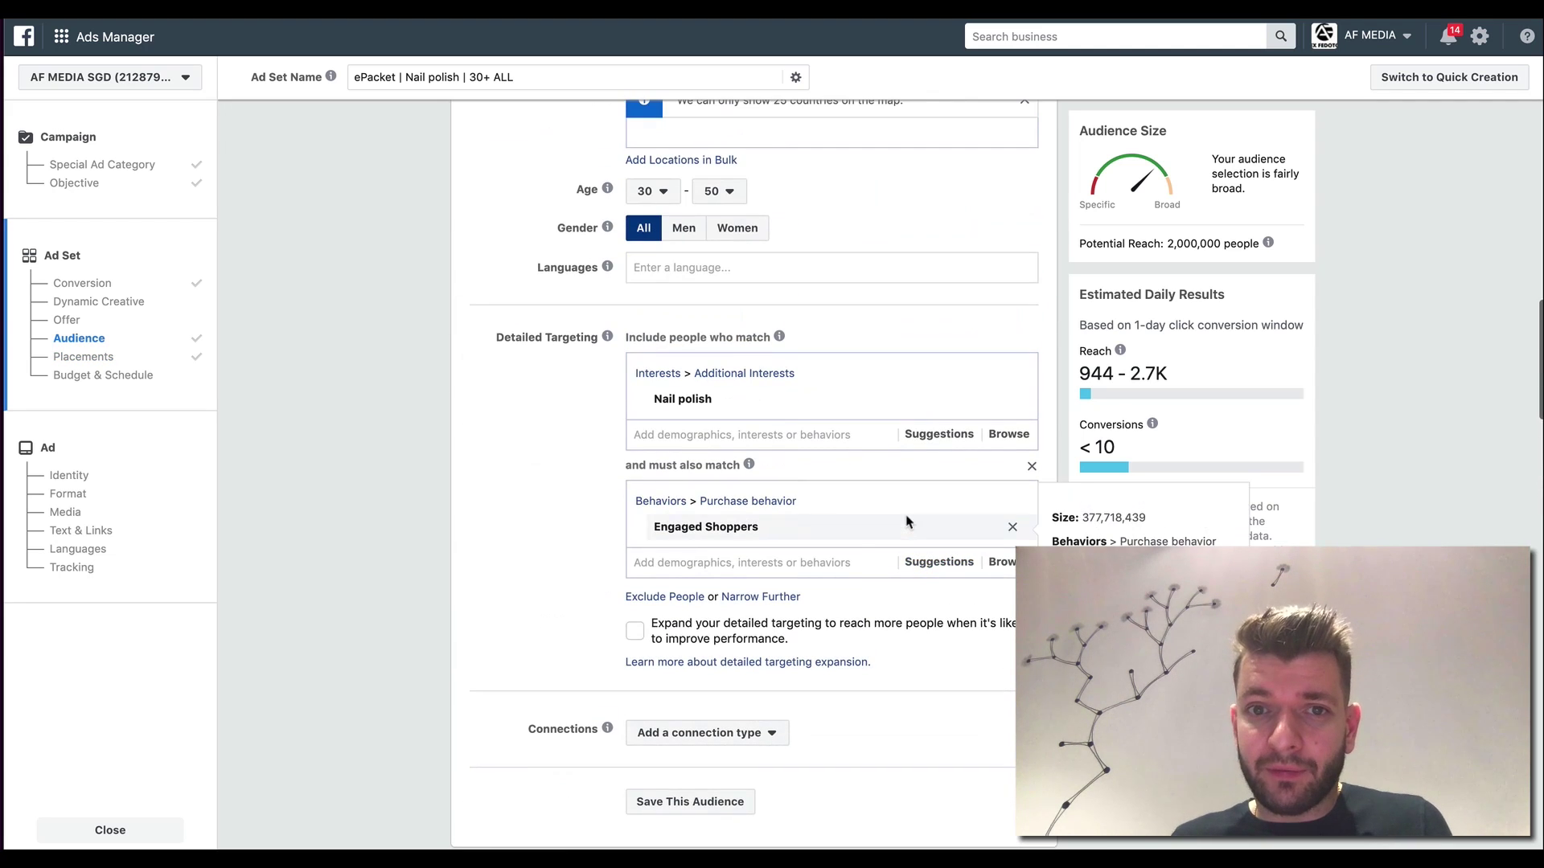
# Step: Target women only under Gender, leaving the ad set name unchanged
pyautogui.click(757, 233)
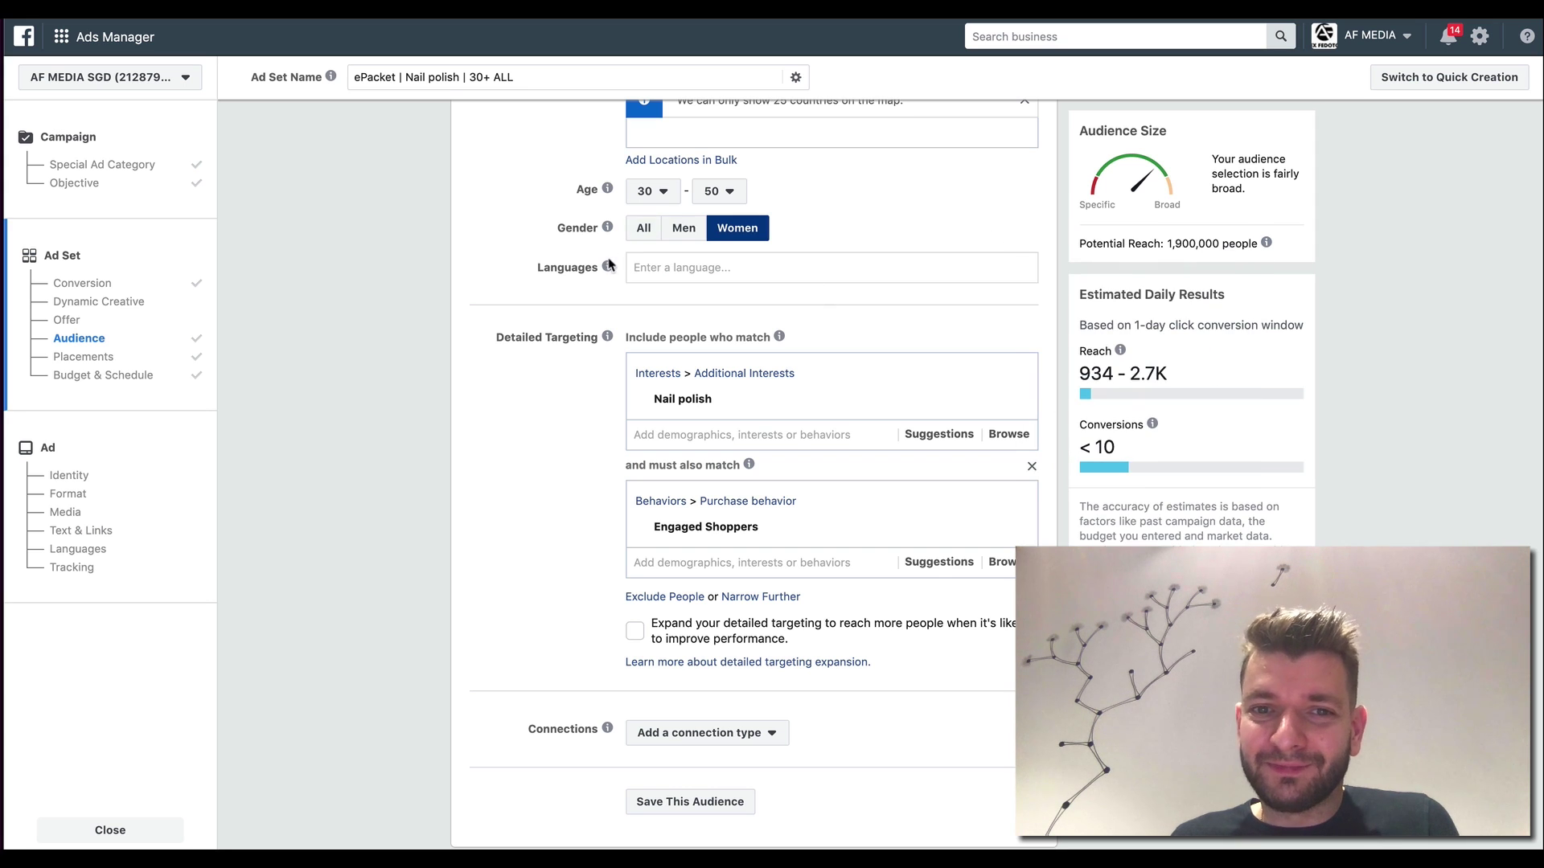
pyautogui.scroll(15, 993, 385)
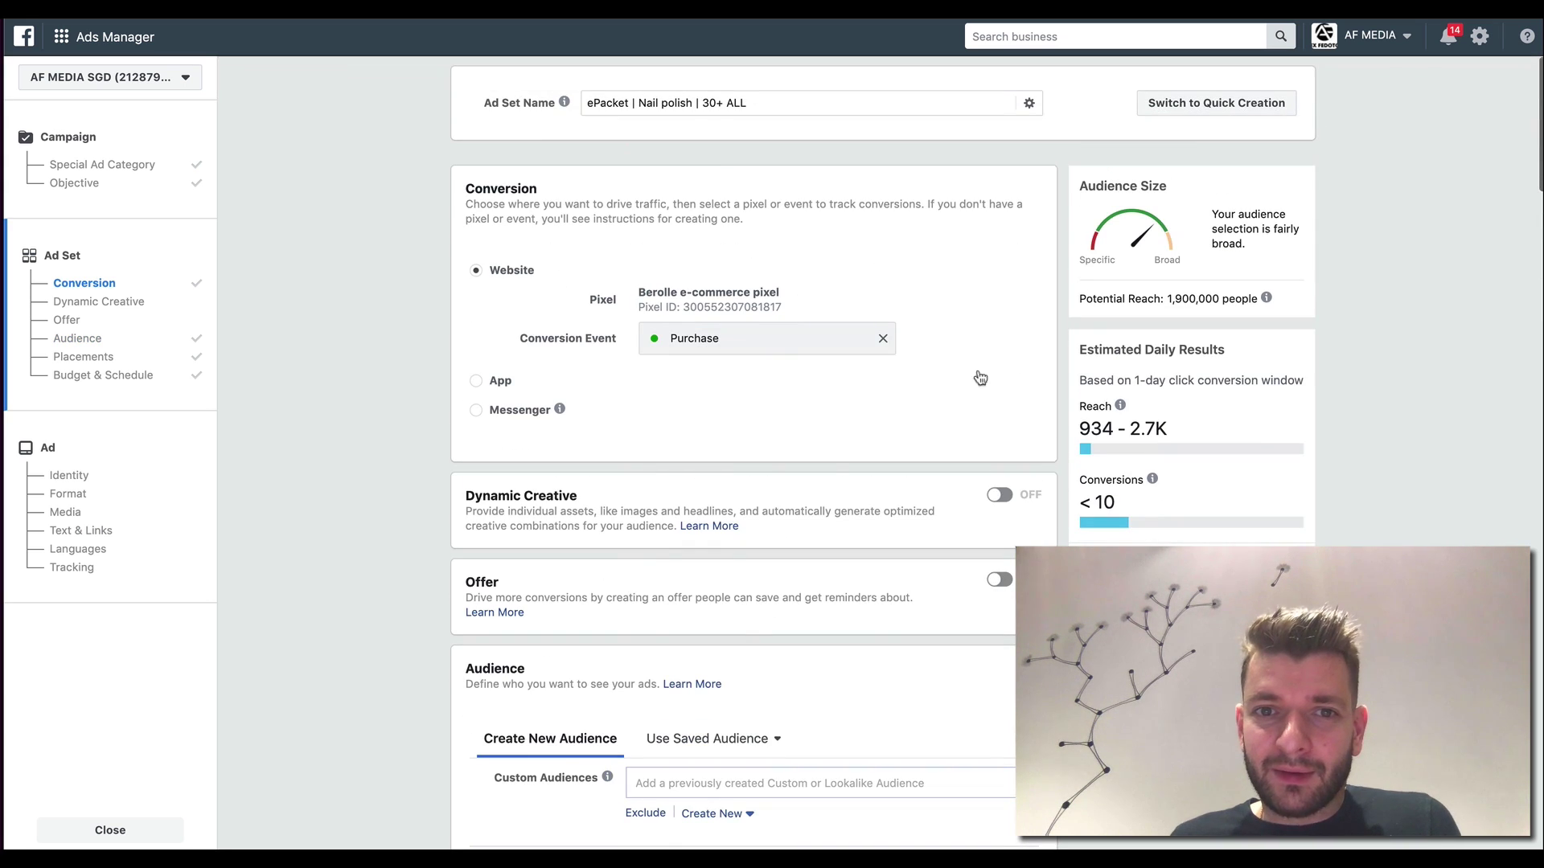
pyautogui.doubleClick(726, 102)
pyautogui.write('W')
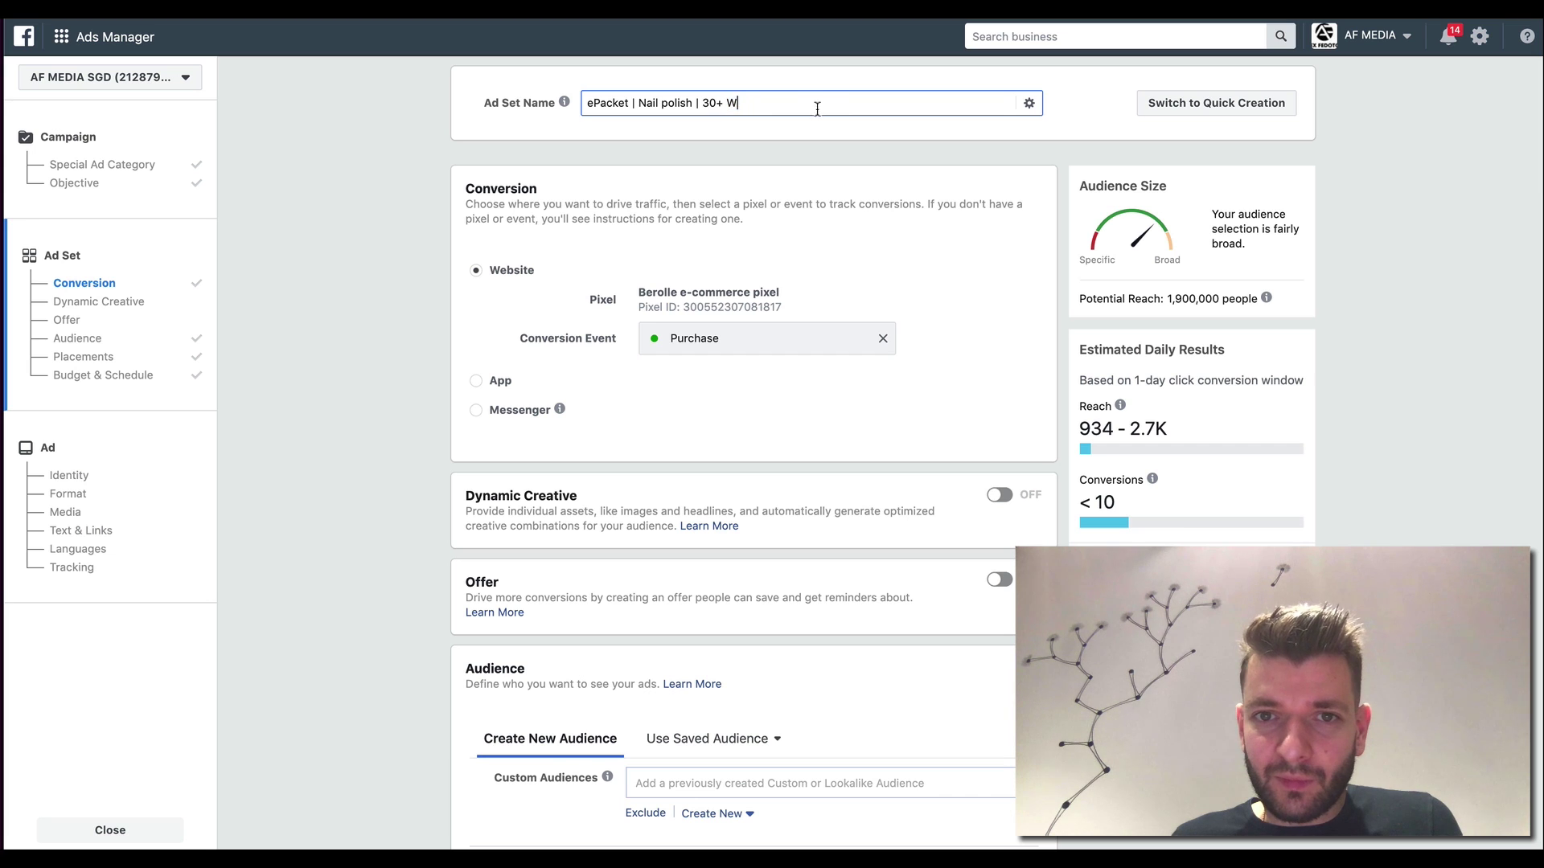
pyautogui.hotkey('ctrl', 'z')
pyautogui.scroll(-10, 799, 241)
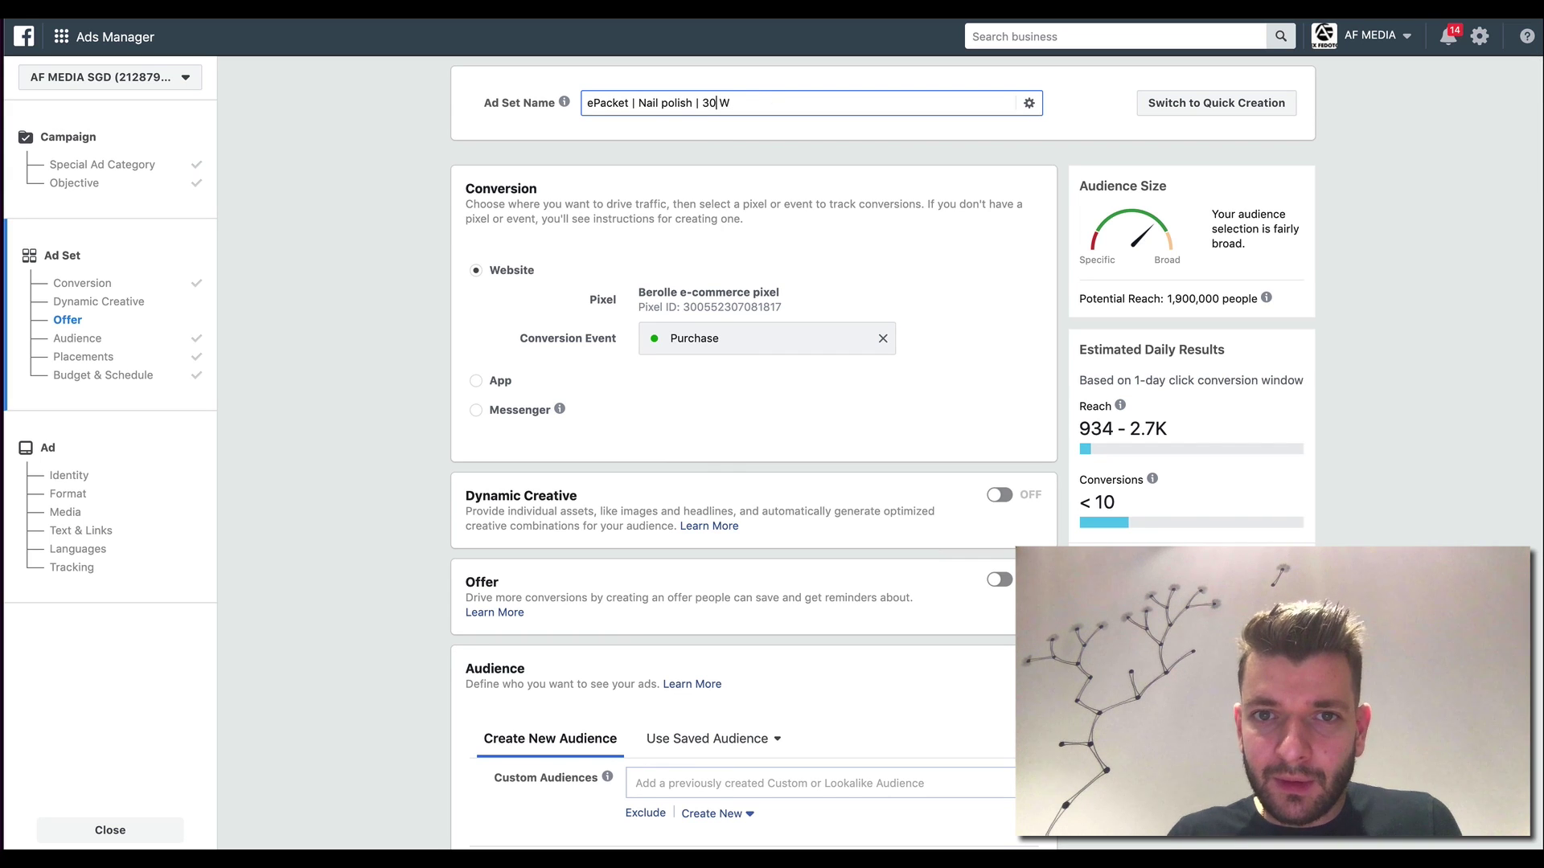
pyautogui.click(832, 182)
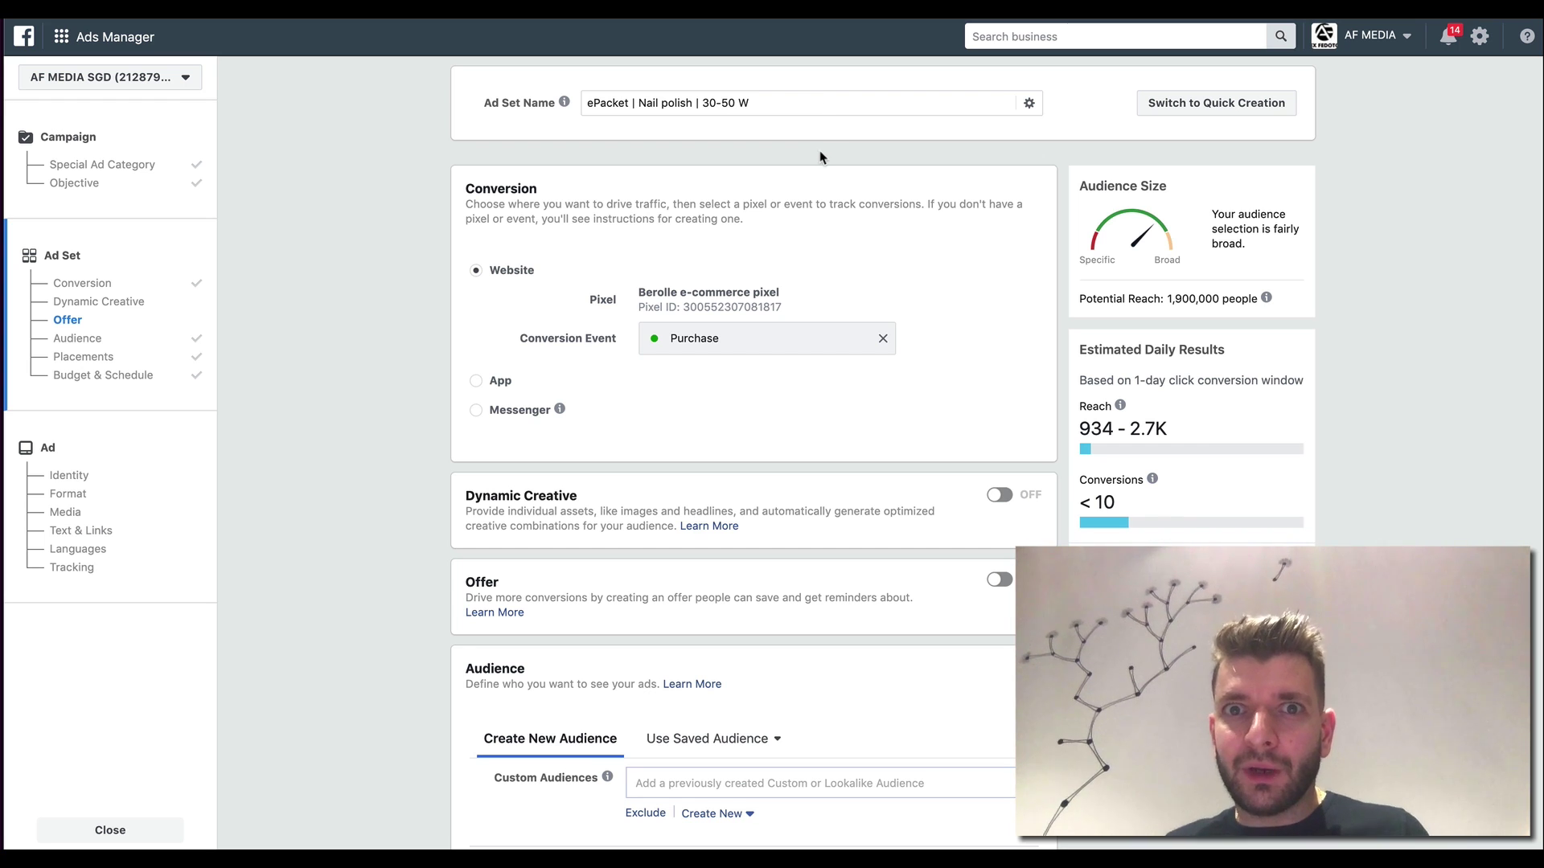
pyautogui.scroll(-9, 822, 157)
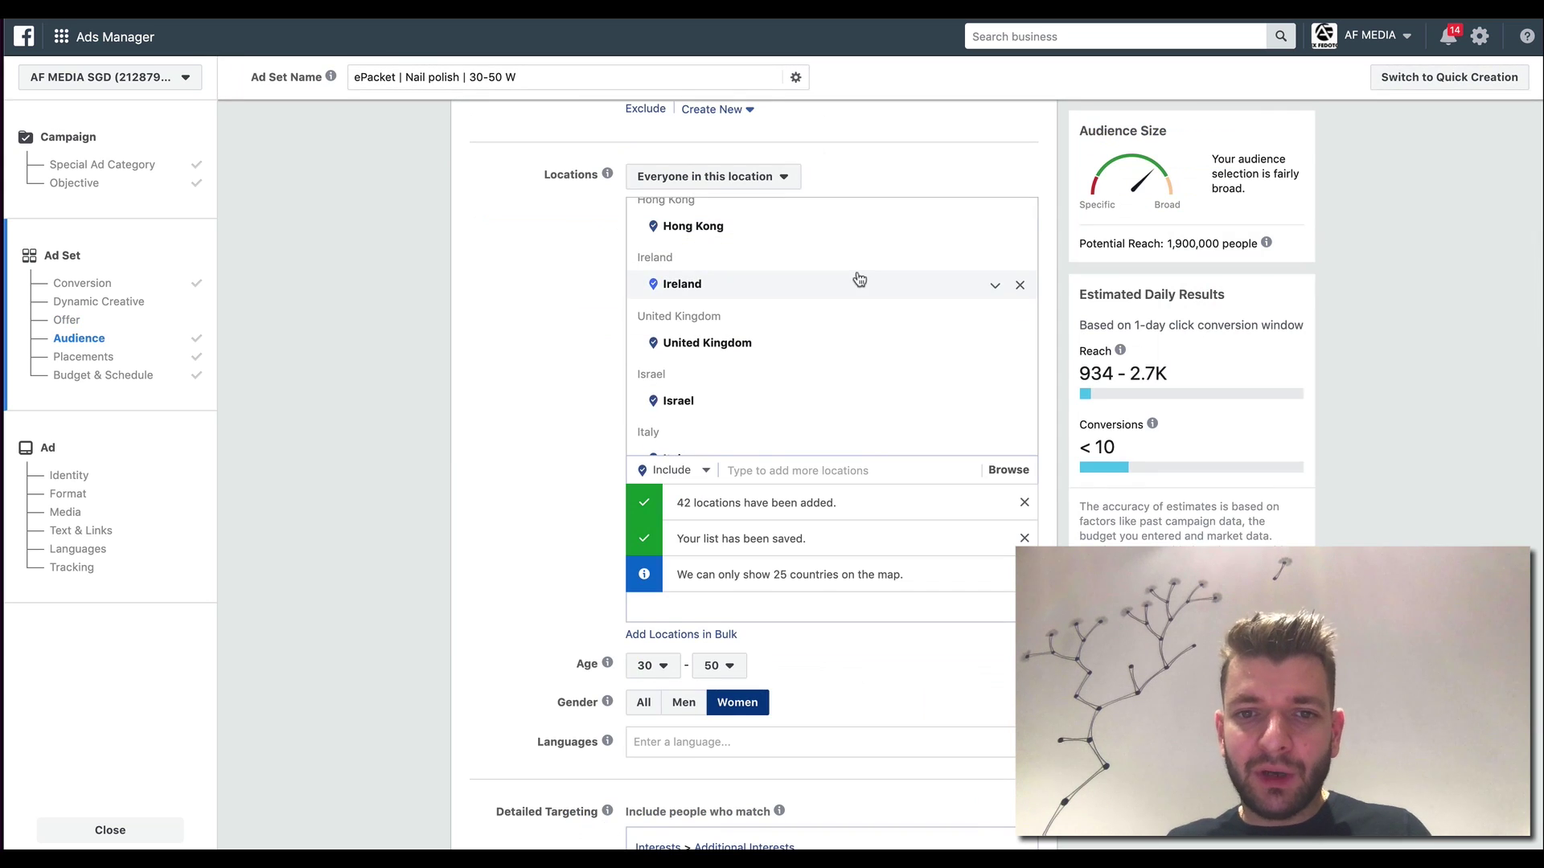
pyautogui.scroll(-6, 803, 397)
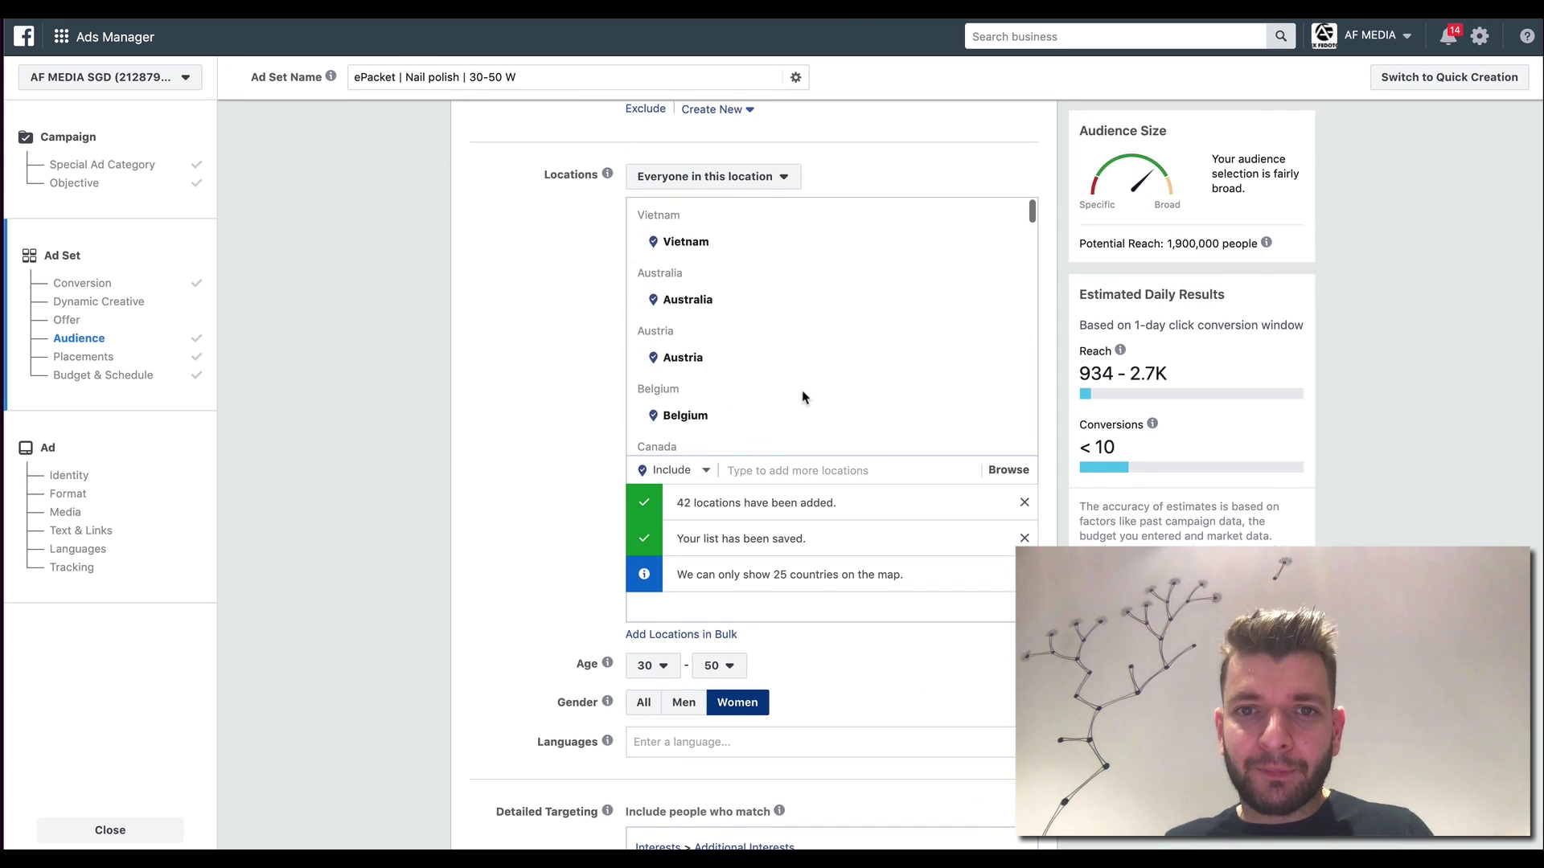
pyautogui.scroll(9, 802, 389)
# Step: Rename the ad set to 'ePacket (except Hungary)| Nail polish | 30-50 W'
pyautogui.click(641, 111)
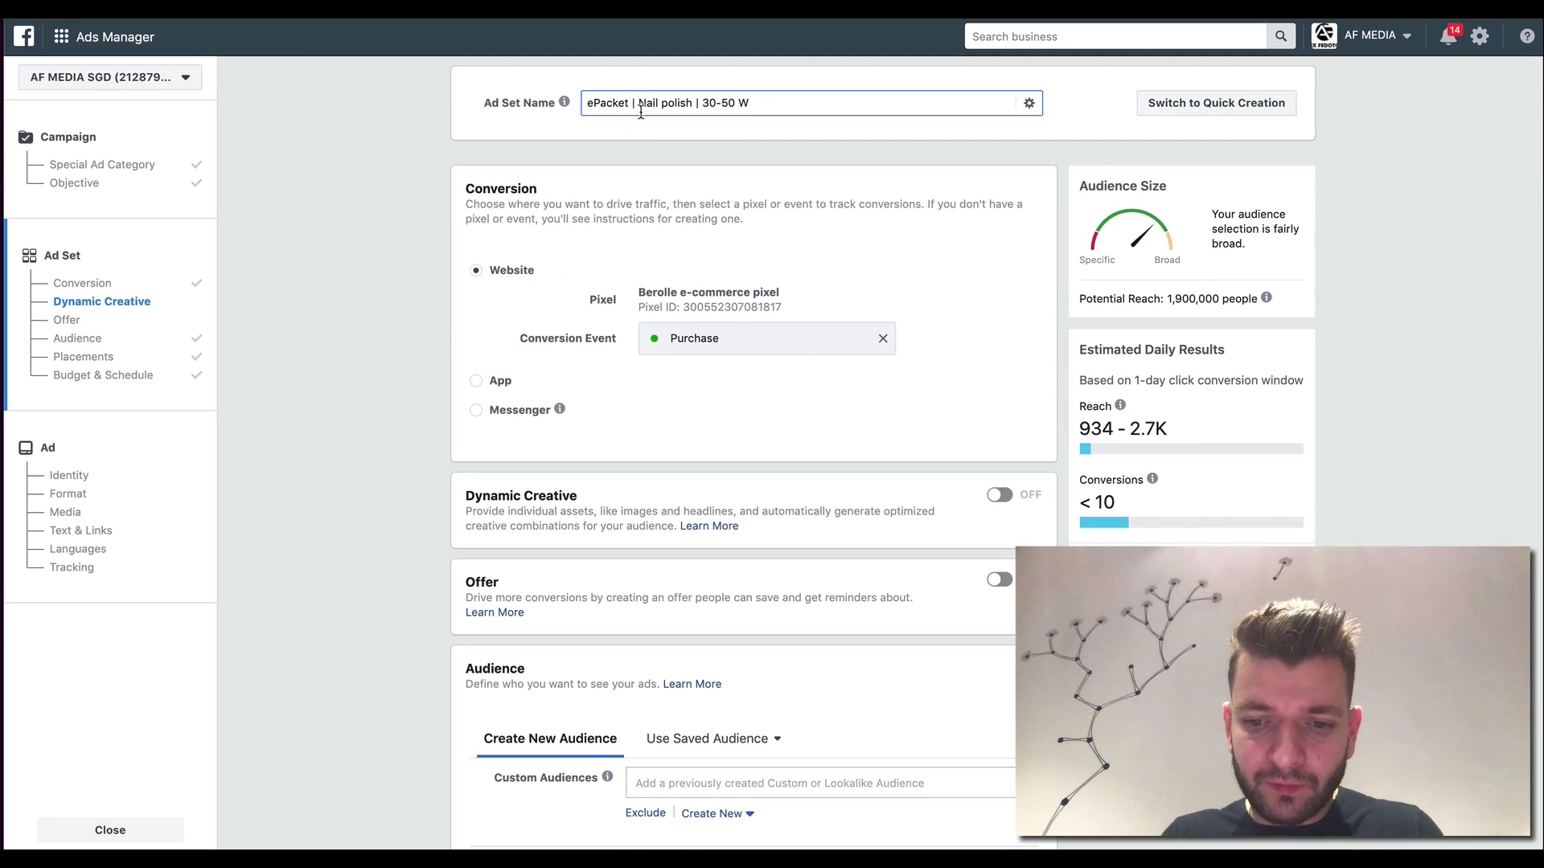
pyautogui.press('BackSpace')
pyautogui.write('(except Hu')
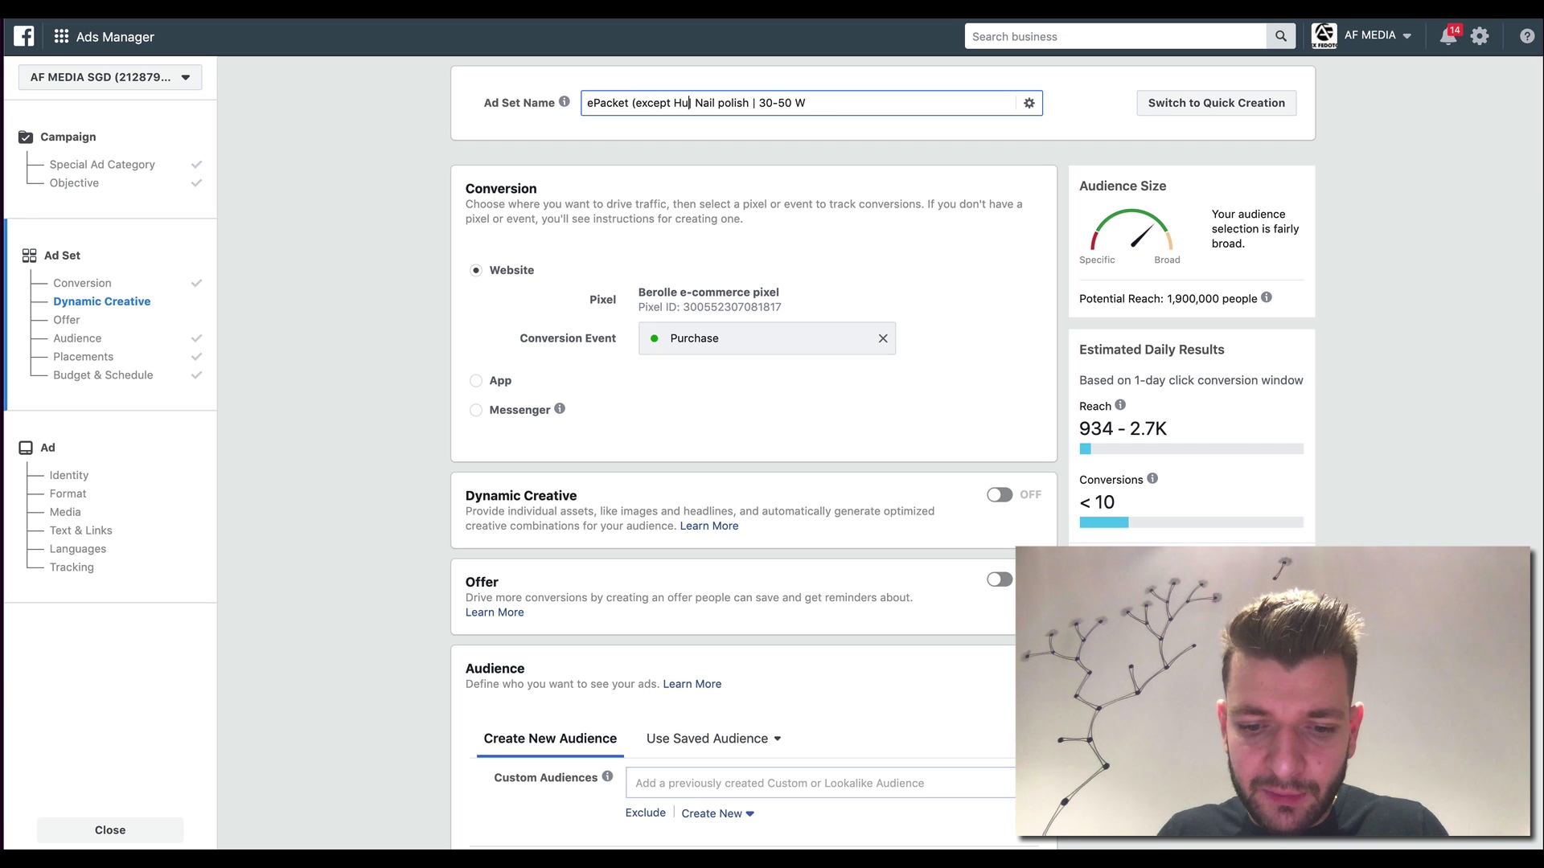
pyautogui.write('ngary)')
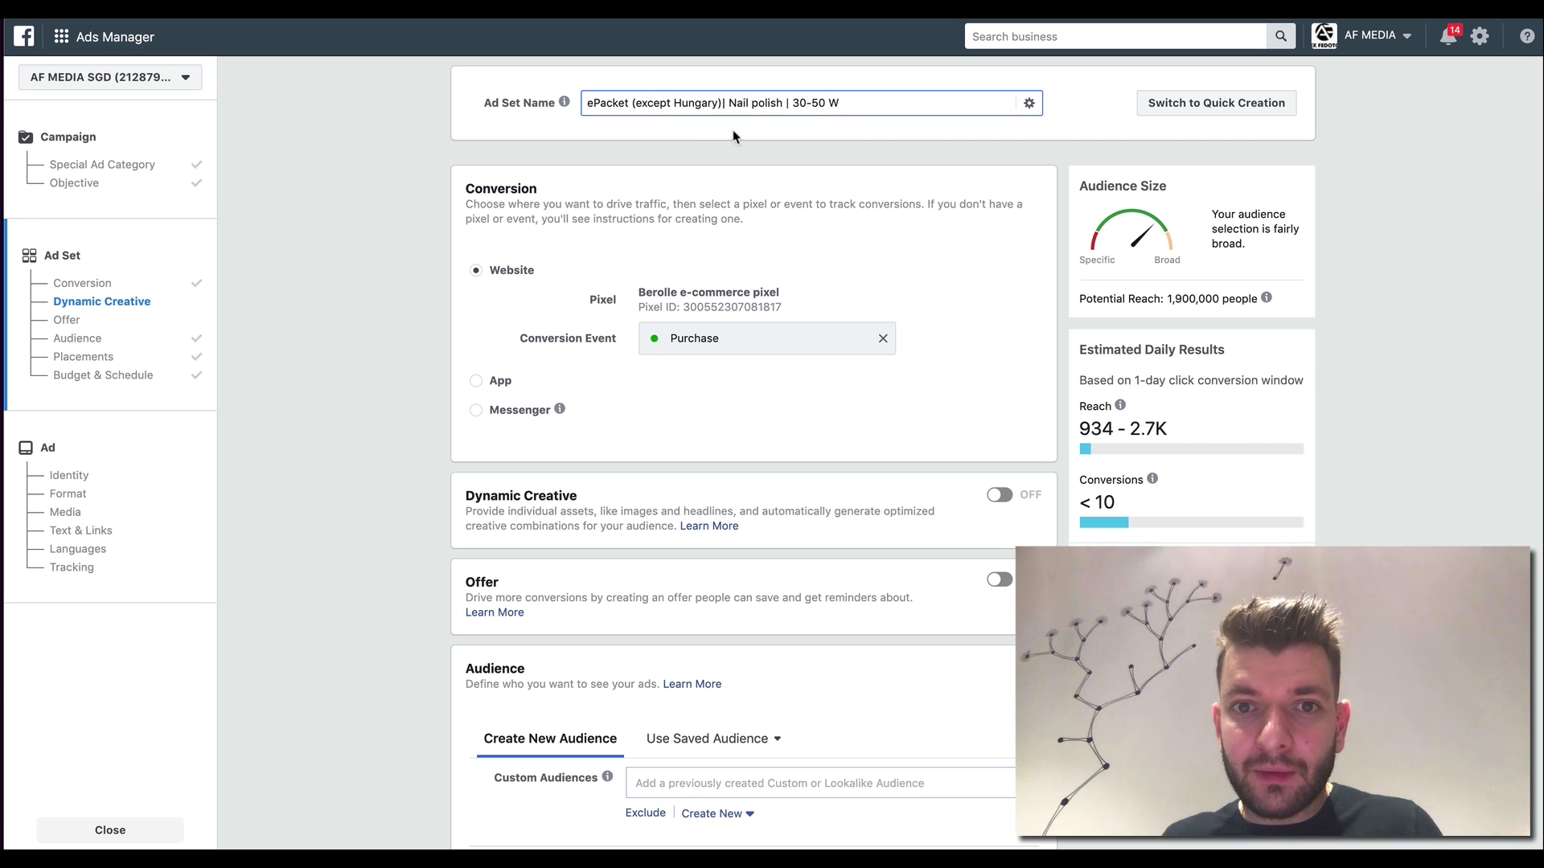
pyautogui.write('|')
pyautogui.click(736, 134)
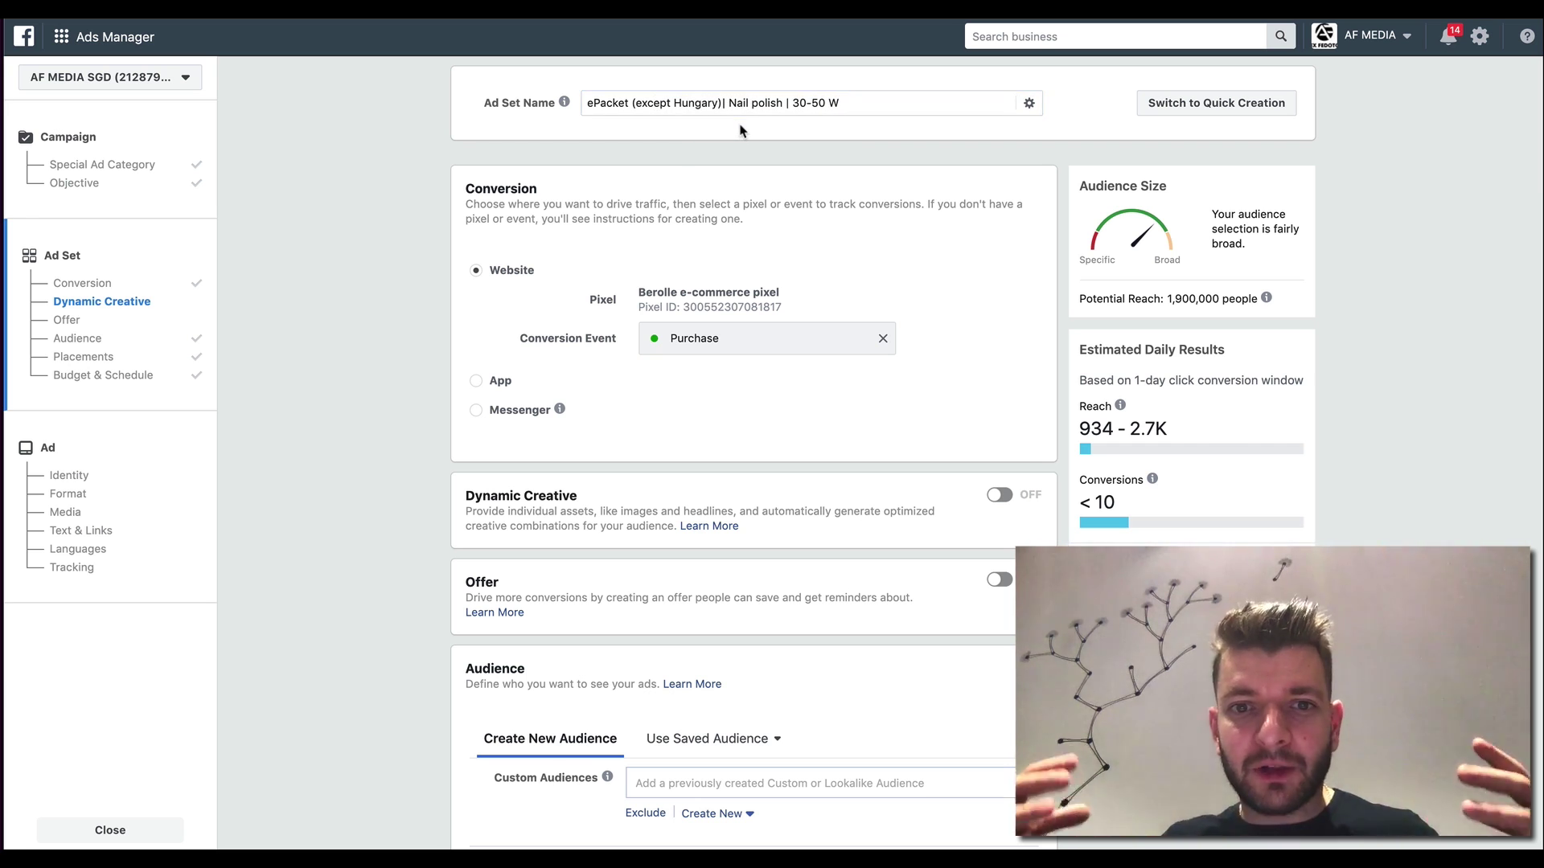
pyautogui.scroll(-10, 975, 438)
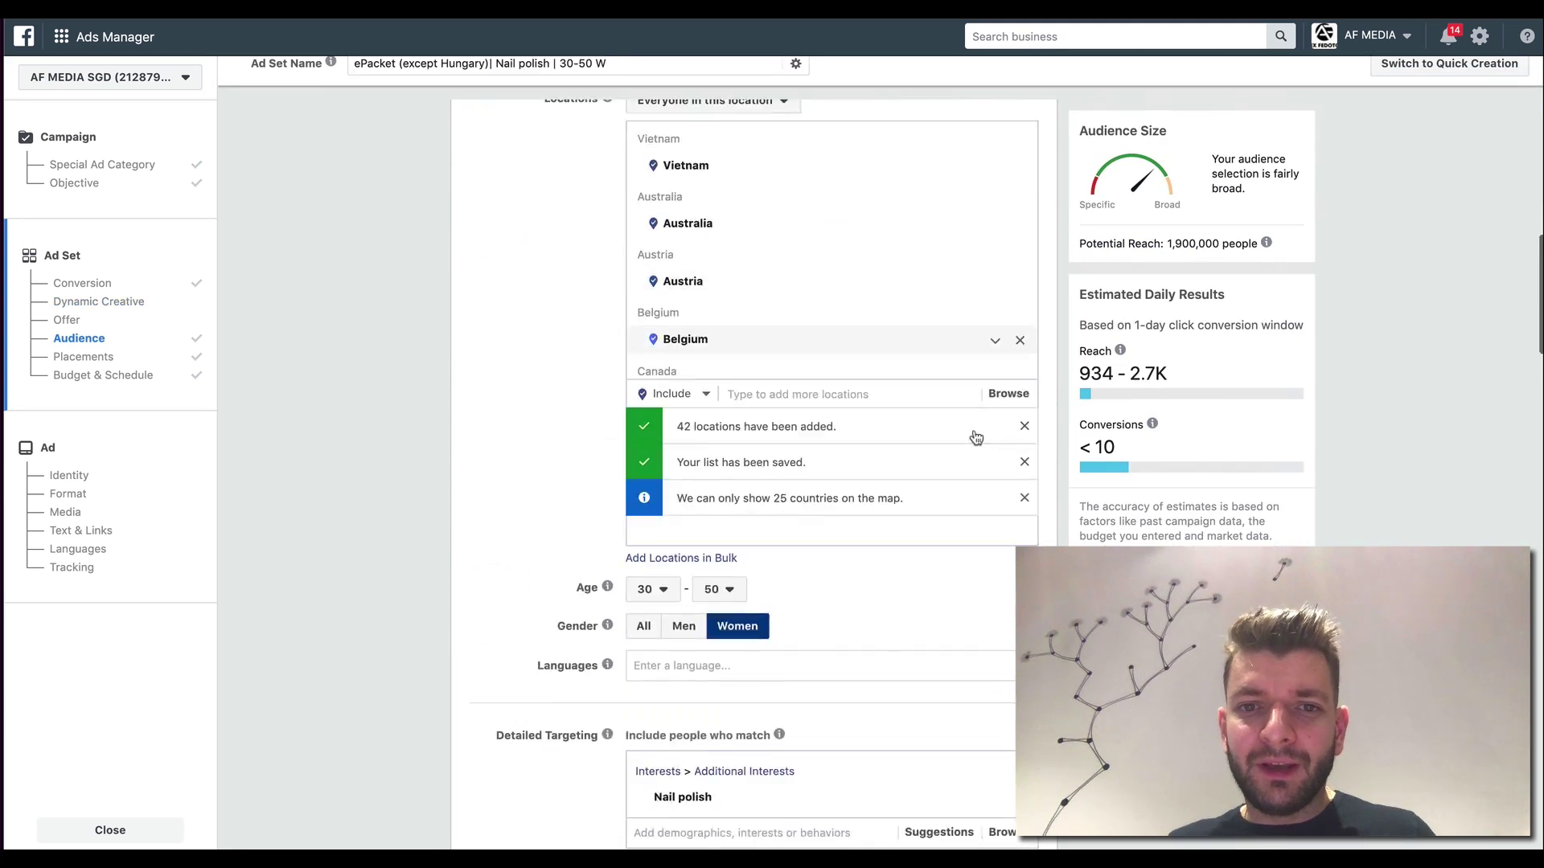
pyautogui.scroll(-4, 975, 437)
pyautogui.scroll(-3, 935, 455)
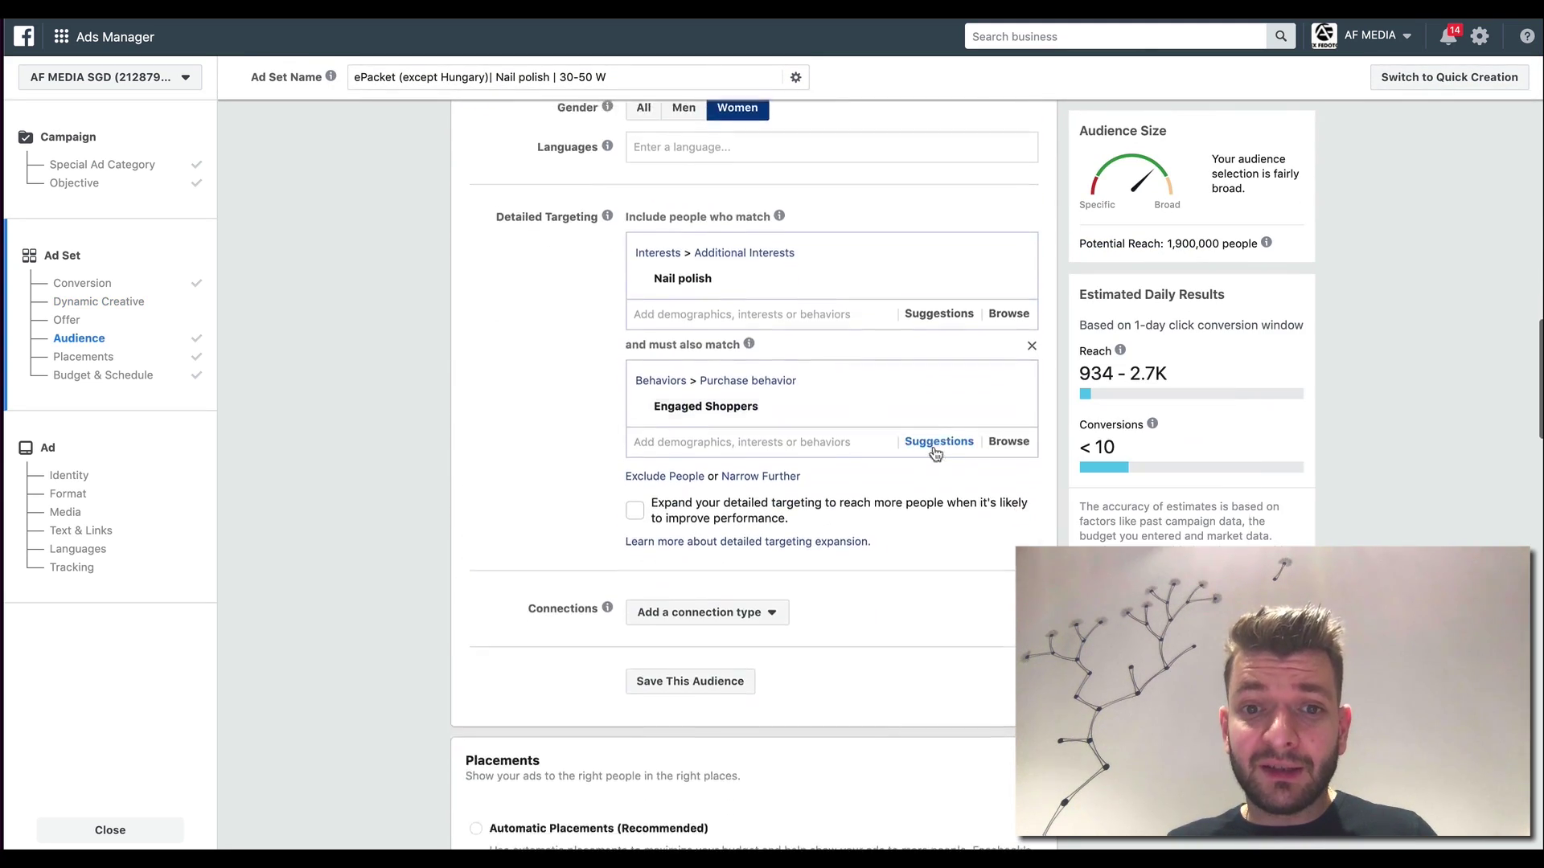
pyautogui.scroll(-15, 935, 454)
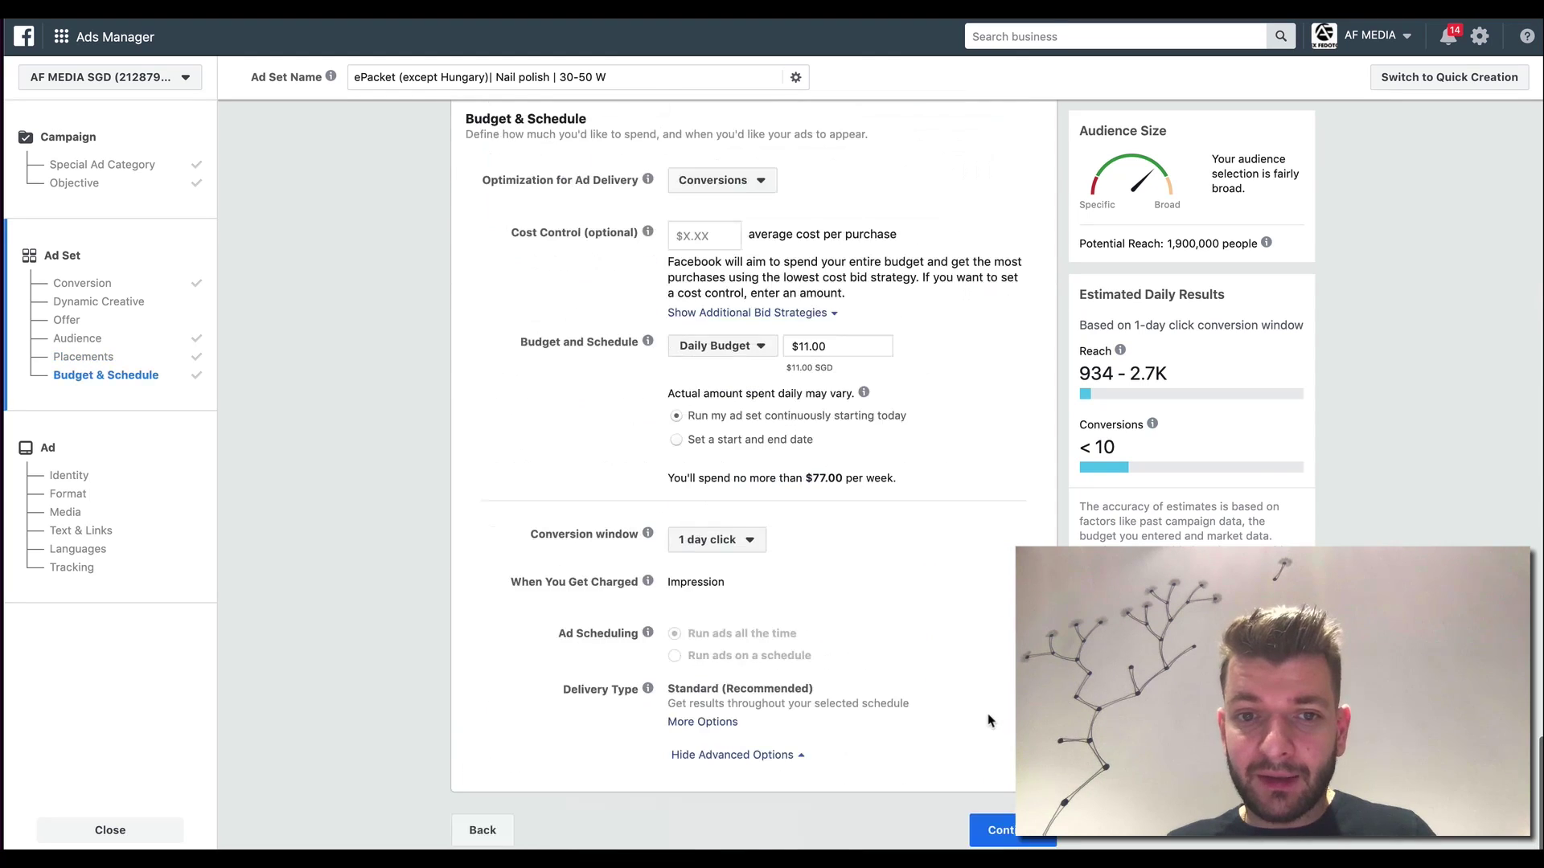
# Step: Continue to the ad step and name the ad 'Creative 1'
pyautogui.click(997, 829)
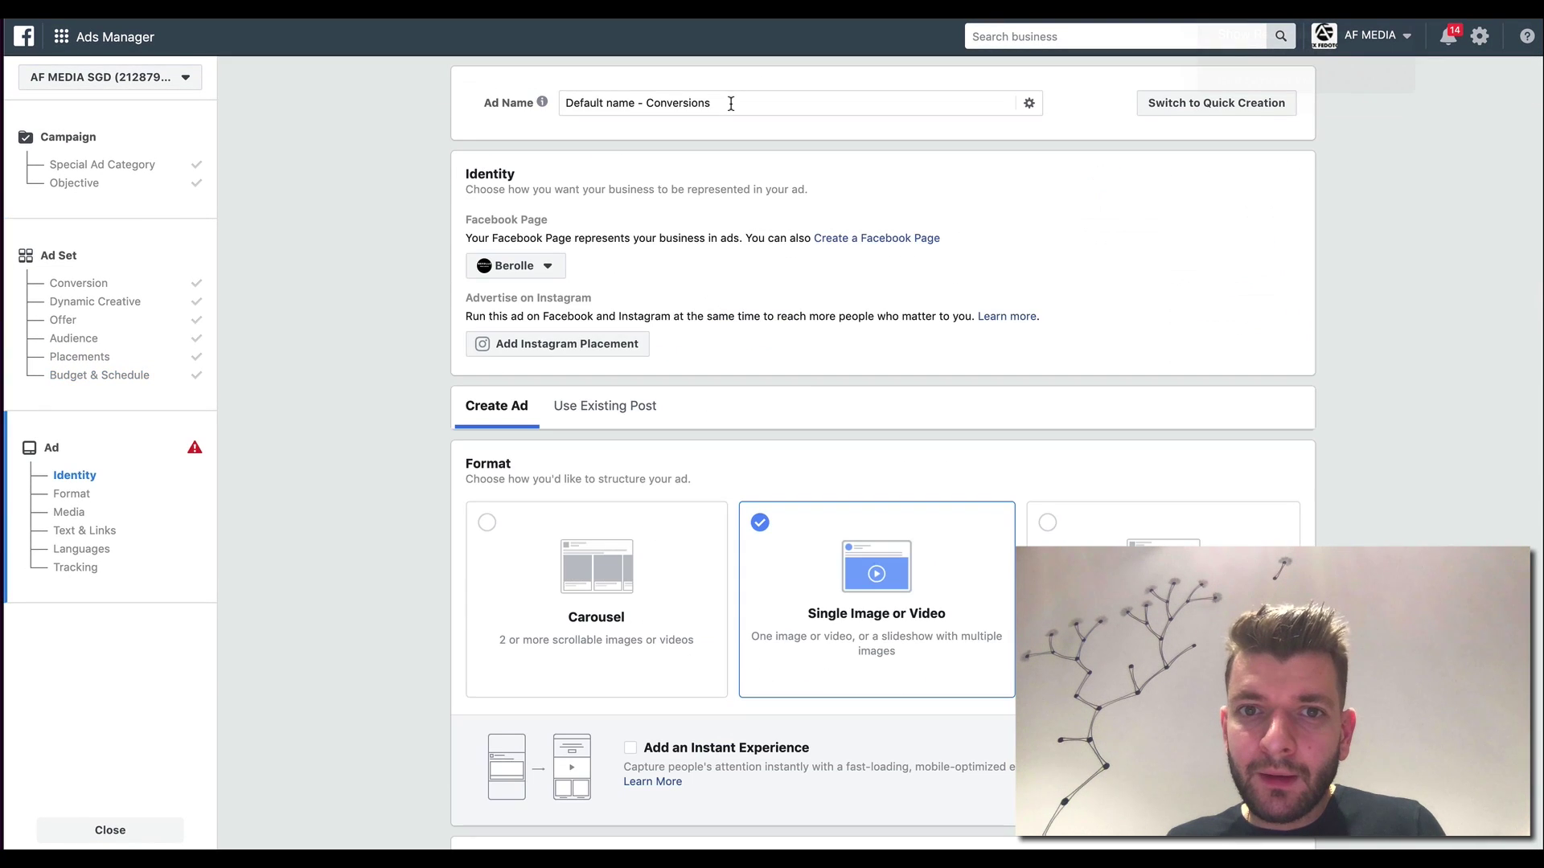
pyautogui.tripleClick(731, 103)
pyautogui.write('Cr')
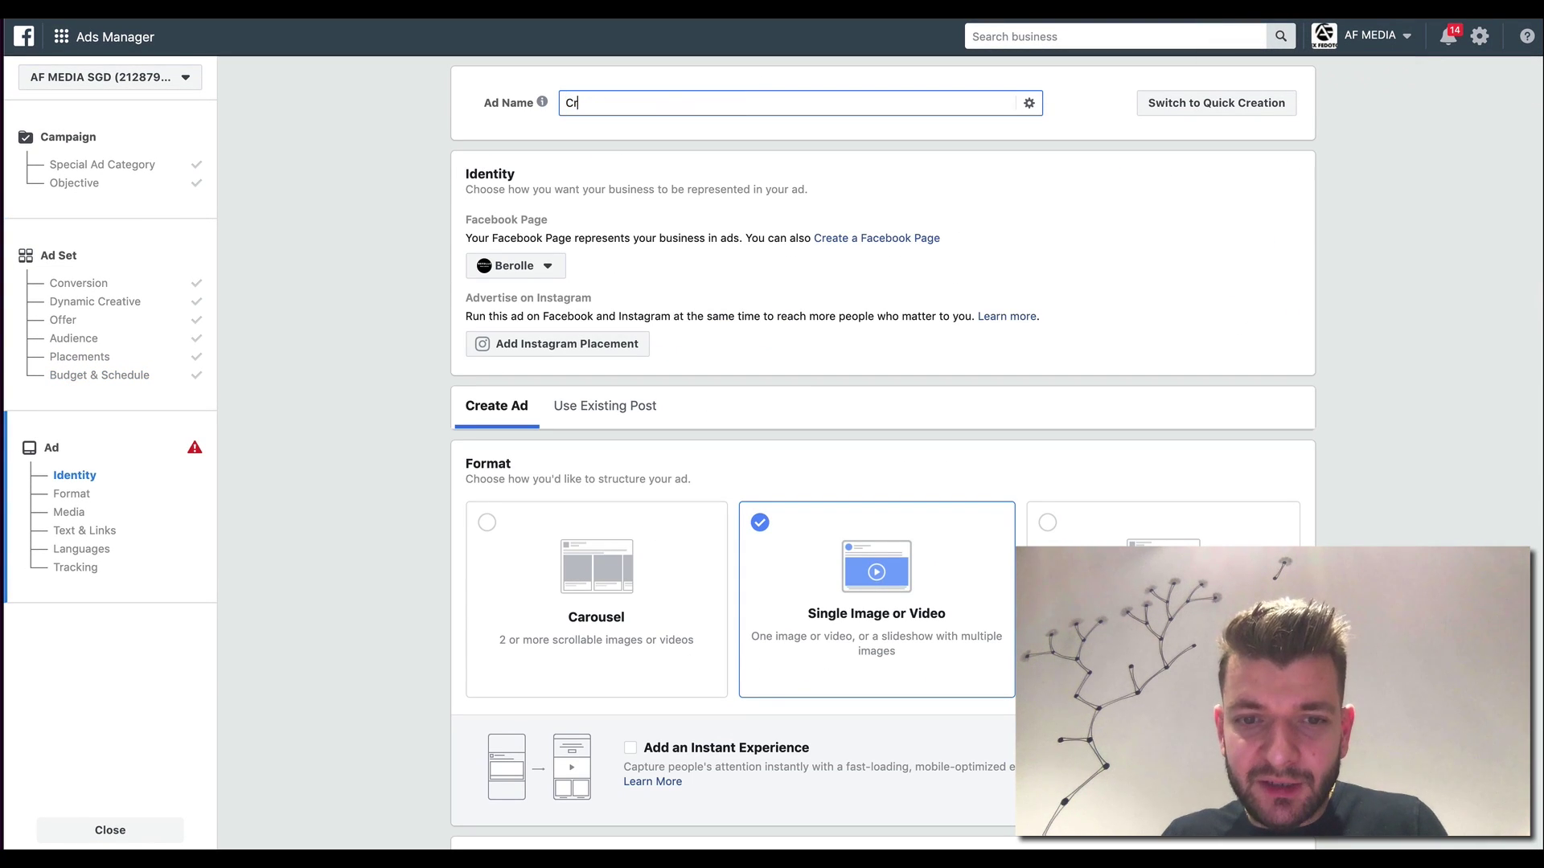
pyautogui.write('eate')
pyautogui.press('BackSpace')
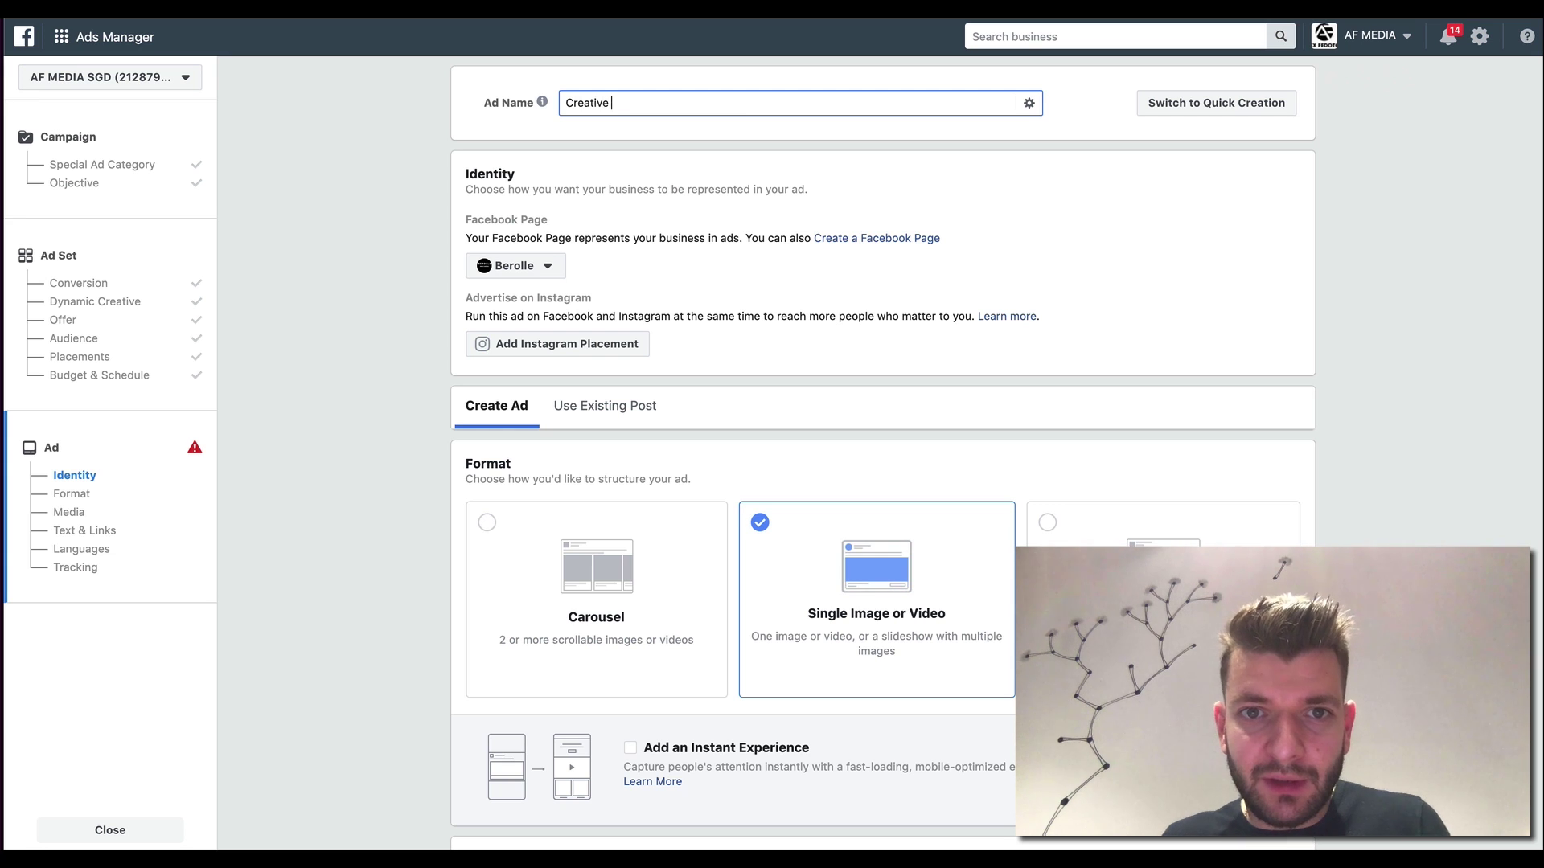
pyautogui.write('ive 1')
pyautogui.click(730, 134)
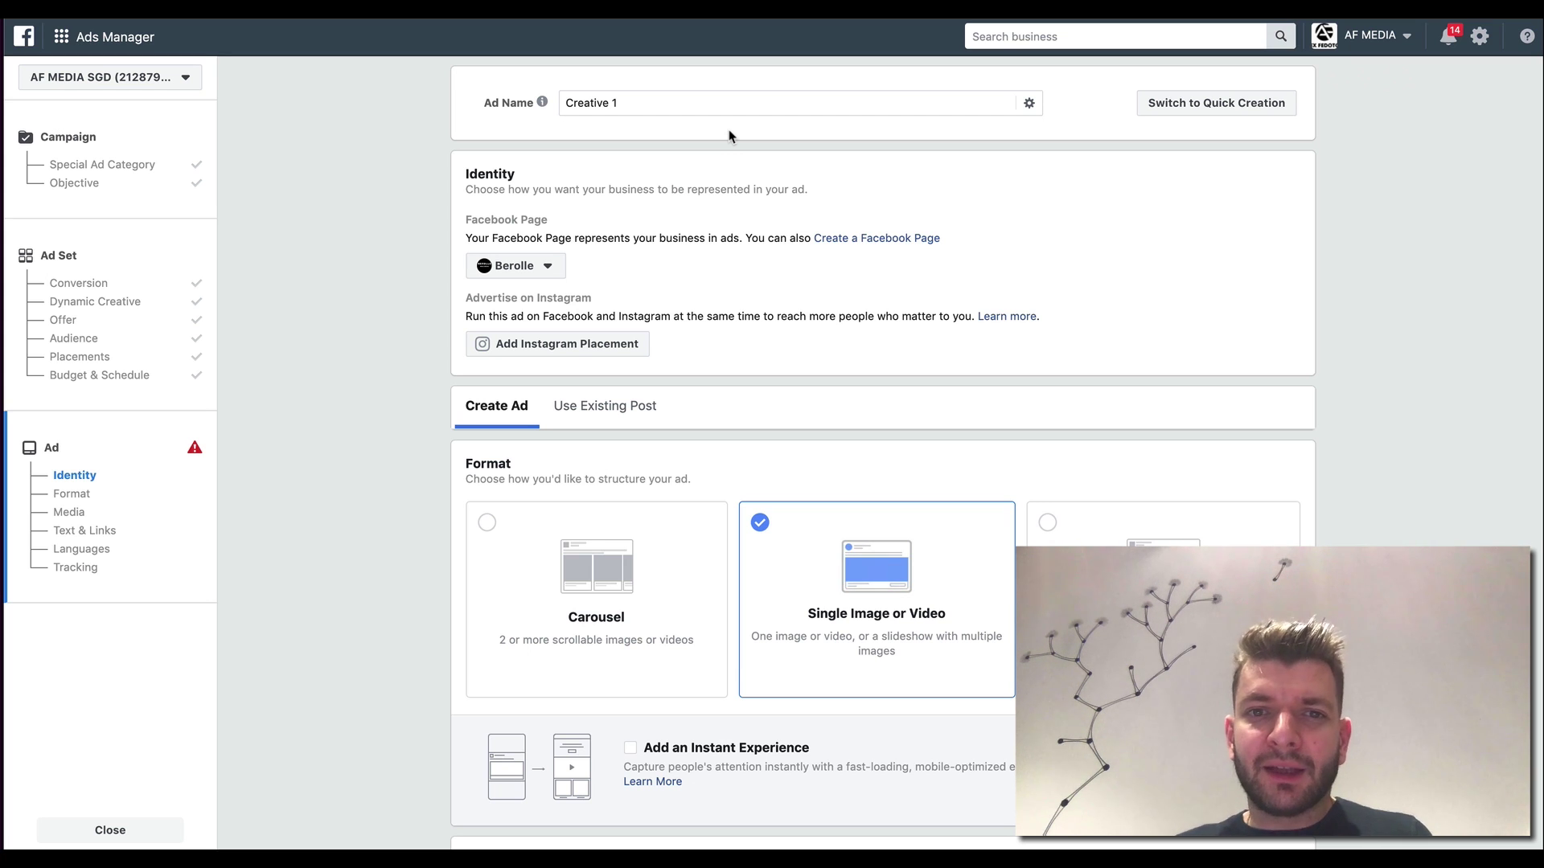
# Step: Append 'Nail Polish Red' to the ad name and start adding media
pyautogui.click(686, 109)
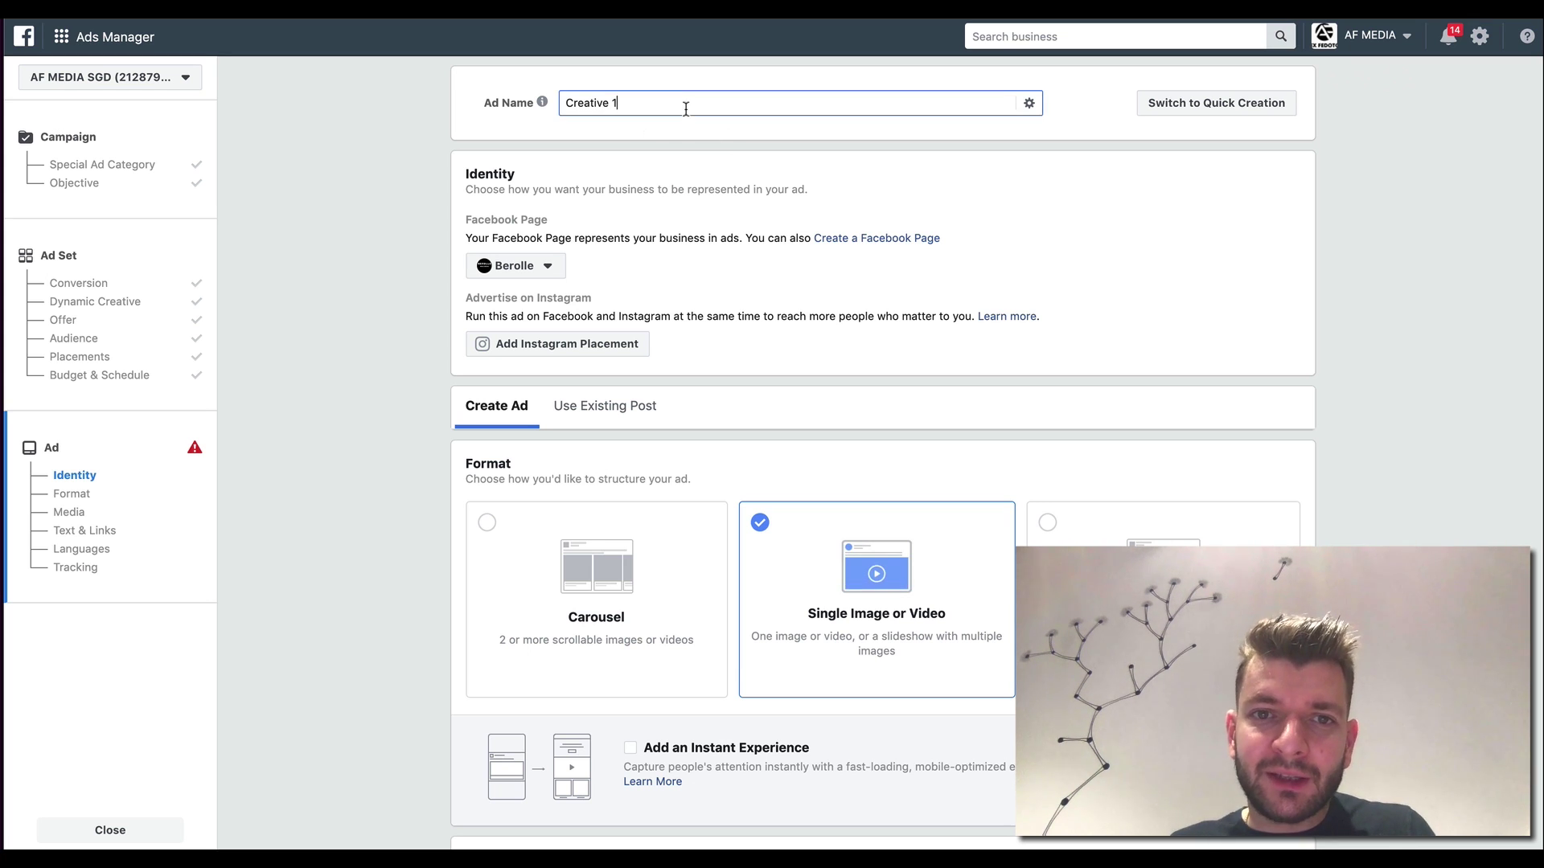
pyautogui.write('Nail')
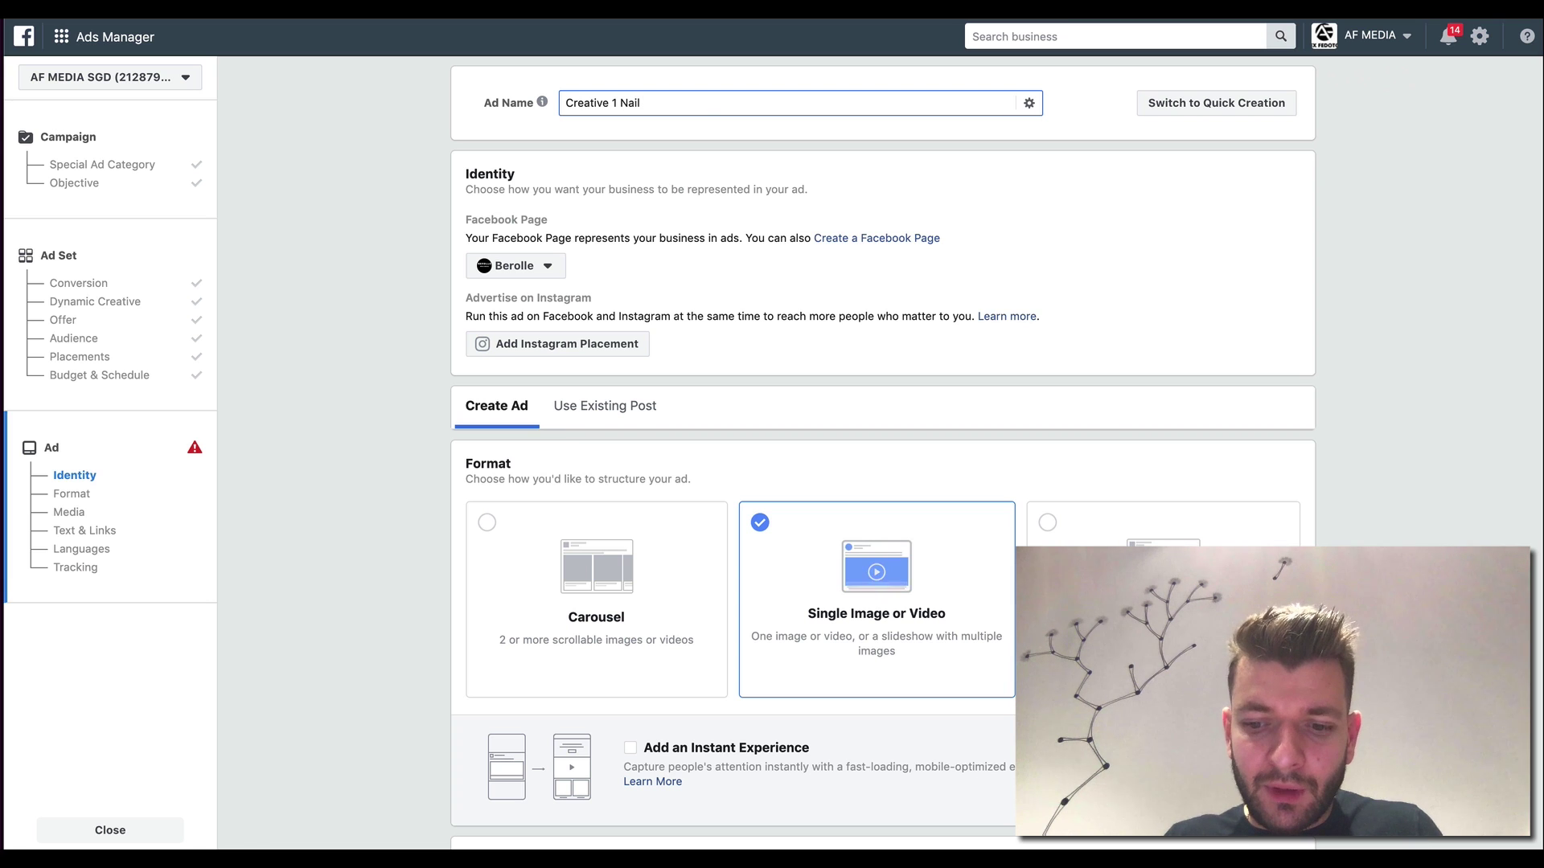
pyautogui.write(' Pol')
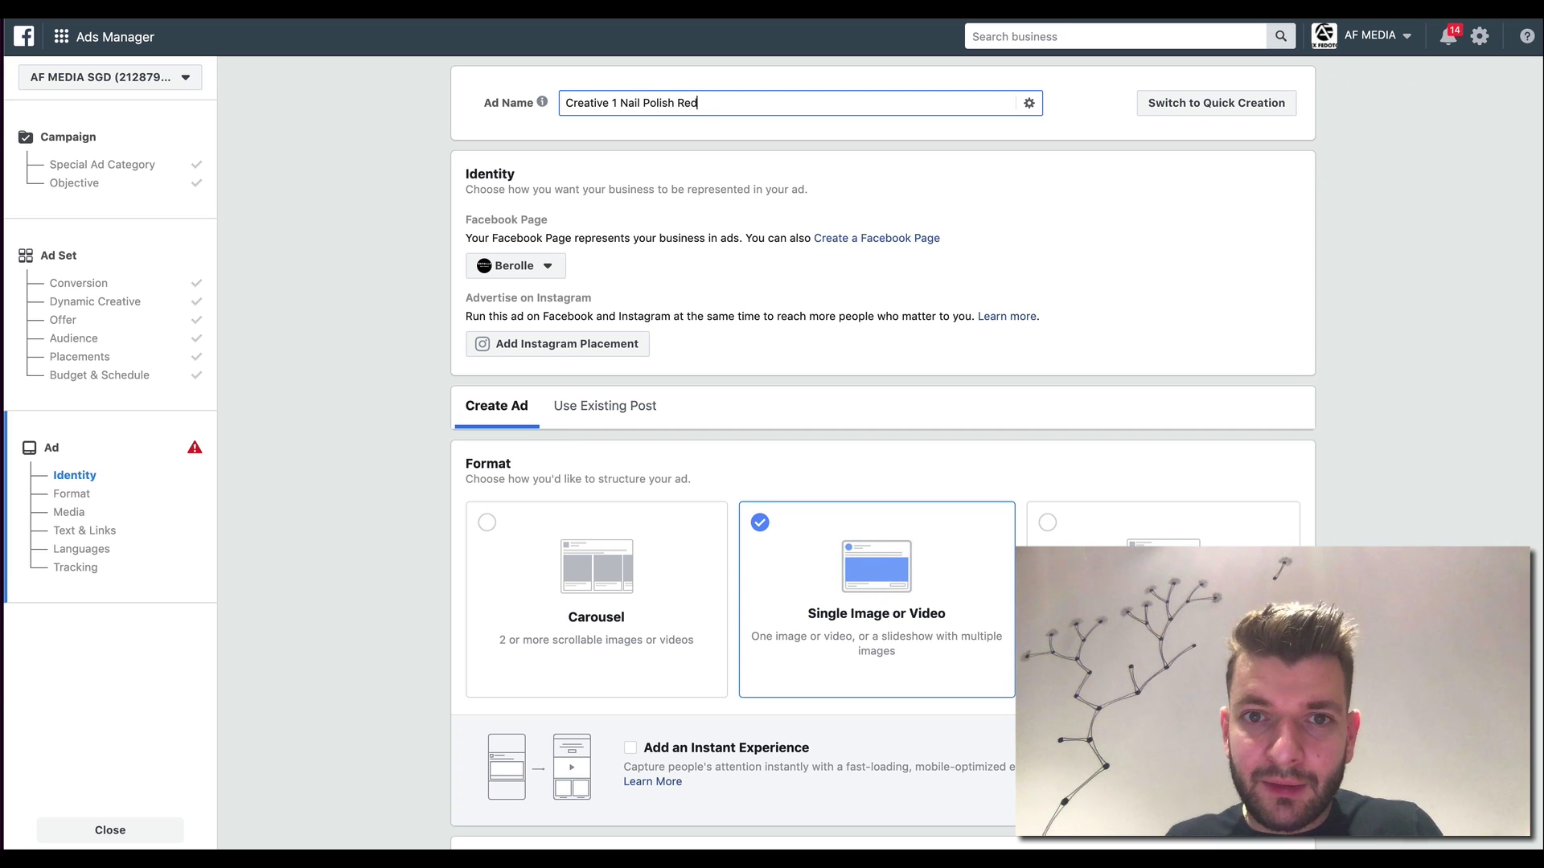
pyautogui.write('ish Red')
pyautogui.scroll(-8, 868, 354)
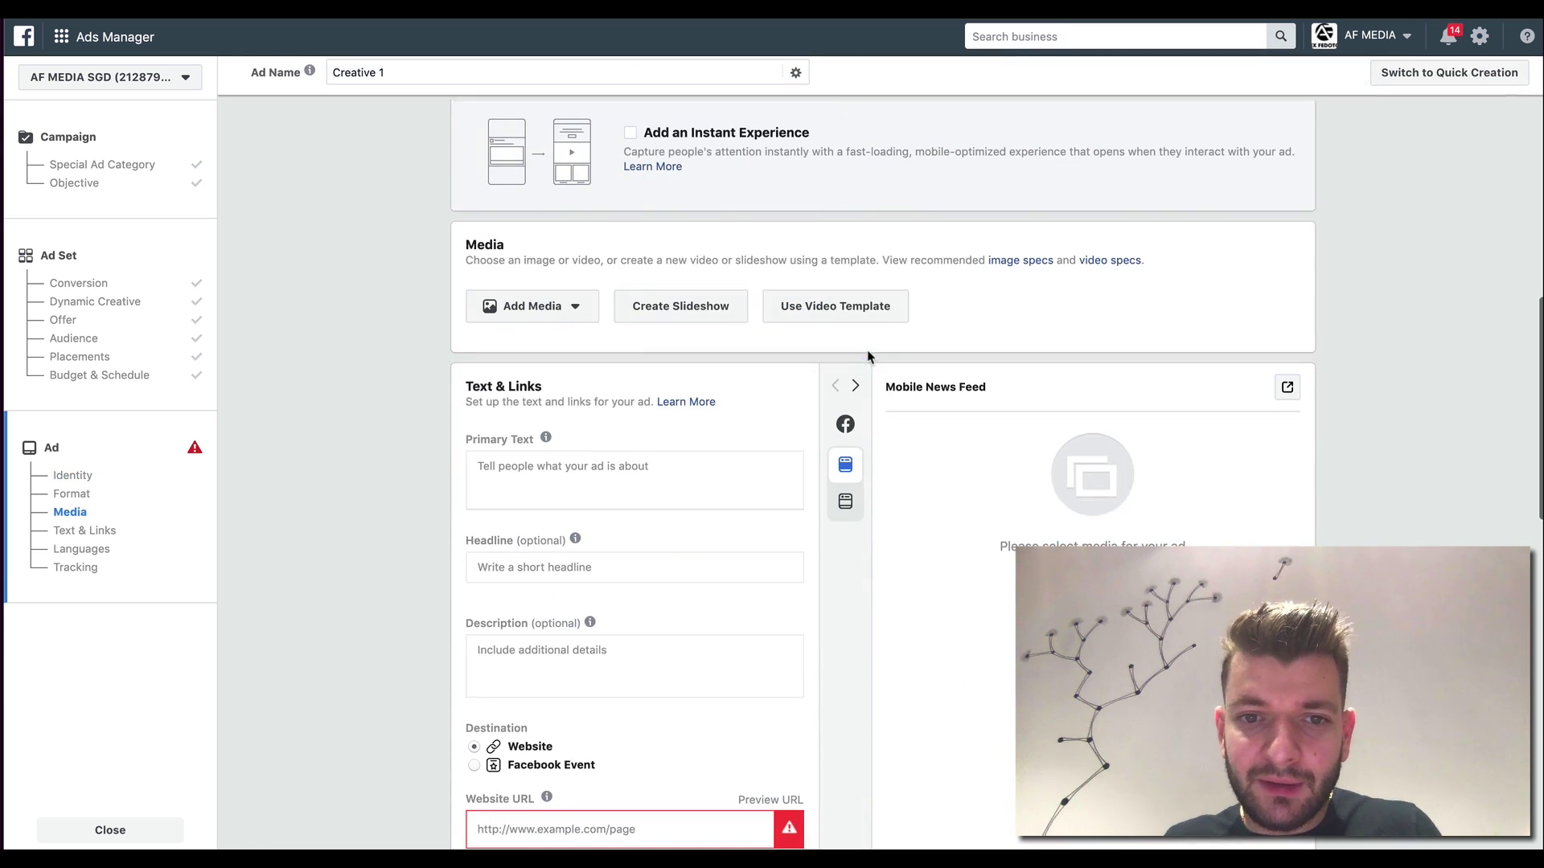
pyautogui.click(576, 305)
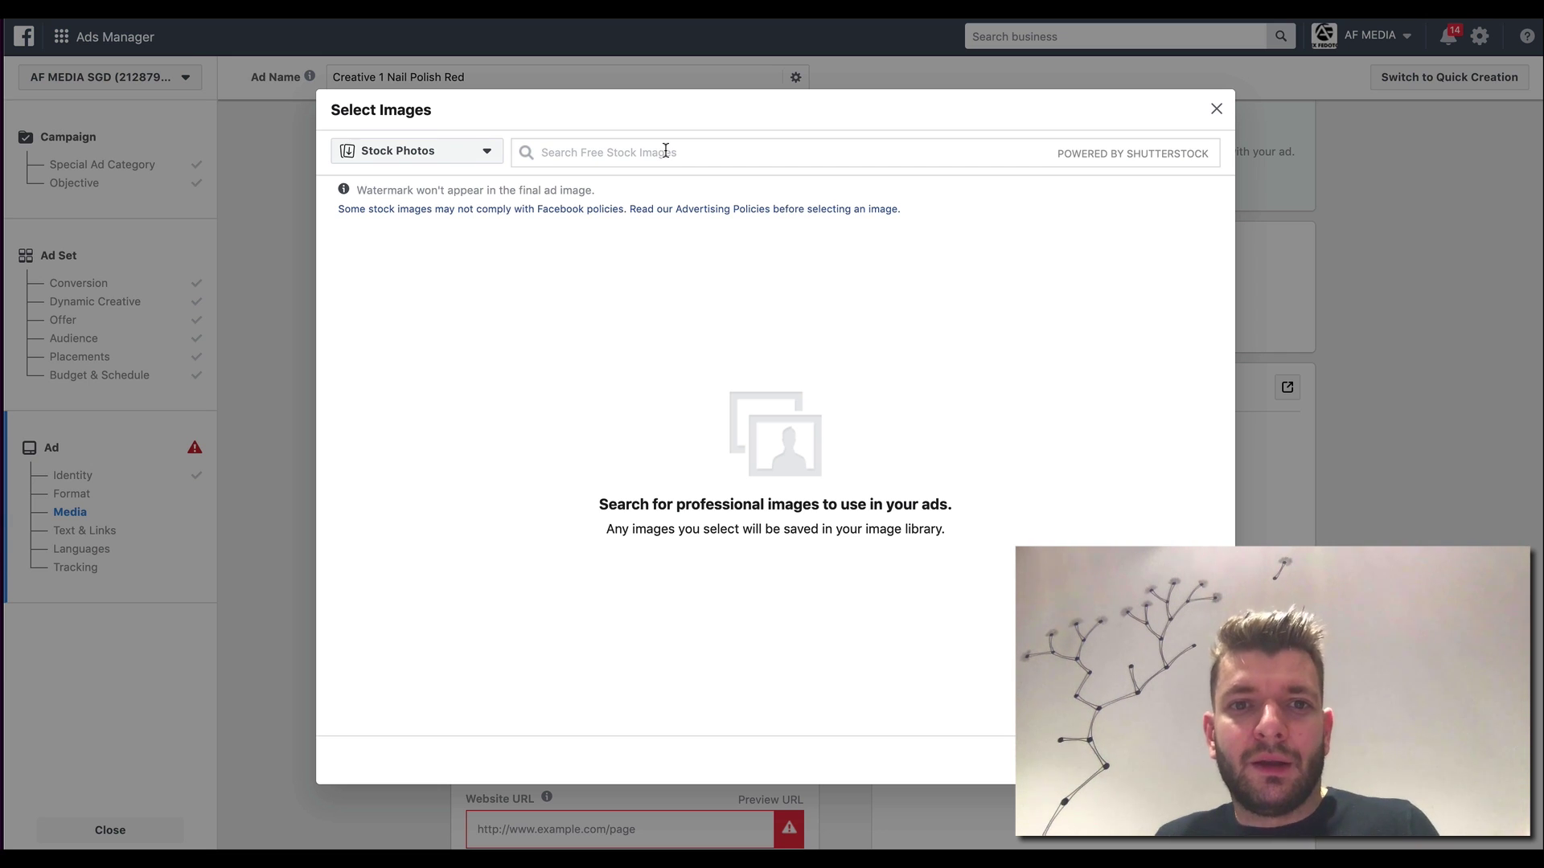
# Step: Search stock photos for nail polish red and use the red-lips photo as the ad image
pyautogui.write('nail polish red')
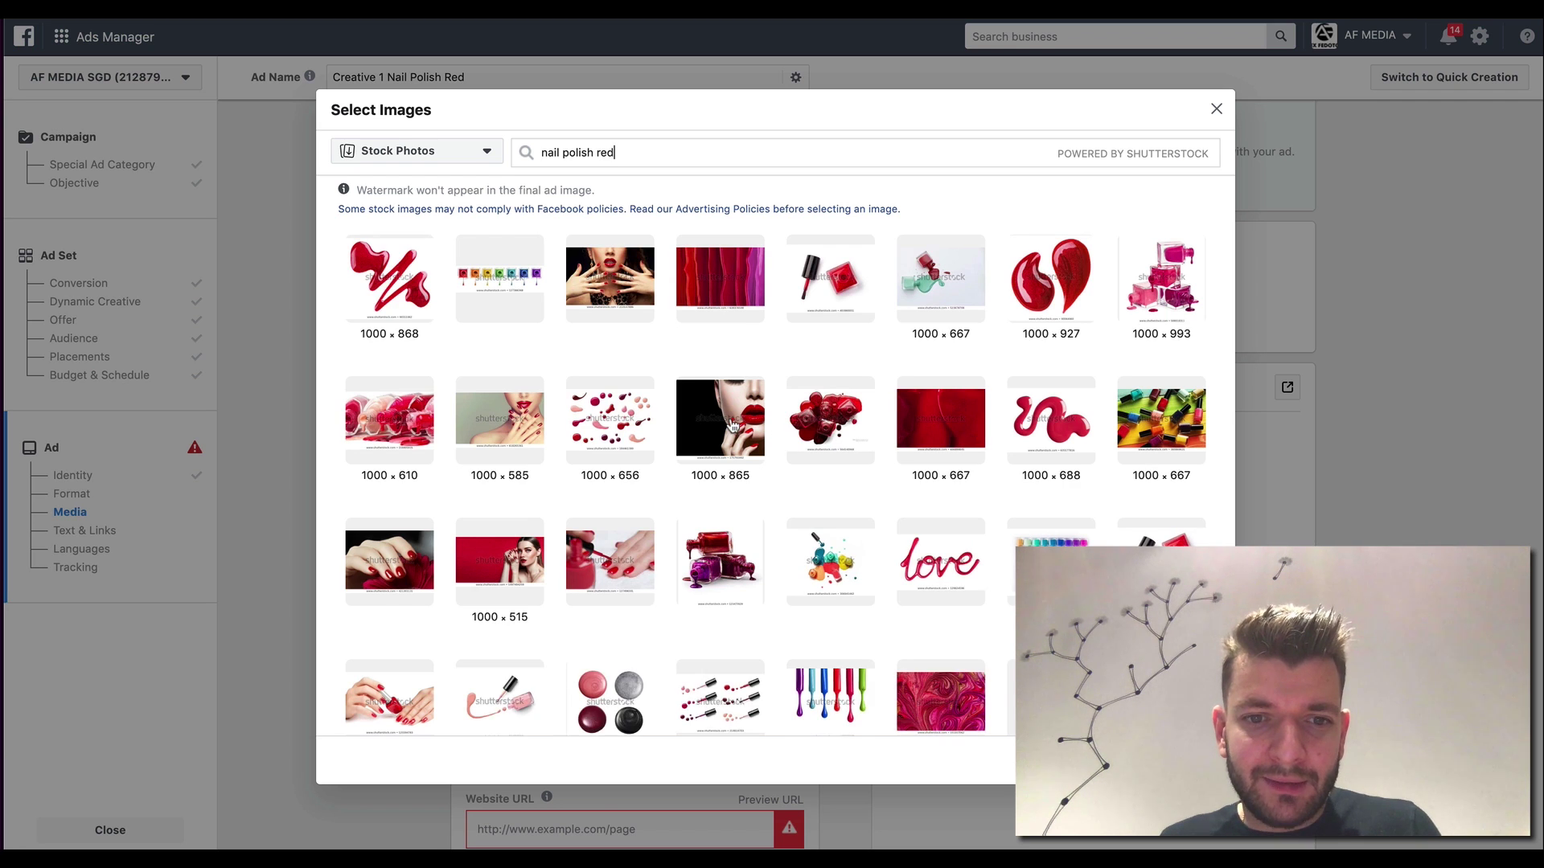
pyautogui.click(730, 420)
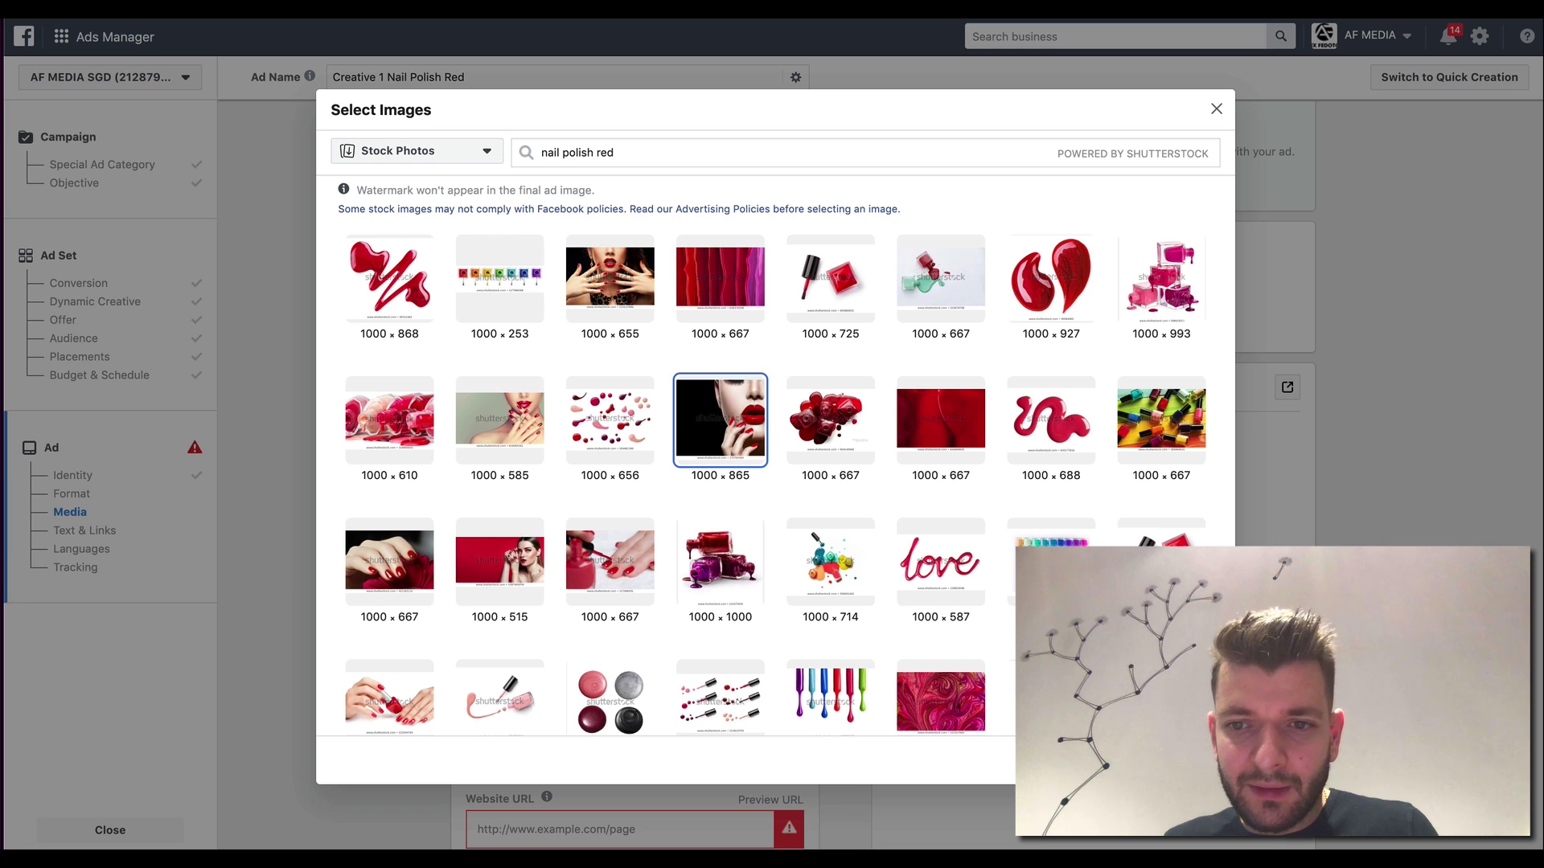
pyautogui.scroll(-3, 1009, 561)
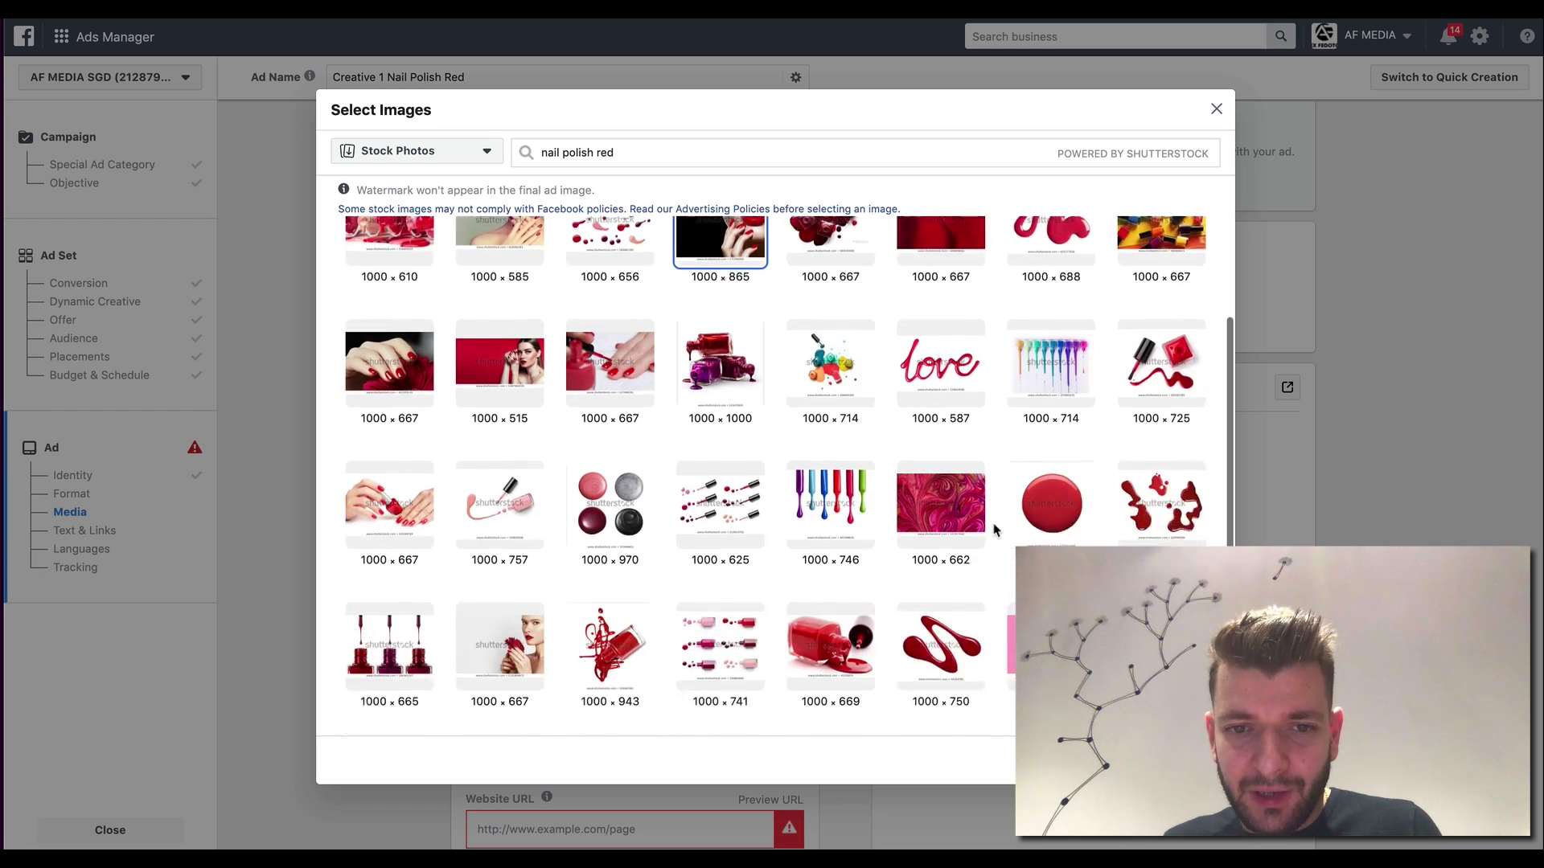
pyautogui.scroll(3, 1037, 500)
pyautogui.press('Escape')
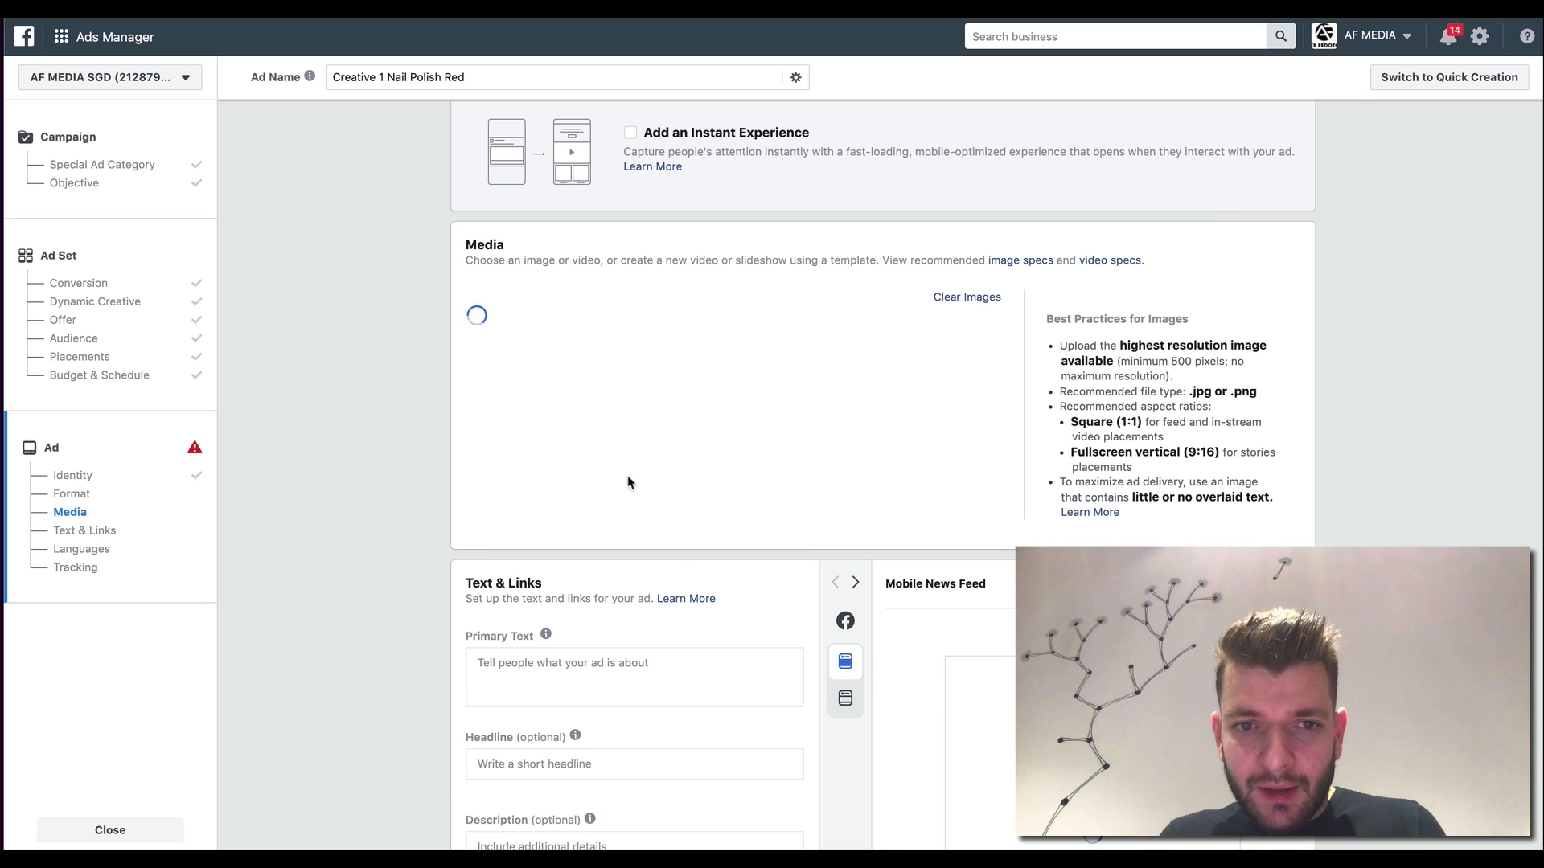
# Step: Write primary text about saving $500 a year on manicures for women worldwide
pyautogui.click(632, 378)
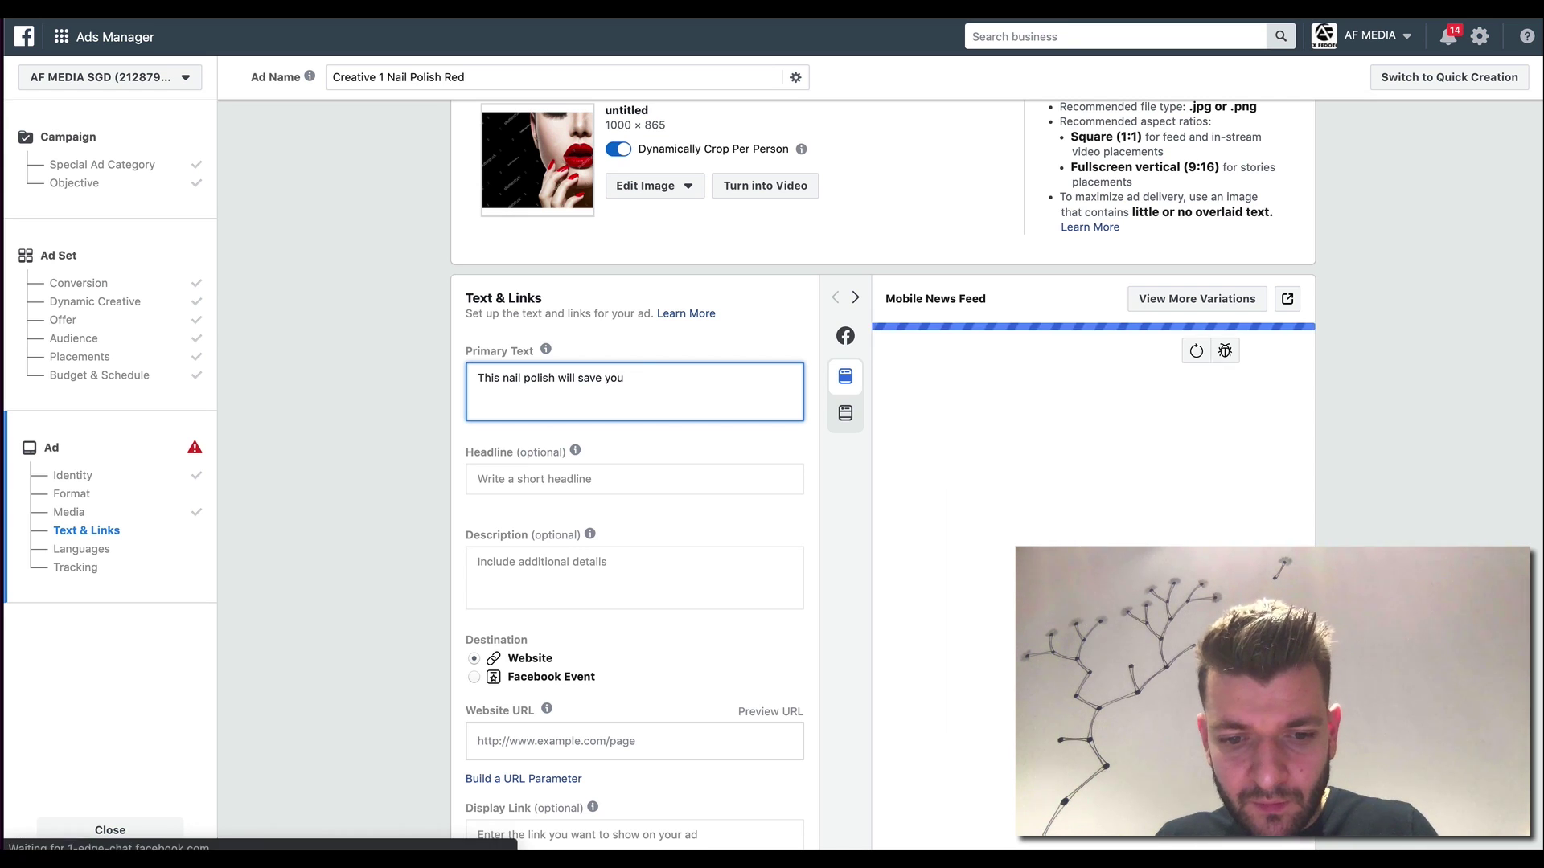
pyautogui.write('$5')
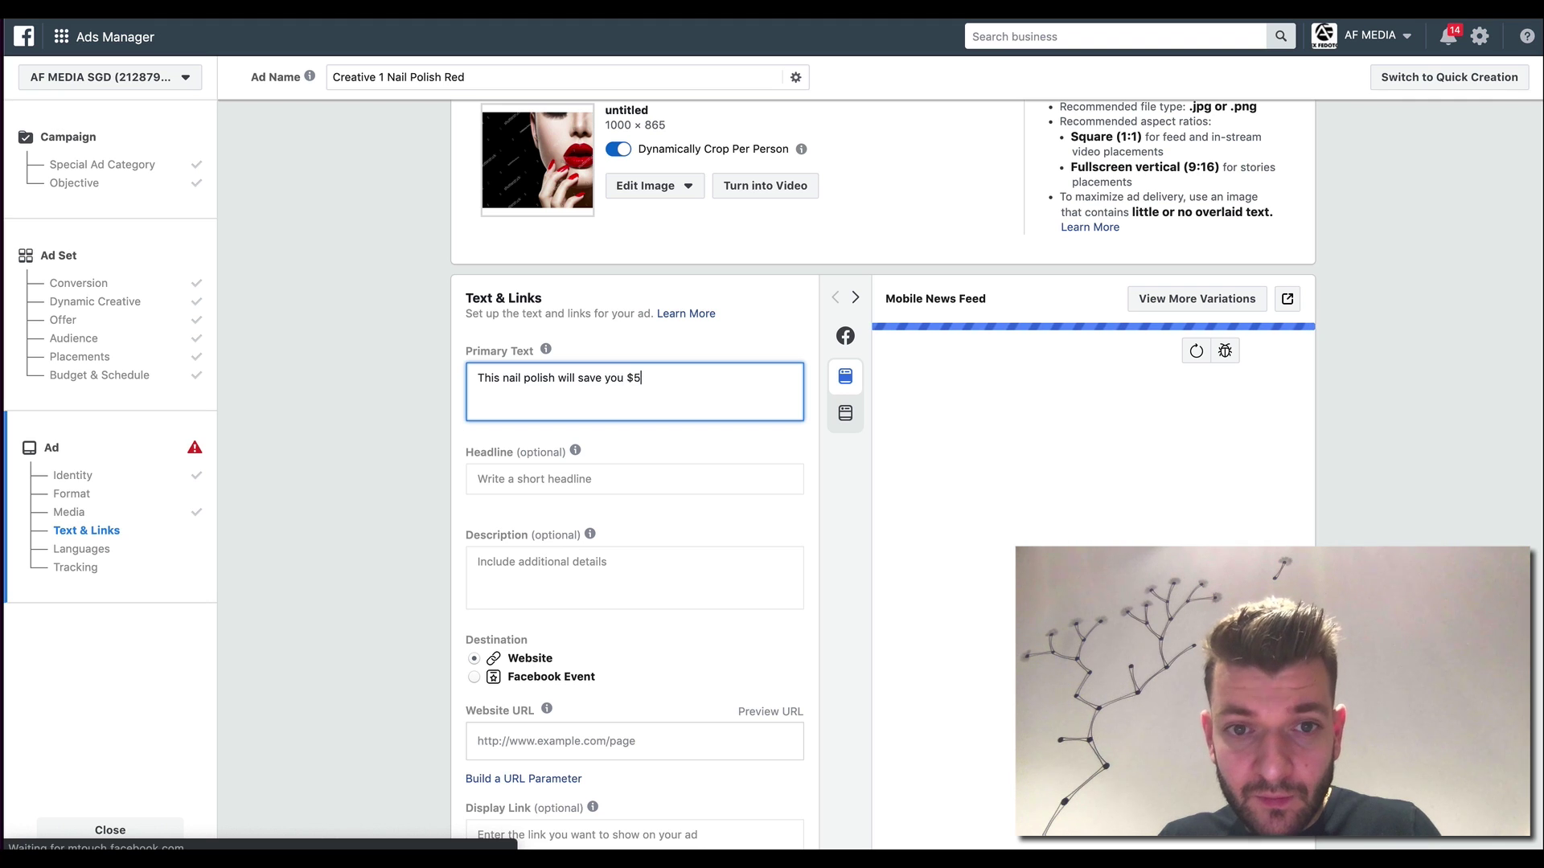
pyautogui.write('00 a year on exp')
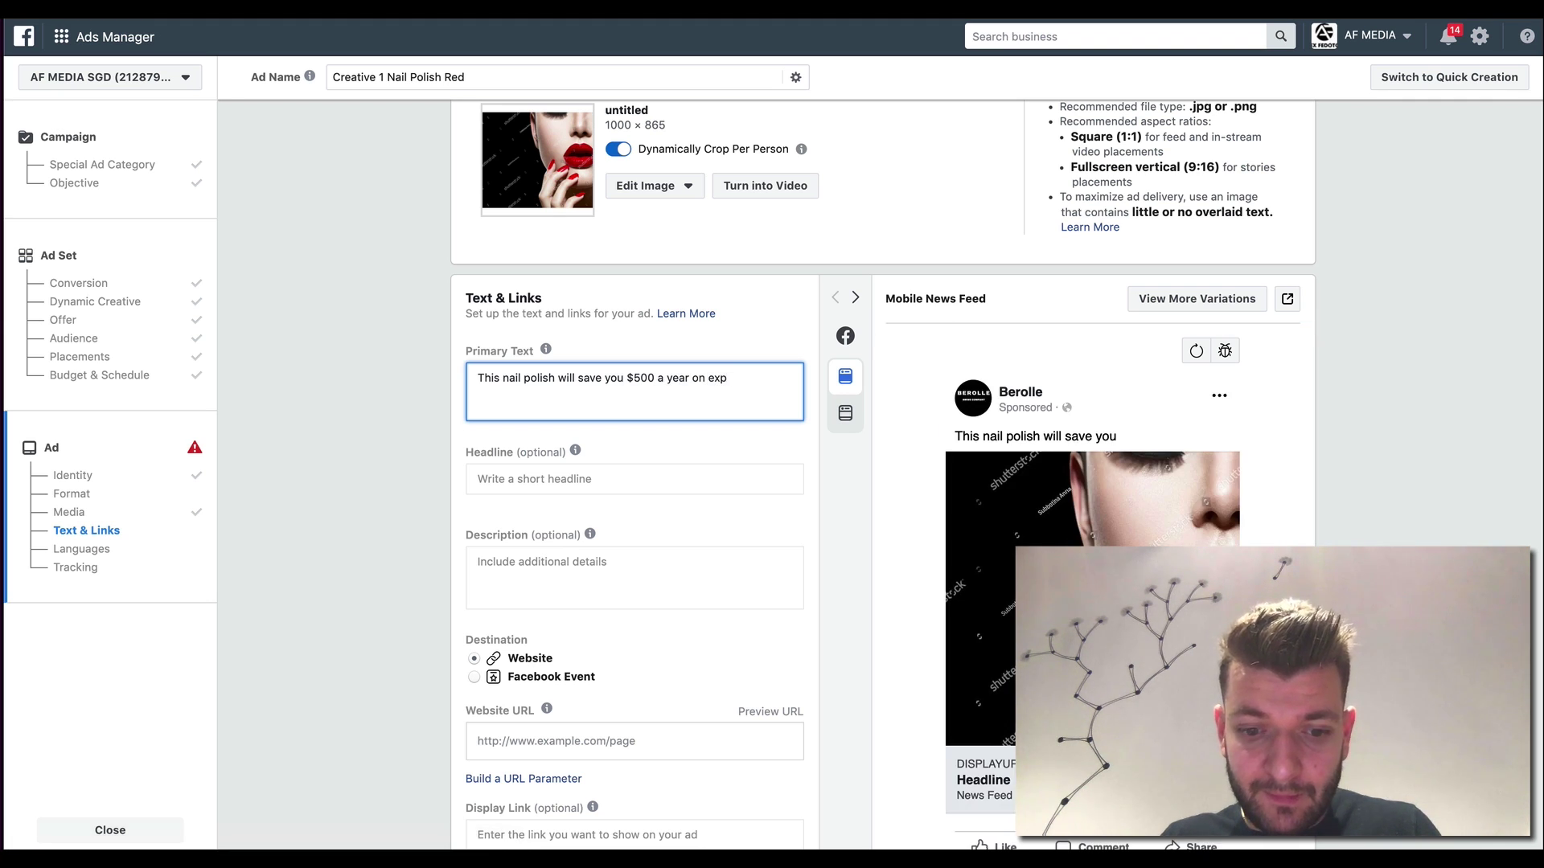
pyautogui.write('ensive manicure')
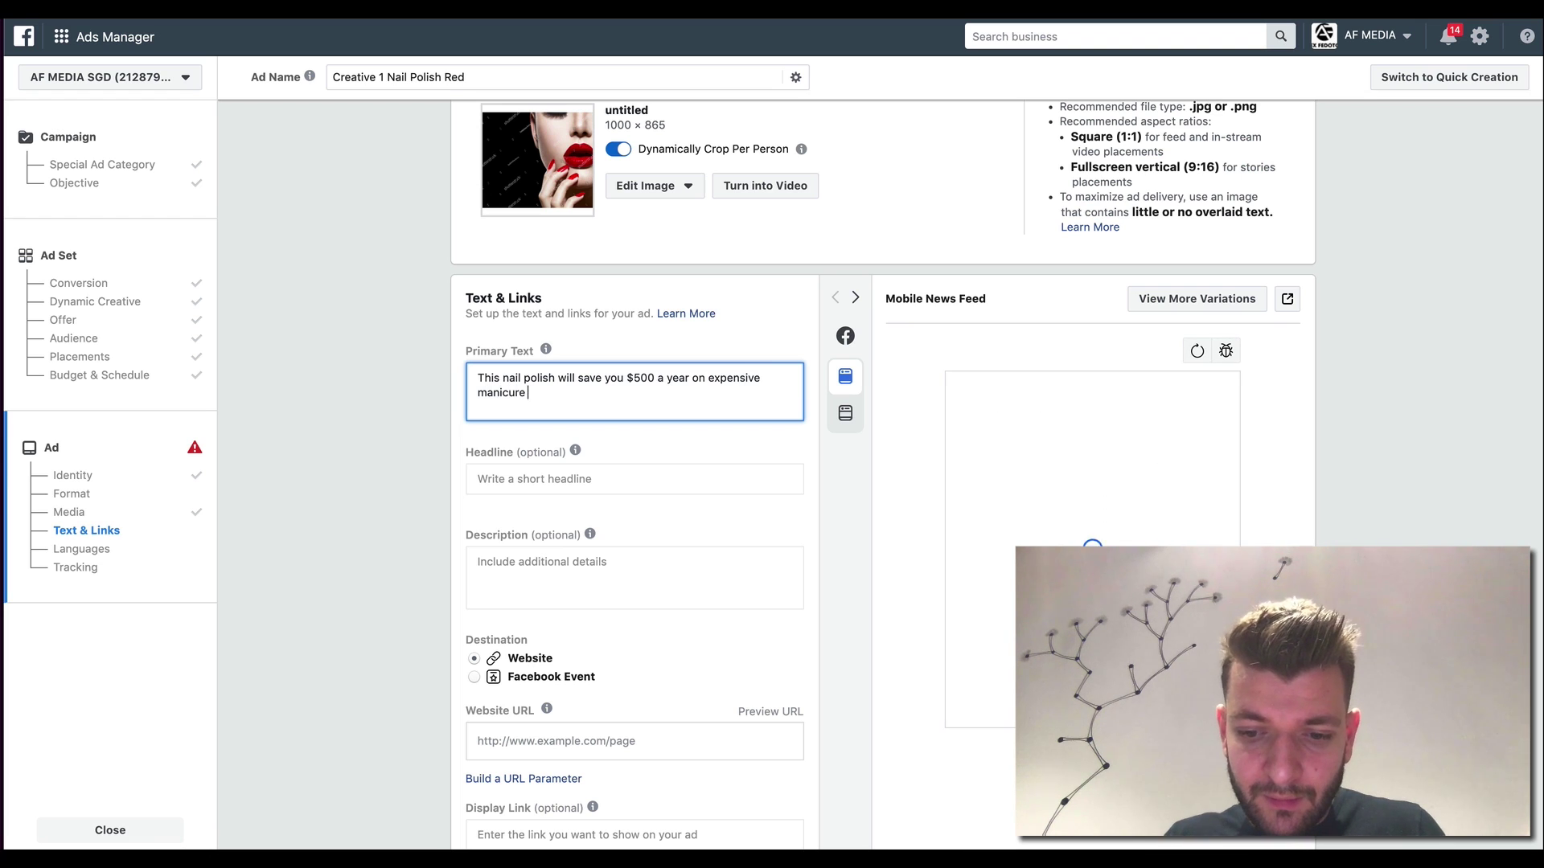
pyautogui.write(' procedur')
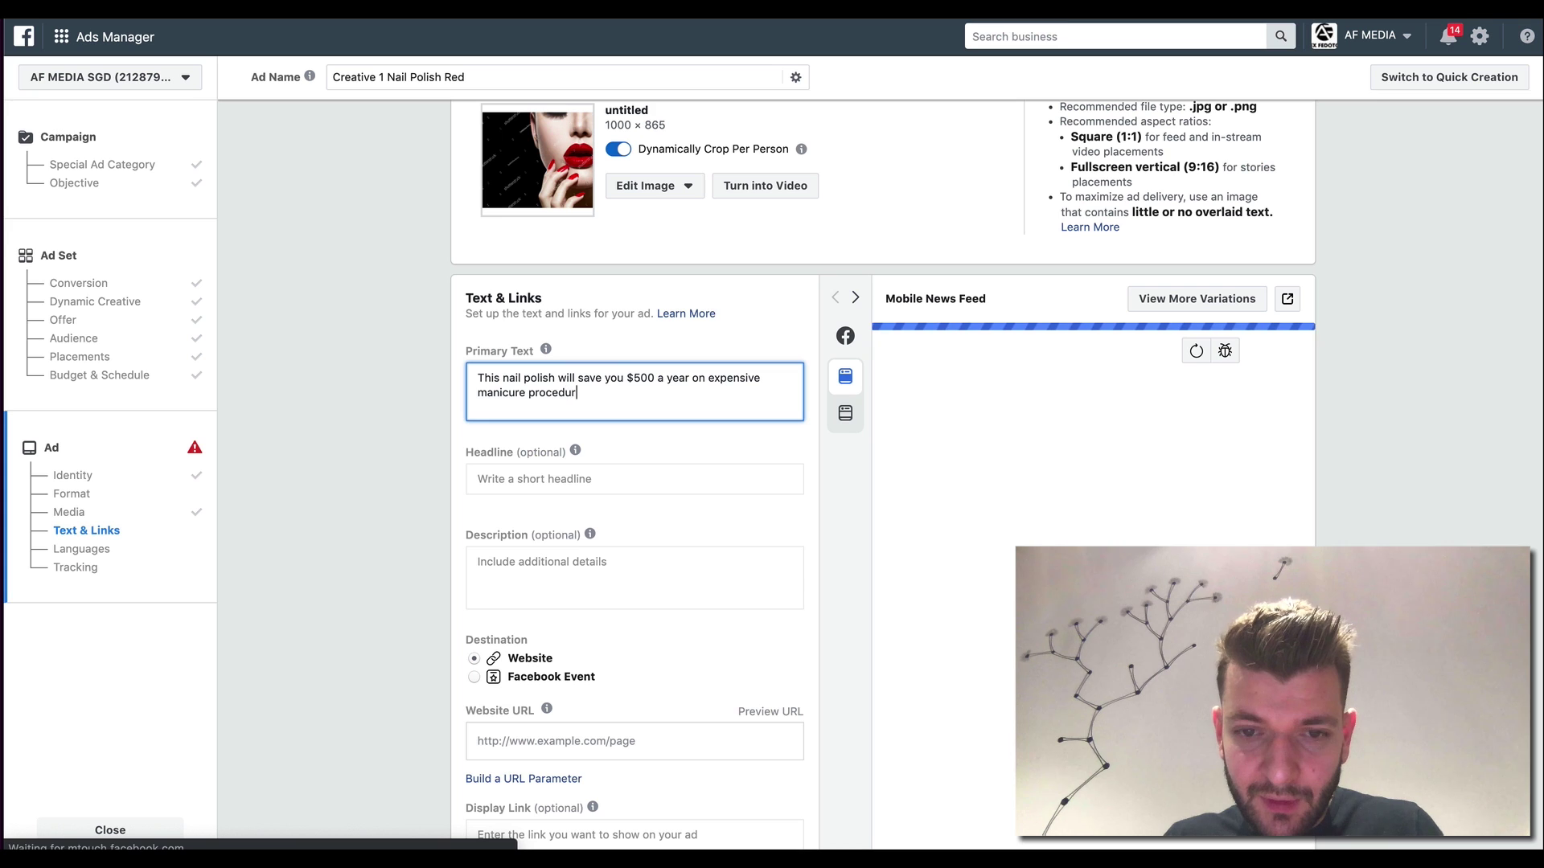
pyautogui.write('es. Trusted by celebriti')
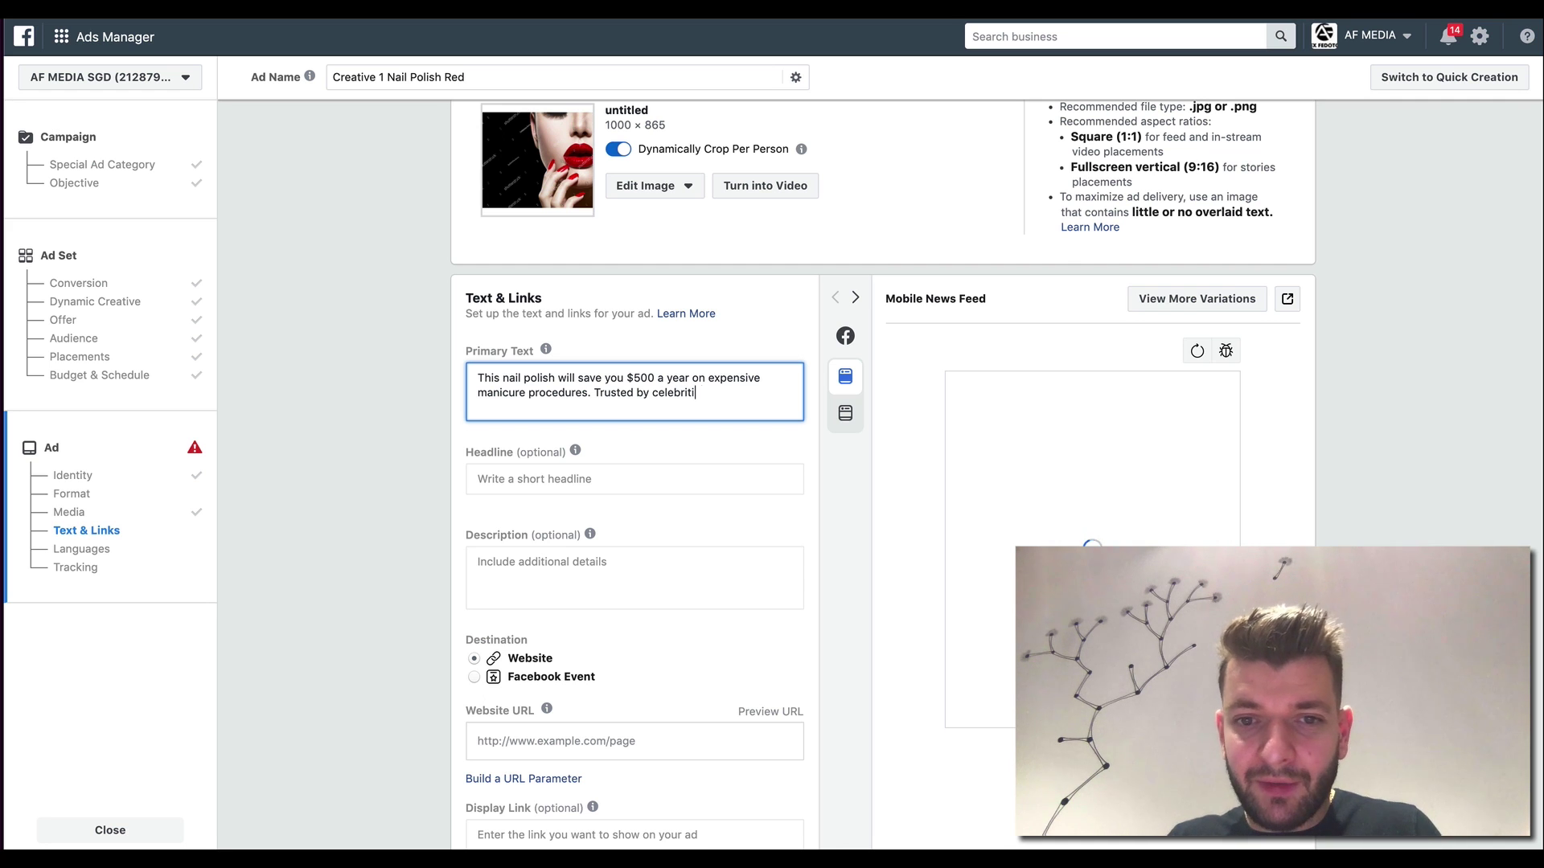
pyautogui.write('es')
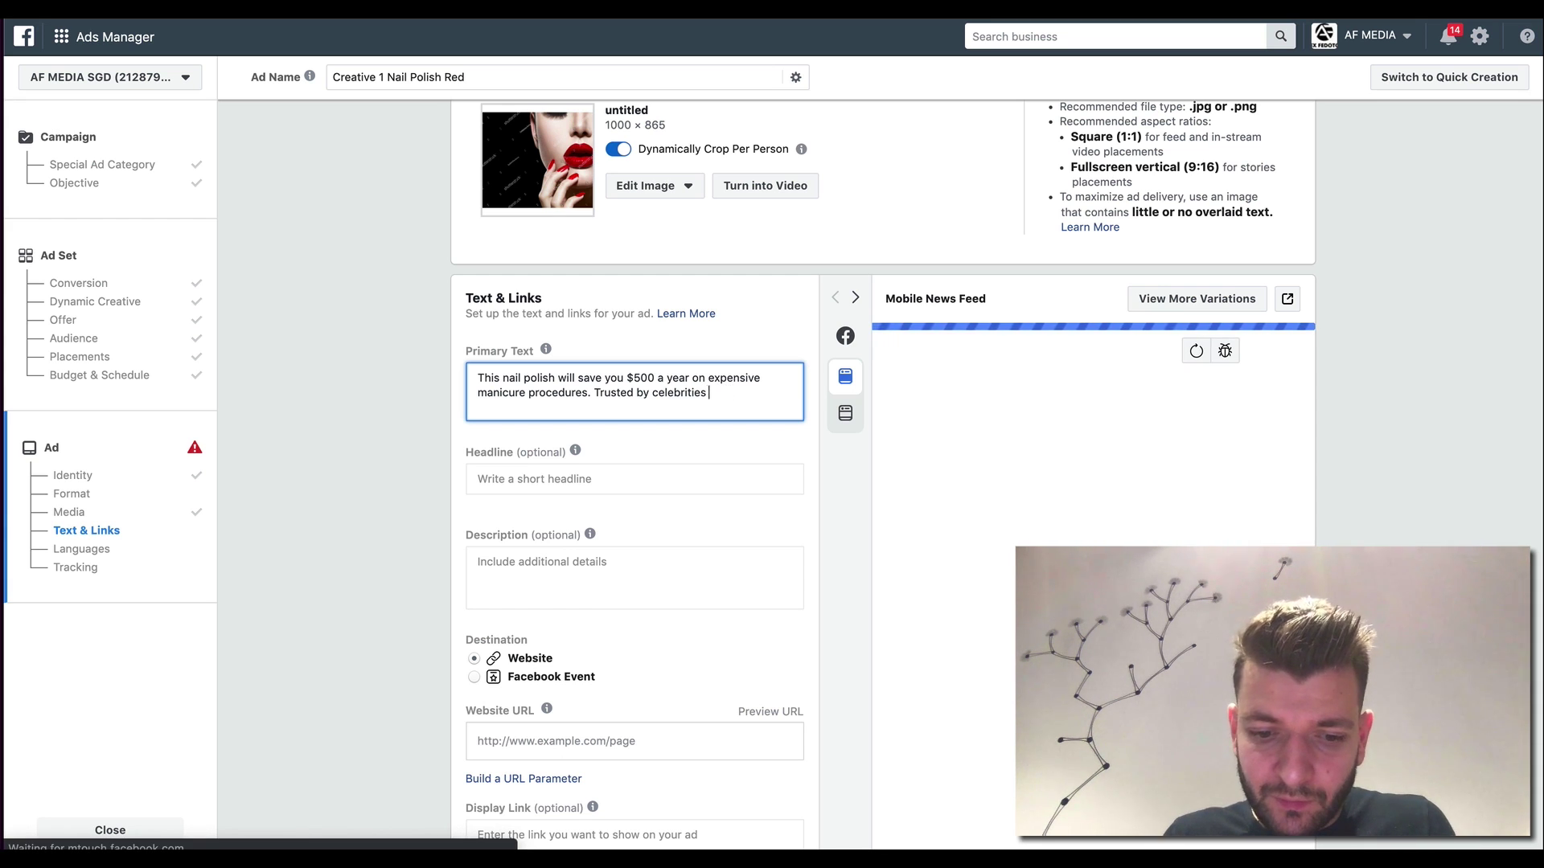
pyautogui.write('and women')
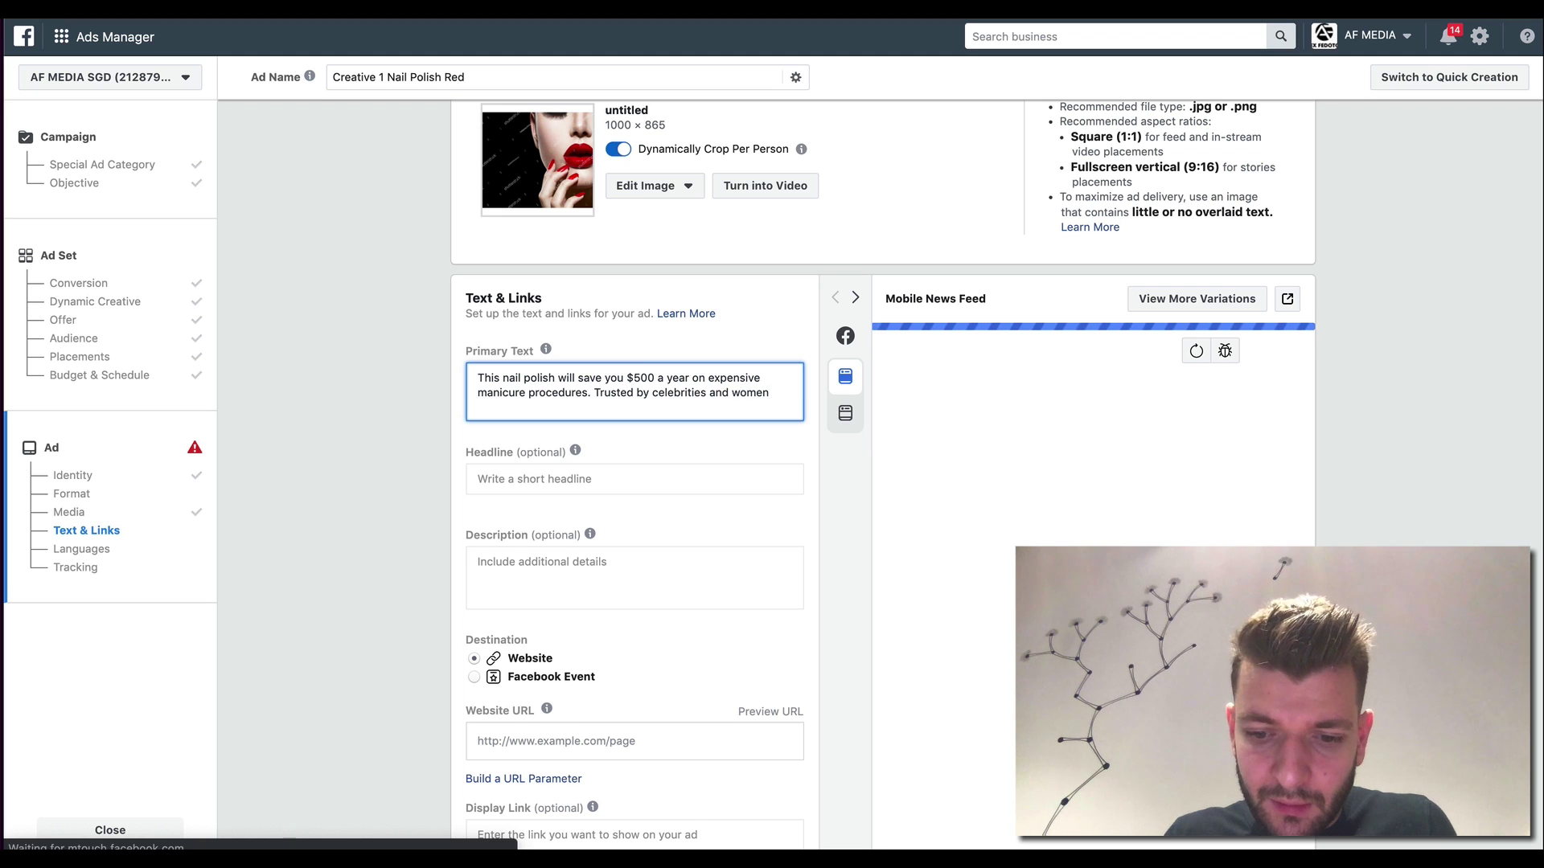
pyautogui.write(' worldsi')
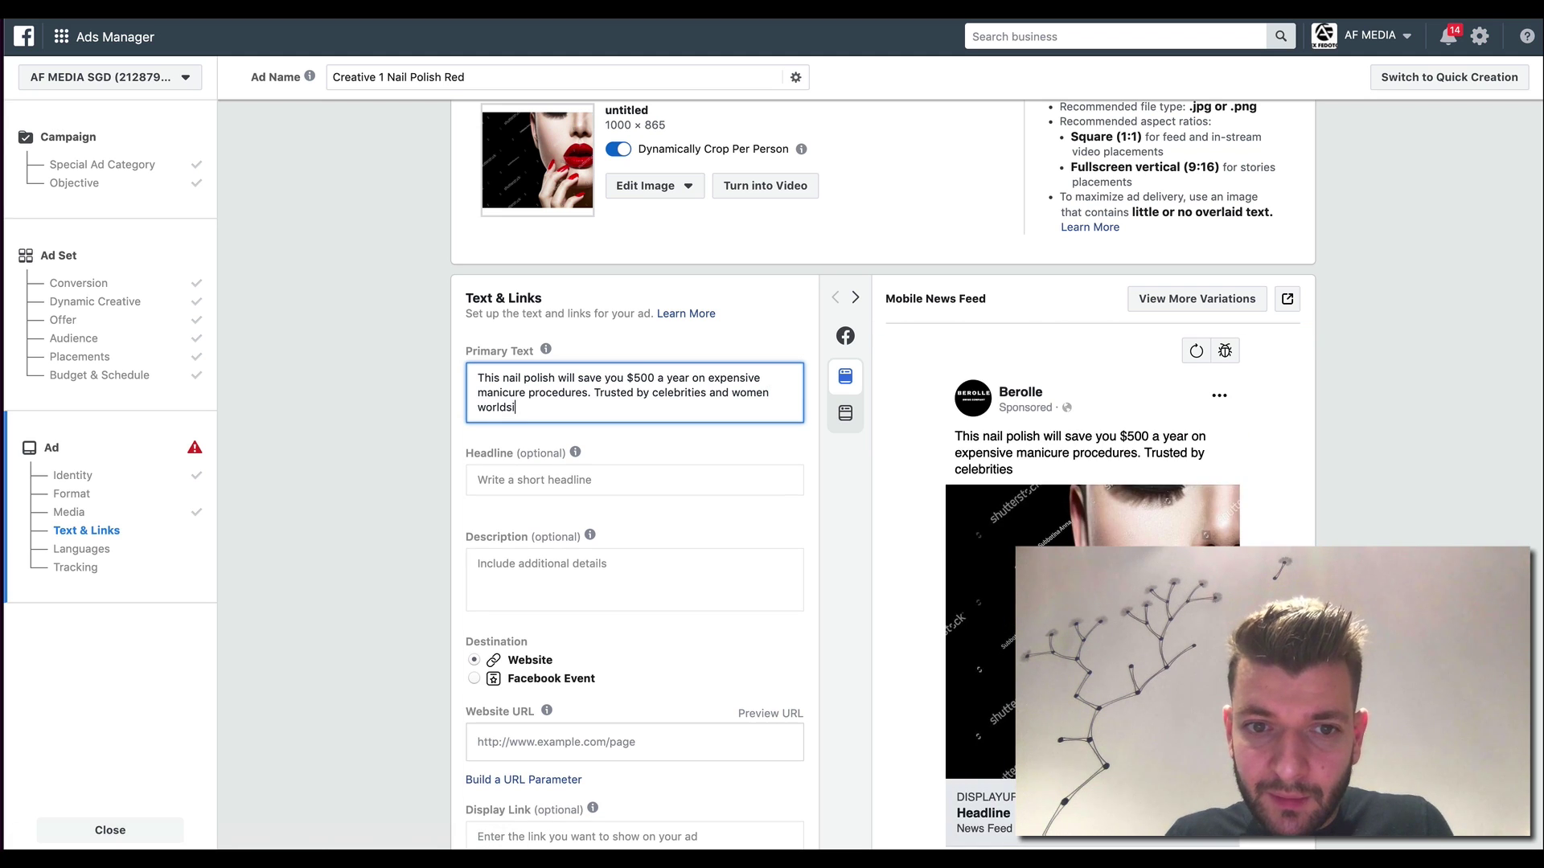
pyautogui.press('BackSpace')
pyautogui.press('BackSpace')
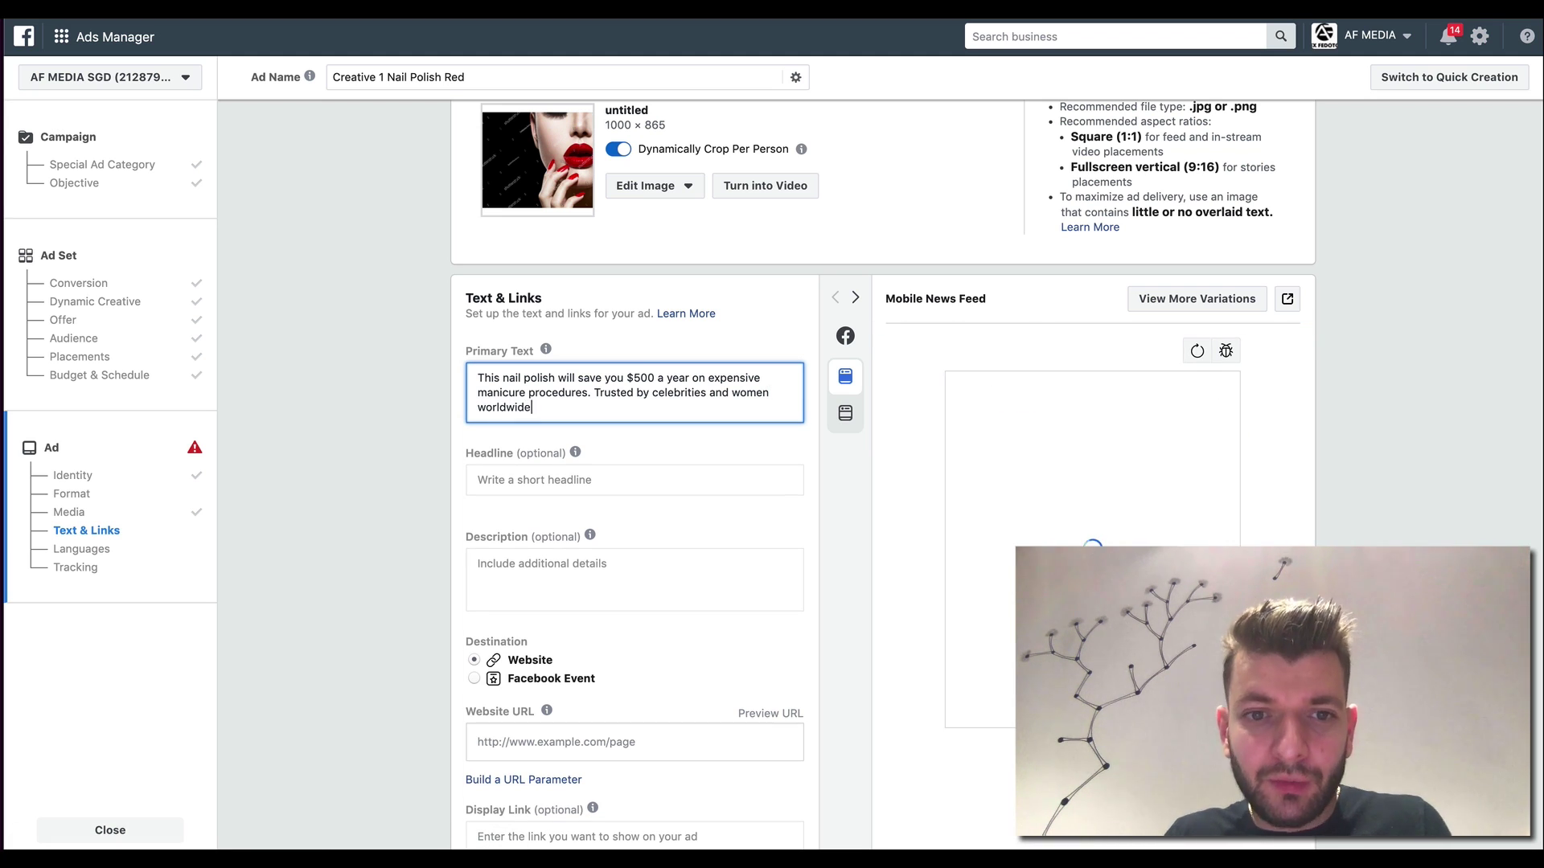
pyautogui.write('wide.')
pyautogui.press('Return')
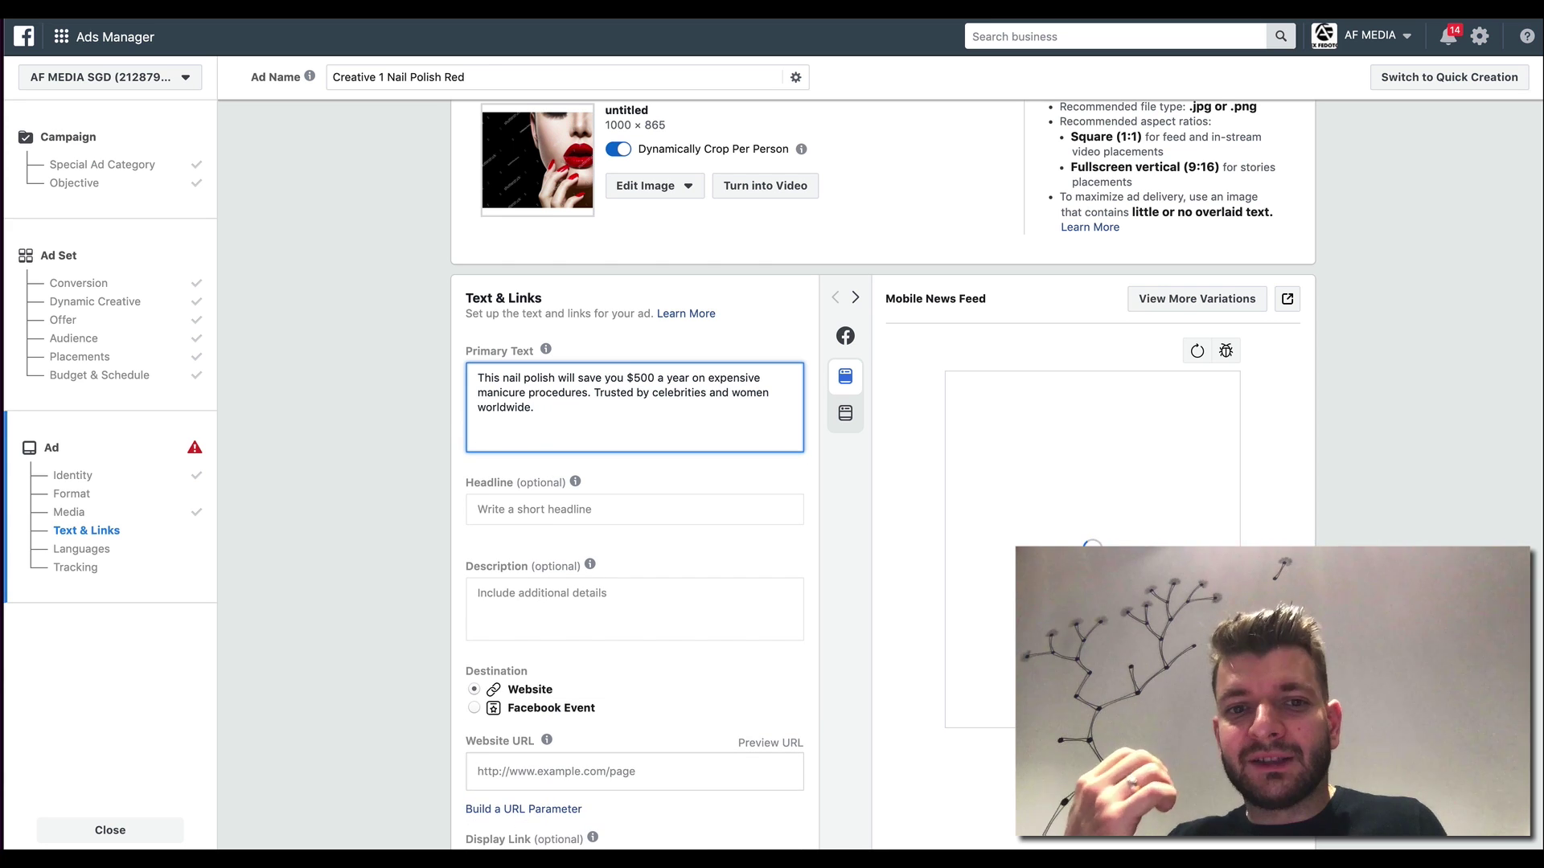
# Step: Add a 'Pre-Black Friday sale 75% off:' line and a 'Get yours here' line with xxx.com
pyautogui.write('Pre-Black Frid')
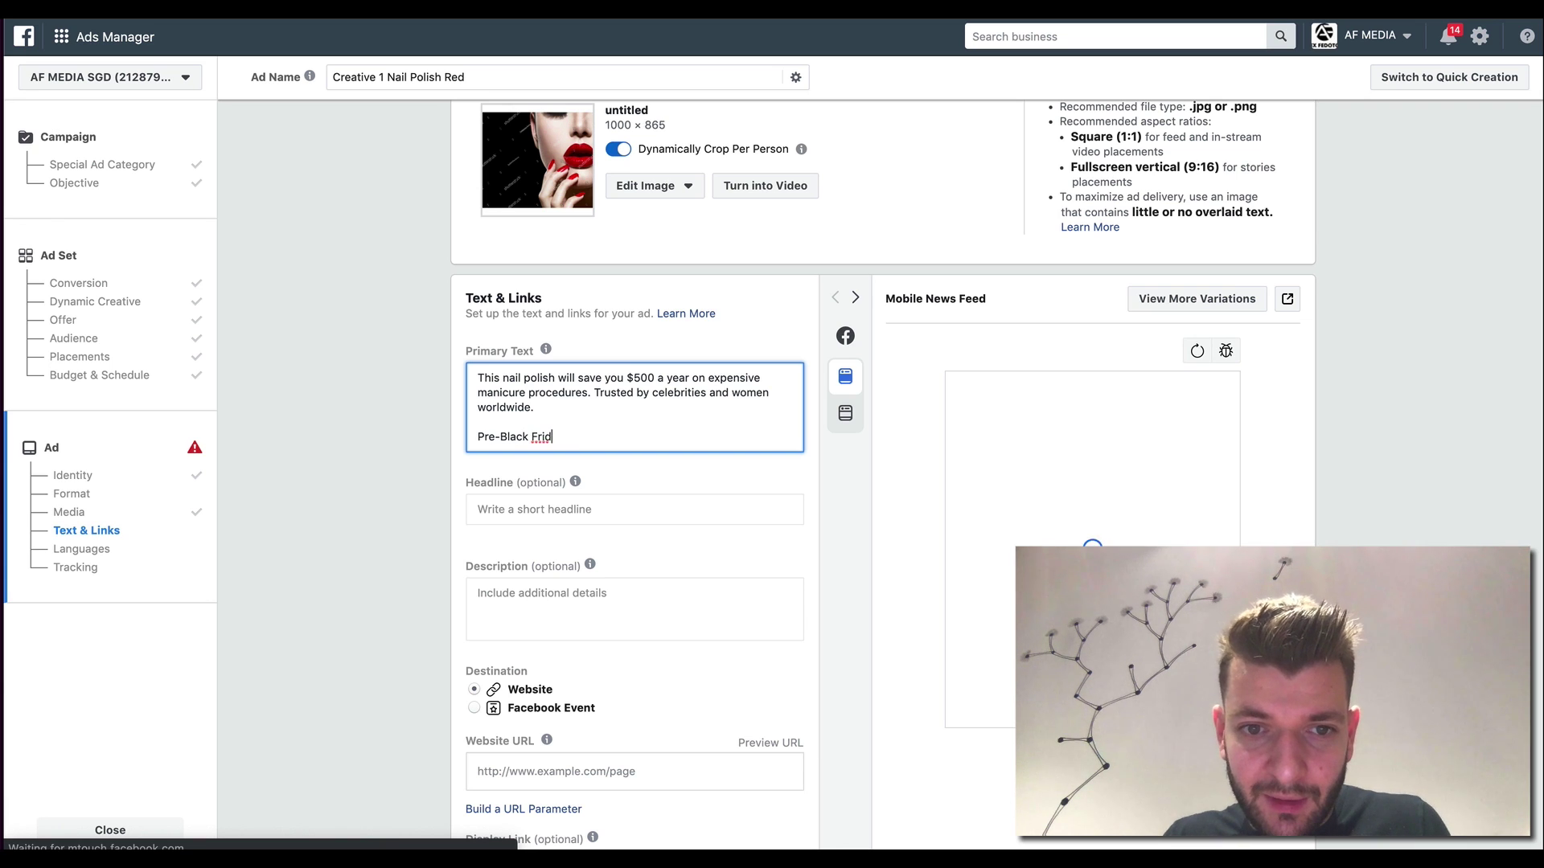
pyautogui.write('ay ')
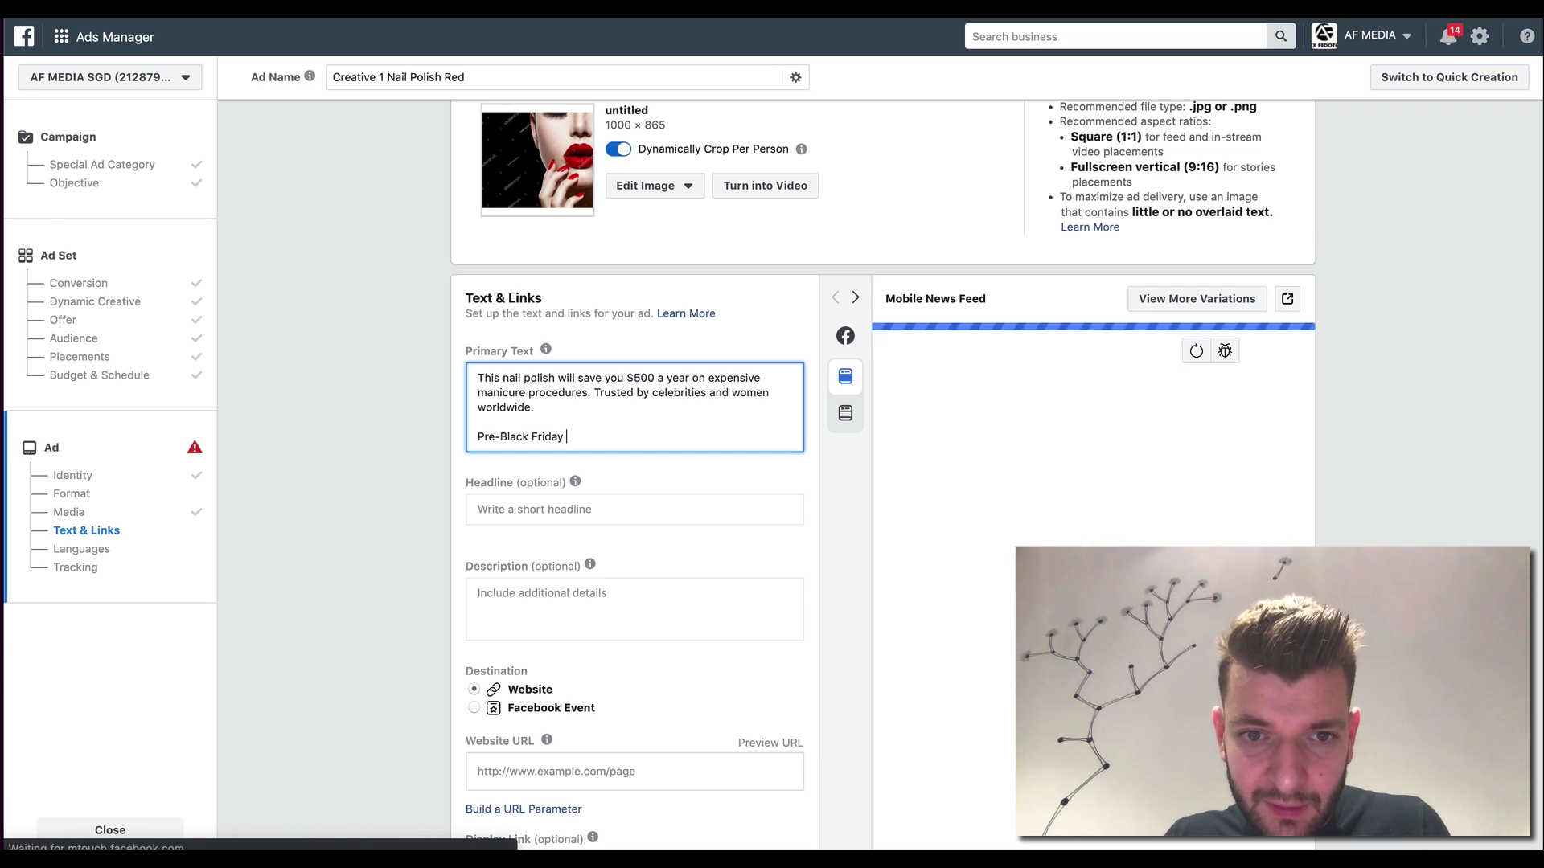
pyautogui.write('saleve')
pyautogui.press('BackSpace')
pyautogui.press('BackSpace')
pyautogui.press('BackSpace')
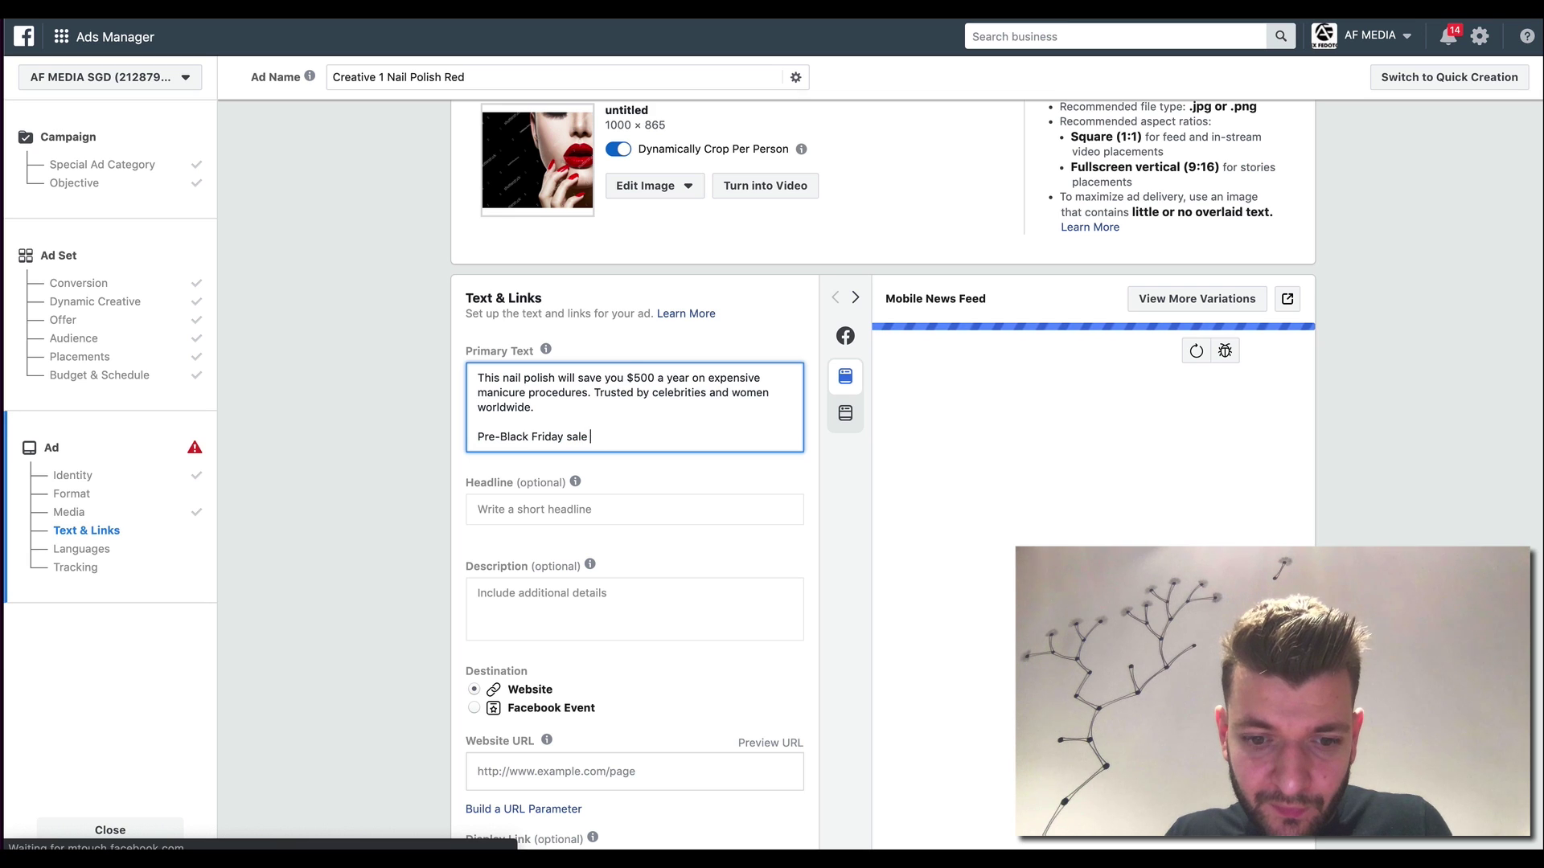
pyautogui.write('$75%')
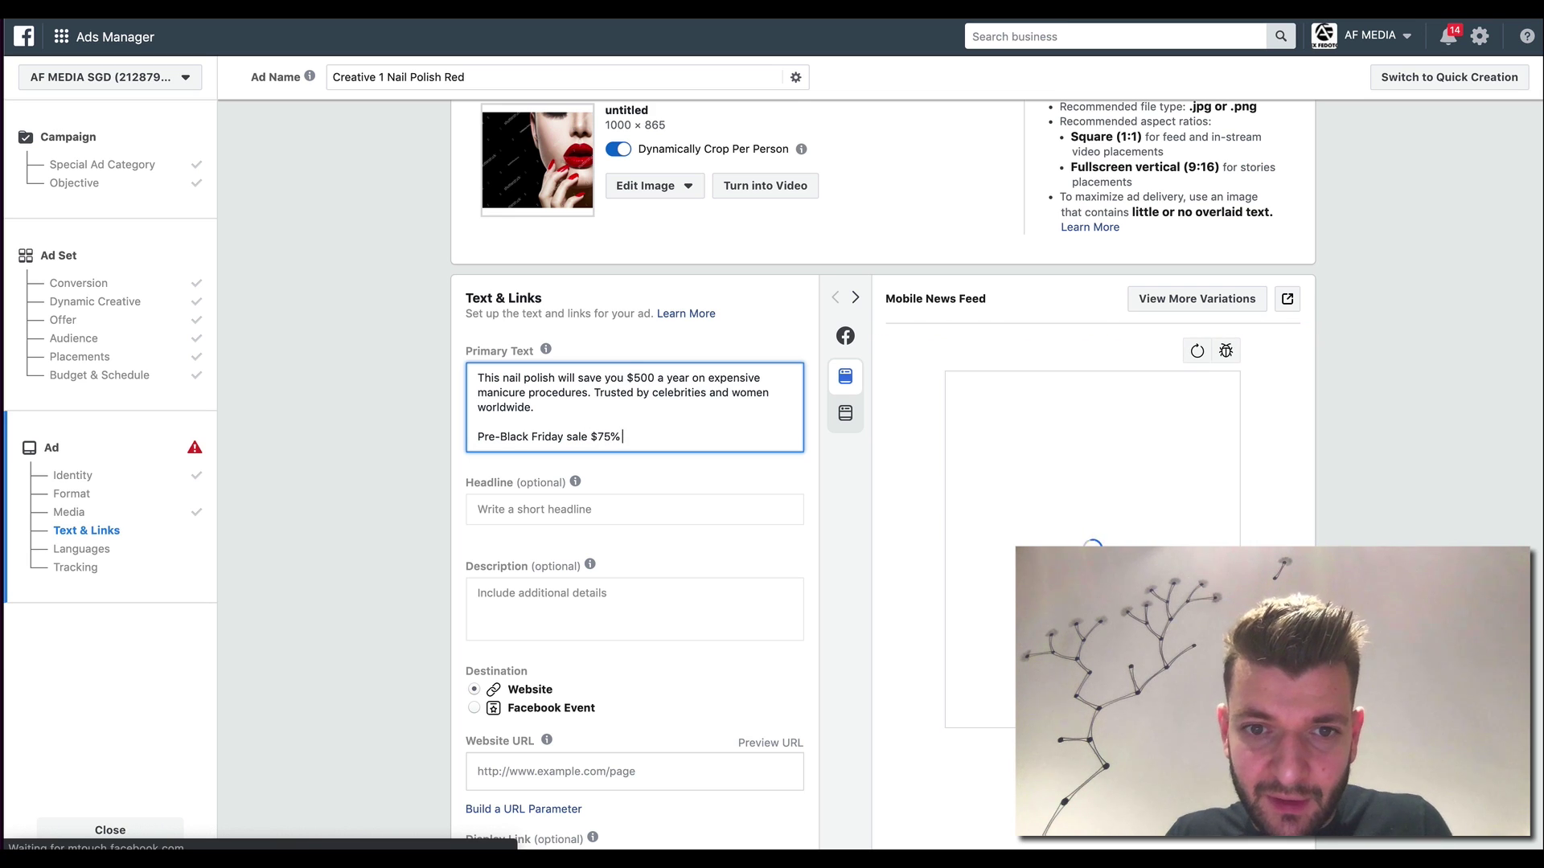
pyautogui.write(' off')
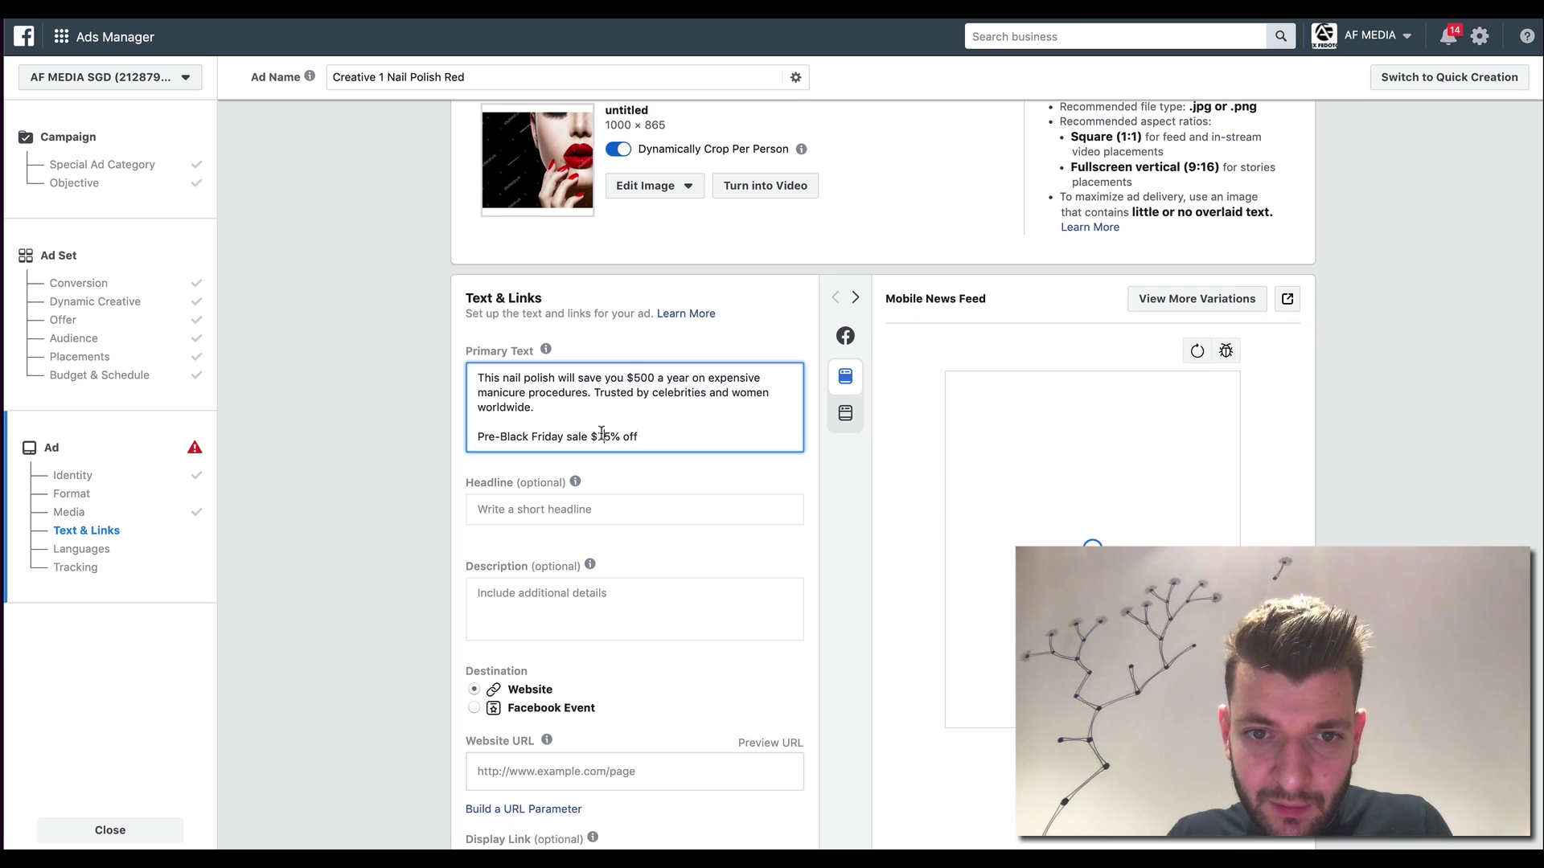
pyautogui.press('BackSpace')
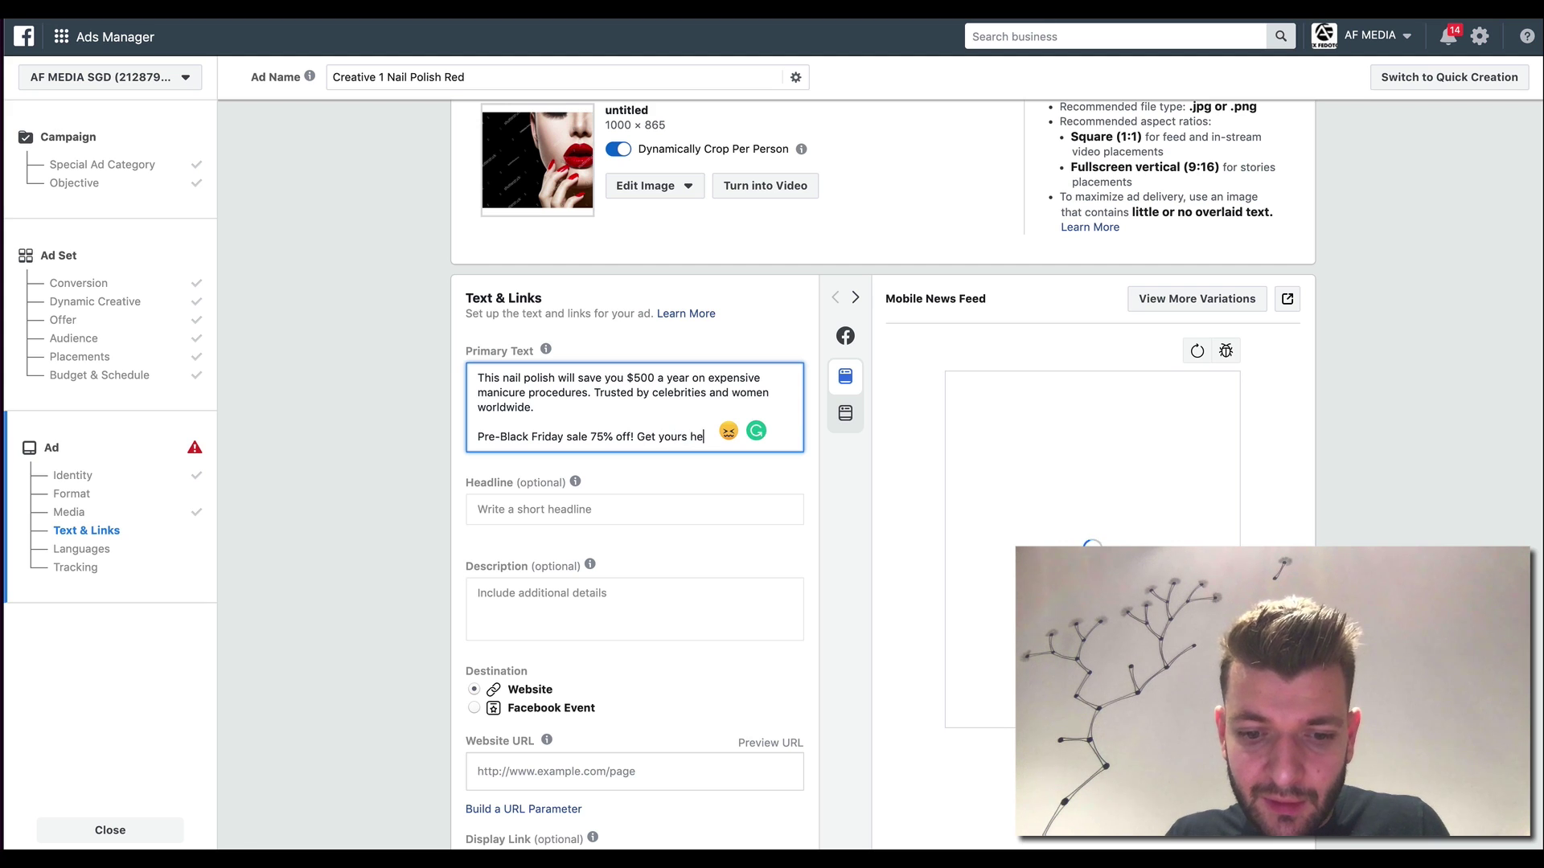
pyautogui.write(':')
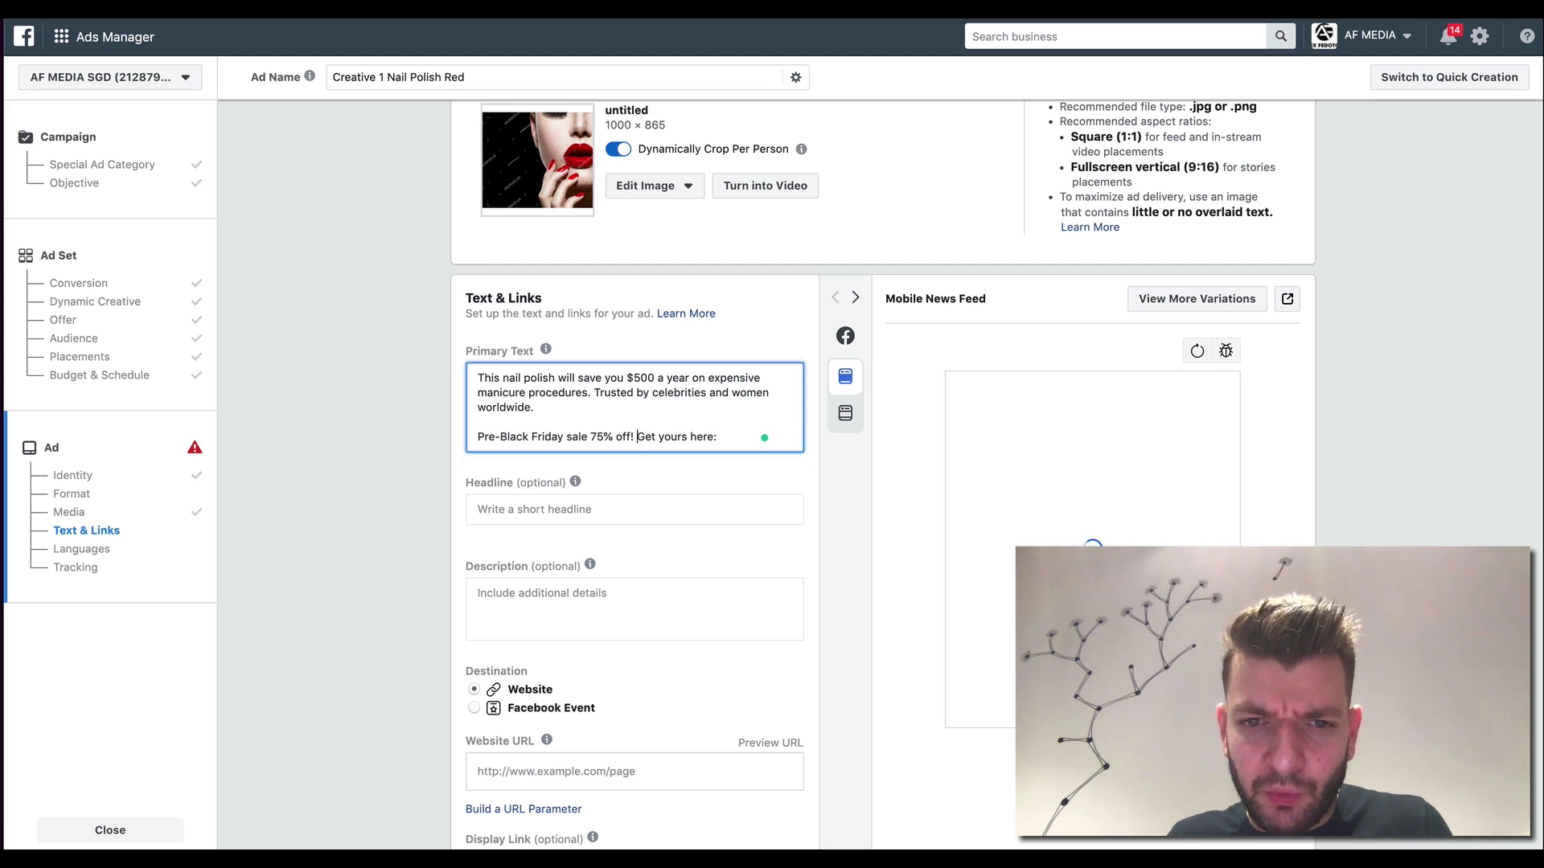
pyautogui.press('Return')
pyautogui.press('Return')
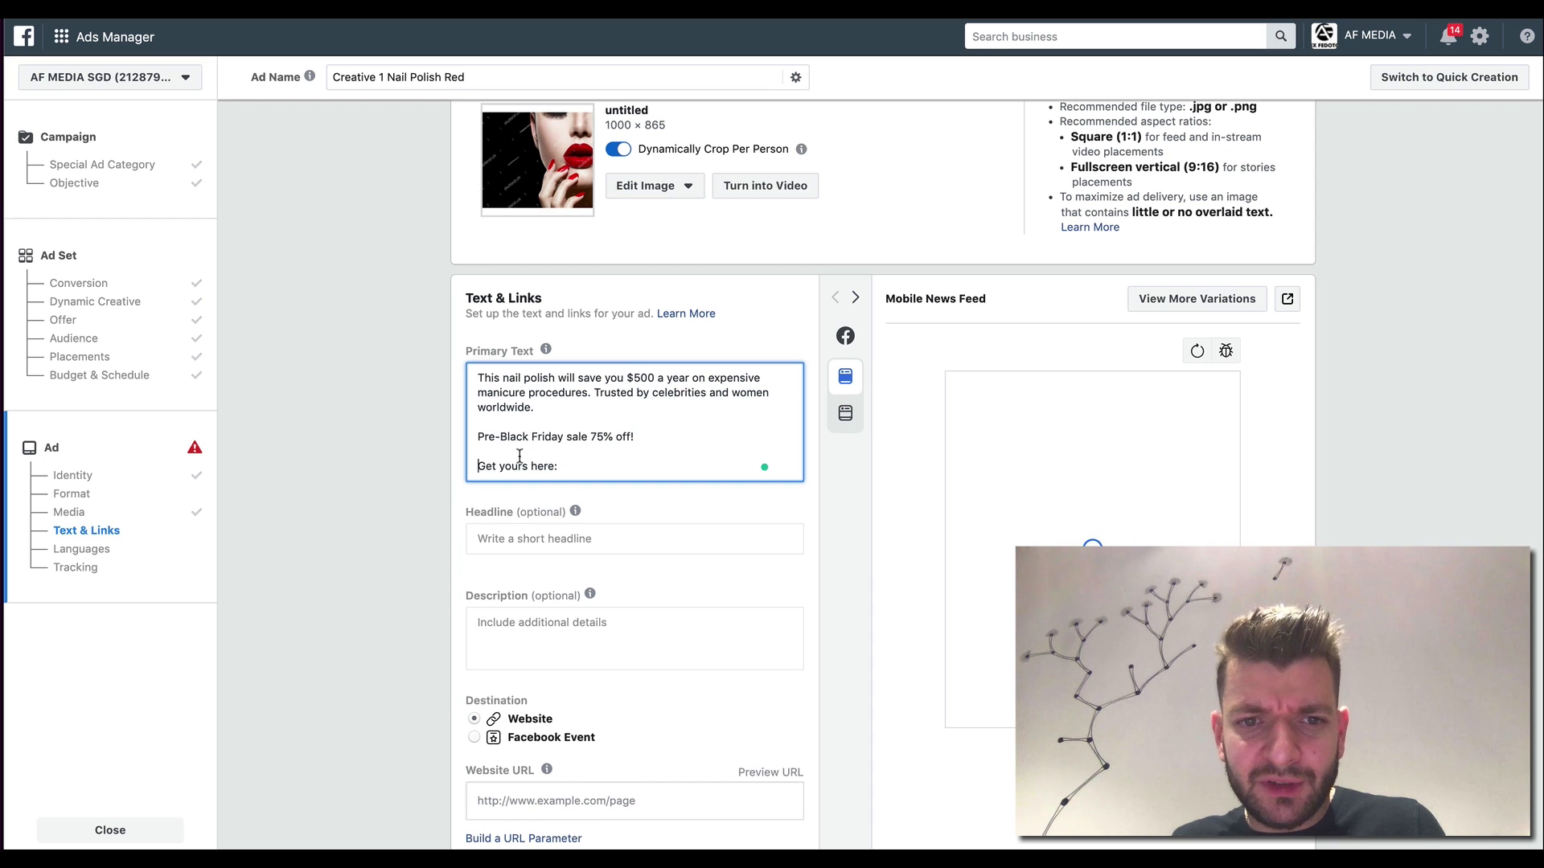
pyautogui.press('BackSpace')
pyautogui.press('BackSpace')
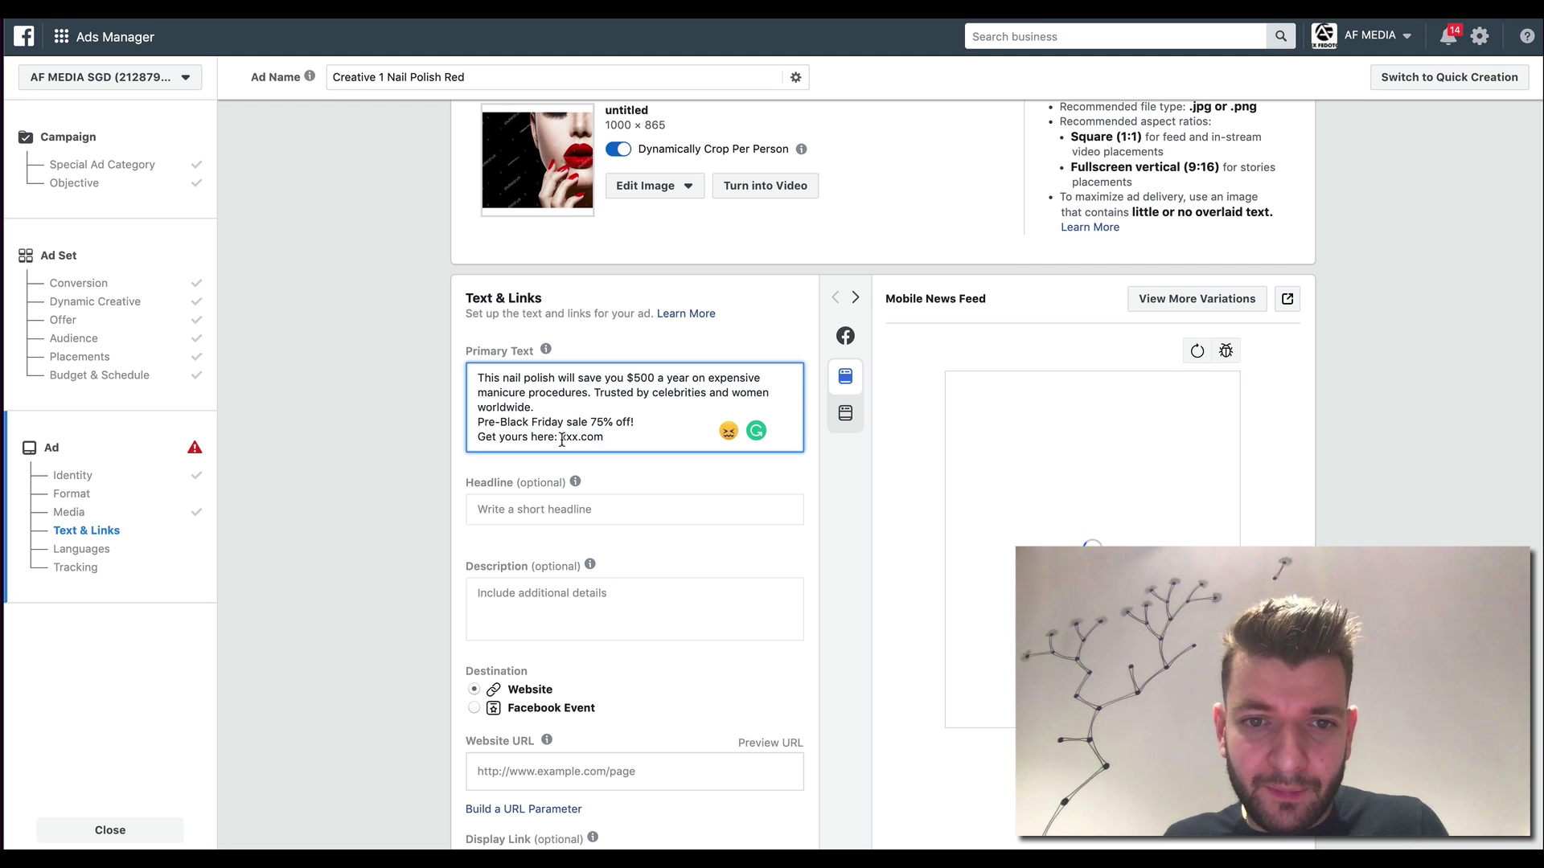
pyautogui.moveTo(561, 441); pyautogui.dragTo(599, 438)
pyautogui.hotkey('ctrl', 'c')
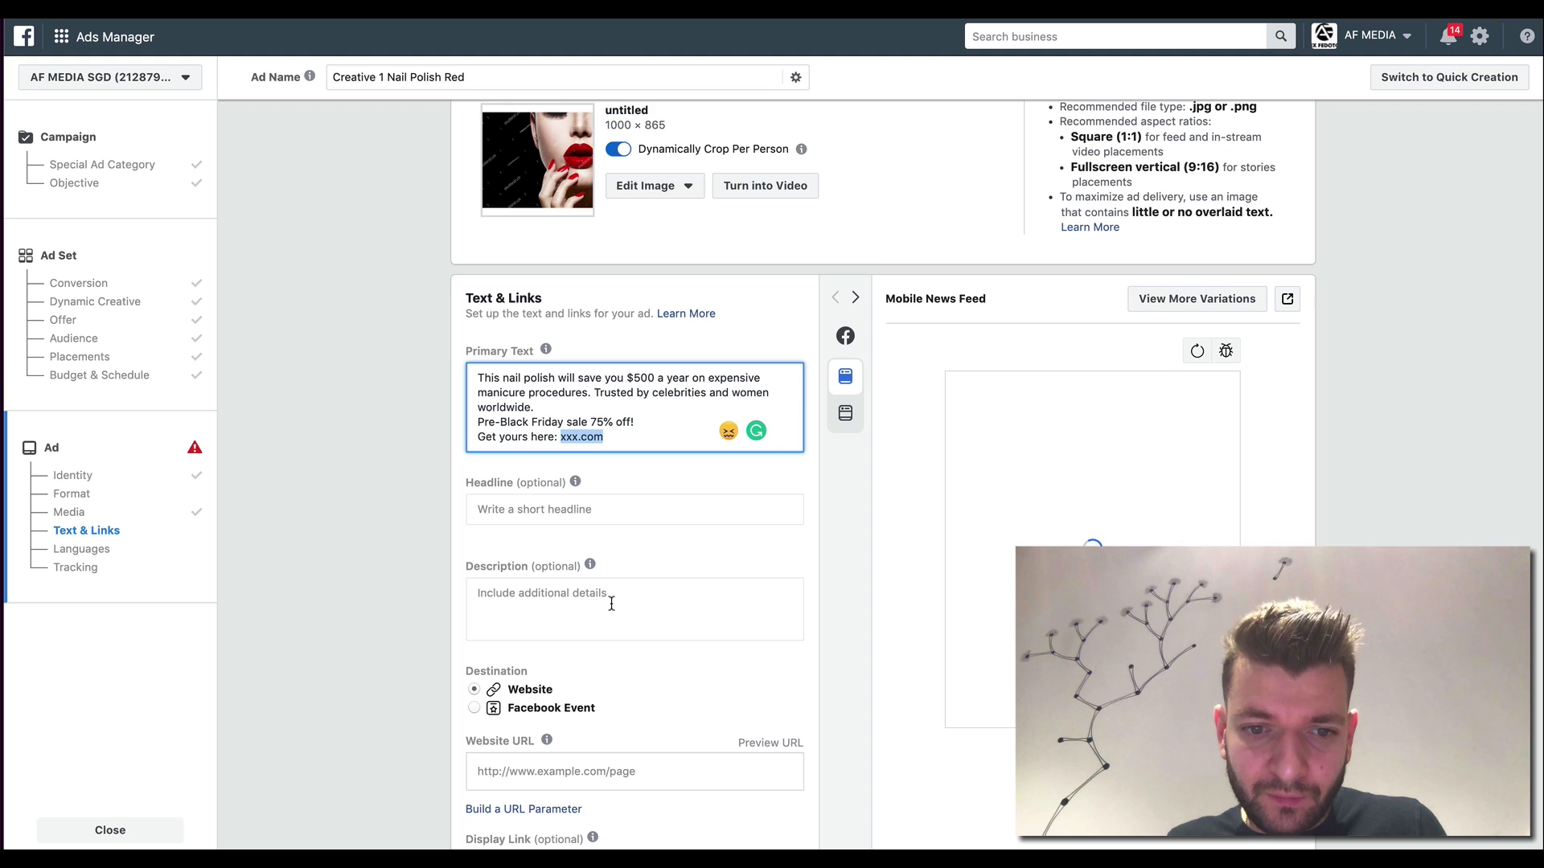
# Step: Paste xxx.com as the website URL and clear the headline field
pyautogui.click(606, 765)
pyautogui.hotkey('ctrl', 'v')
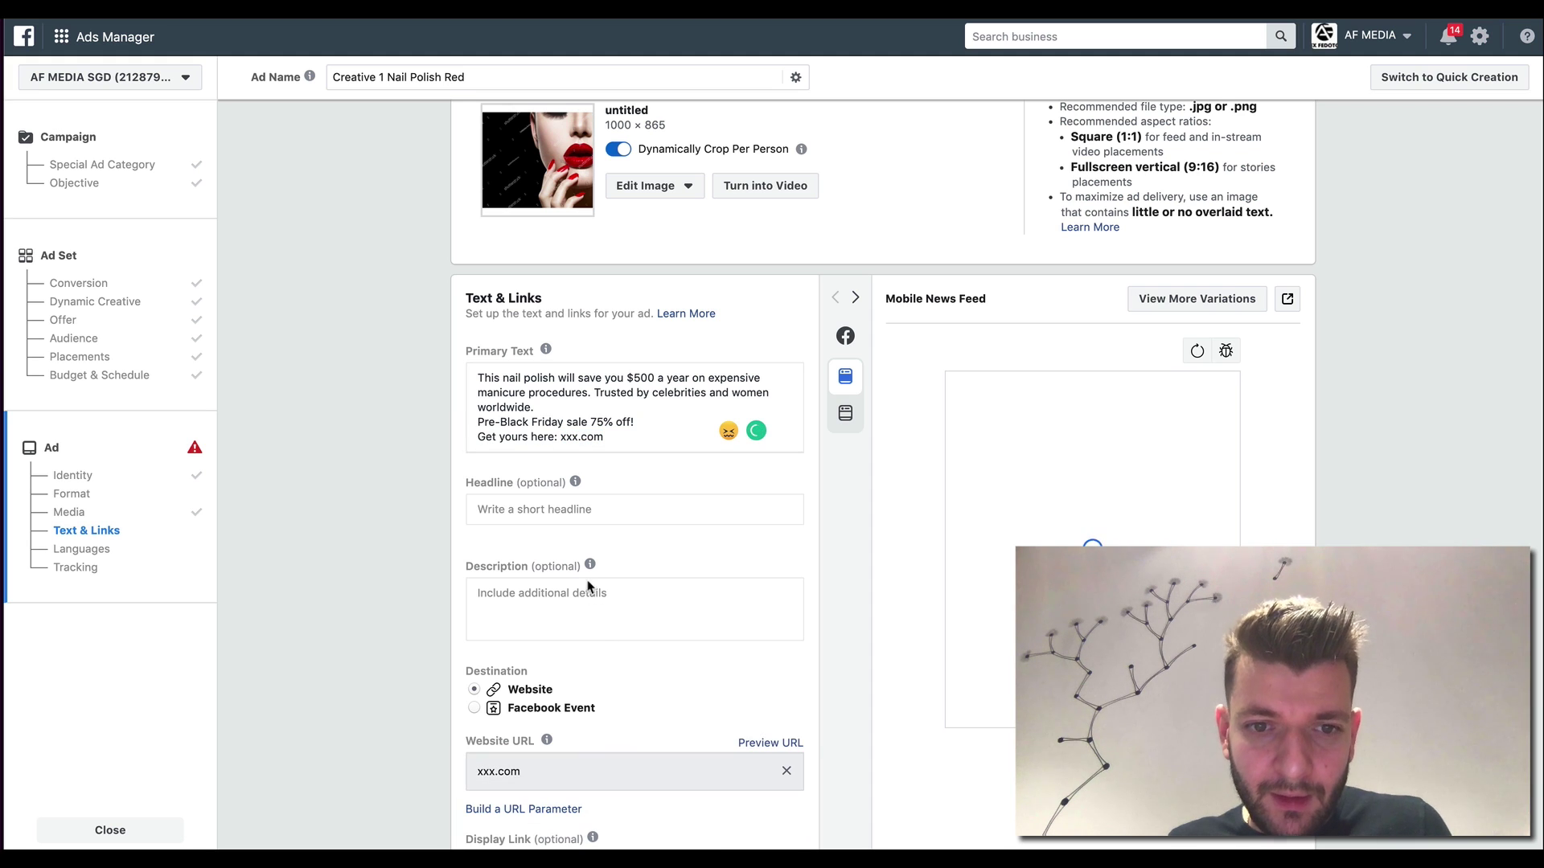
pyautogui.click(572, 508)
pyautogui.write('MN')
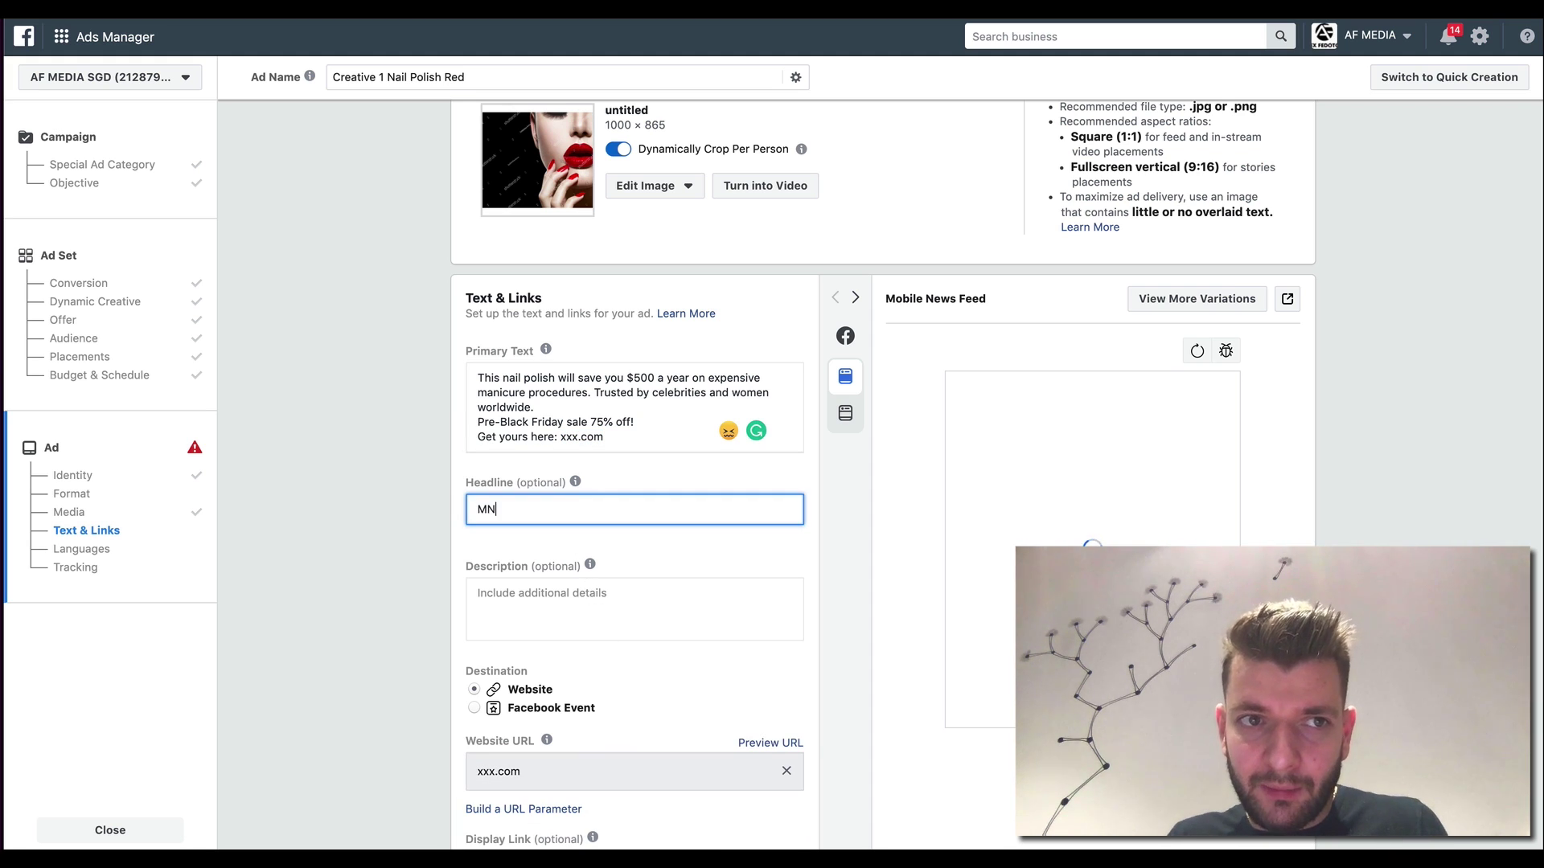
pyautogui.write('Red')
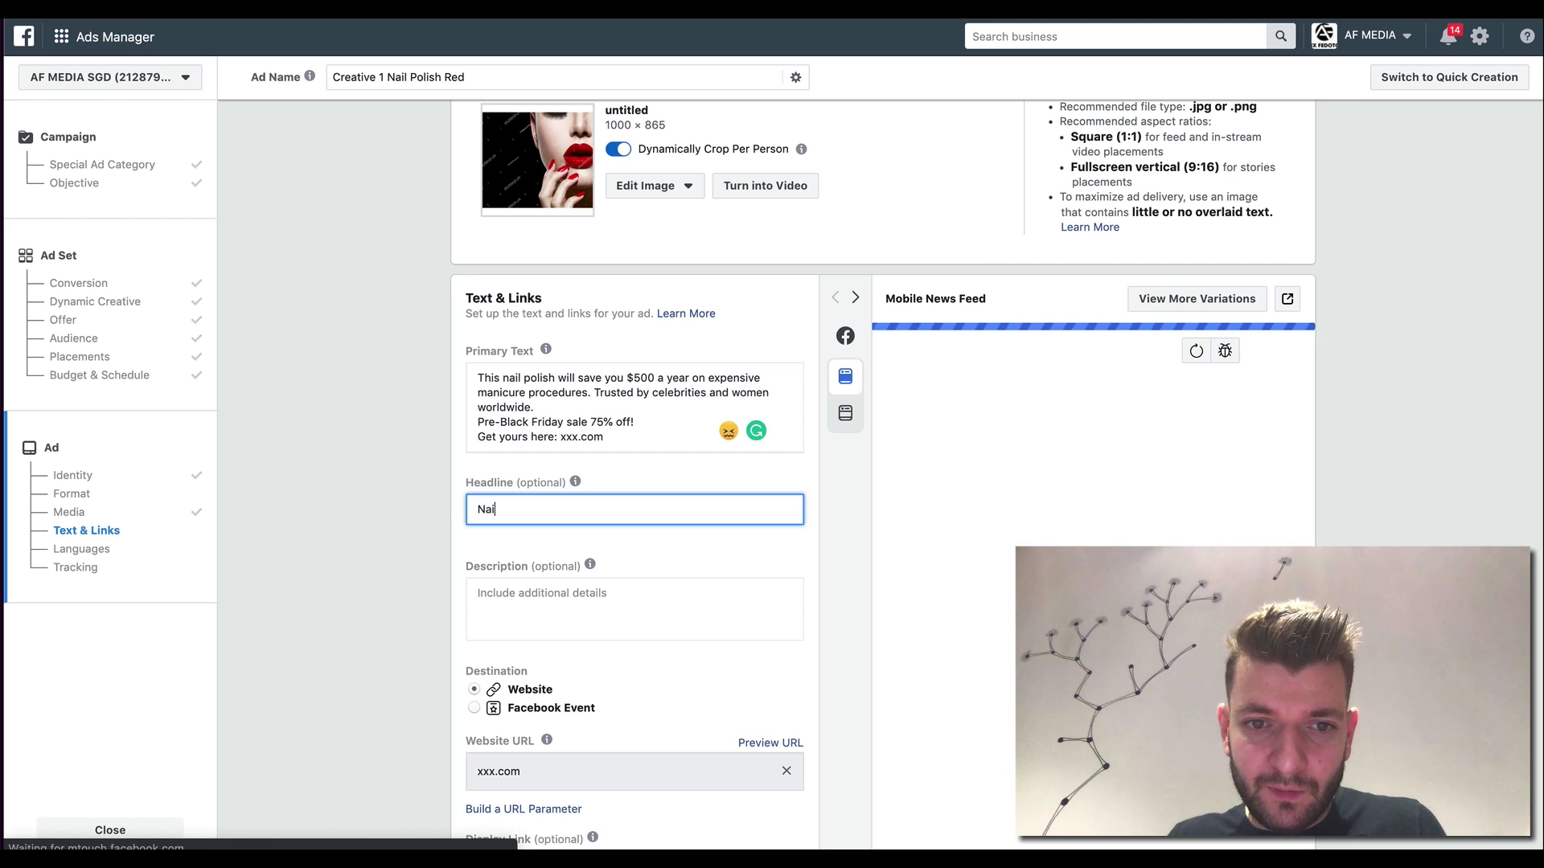
pyautogui.press('BackSpace')
pyautogui.press('BackSpace')
pyautogui.press('BackSpace')
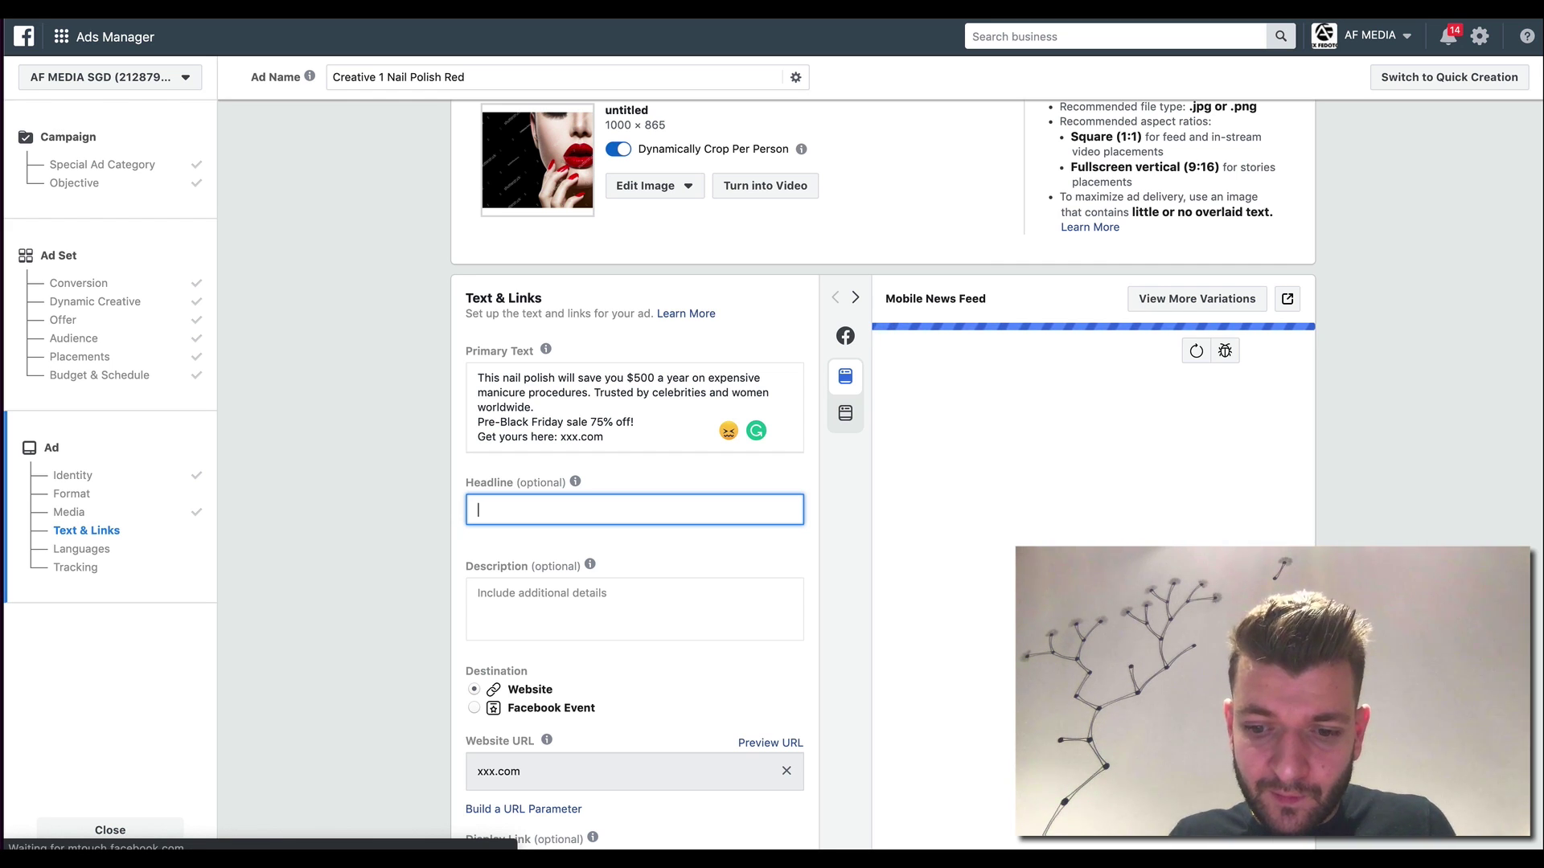
pyautogui.write('Li')
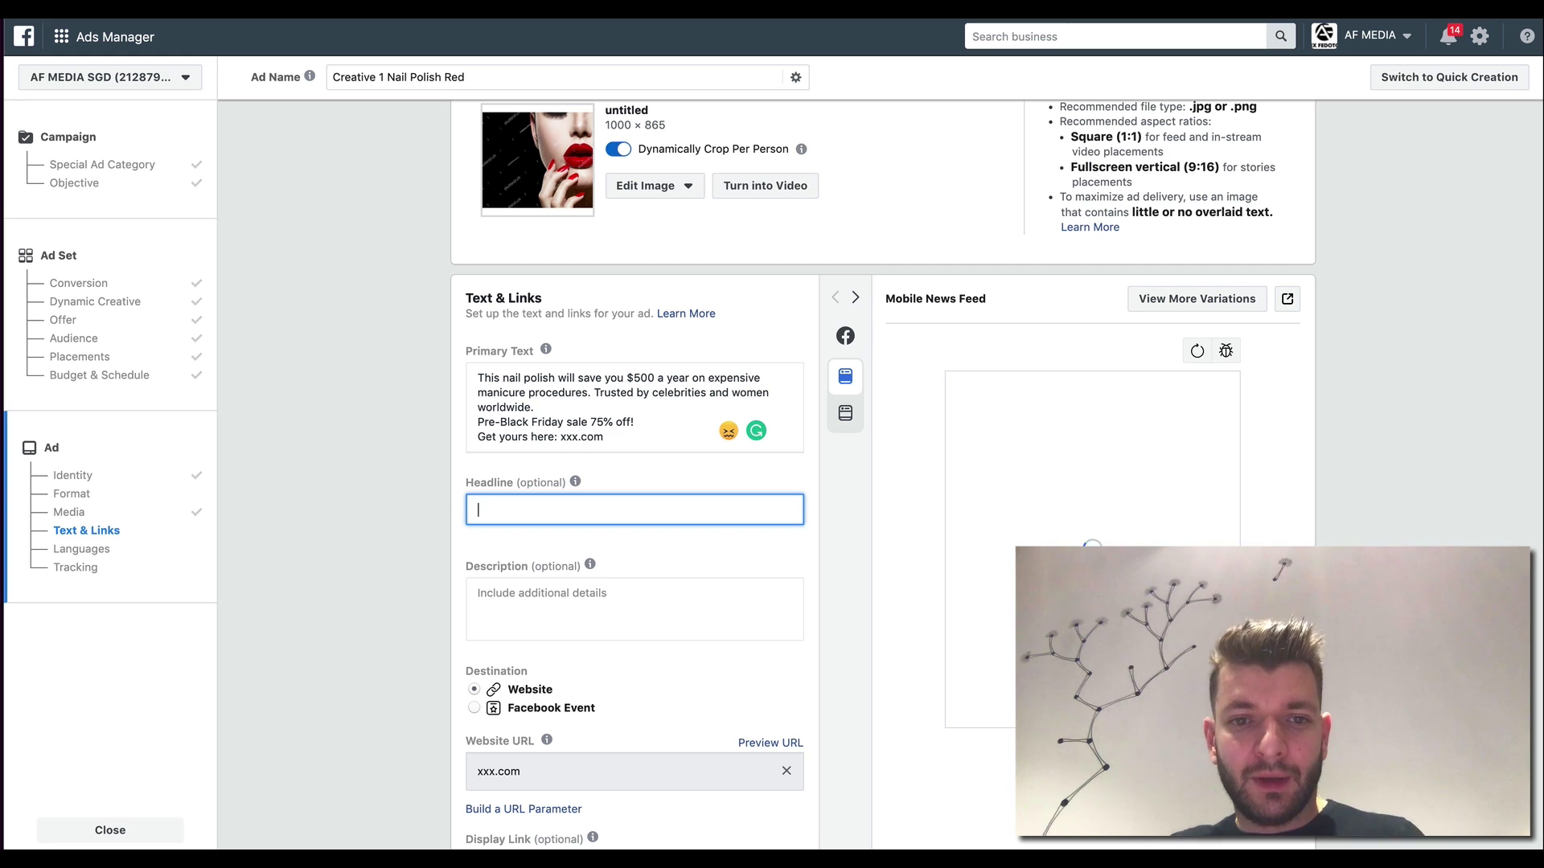
pyautogui.write('Li')
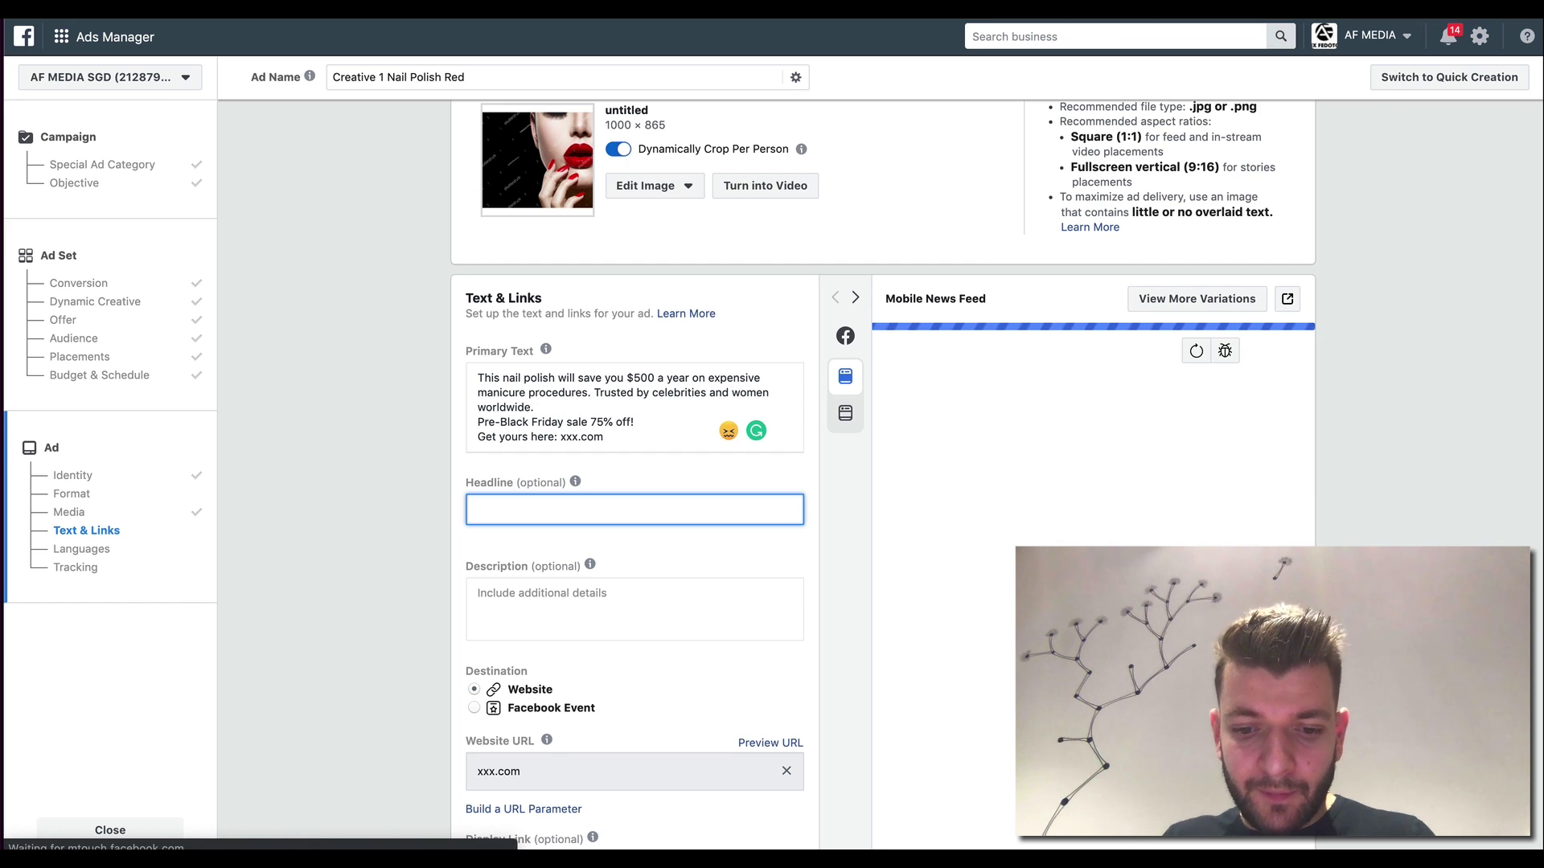
pyautogui.write('T')
pyautogui.press('BackSpace')
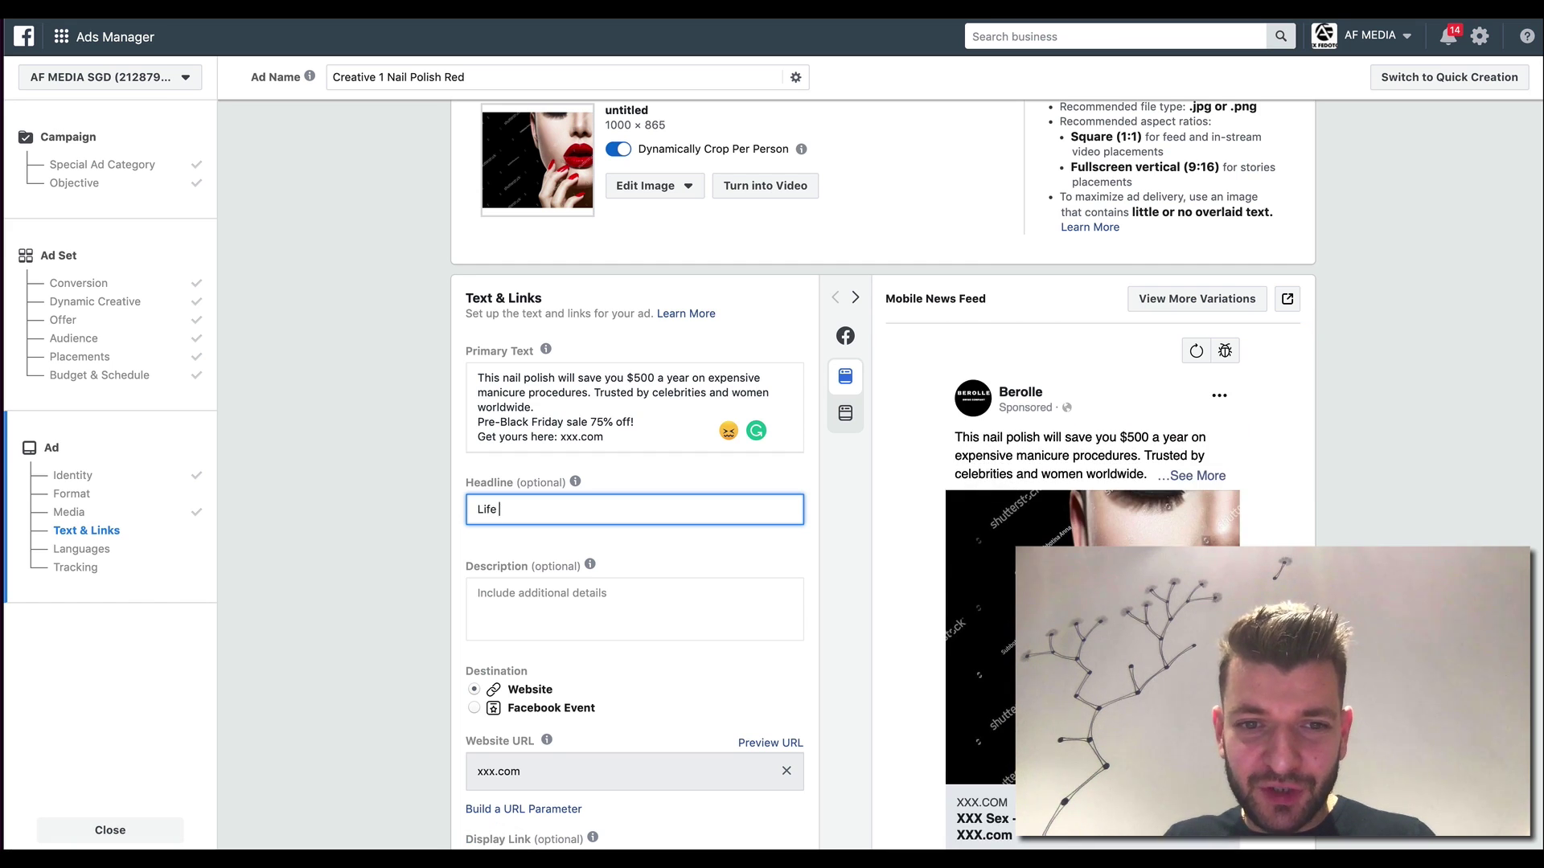
pyautogui.write('Li')
pyautogui.press('BackSpace')
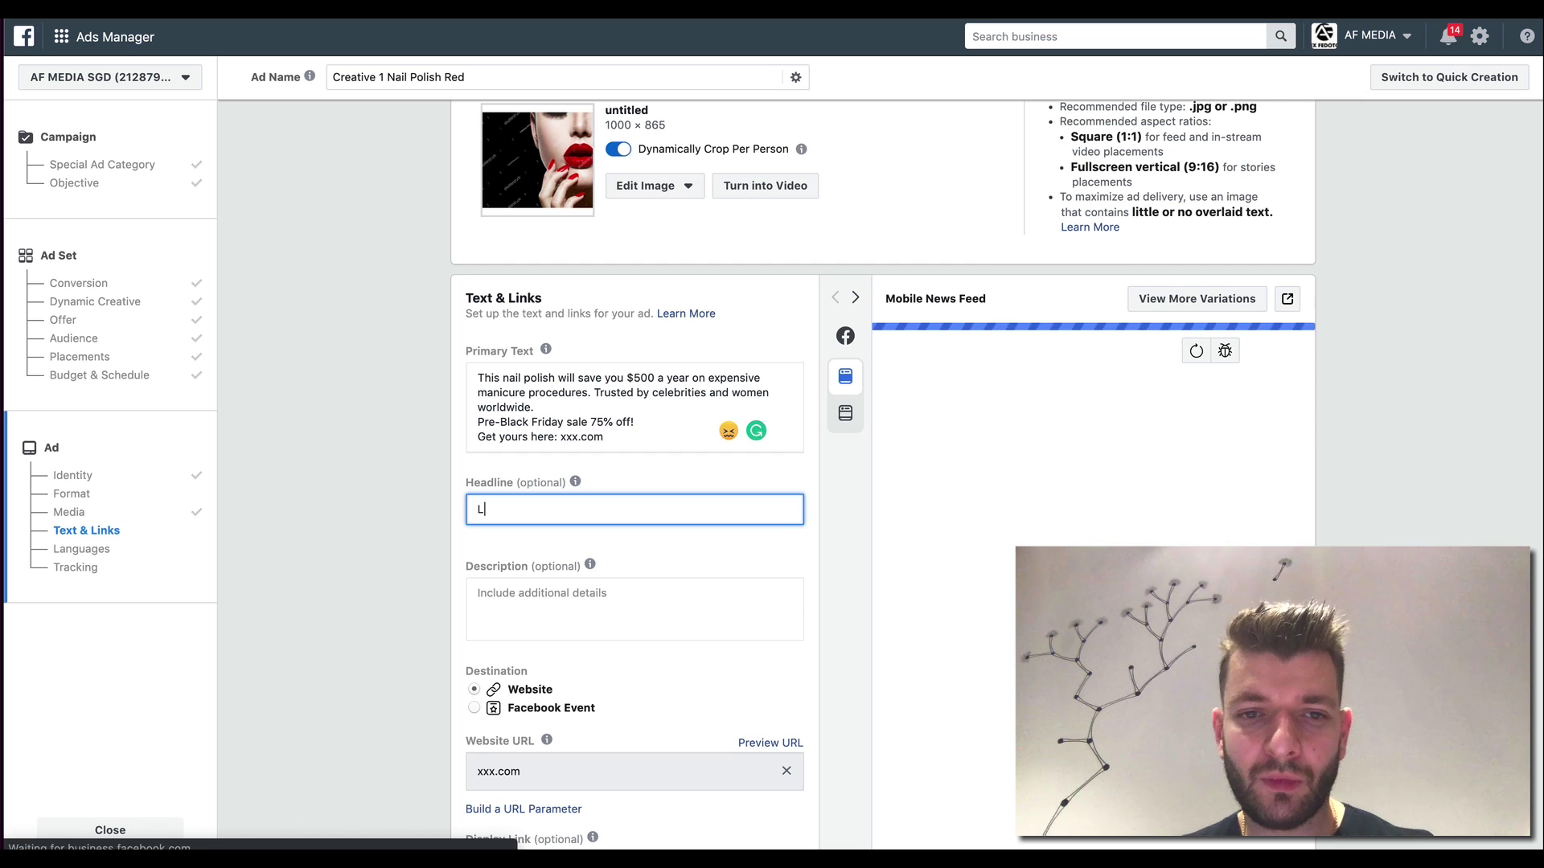
pyautogui.press('BackSpace')
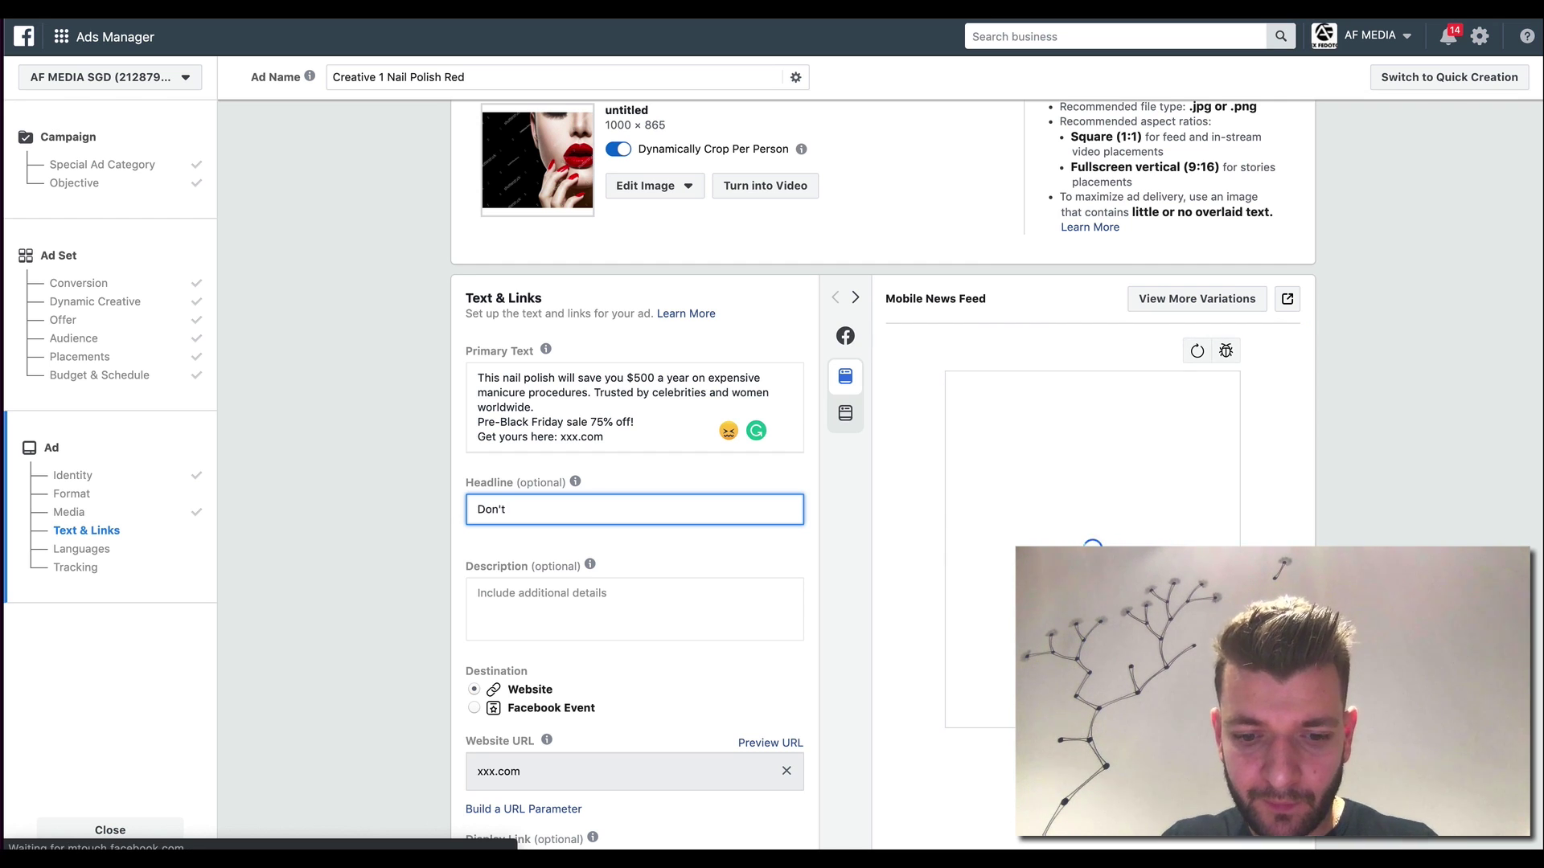
# Step: Enter the headline 'Don't go to beauty salon. This nail polish will do everything for you!'
pyautogui.write("Don't go to beauty salon. This nail")
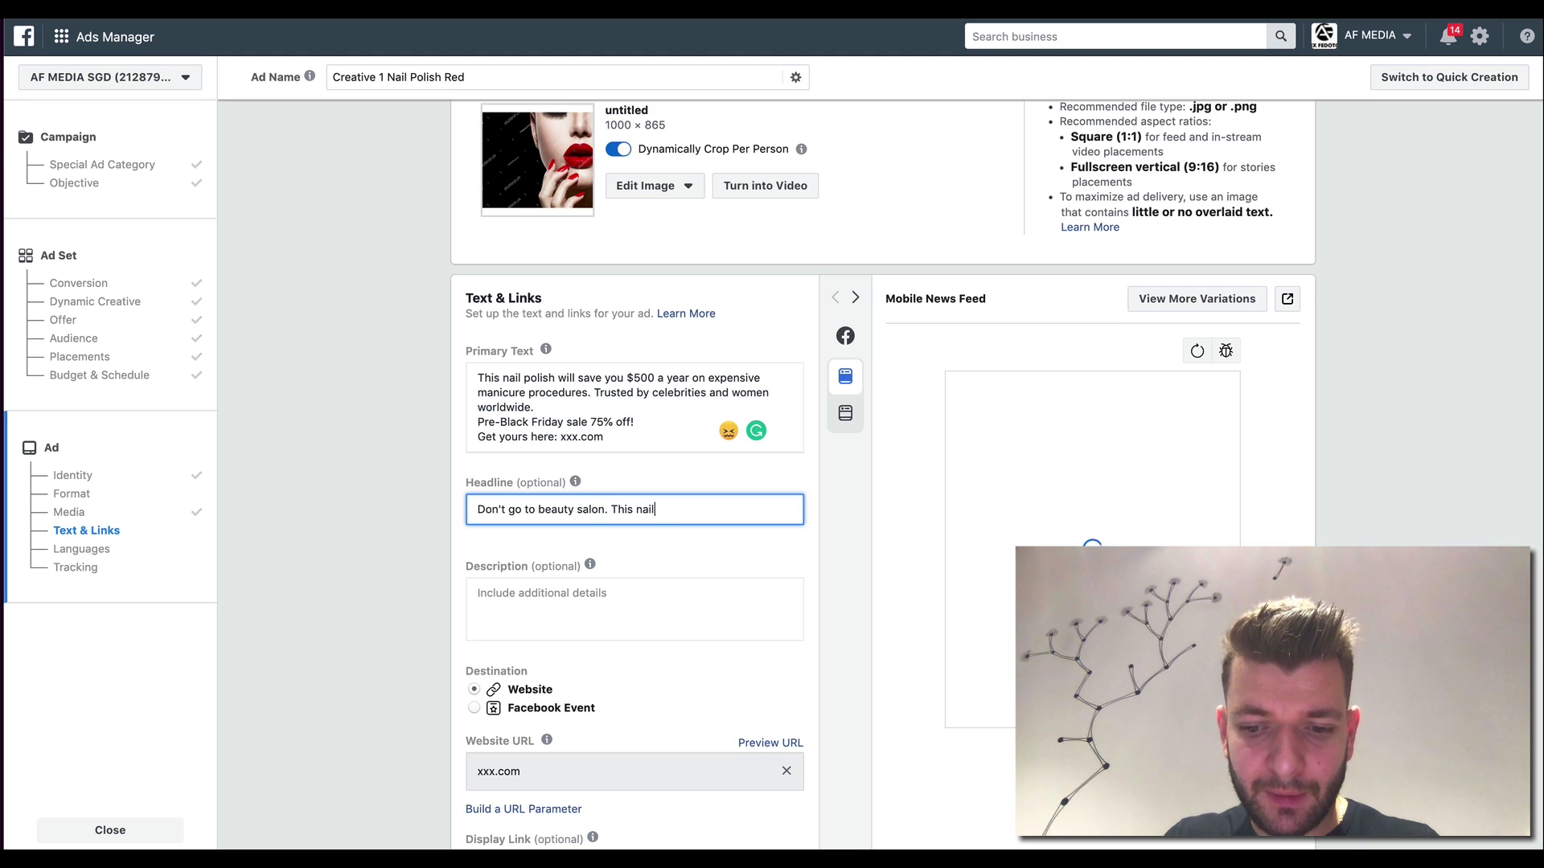
pyautogui.write('ish ')
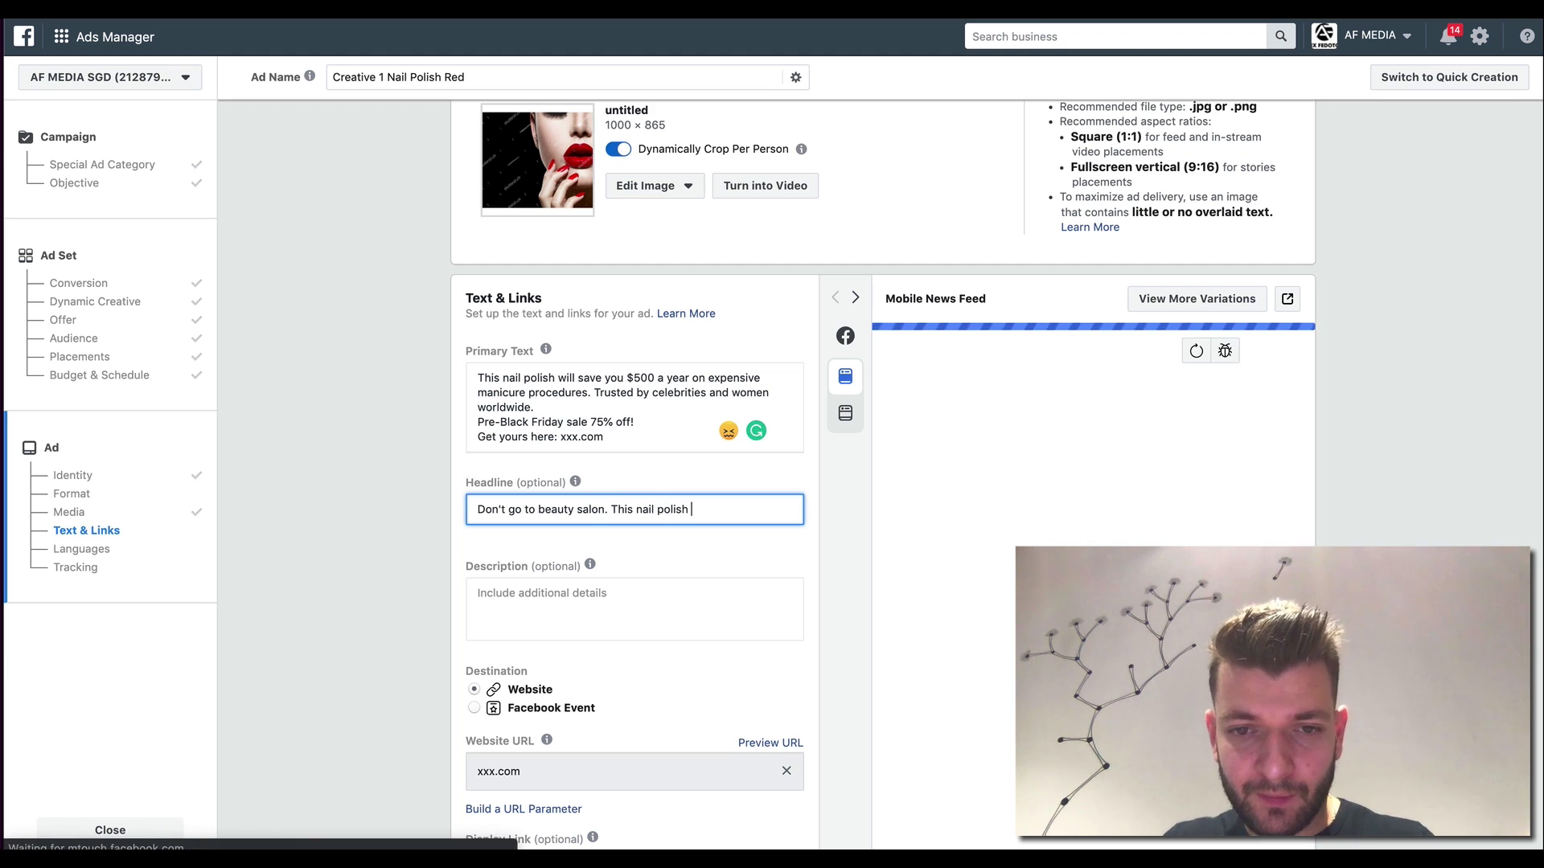
pyautogui.write('will do')
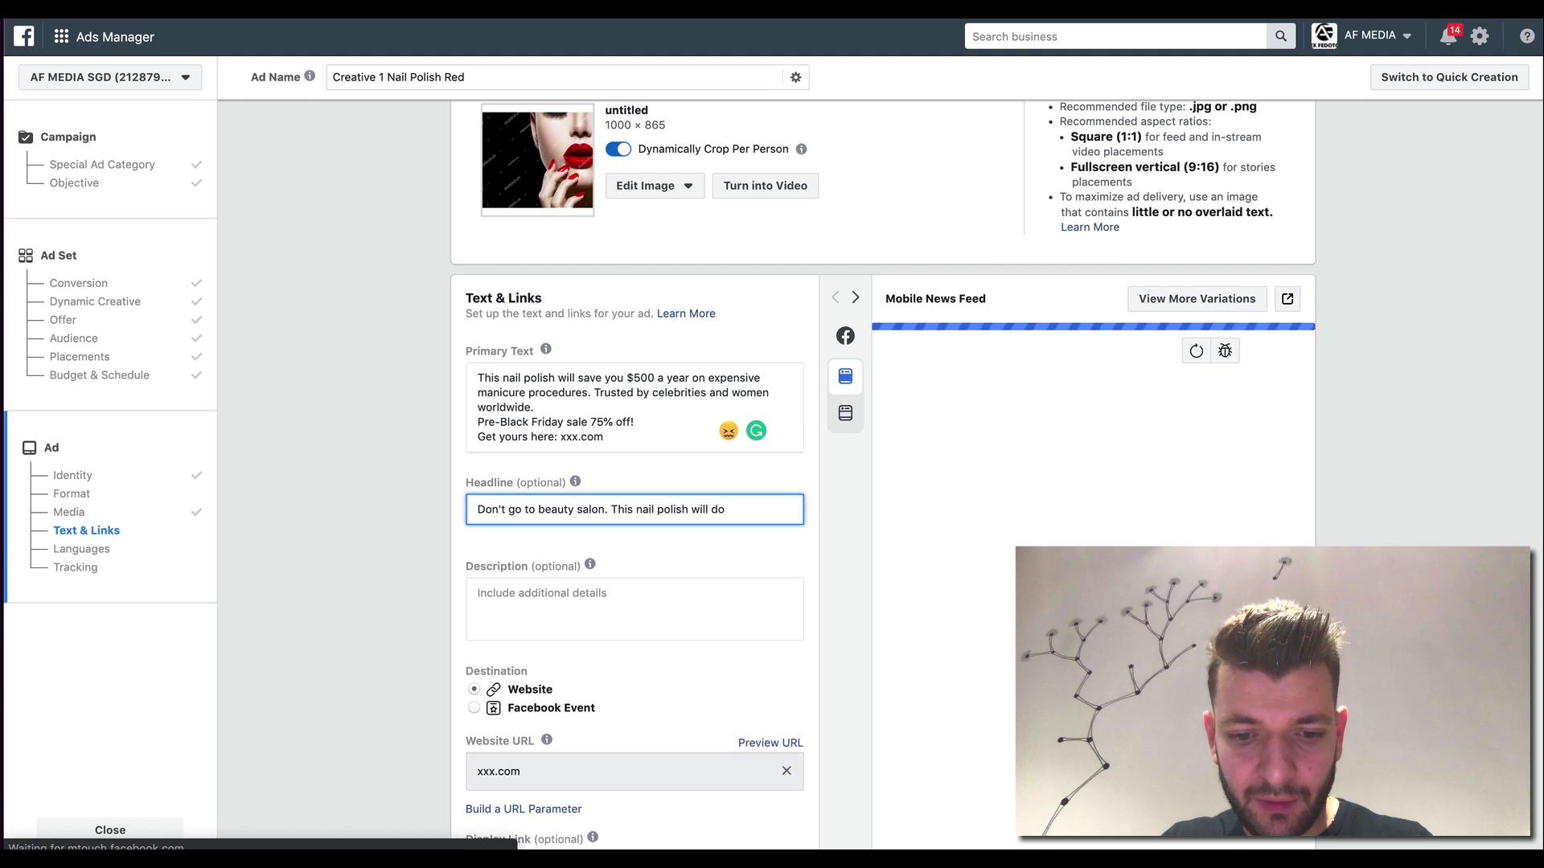
pyautogui.write(' everything for you!')
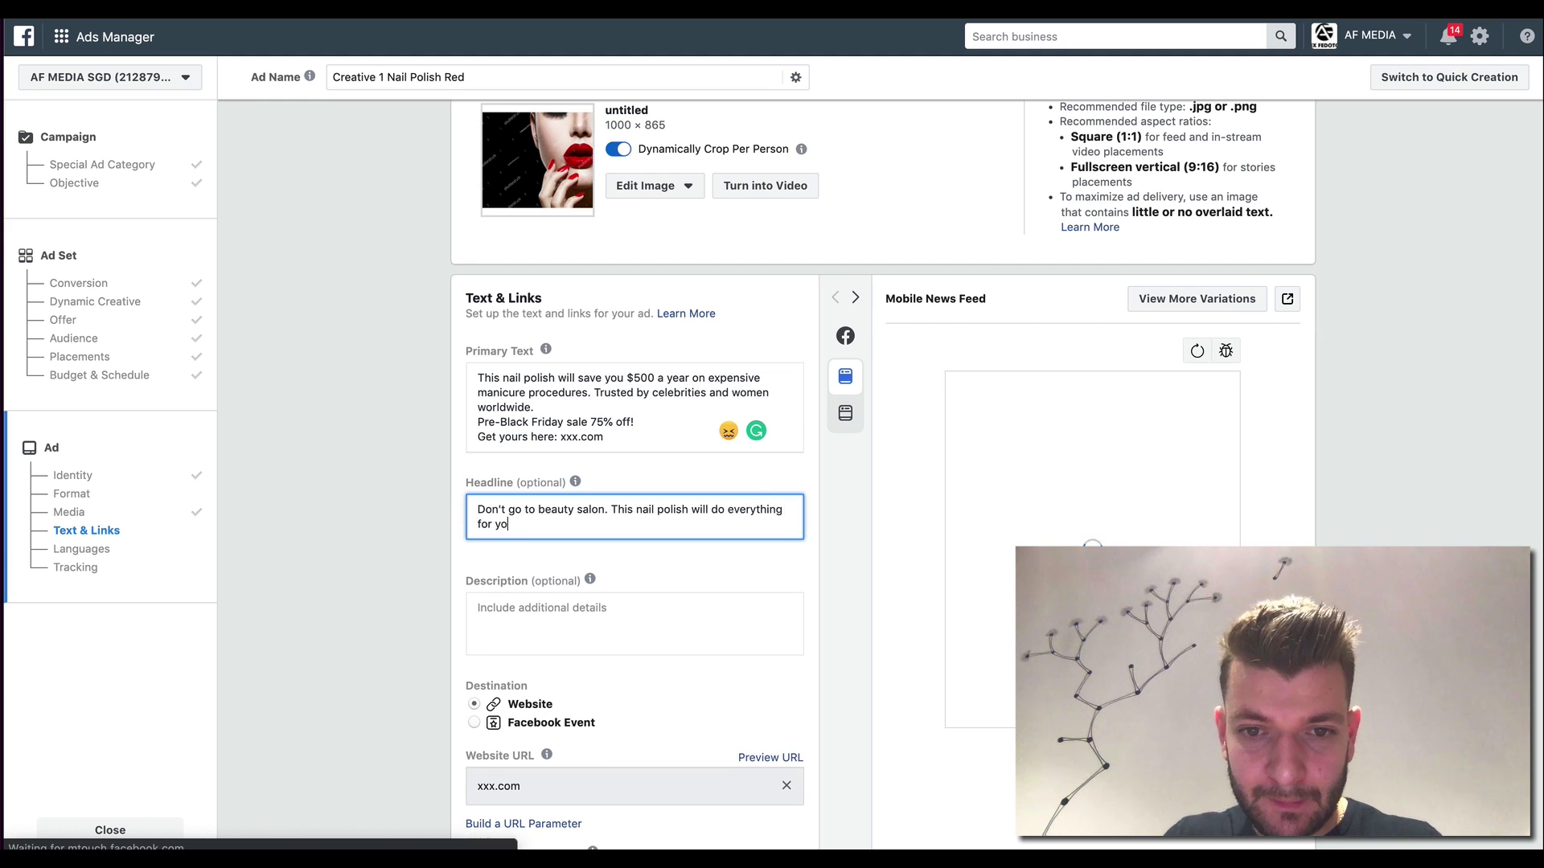
pyautogui.click(558, 604)
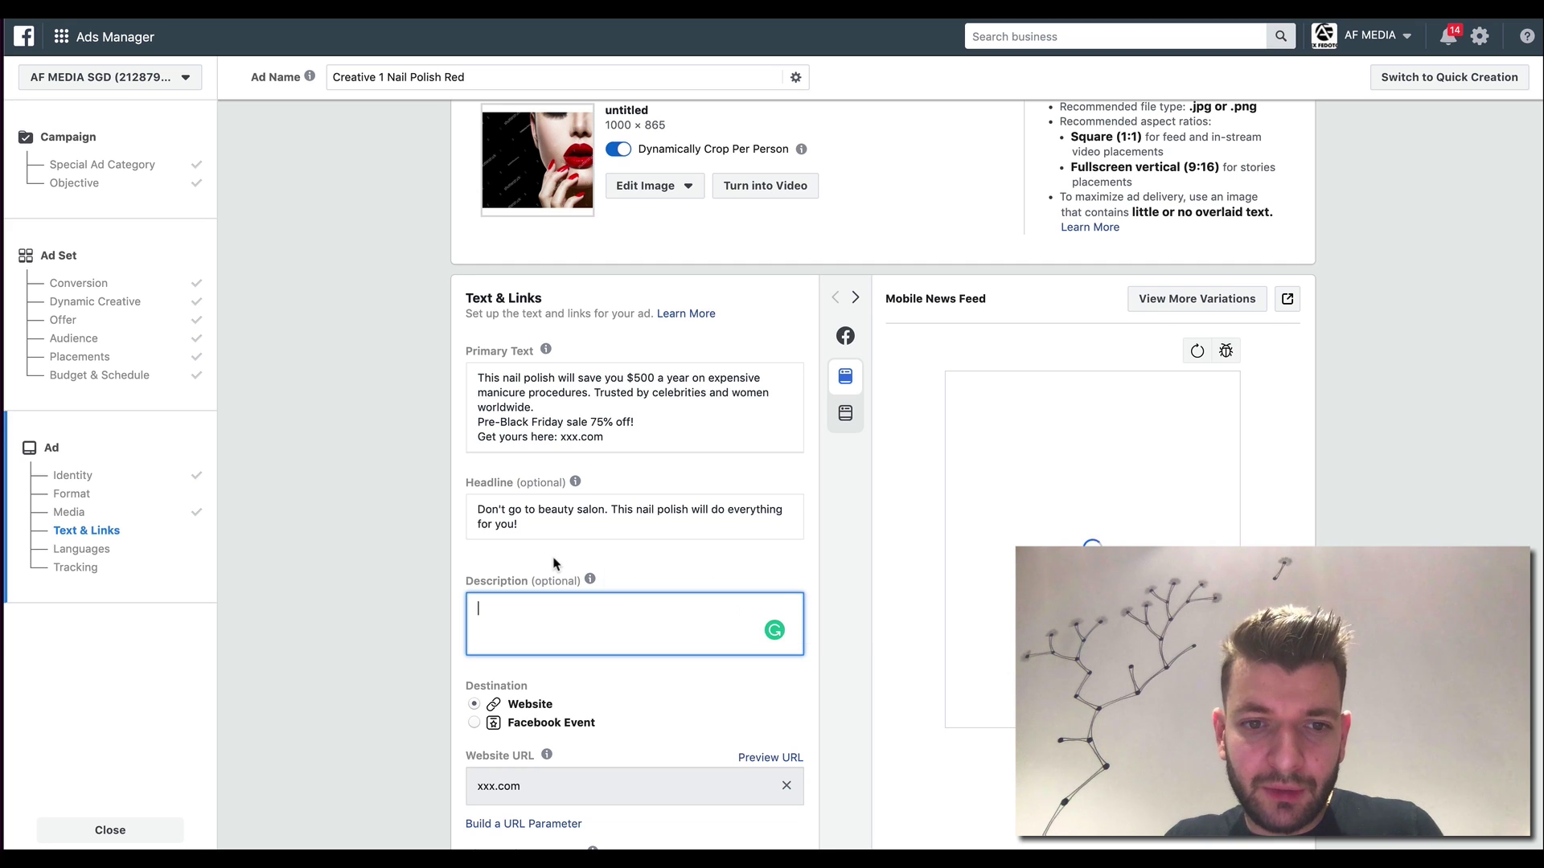
# Step: Set the ad description to 'Save 75% today only'
pyautogui.write('Save 75%')
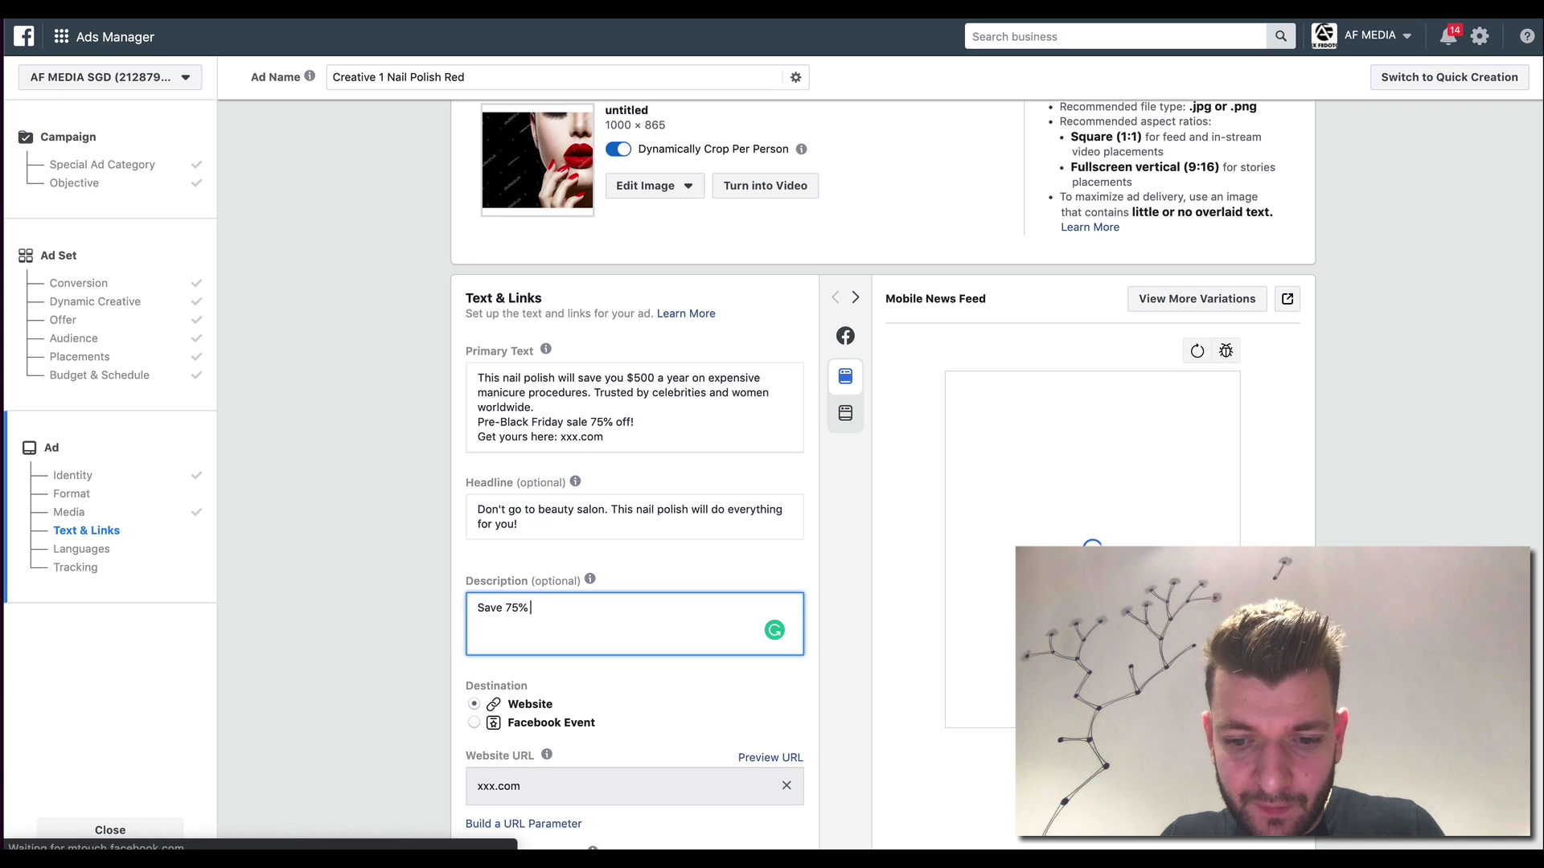
pyautogui.write(' today only')
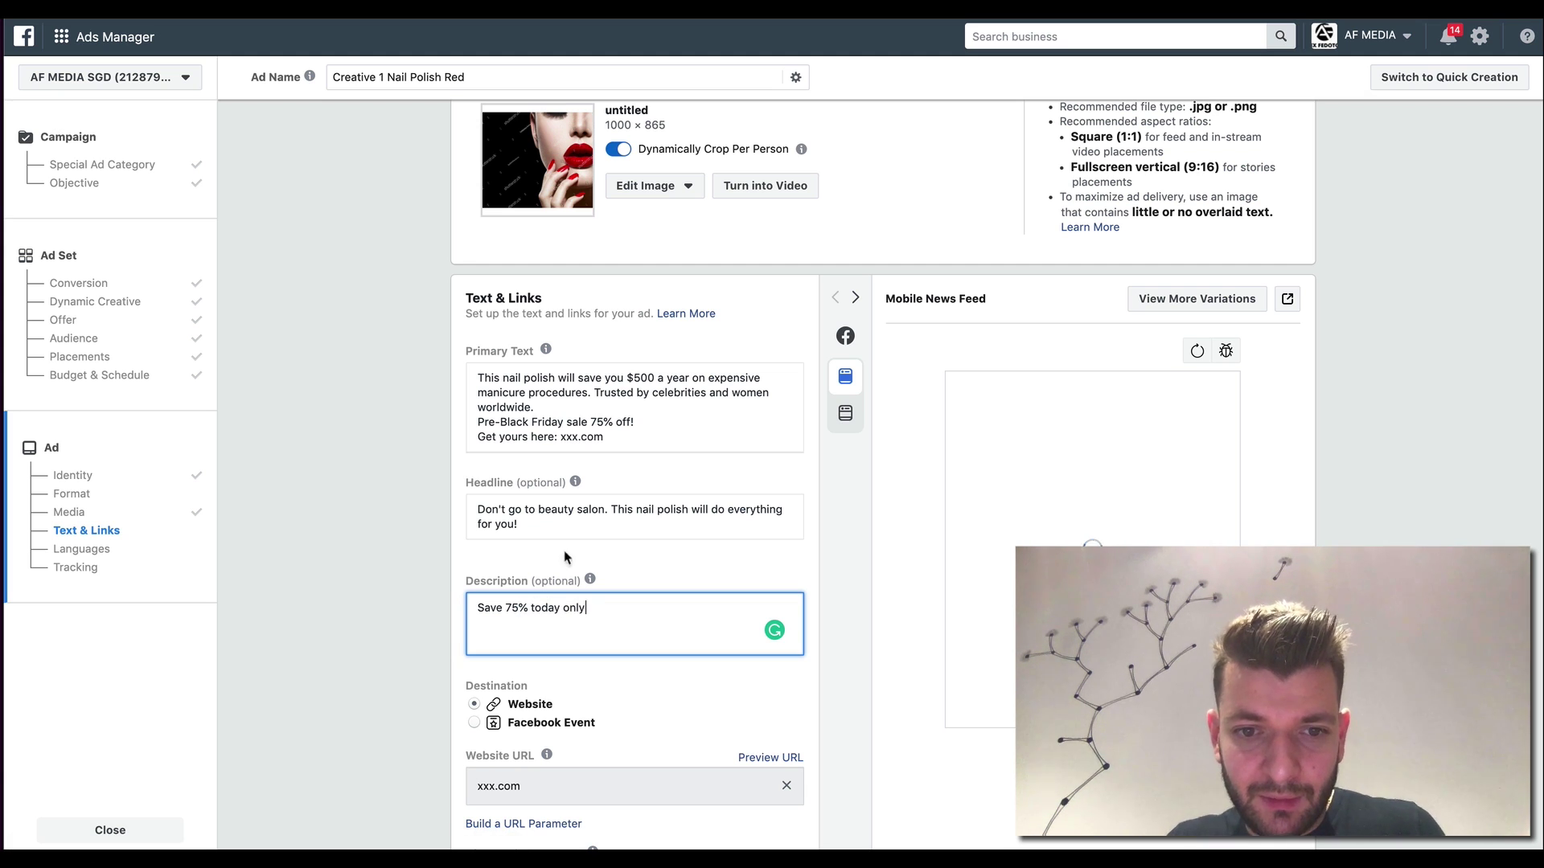
pyautogui.scroll(-1, 664, 491)
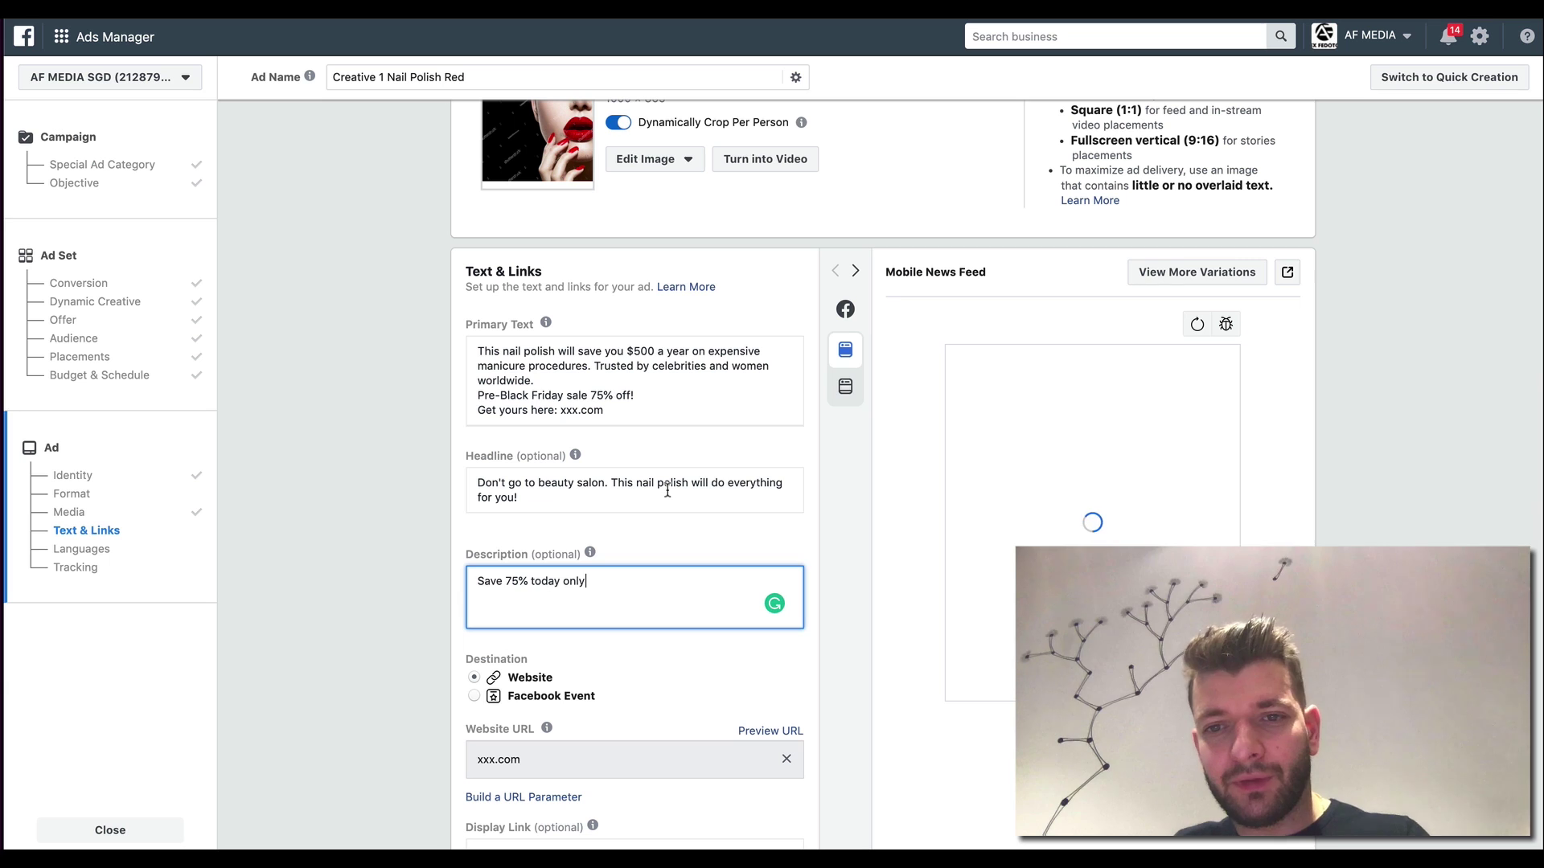
pyautogui.click(665, 517)
# Step: Change the call to action to Shop Now
pyautogui.scroll(-3, 667, 521)
pyautogui.scroll(-1, 668, 521)
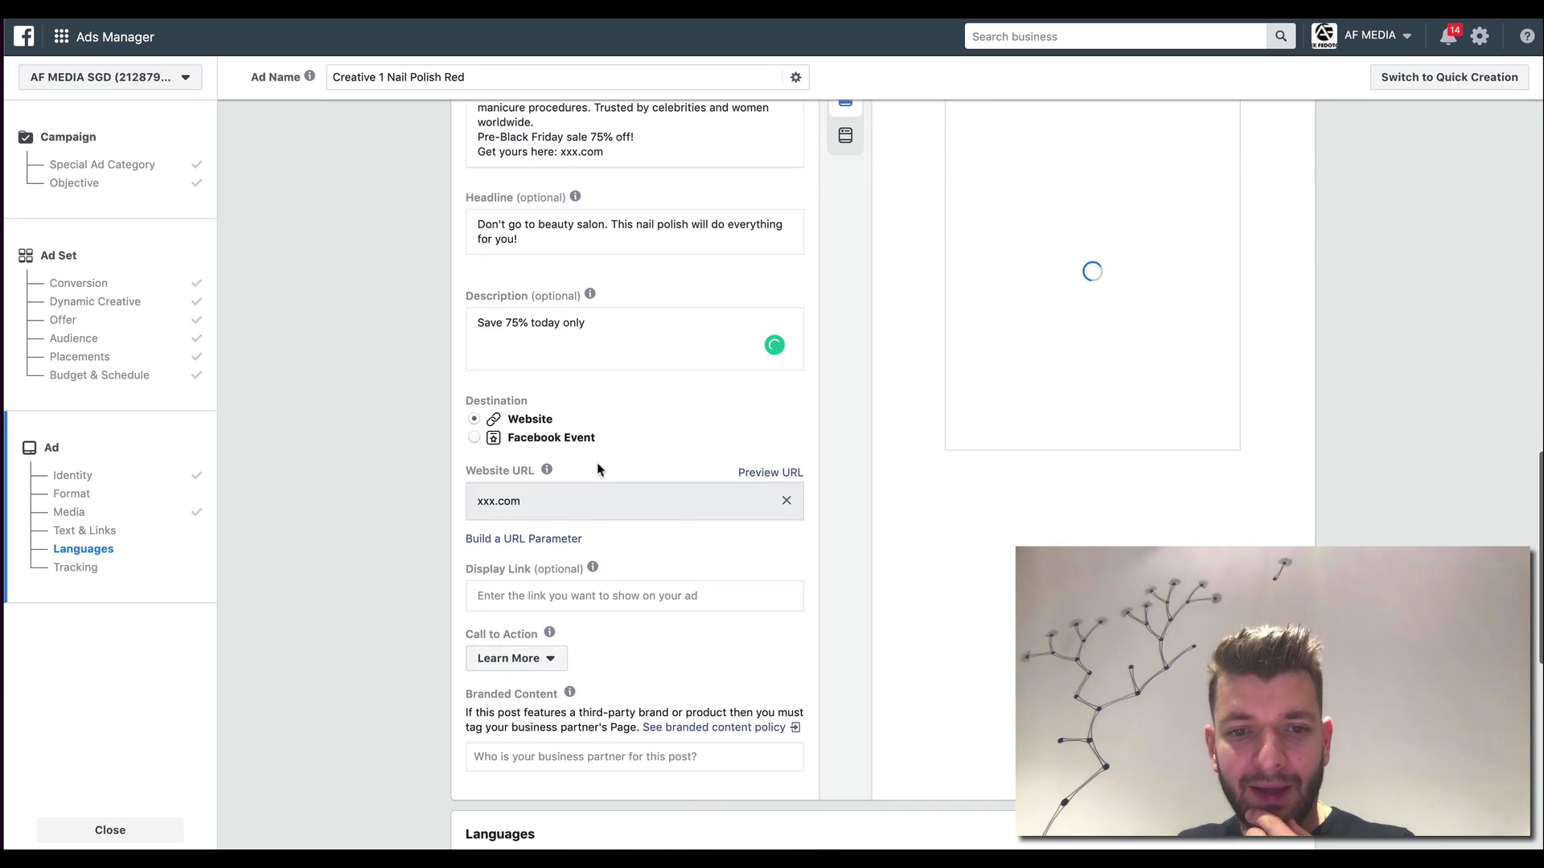
pyautogui.click(548, 660)
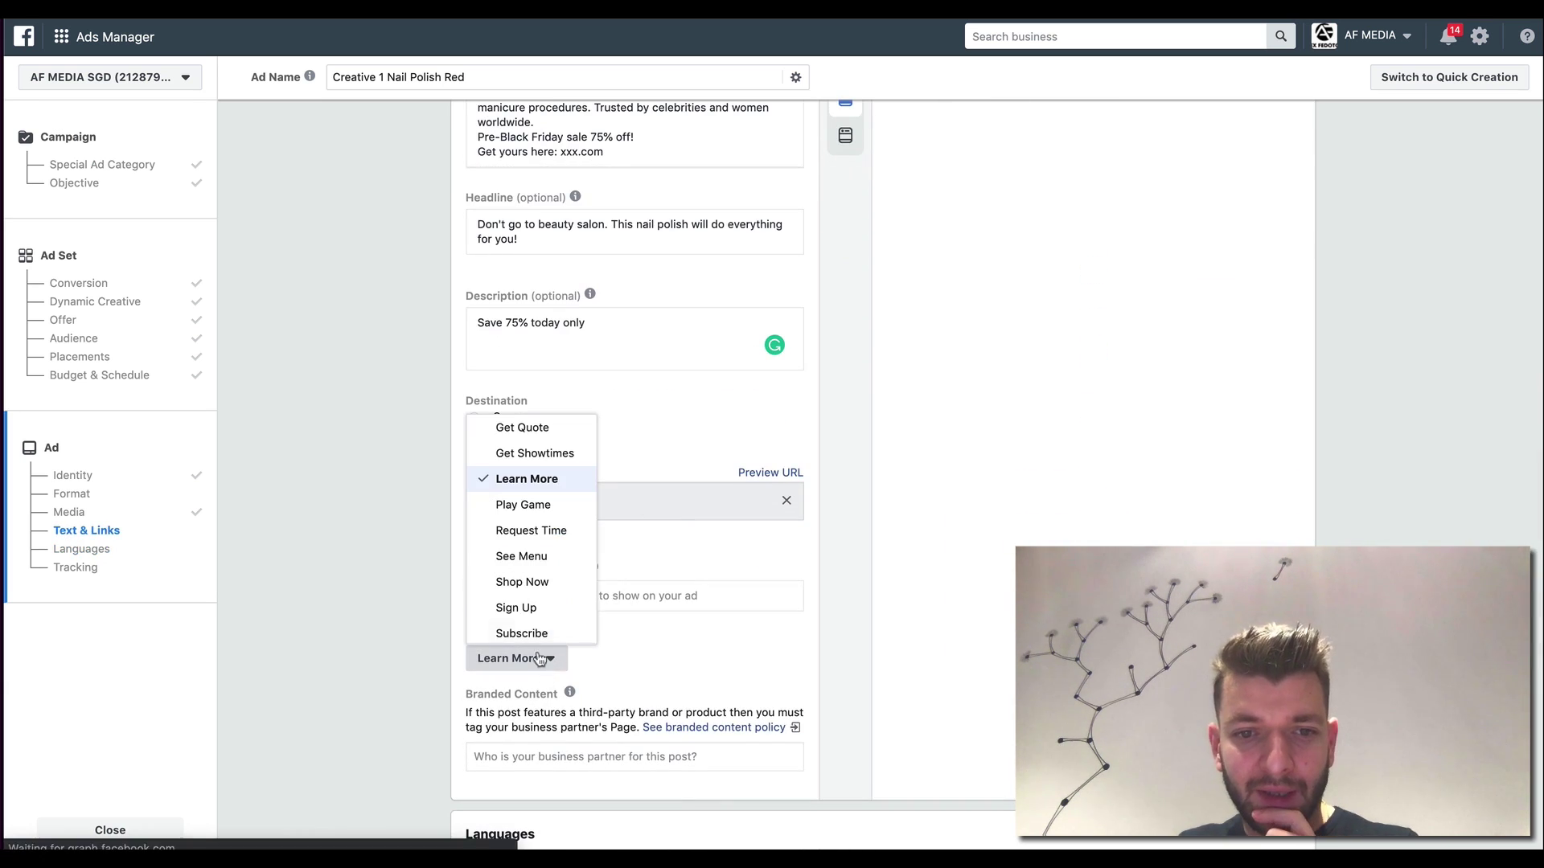
pyautogui.click(541, 582)
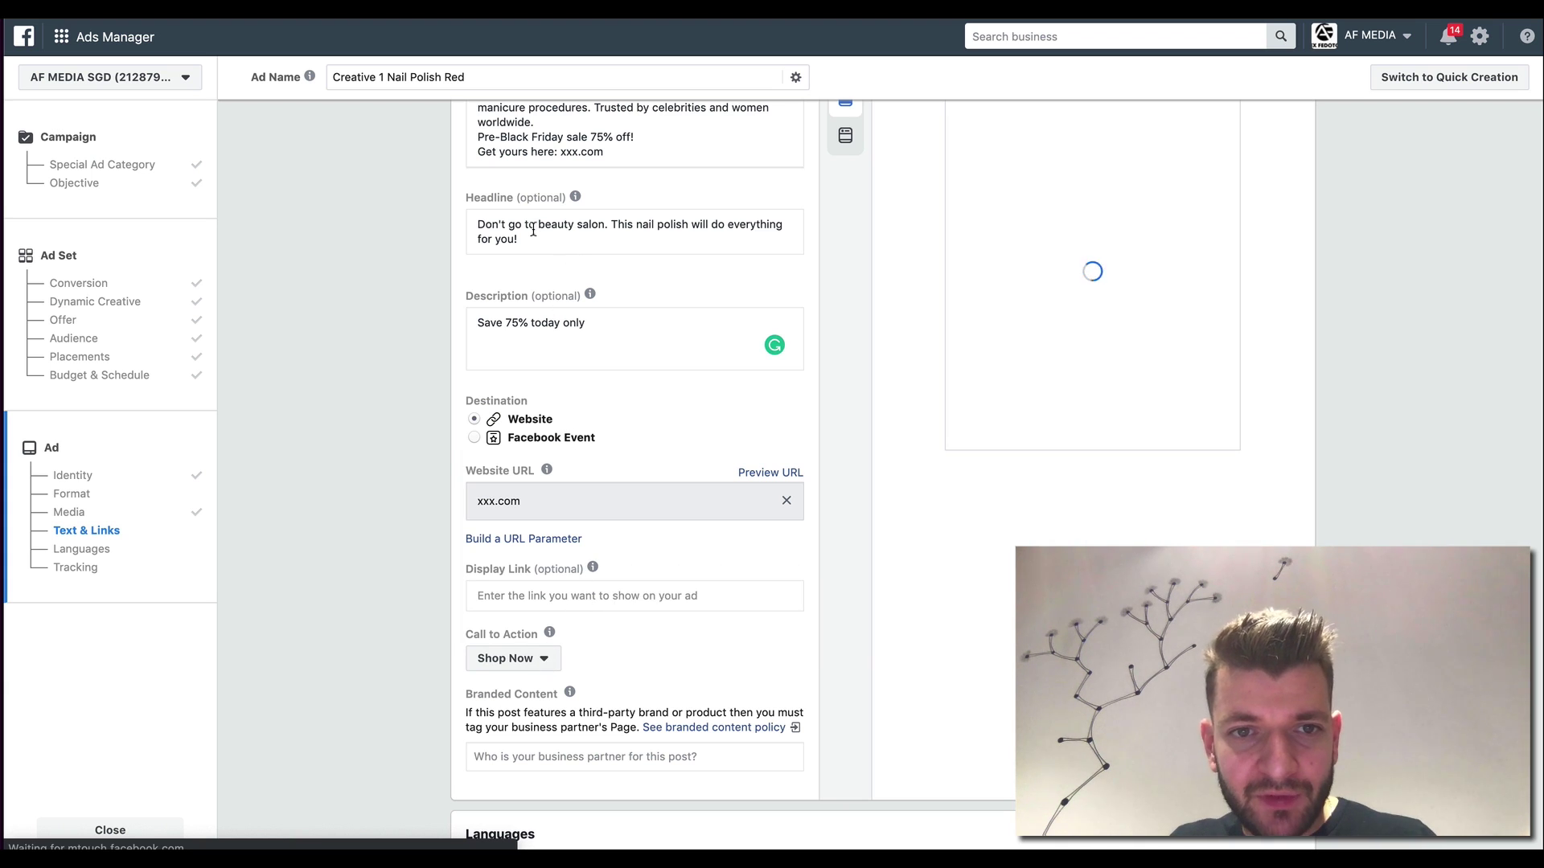
# Step: Copy xxx.com from the primary text and paste it as the display link
pyautogui.click(609, 152)
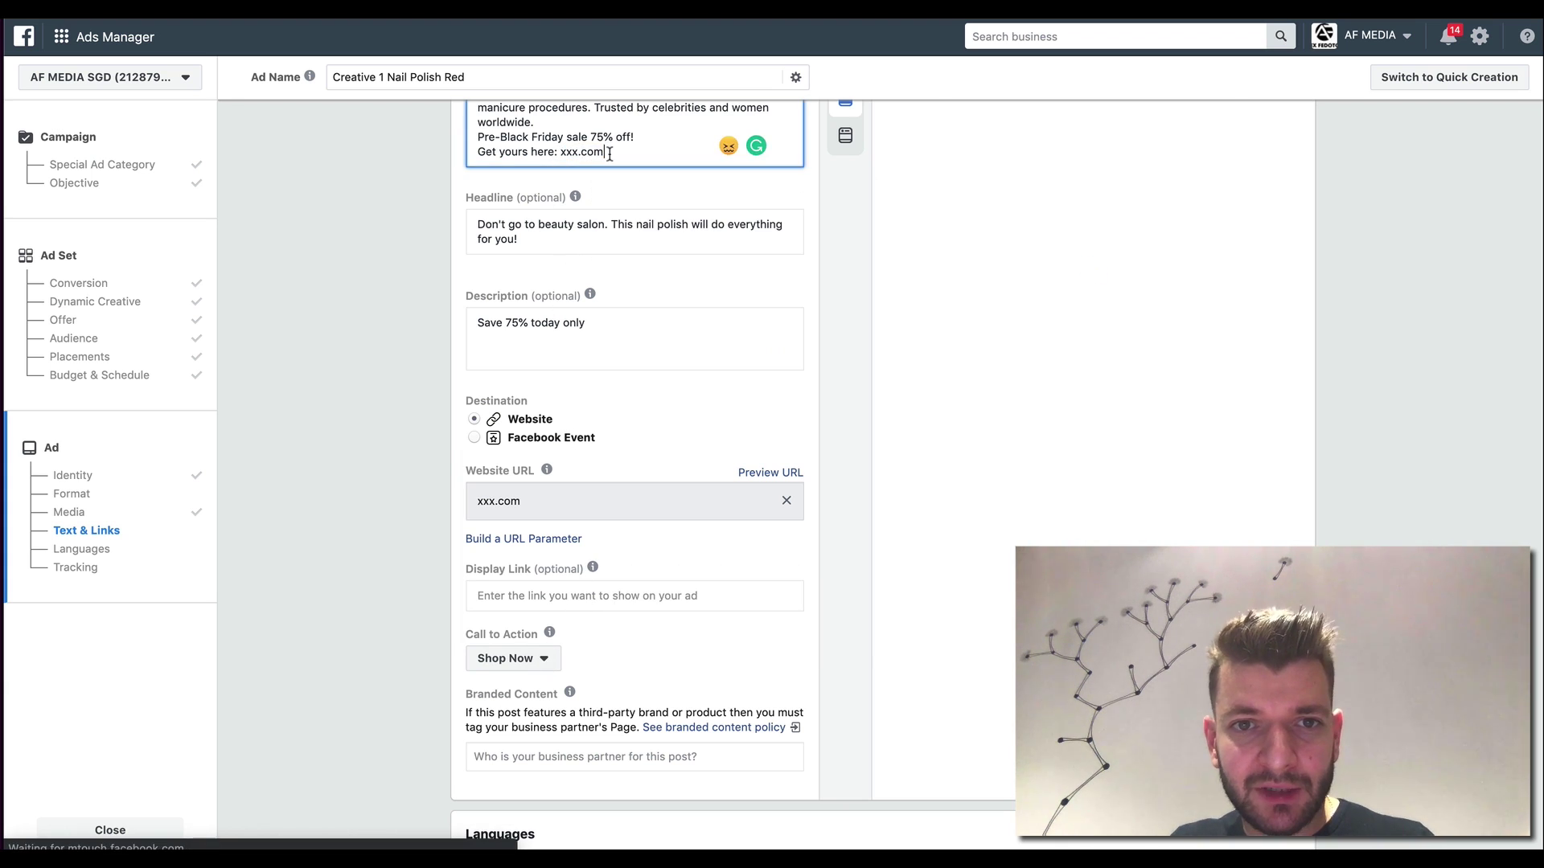
pyautogui.moveTo(609, 153); pyautogui.dragTo(568, 154)
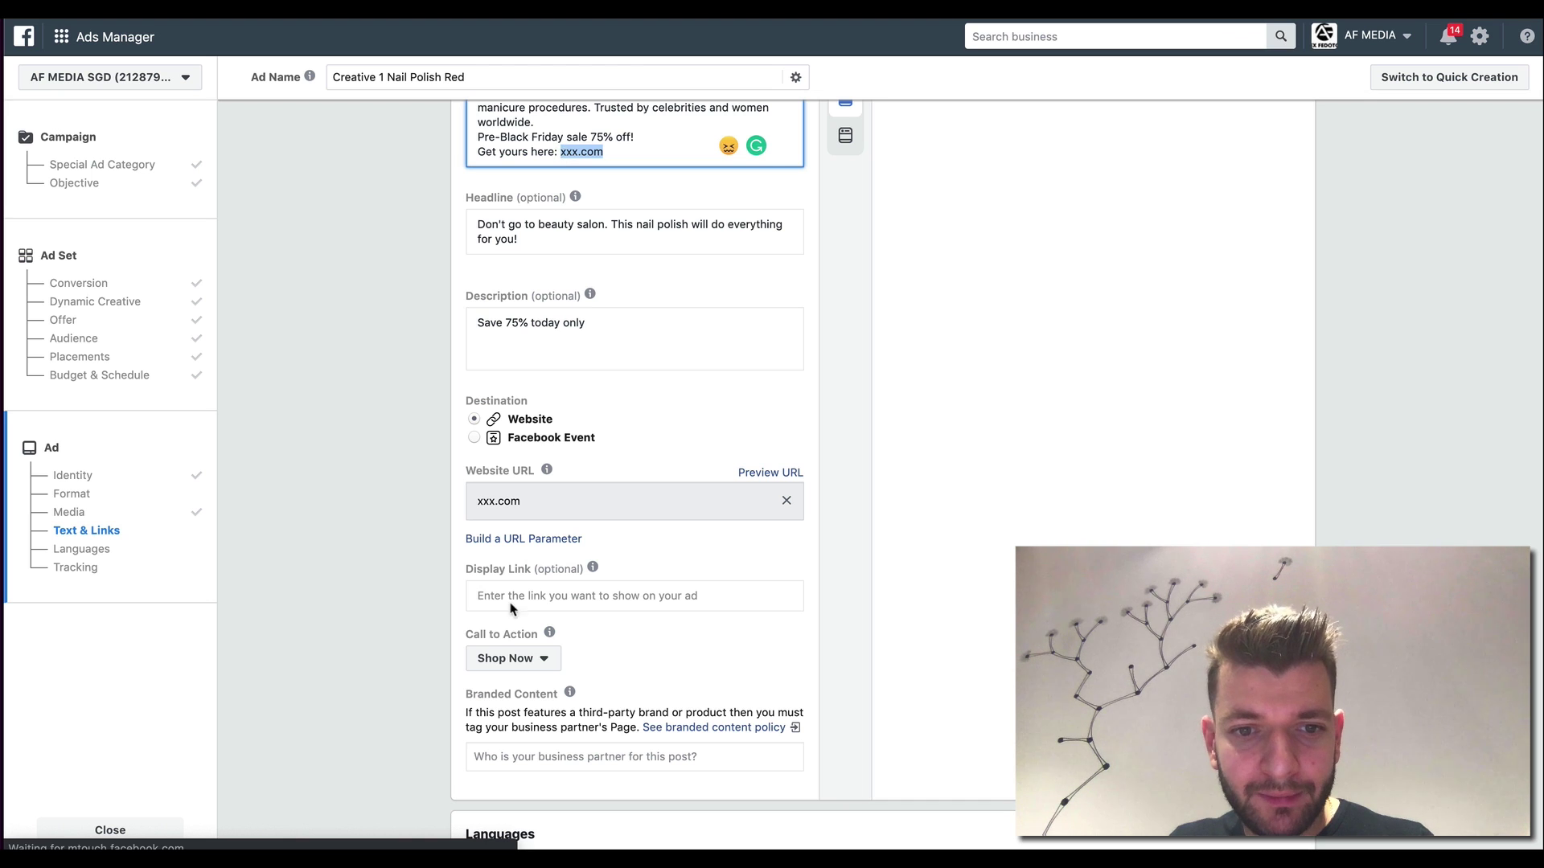
pyautogui.click(591, 593)
pyautogui.write('xxx.com')
# Step: Append 'Lady Lips' to the ad name to make 'Creative 1 Nail Polish Red Lady Lips', then confirm the ad
pyautogui.scroll(-10, 687, 564)
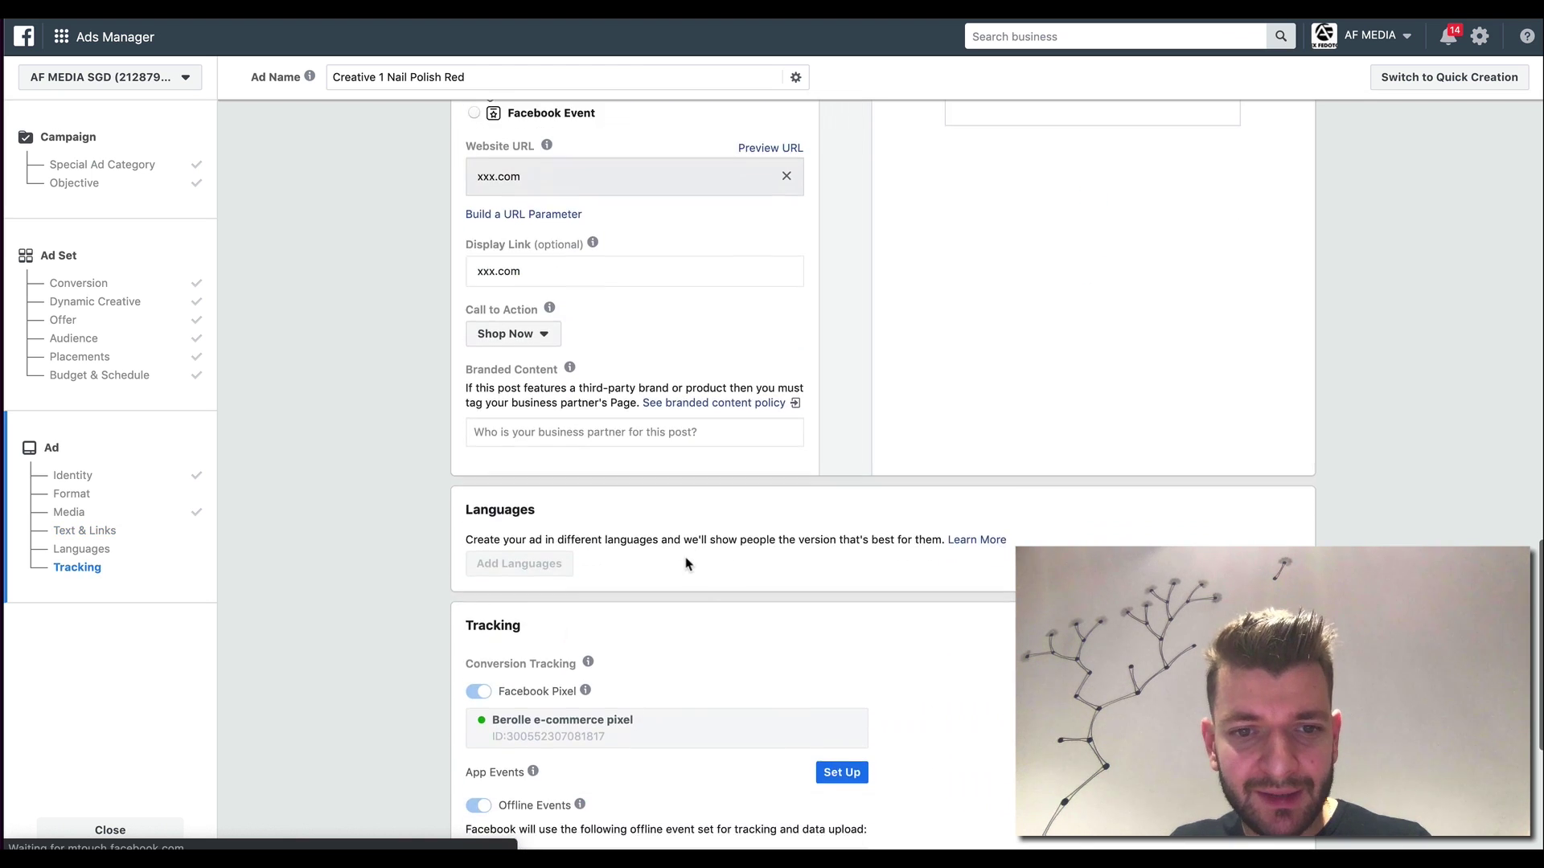
pyautogui.scroll(20, 696, 383)
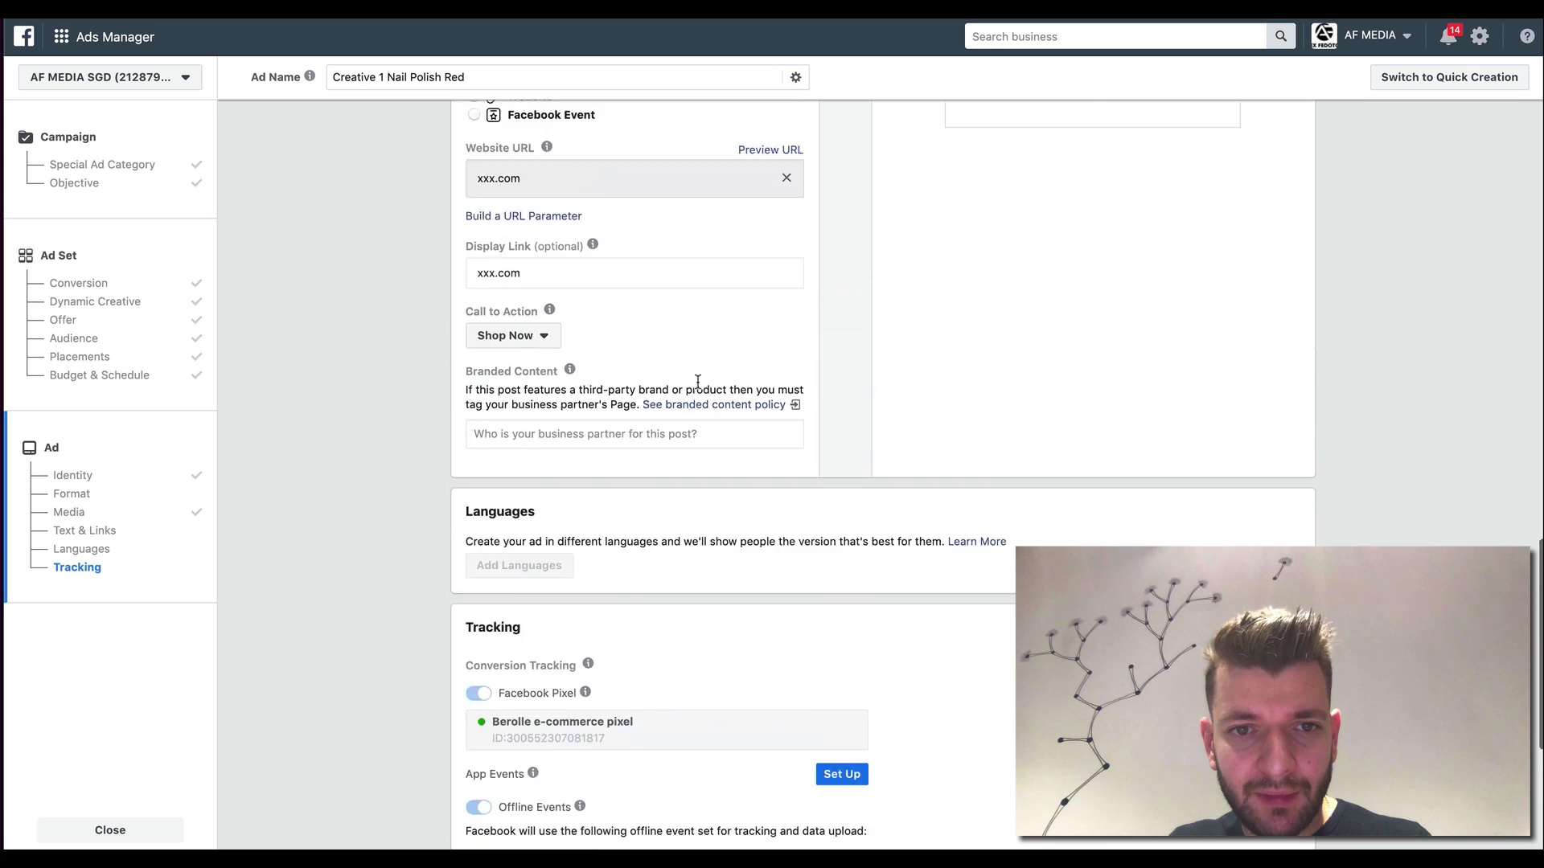
pyautogui.scroll(5, 696, 385)
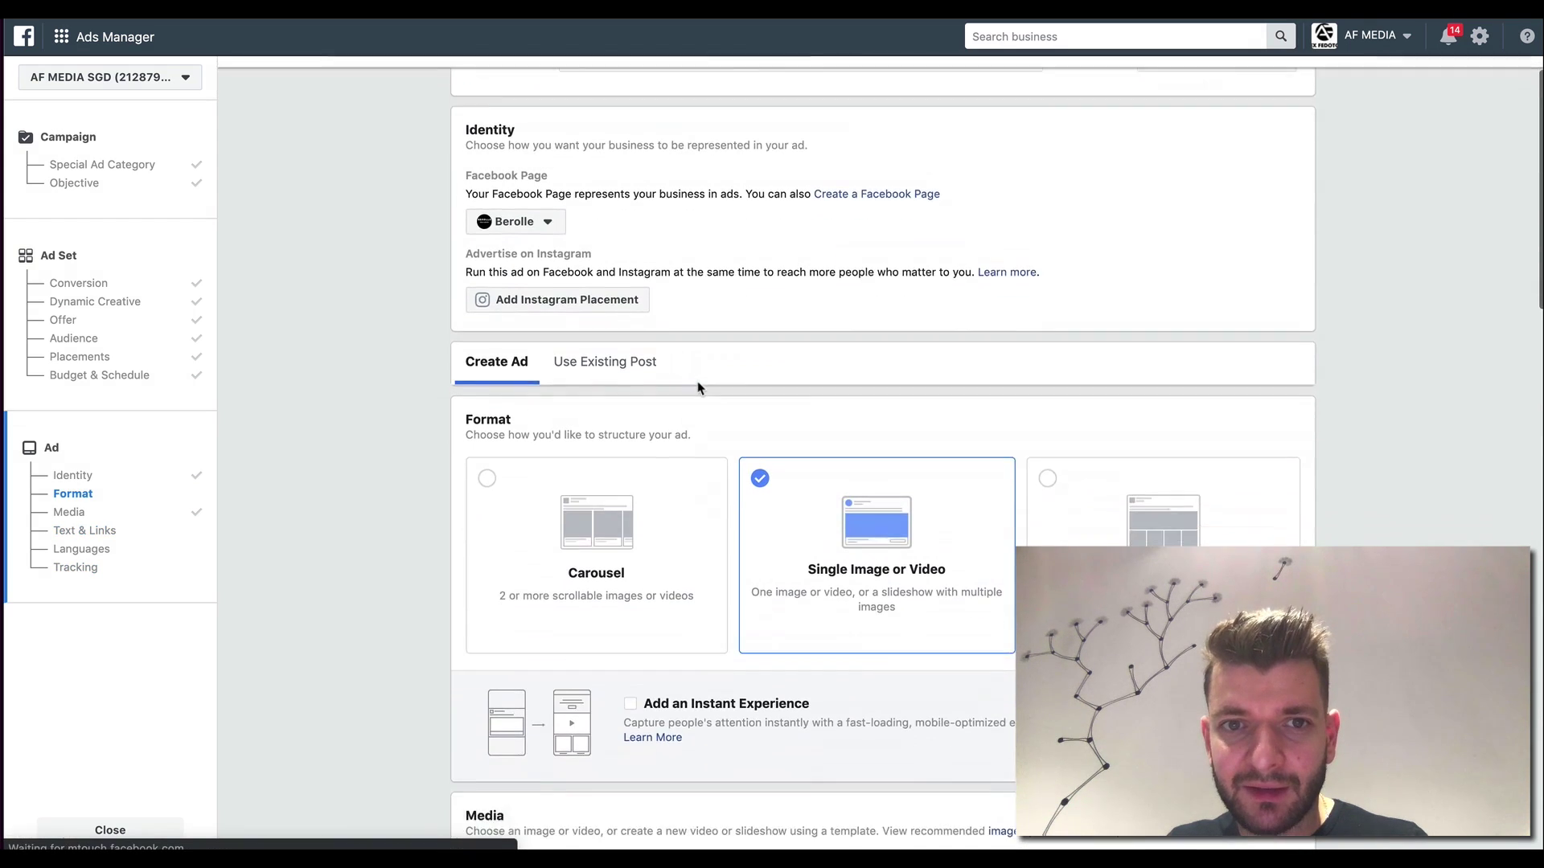
pyautogui.click(694, 107)
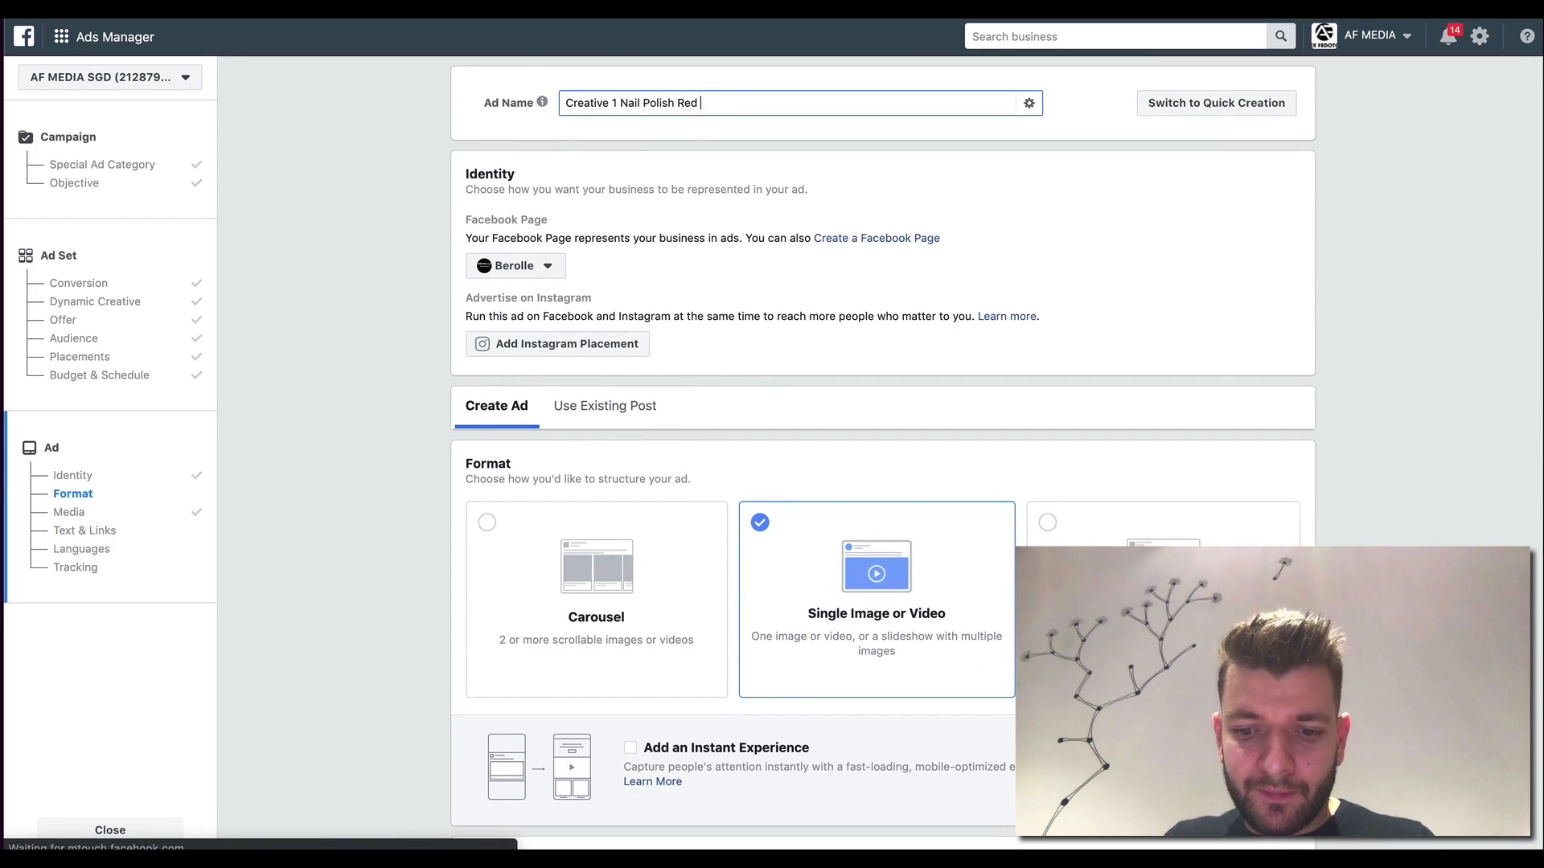
pyautogui.write('Lady Lips')
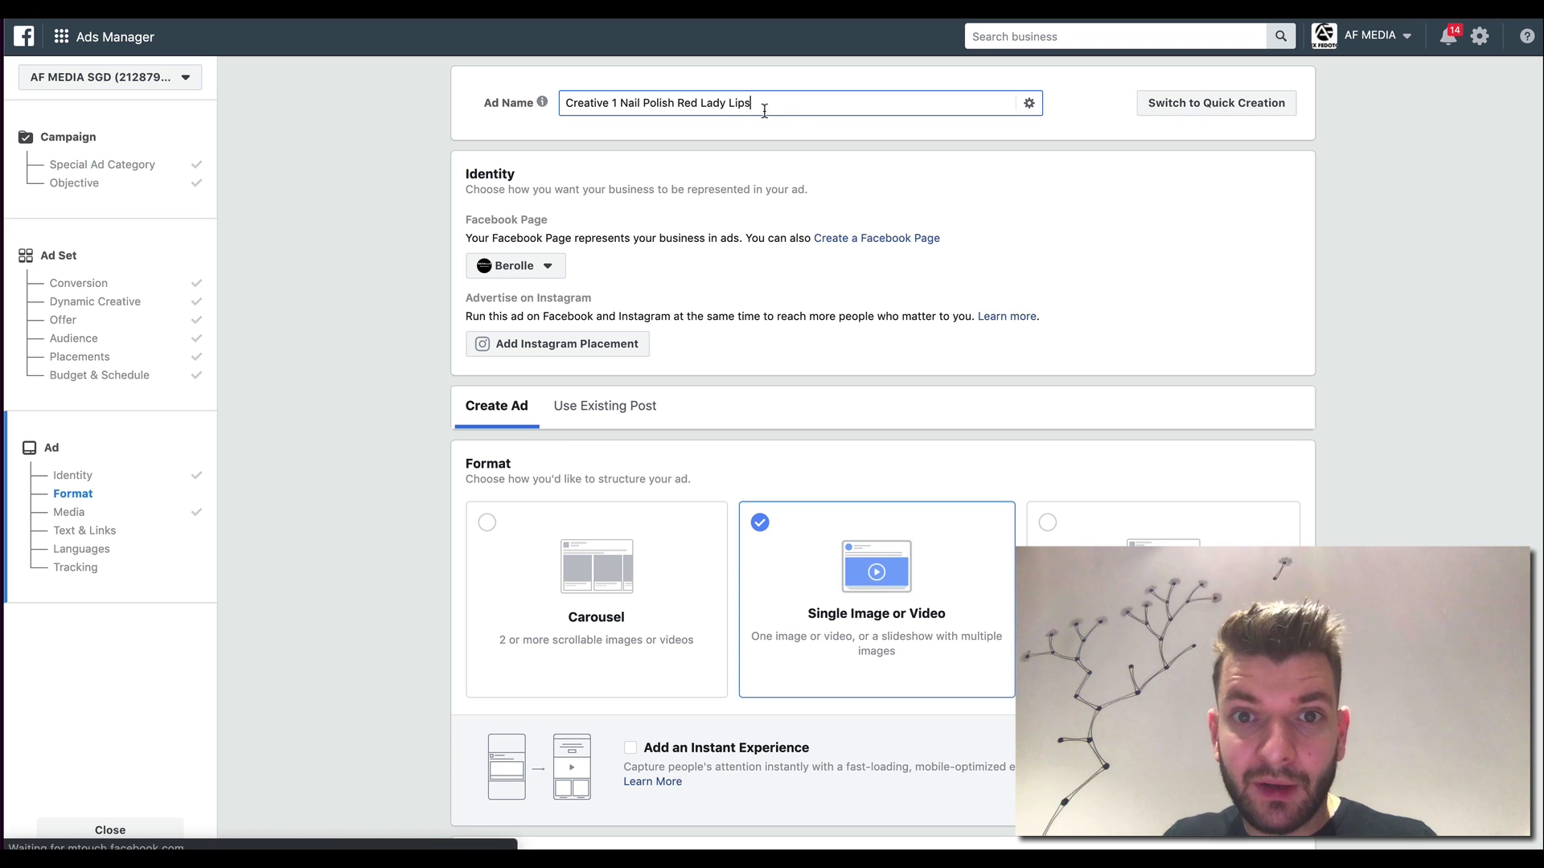
pyautogui.scroll(-8, 854, 300)
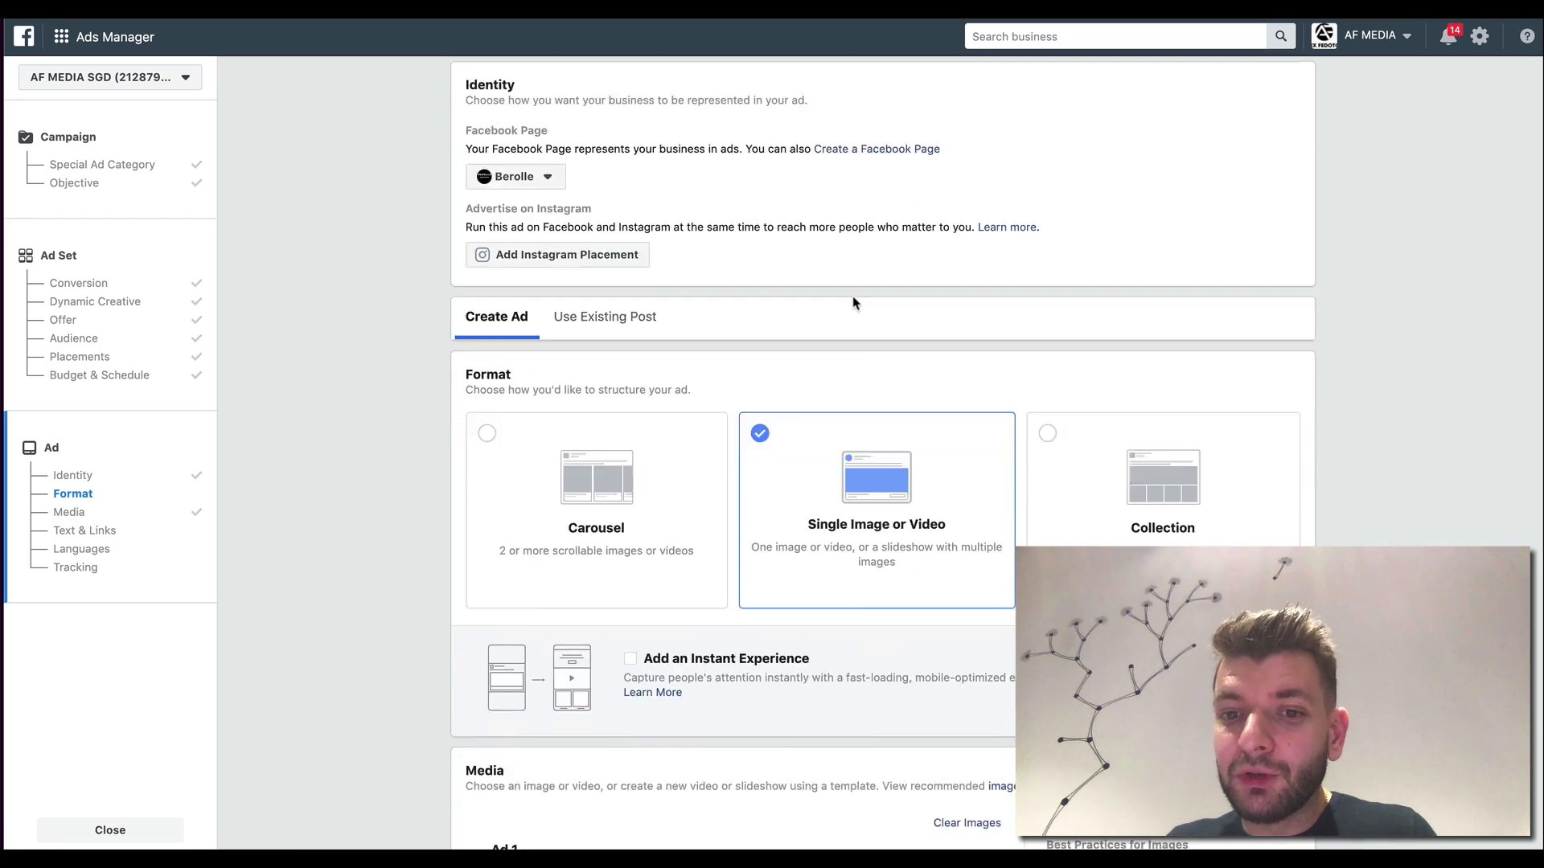
pyautogui.scroll(-15, 855, 301)
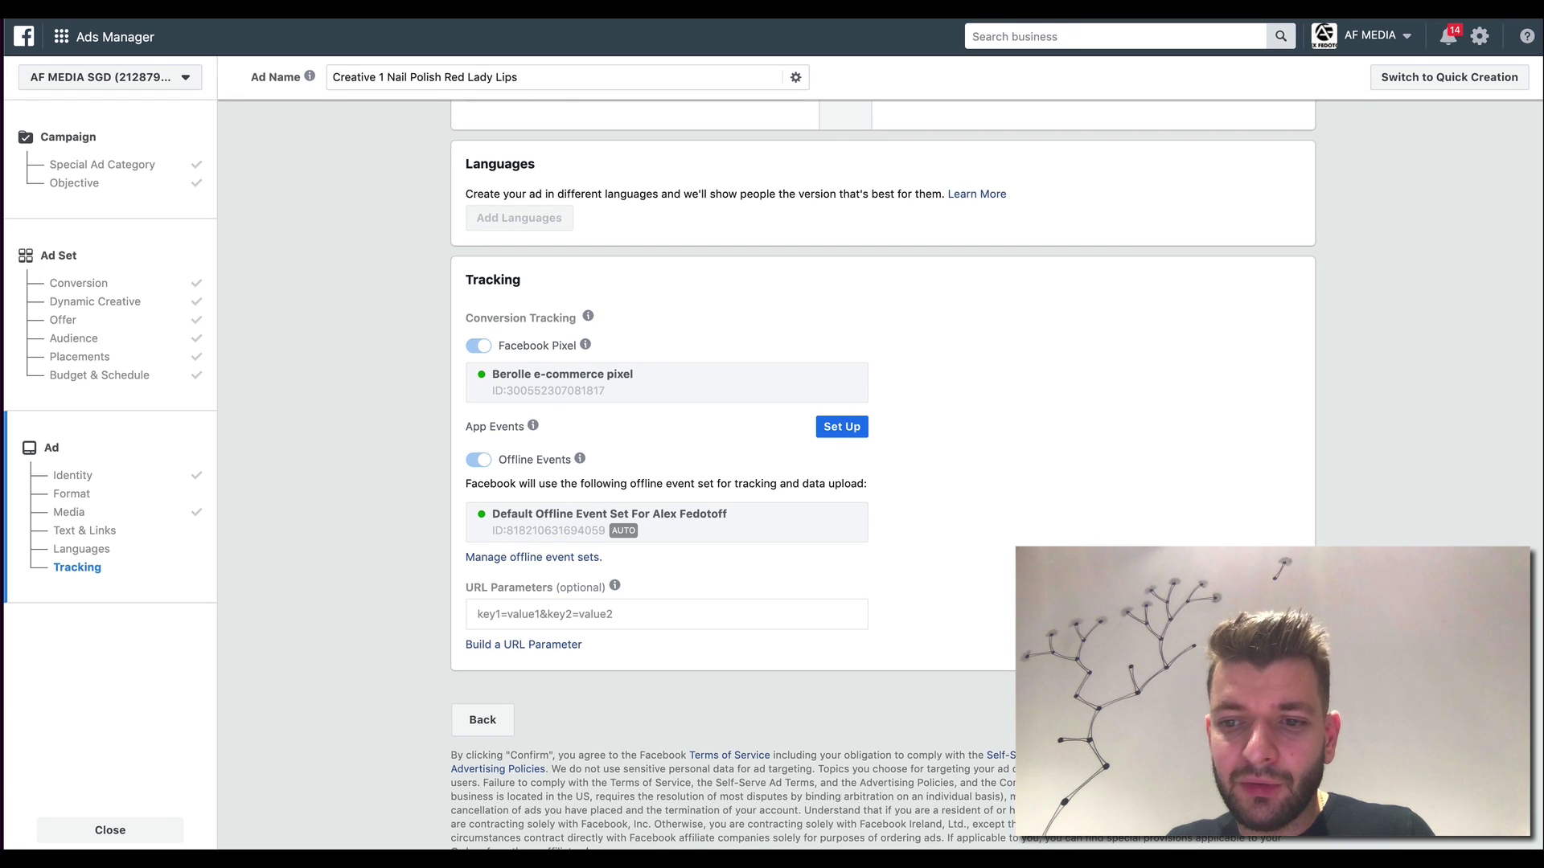
pyautogui.click(1270, 720)
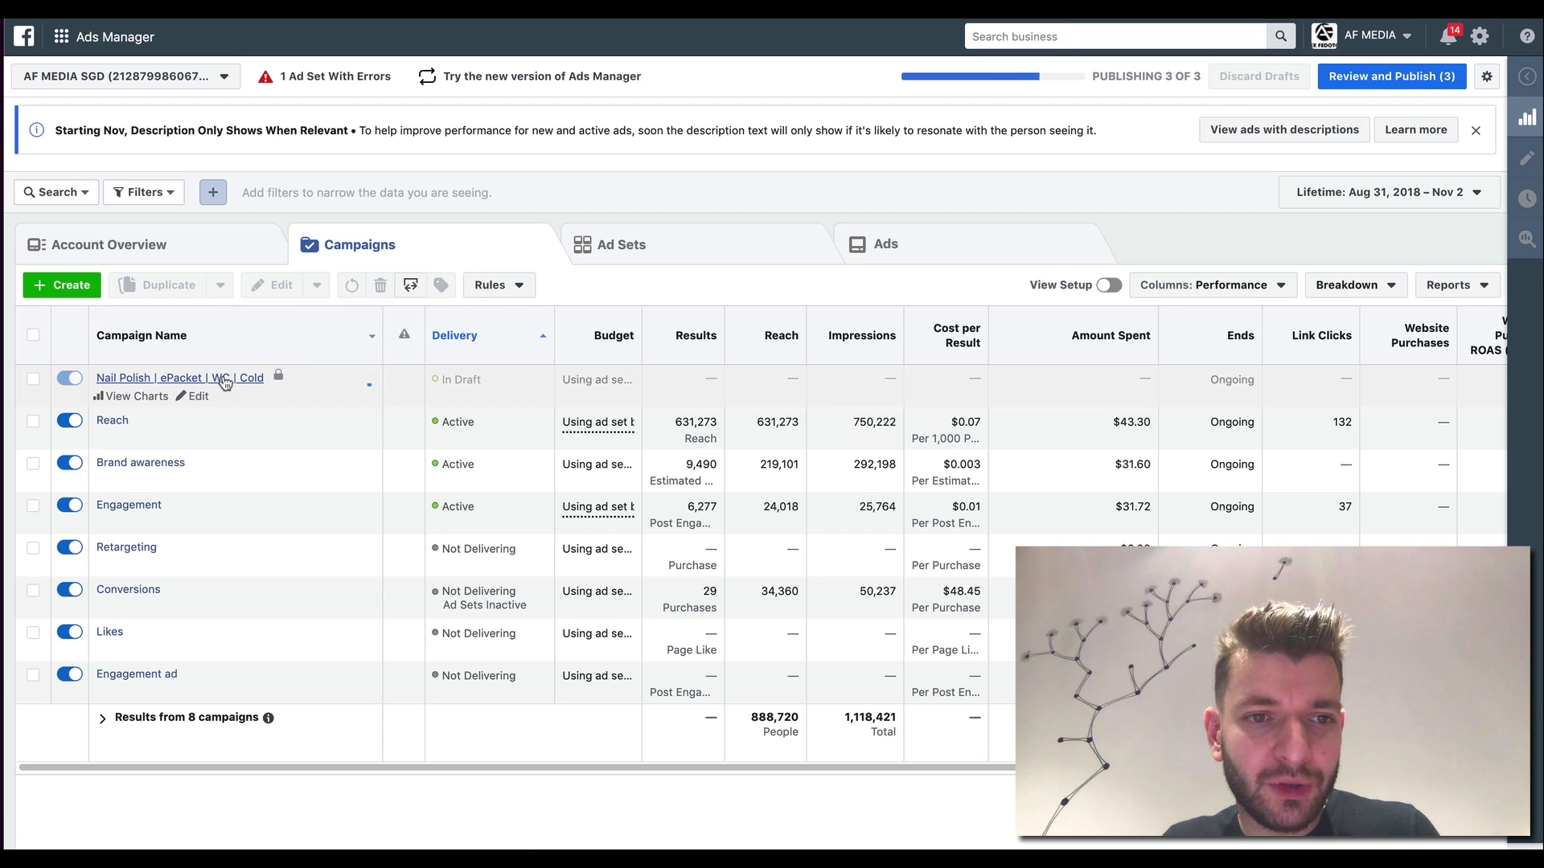
# Step: Drill into the nail polish campaign and ad set, select the Red Lady Lips ad, and choose Duplicate
pyautogui.click(223, 380)
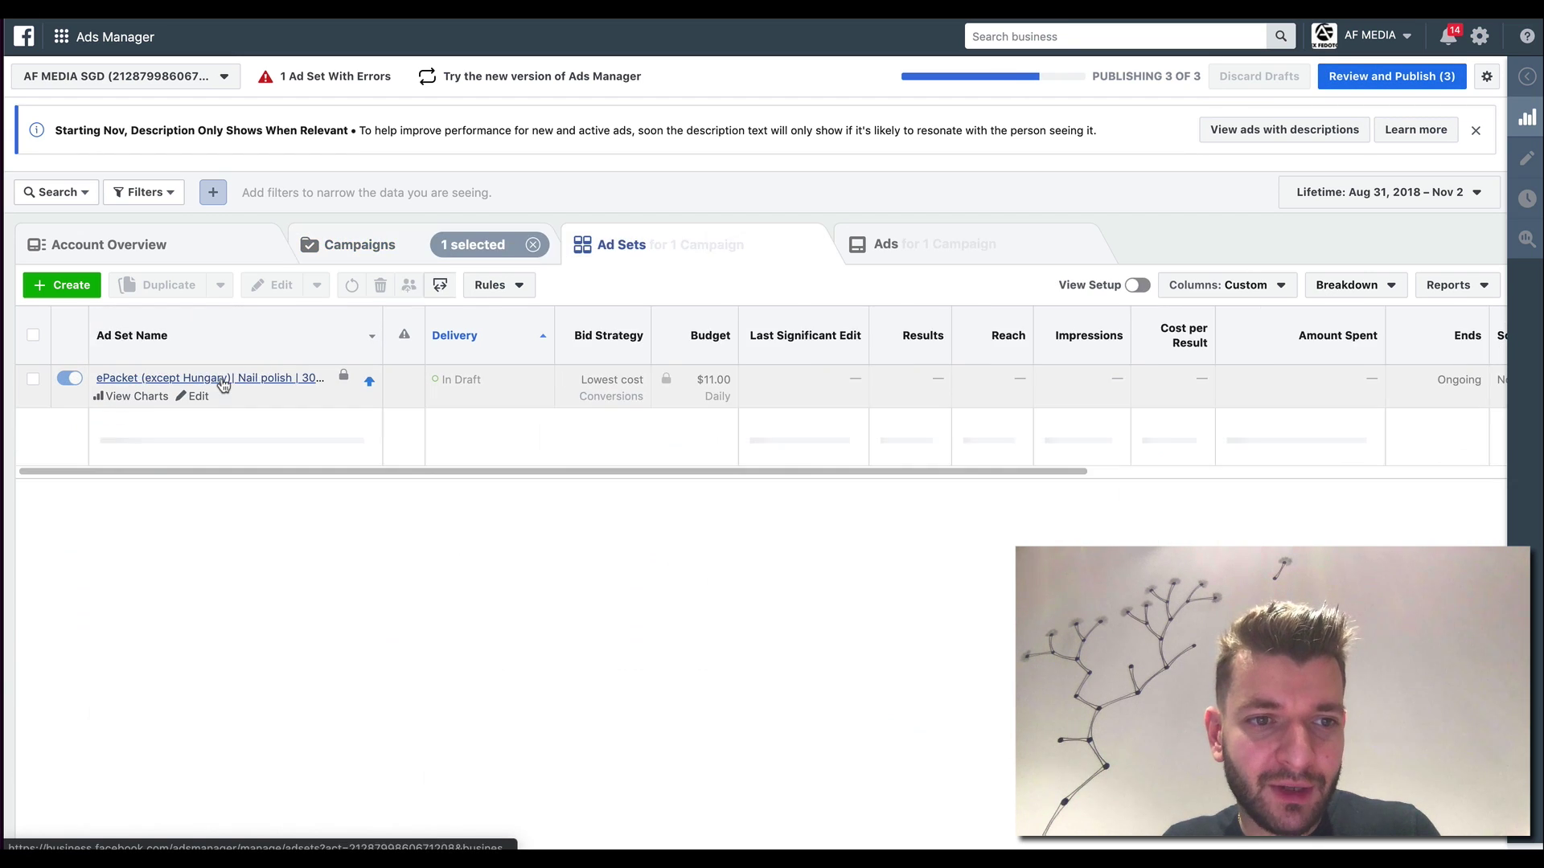
pyautogui.click(118, 366)
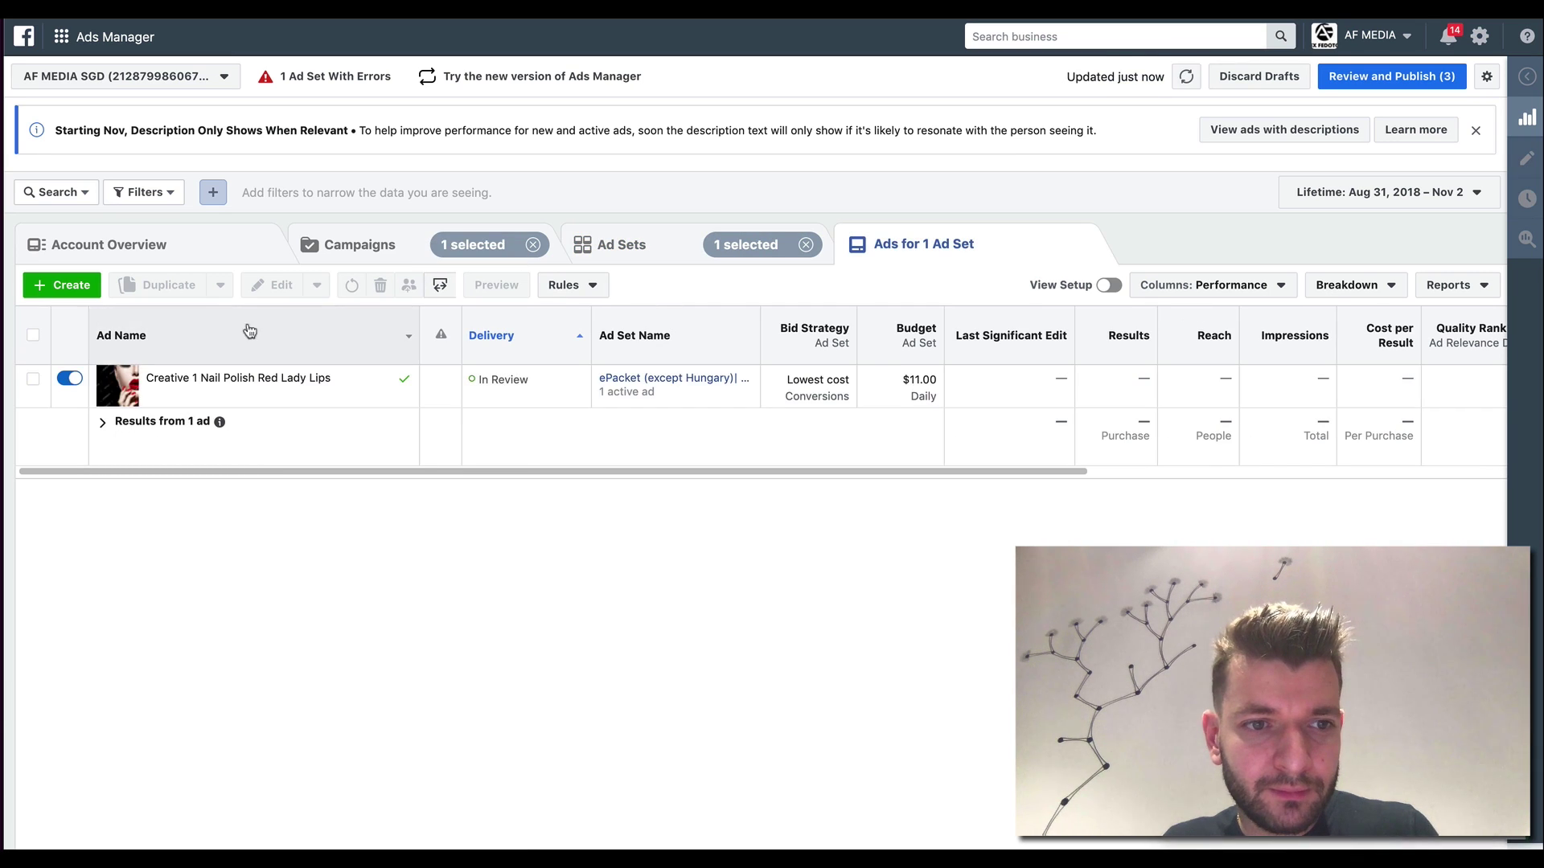
pyautogui.click(242, 374)
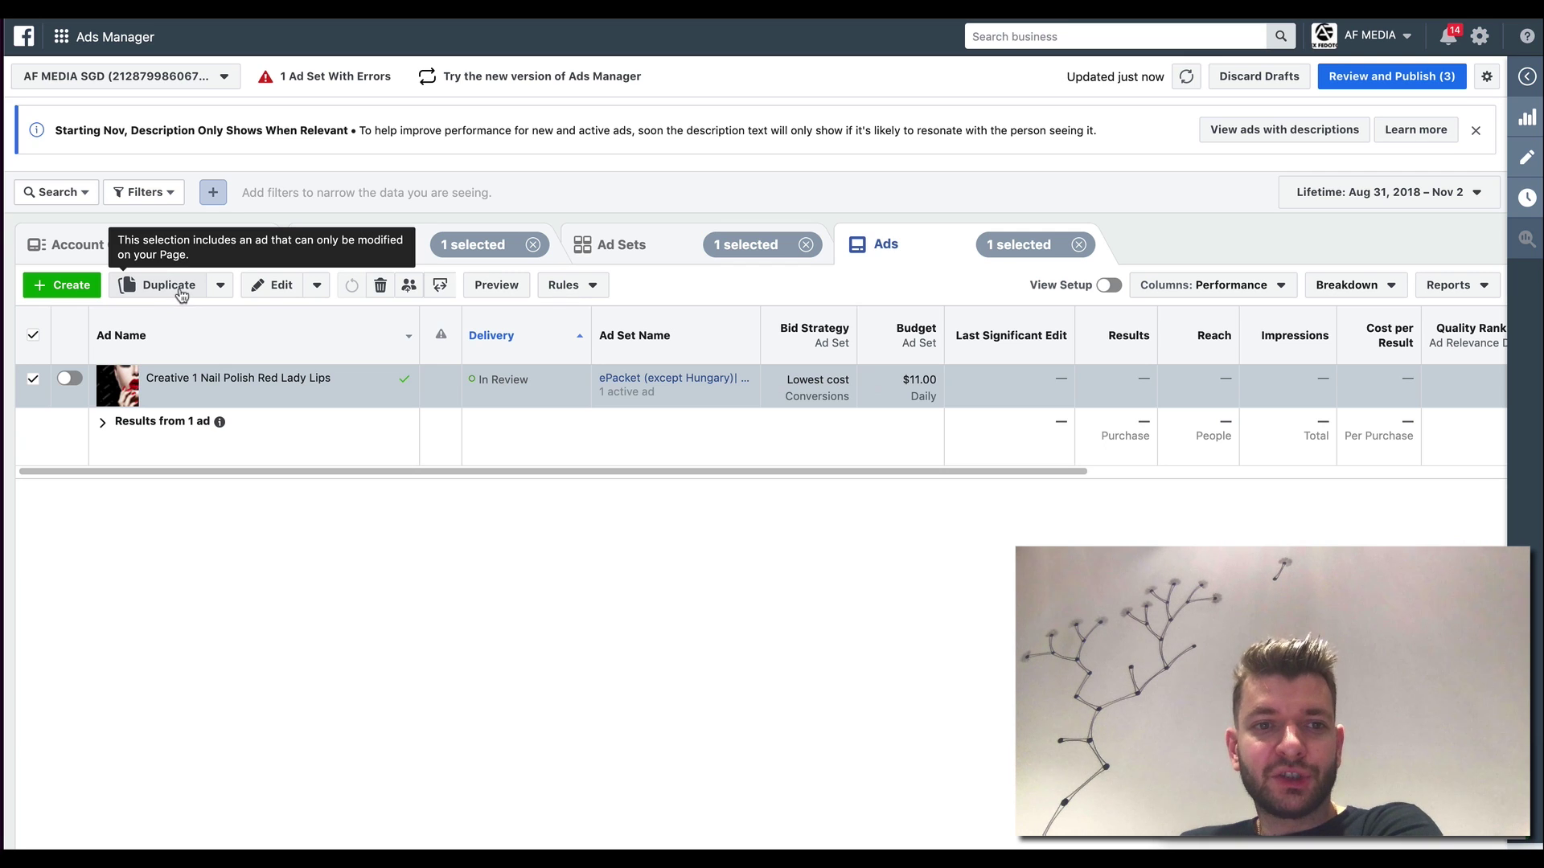
pyautogui.click(178, 288)
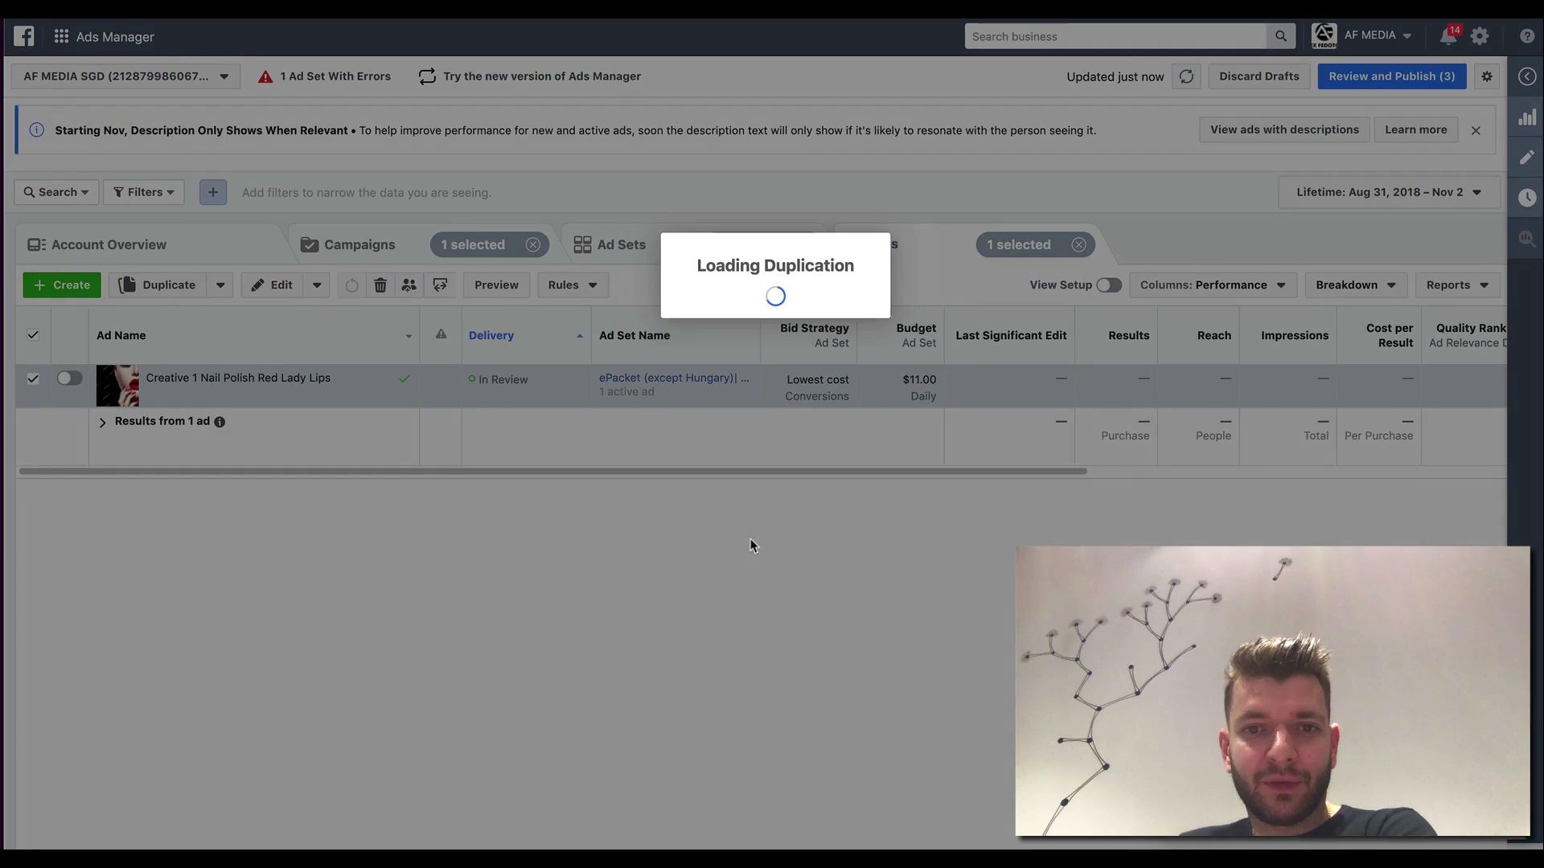
# Step: Duplicate the Red Lady Lips ad into its ad set and swap in a red nail polish swirl stock photo
pyautogui.click(998, 500)
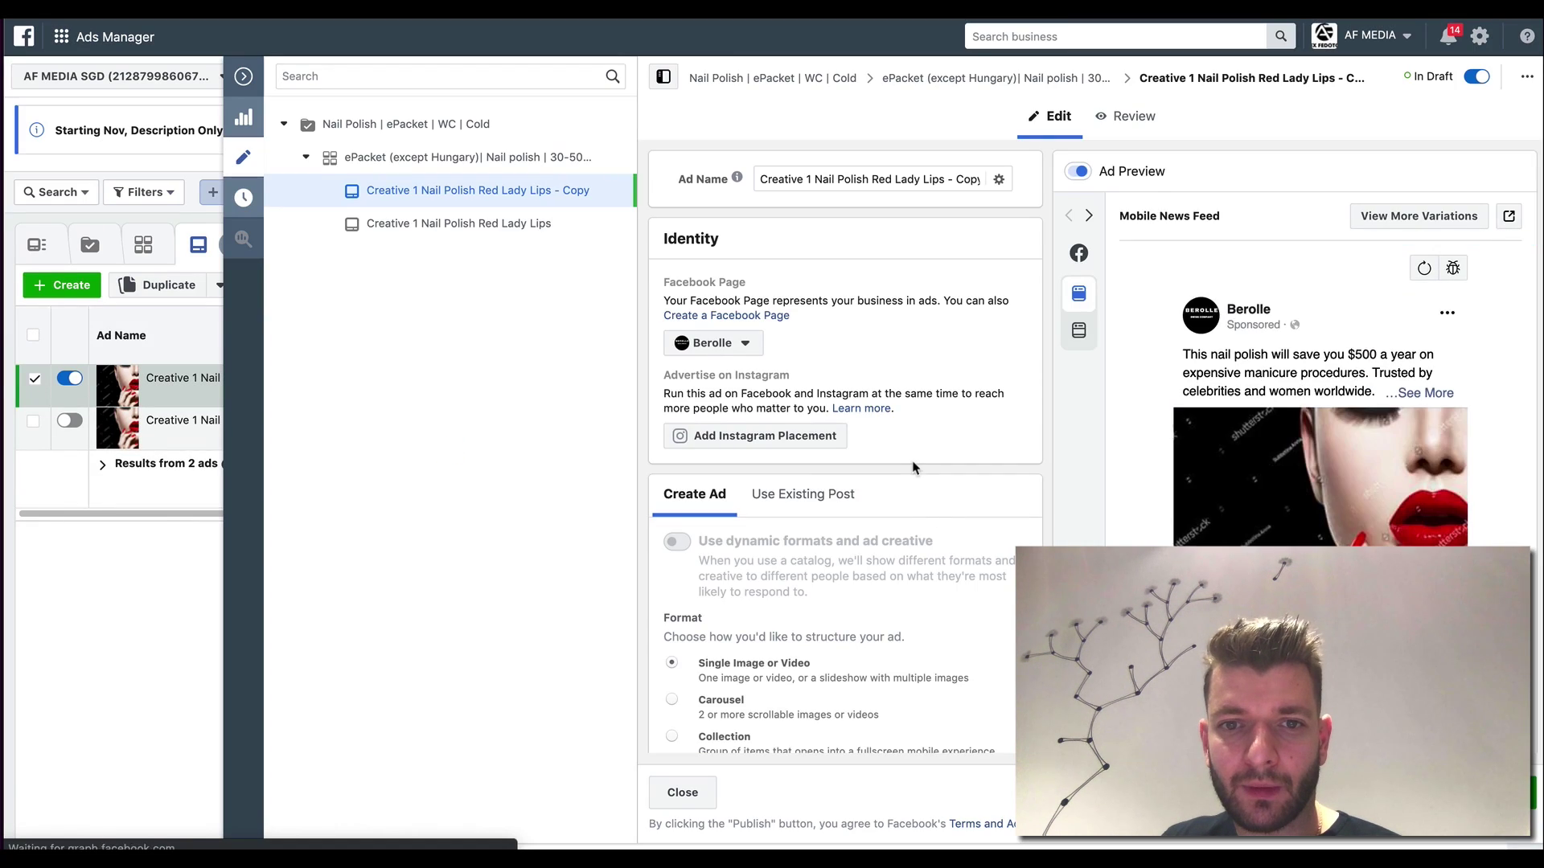
pyautogui.scroll(-2, 901, 450)
pyautogui.scroll(-5, 914, 467)
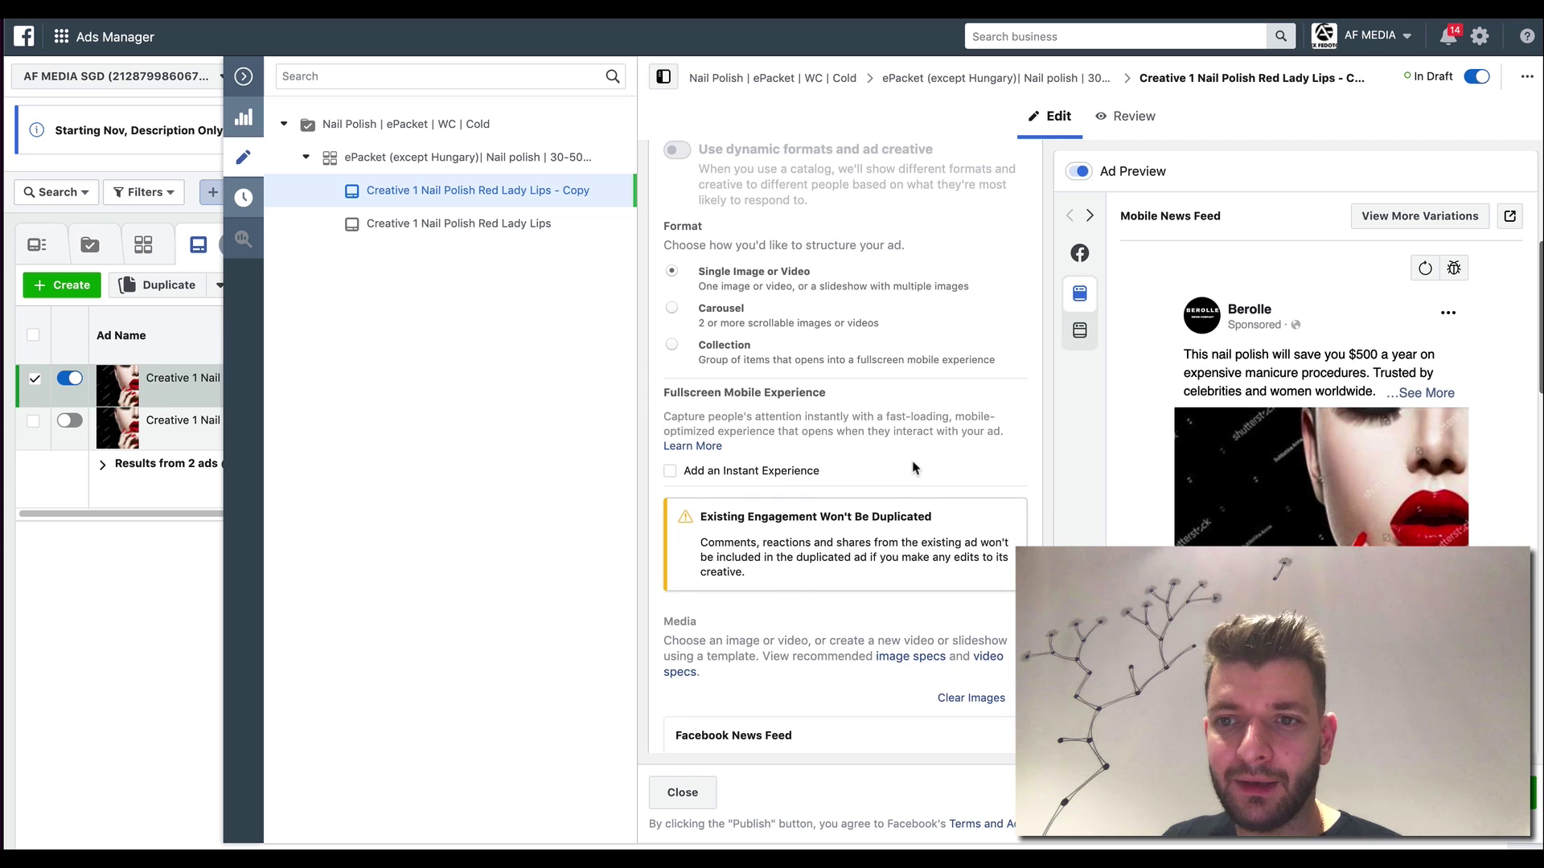
pyautogui.scroll(-1, 913, 467)
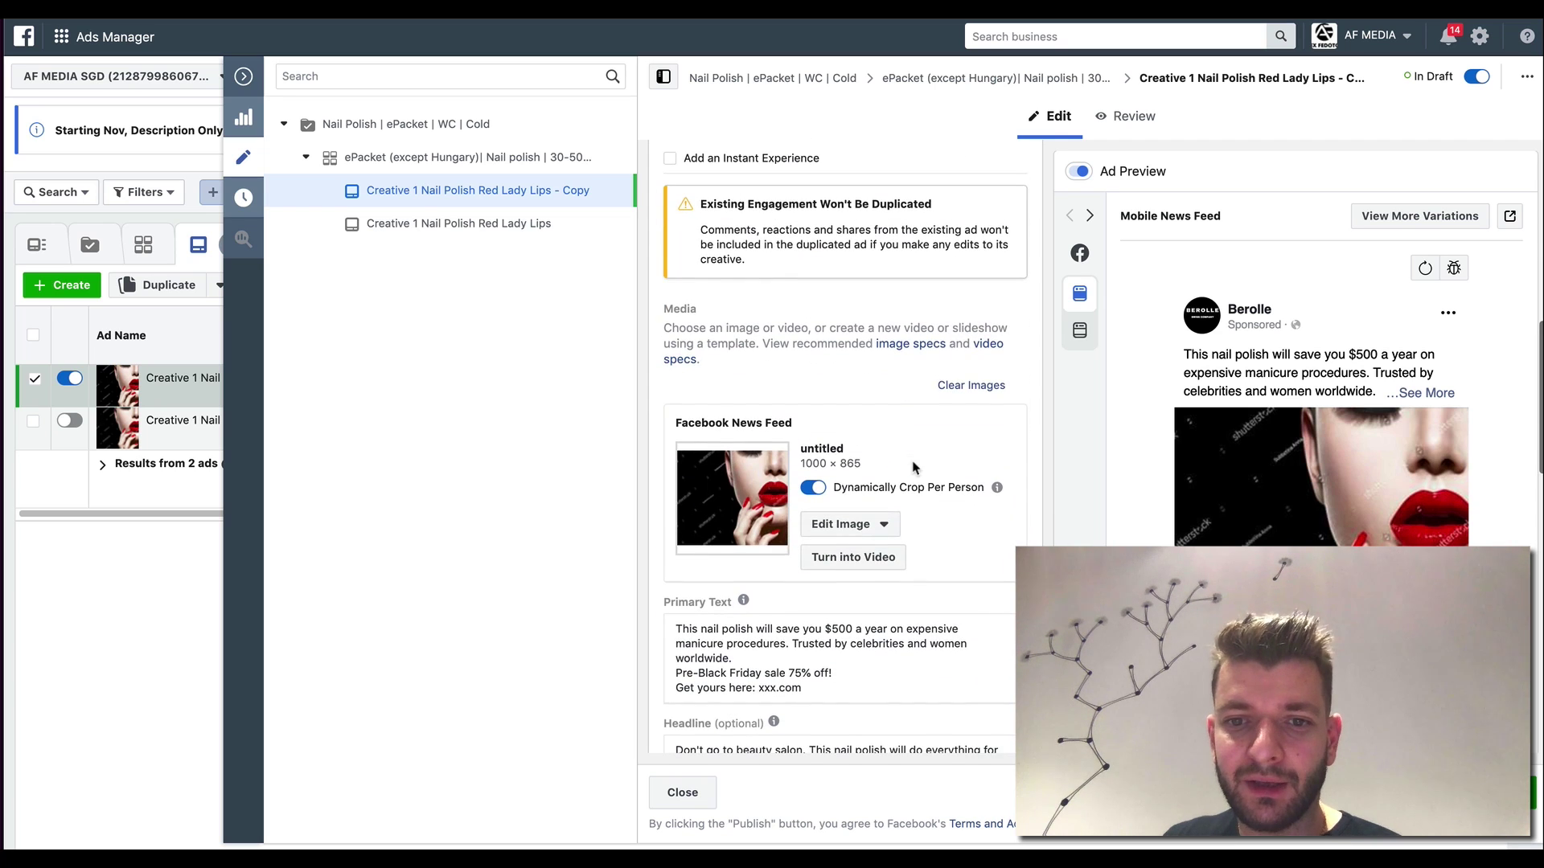
pyautogui.click(880, 531)
pyautogui.click(876, 555)
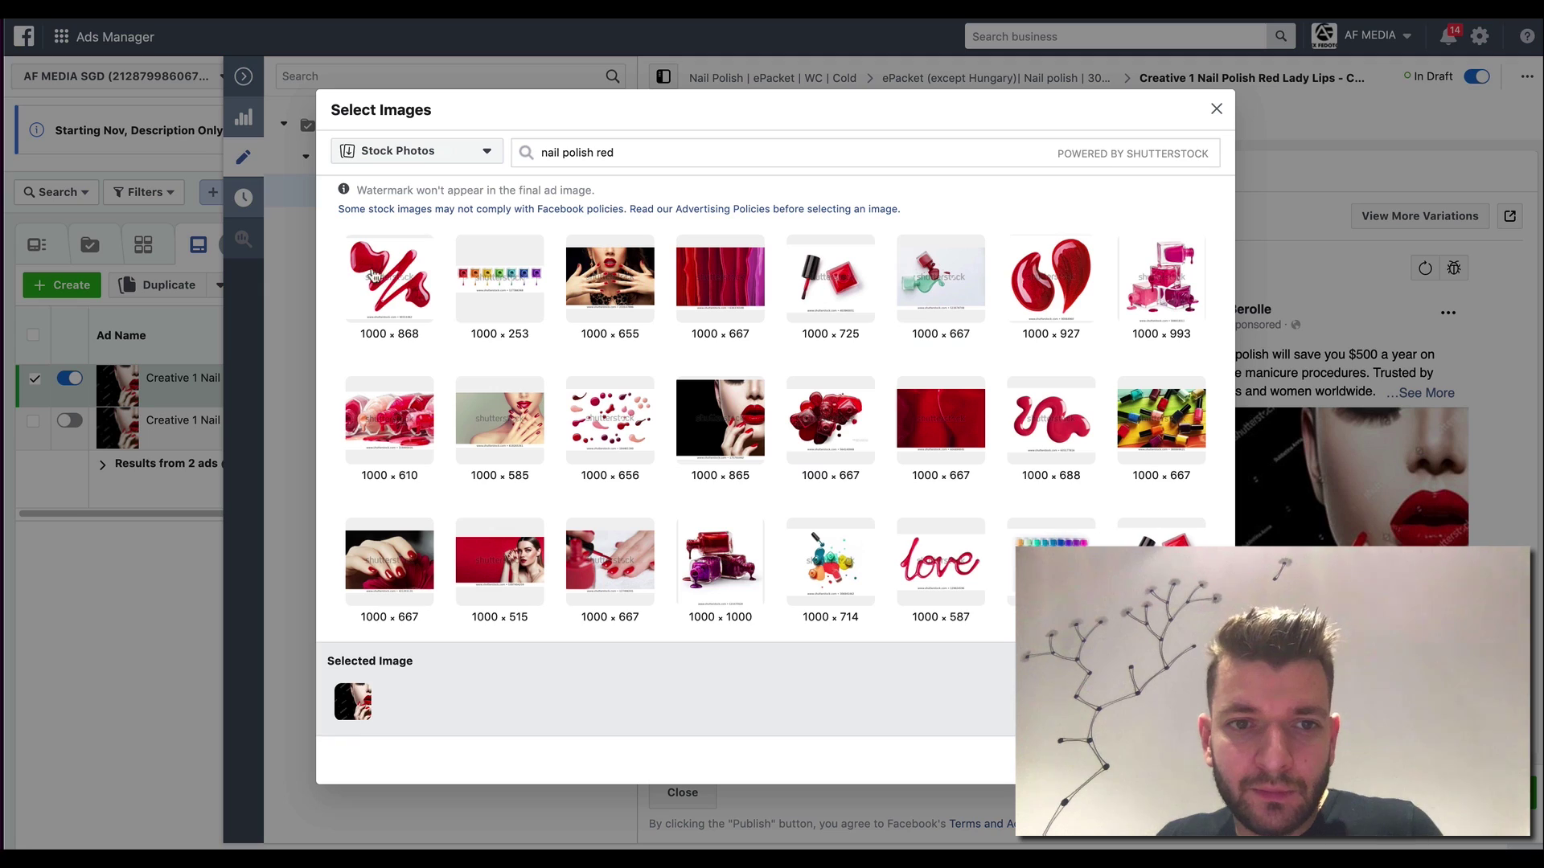
pyautogui.press('Escape')
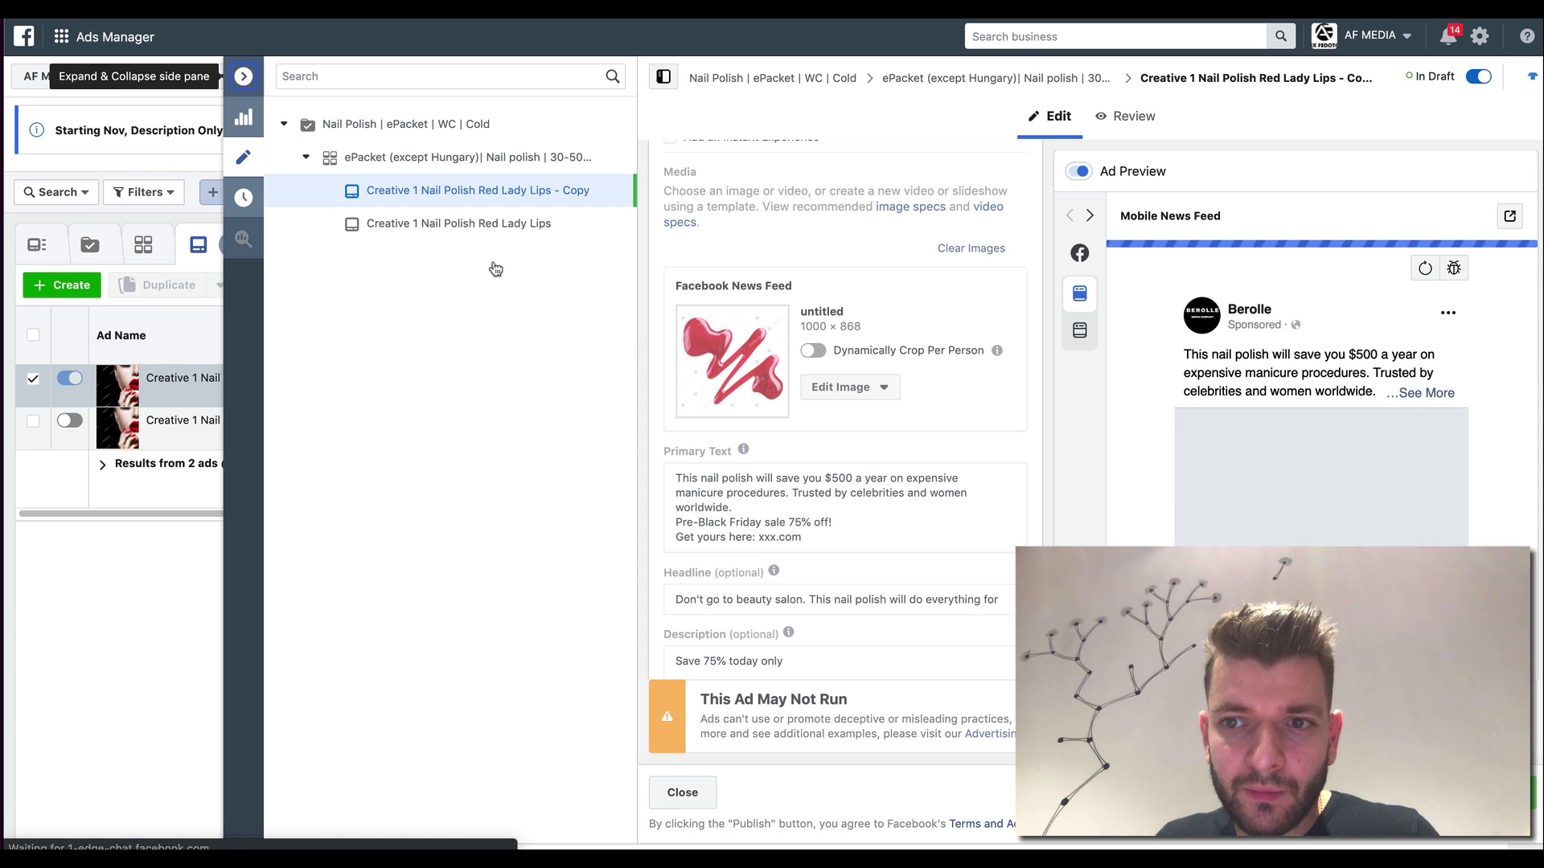
pyautogui.click(243, 75)
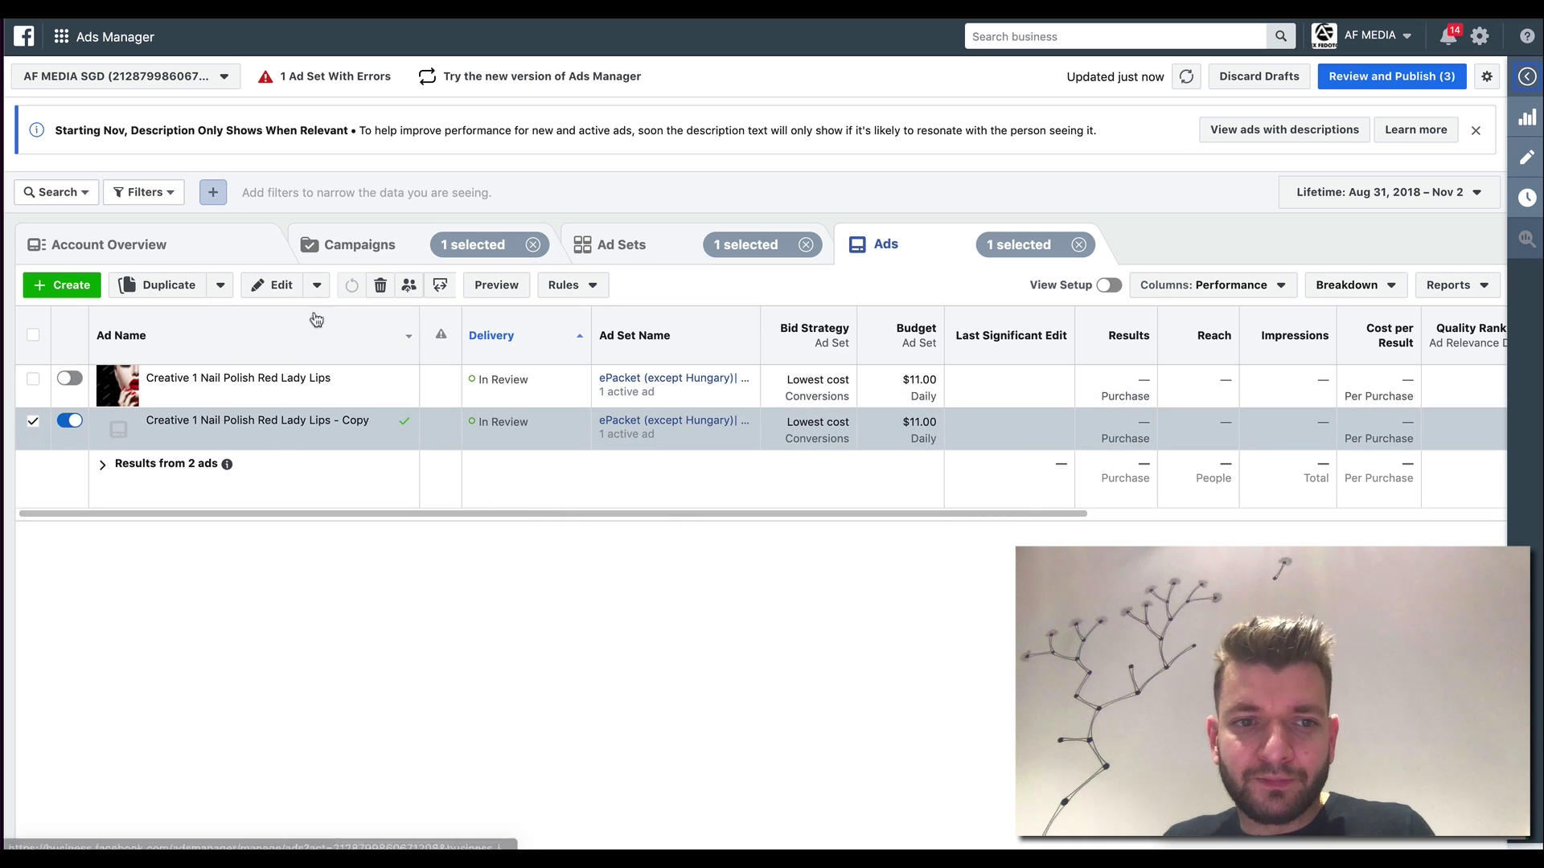
pyautogui.click(73, 423)
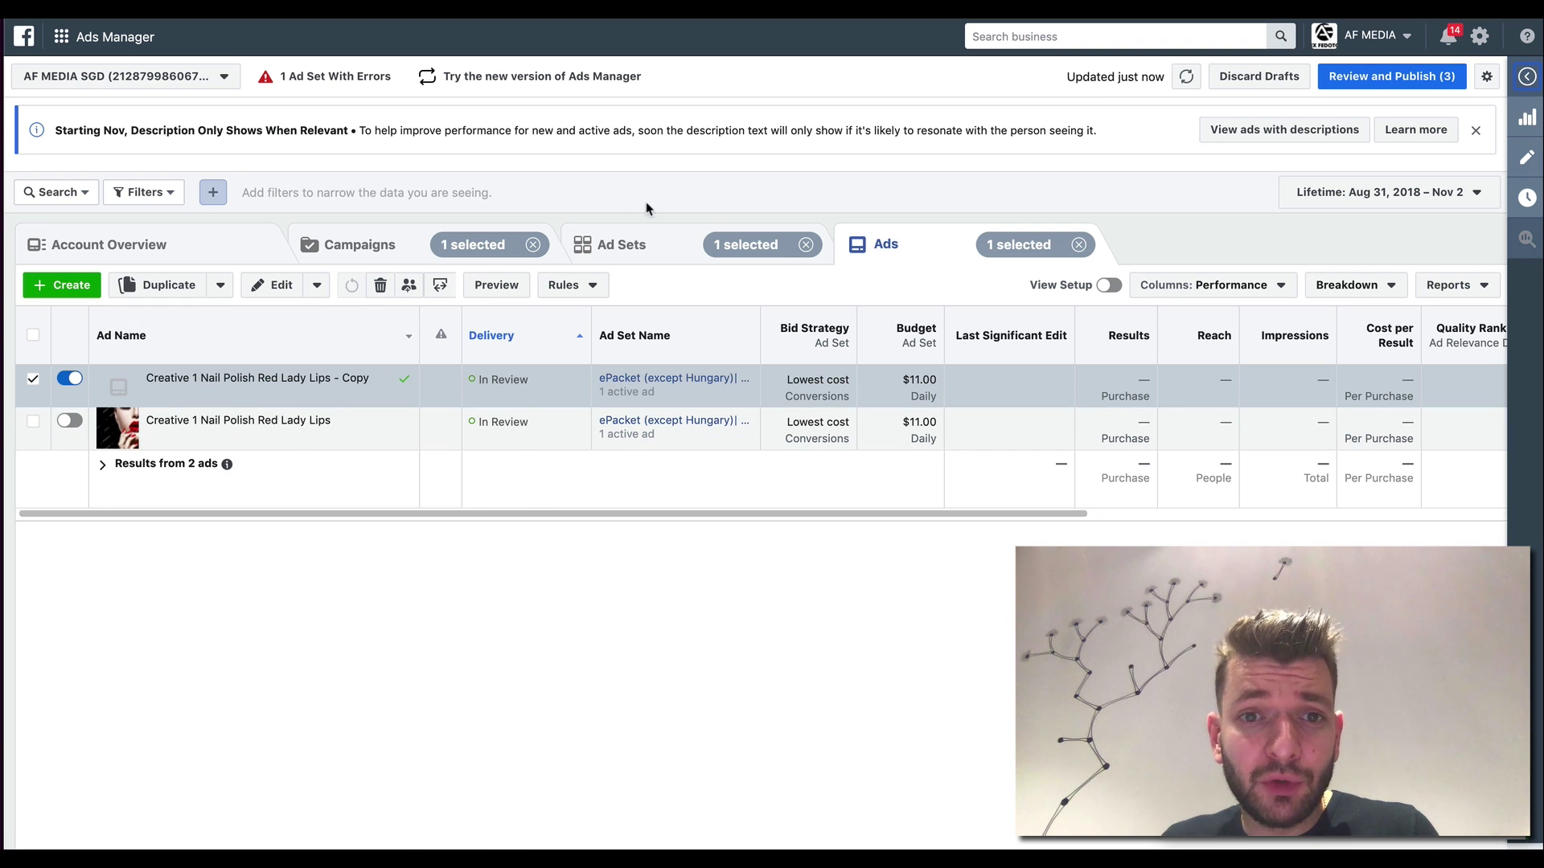
# Step: Duplicate the ePacket Nail polish ad set from the Ad Sets tab into its original campaign
pyautogui.click(650, 242)
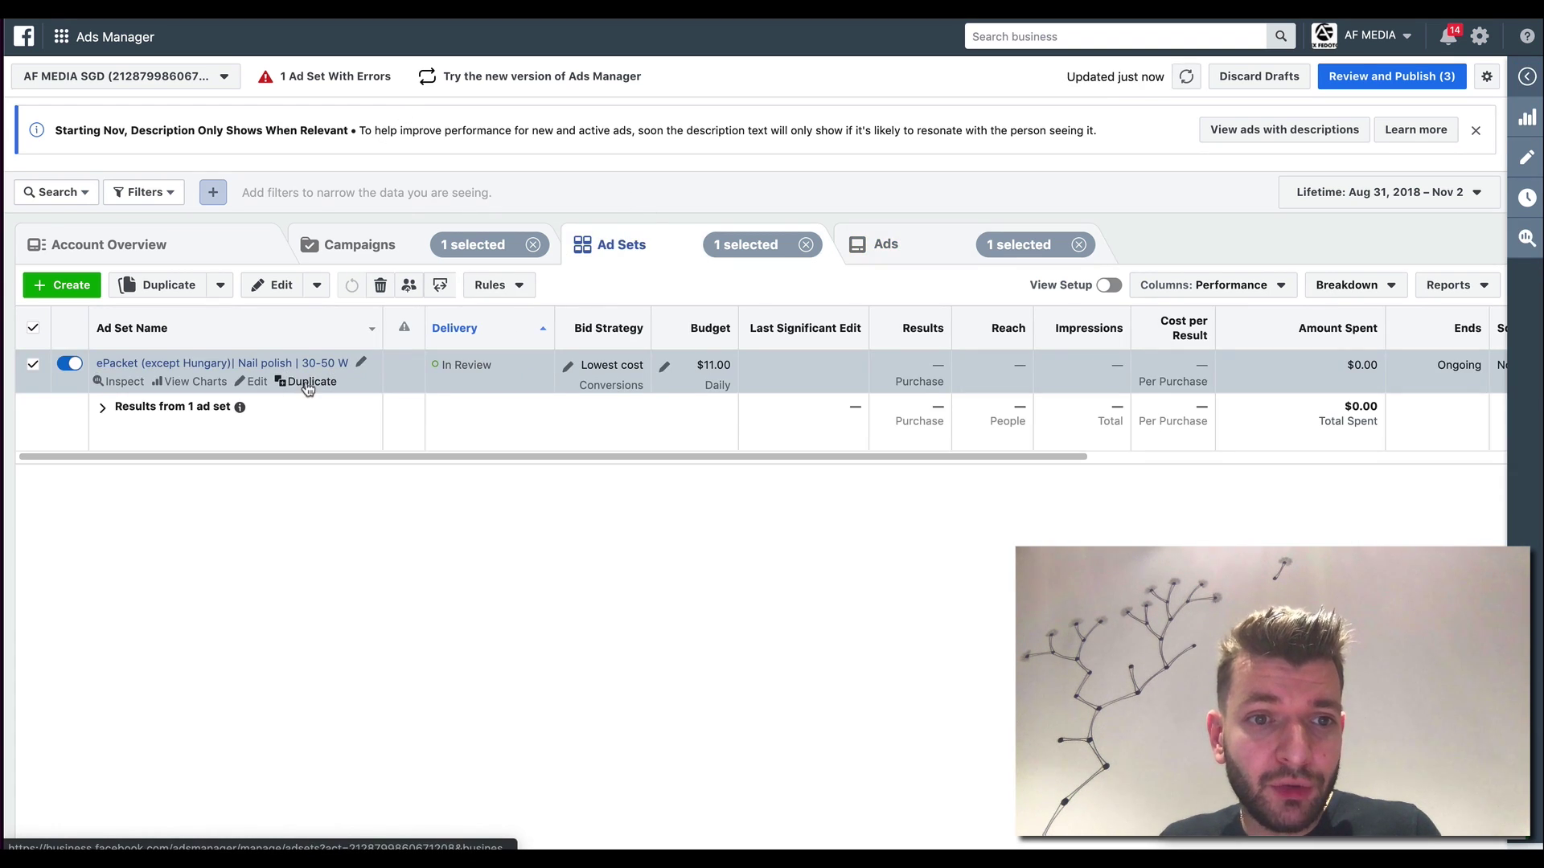
pyautogui.click(308, 383)
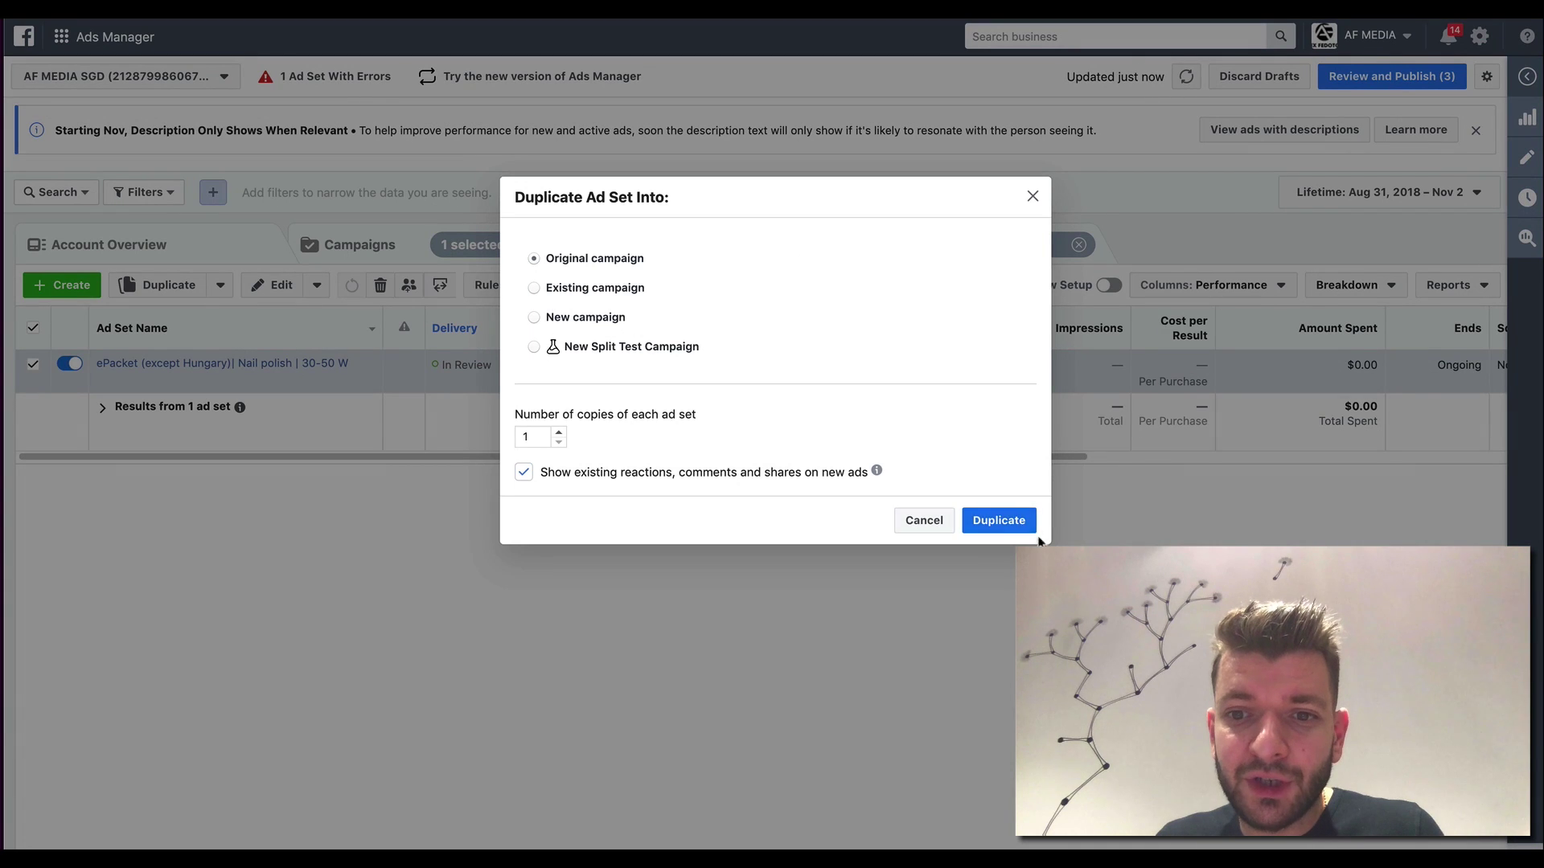
pyautogui.click(1017, 527)
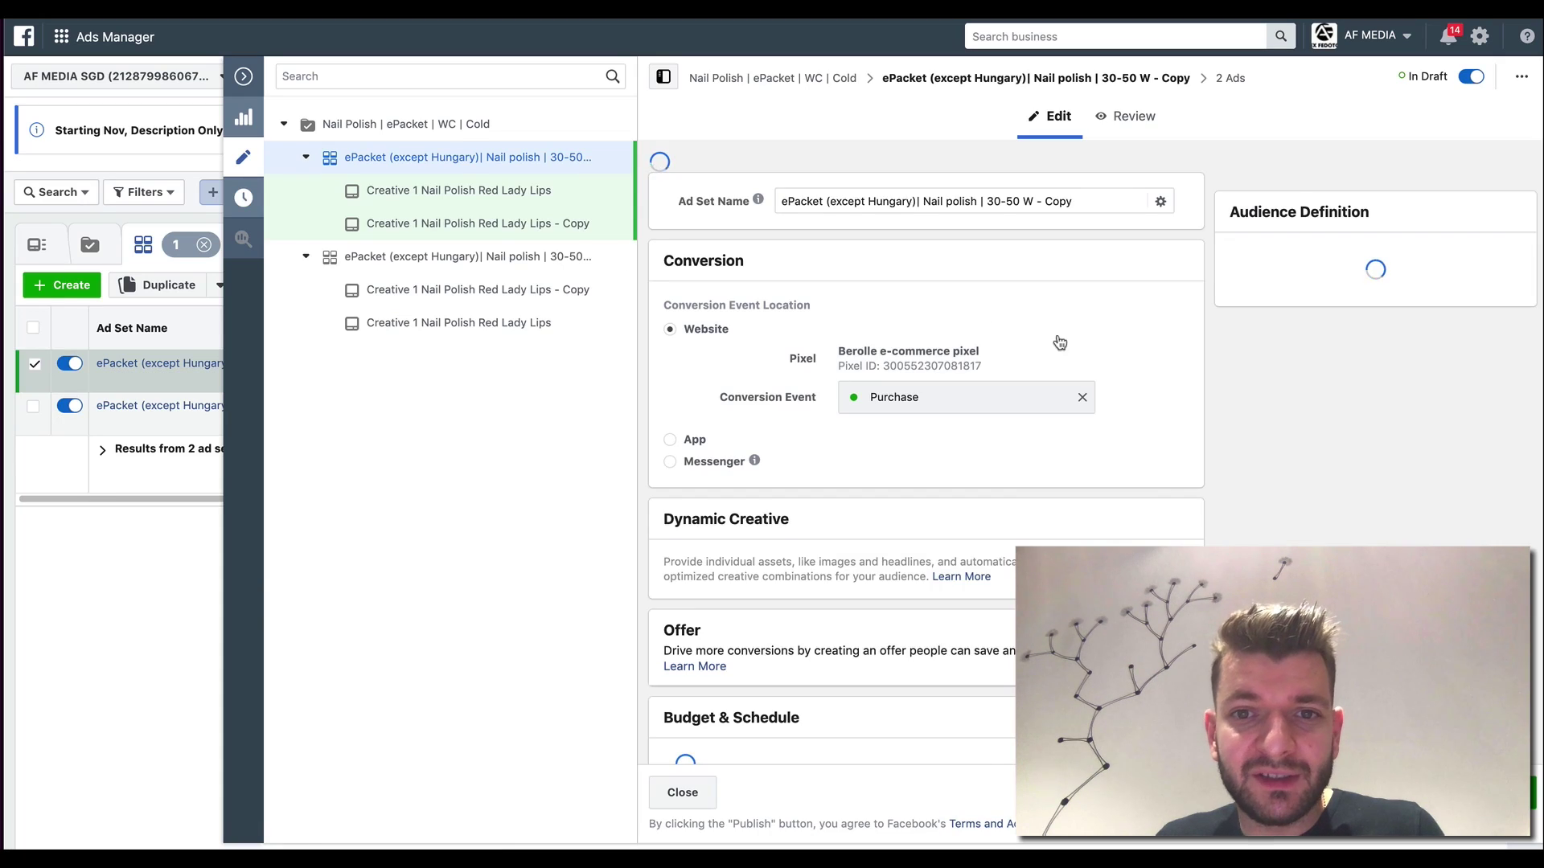
pyautogui.scroll(-10, 1058, 338)
# Step: In the copied ad set's Detailed Targeting, add the Nail salon interest and remove Nail polish
pyautogui.scroll(-10, 1058, 338)
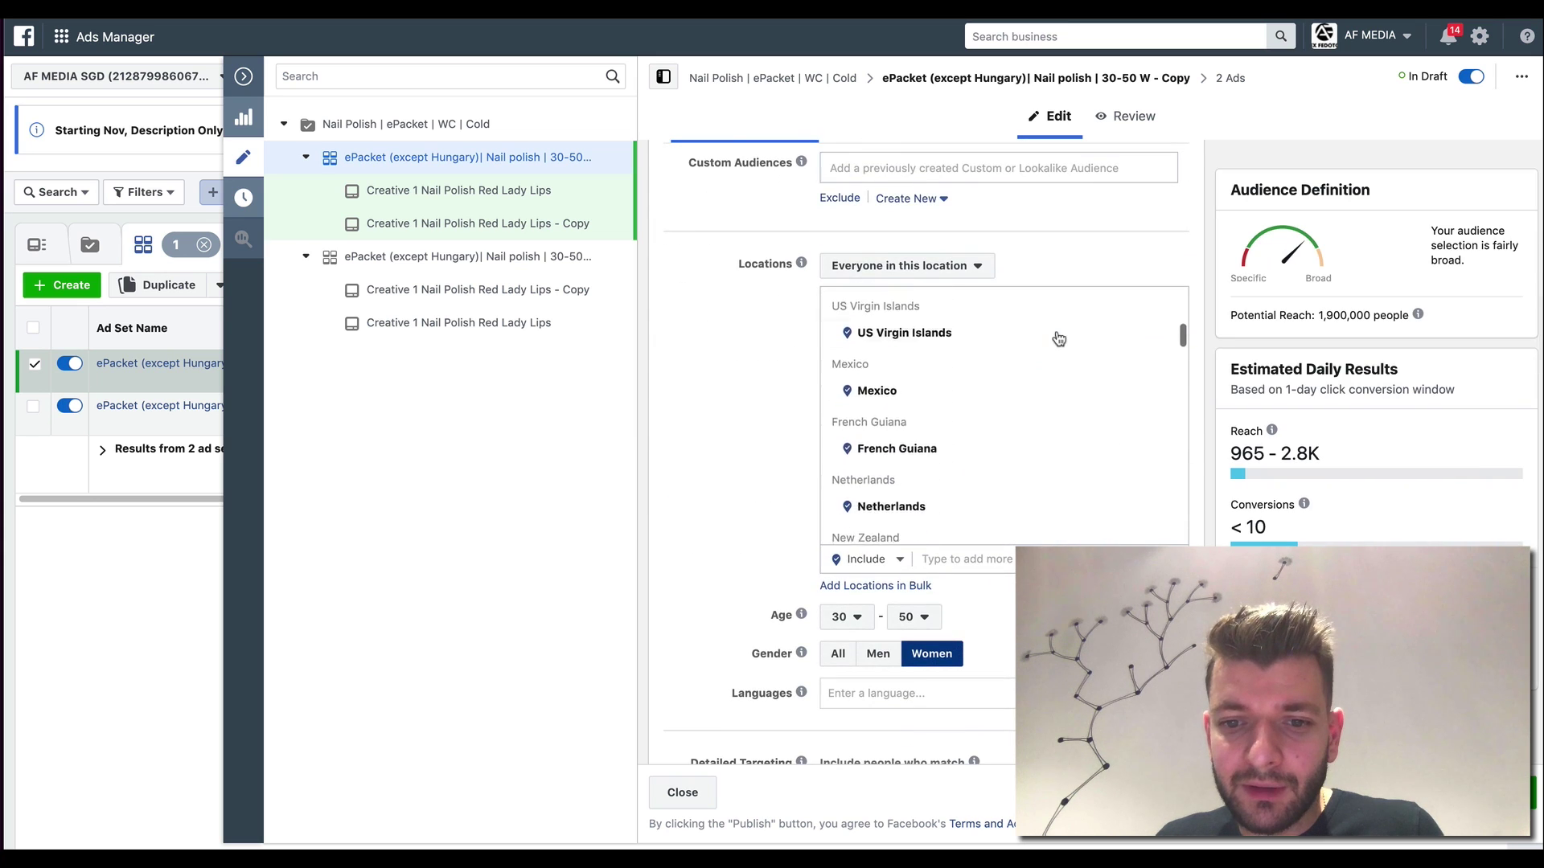
pyautogui.scroll(-1, 1062, 469)
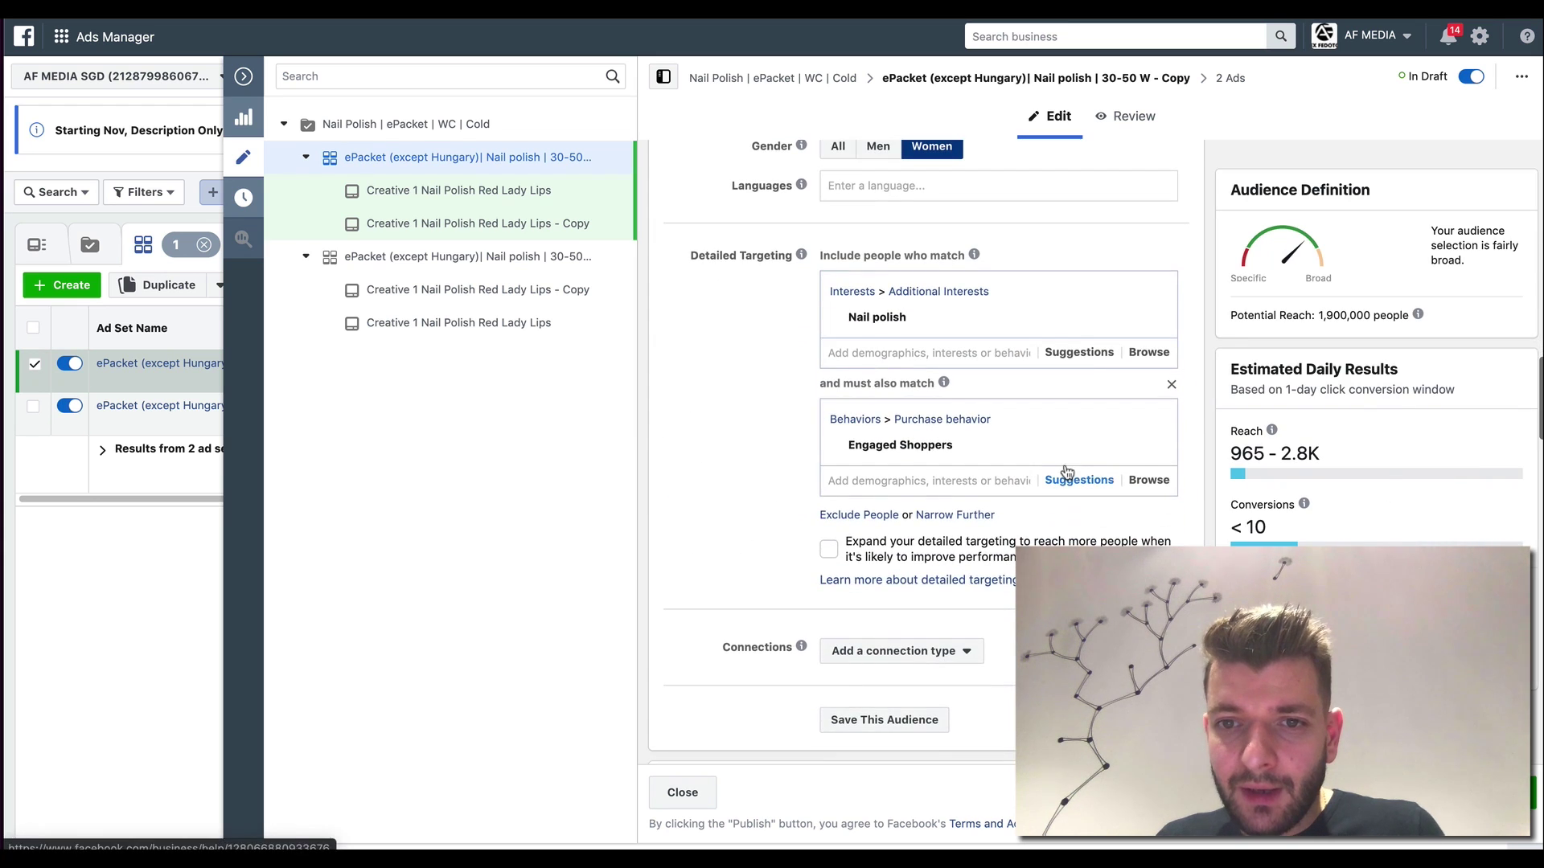
pyautogui.click(1074, 352)
pyautogui.click(932, 390)
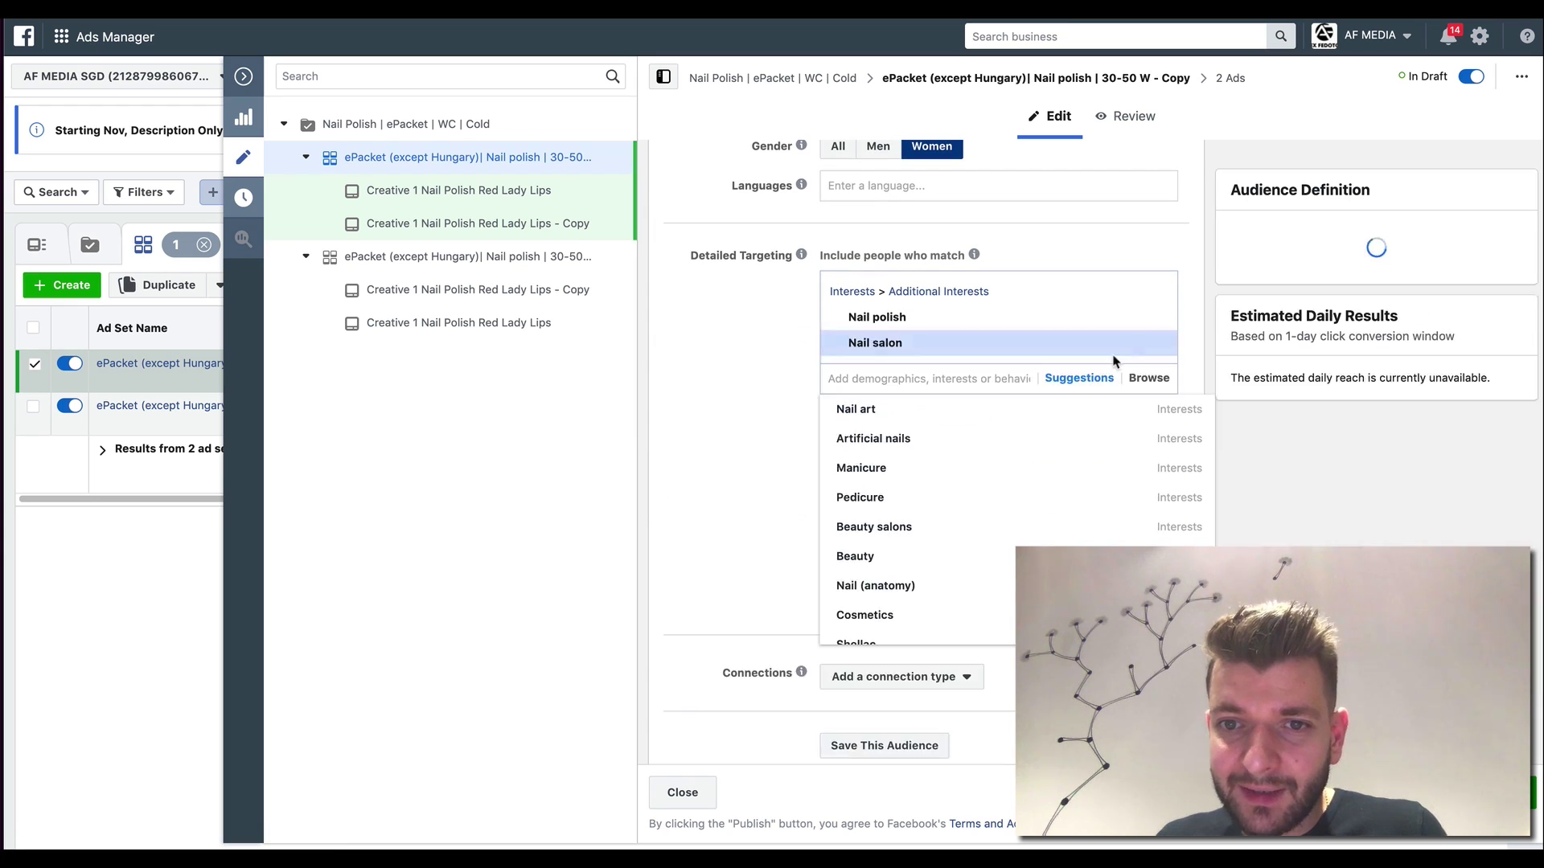
pyautogui.click(1152, 316)
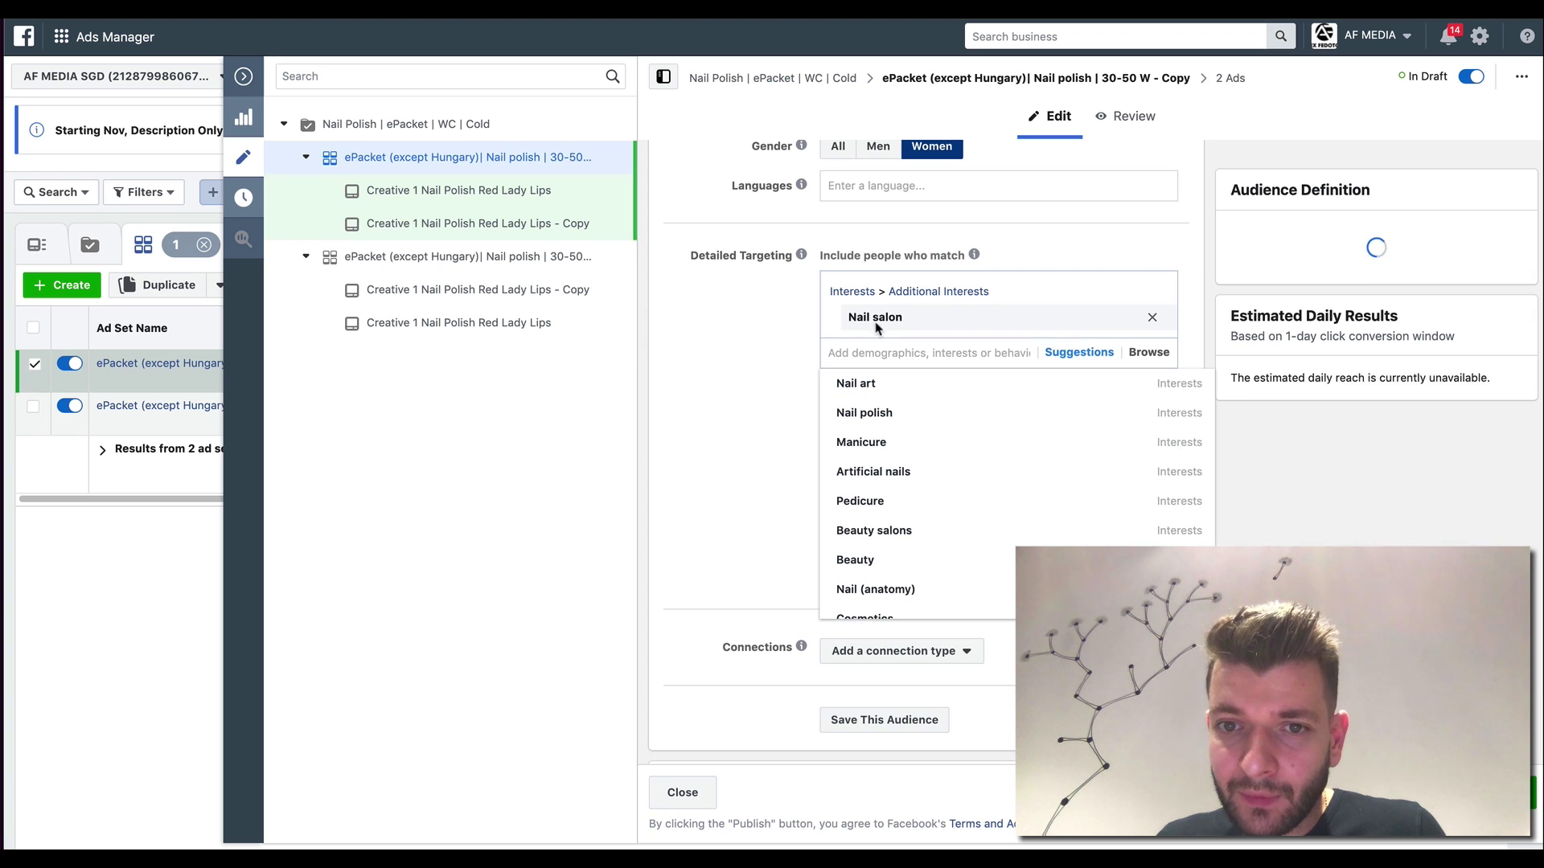
pyautogui.tripleClick(876, 323)
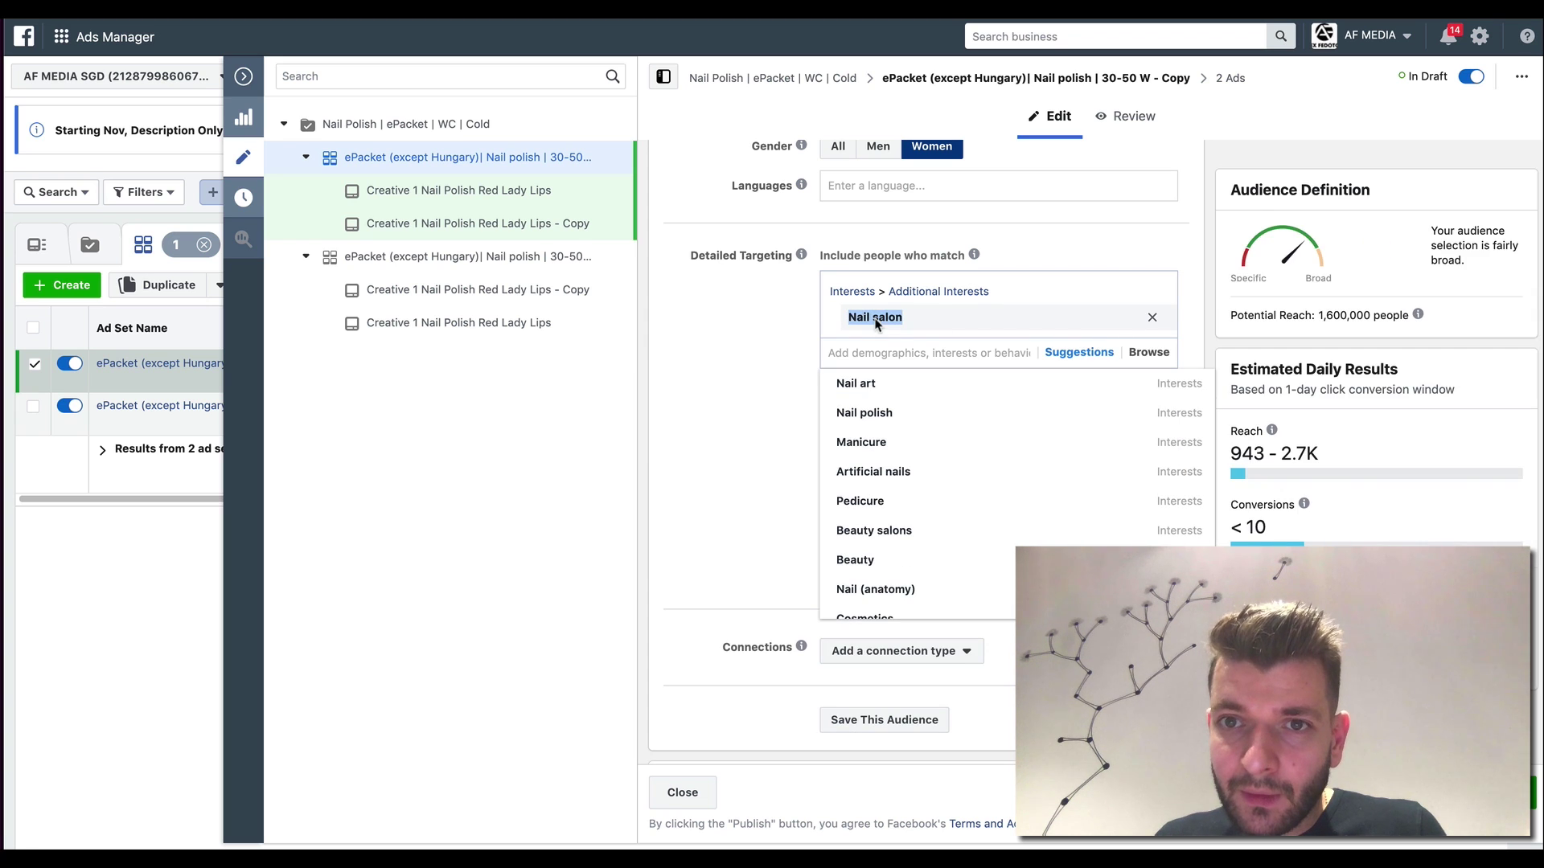
pyautogui.click(777, 360)
pyautogui.scroll(10, 969, 210)
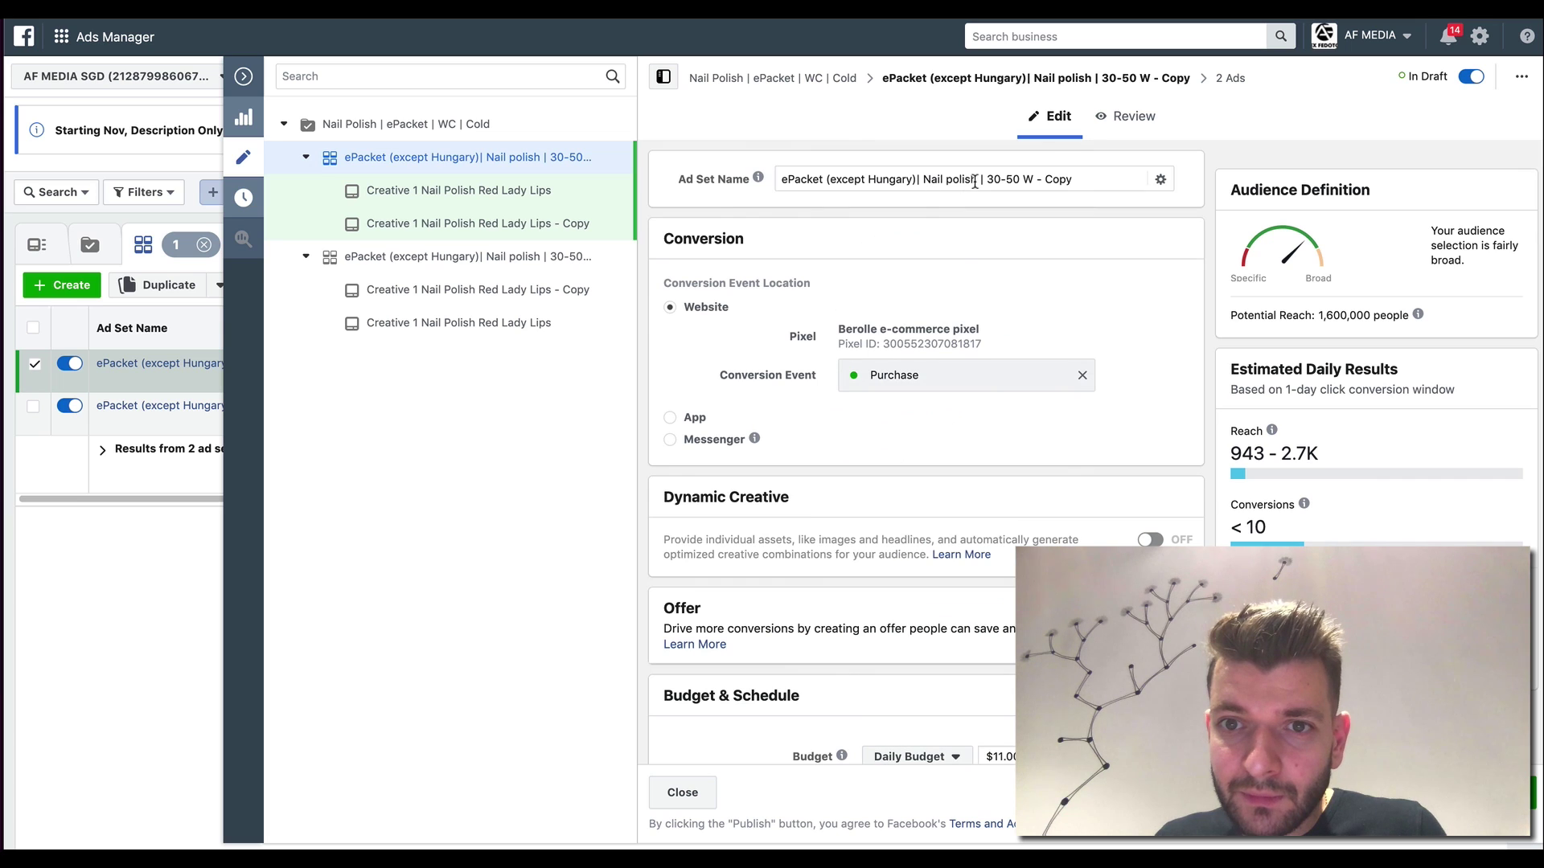
# Step: Rename the ad set, replacing 'polish' with 'Nail salon + ES' and removing '- Copy'
pyautogui.doubleClick(971, 182)
pyautogui.write('Nail salon + E')
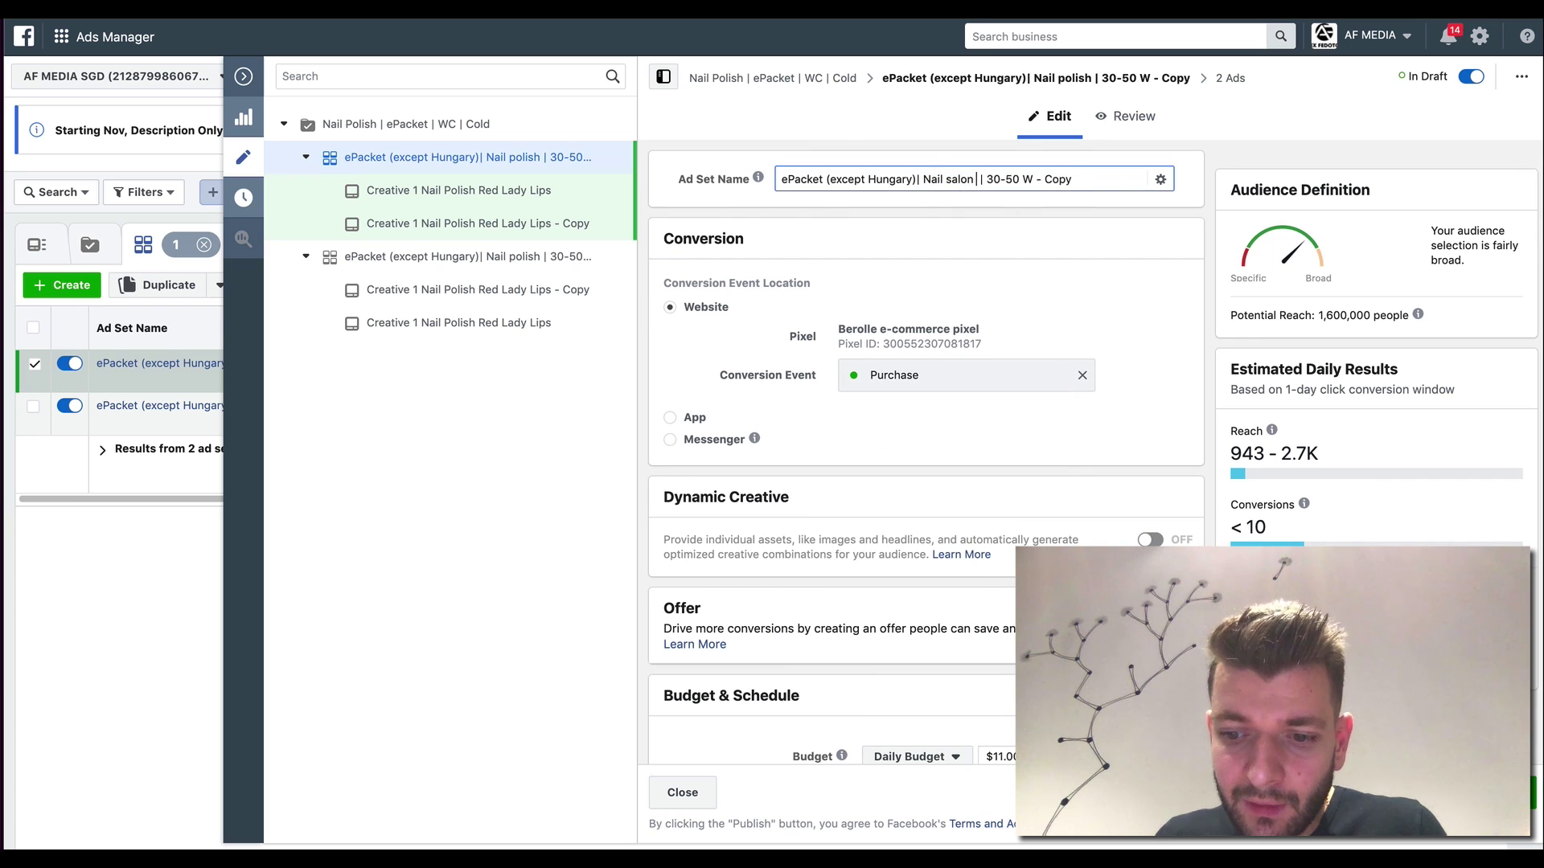
pyautogui.write('S')
pyautogui.press('Delete')
pyautogui.press('Delete')
pyautogui.press('Delete')
pyautogui.press('Delete')
pyautogui.press('Delete')
pyautogui.press('Delete')
pyautogui.click(1115, 355)
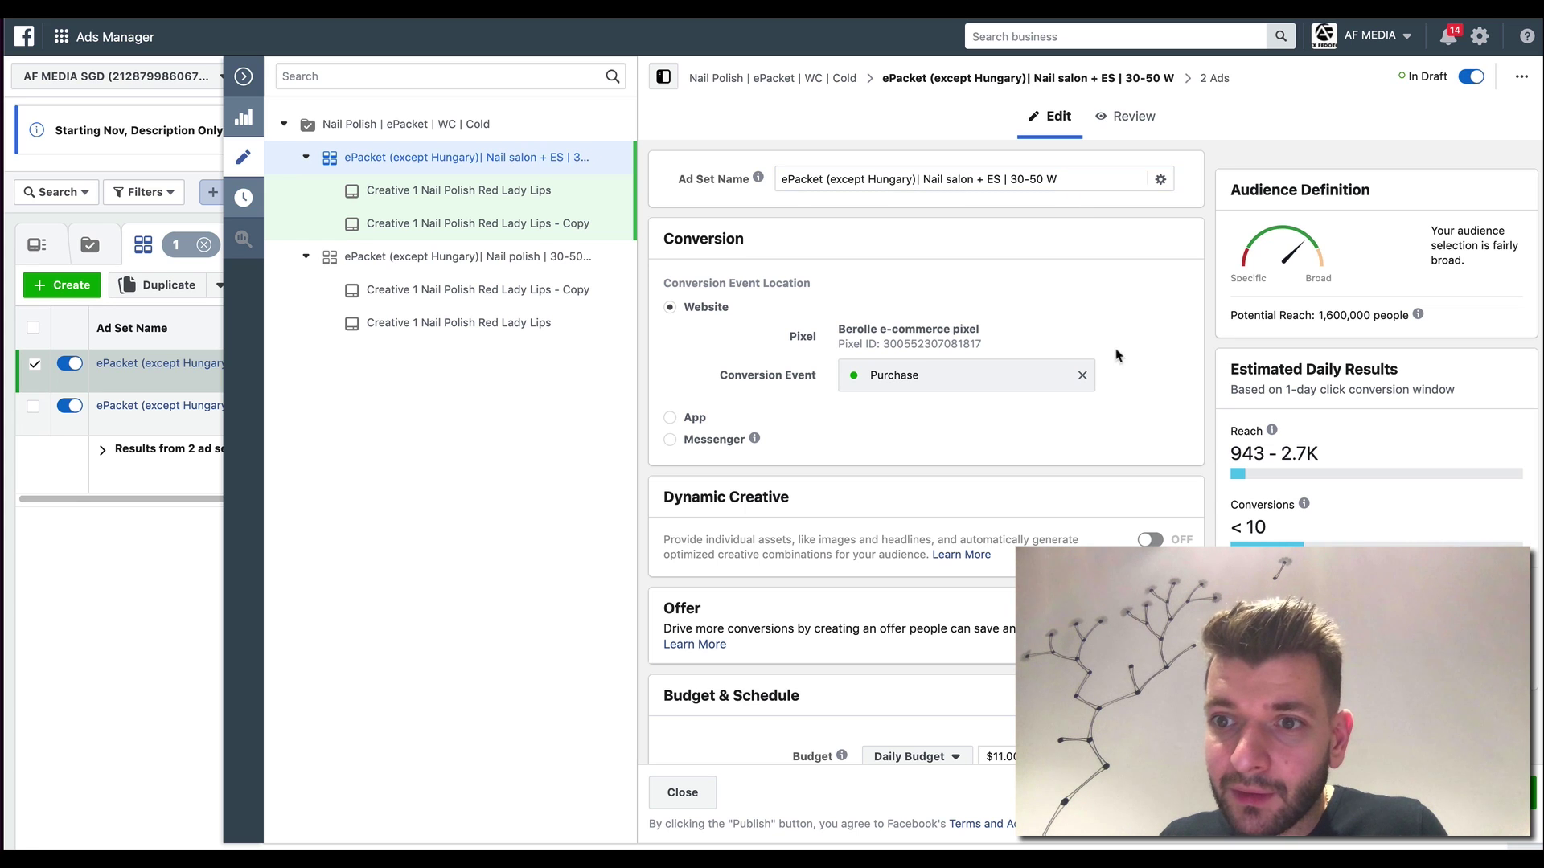
pyautogui.scroll(-15, 1040, 369)
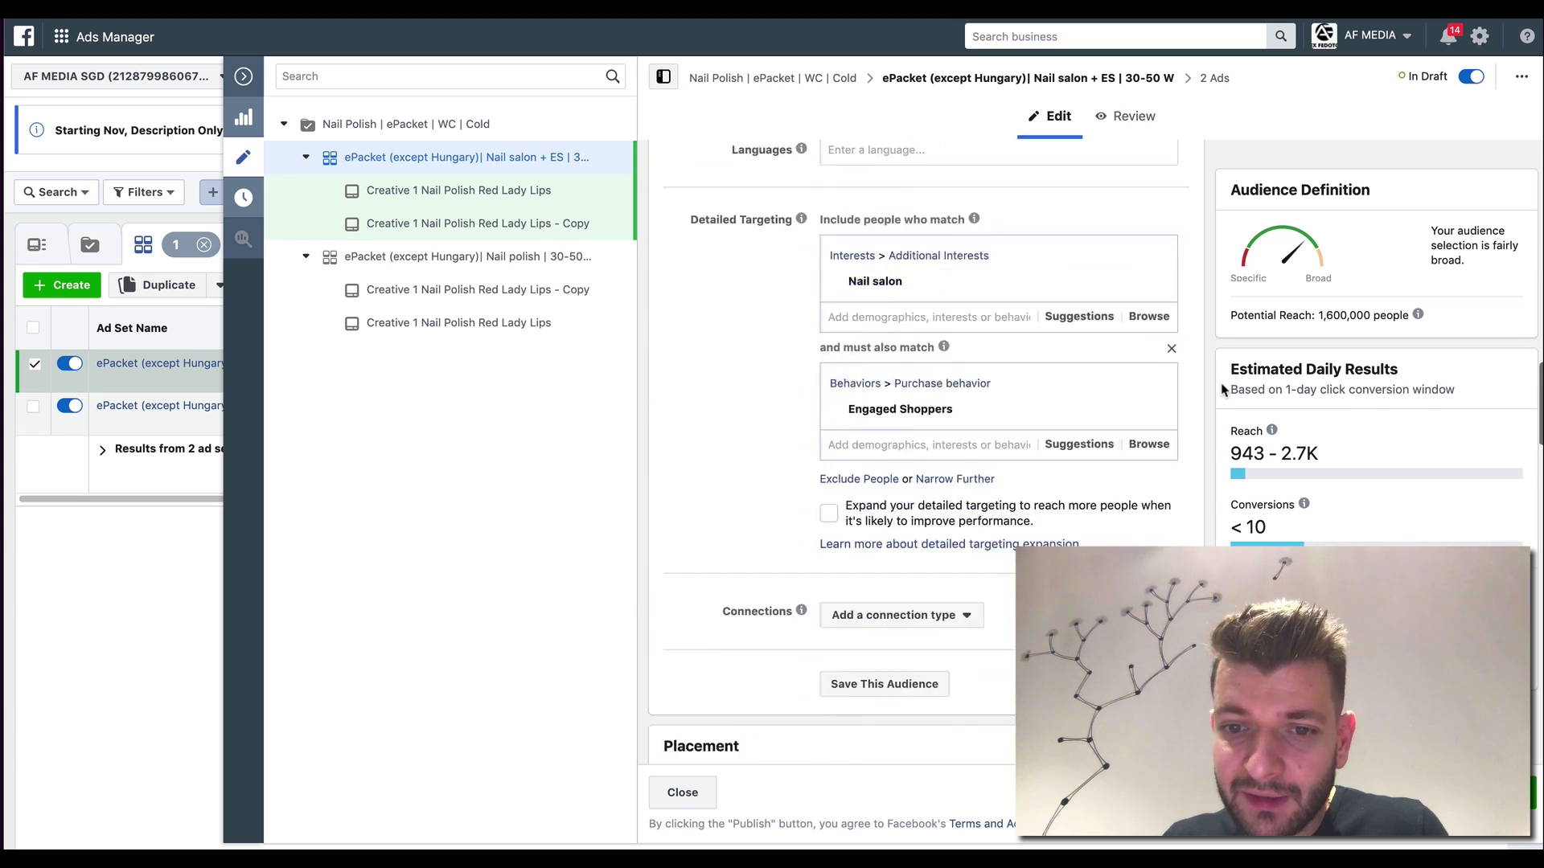
pyautogui.scroll(3, 924, 450)
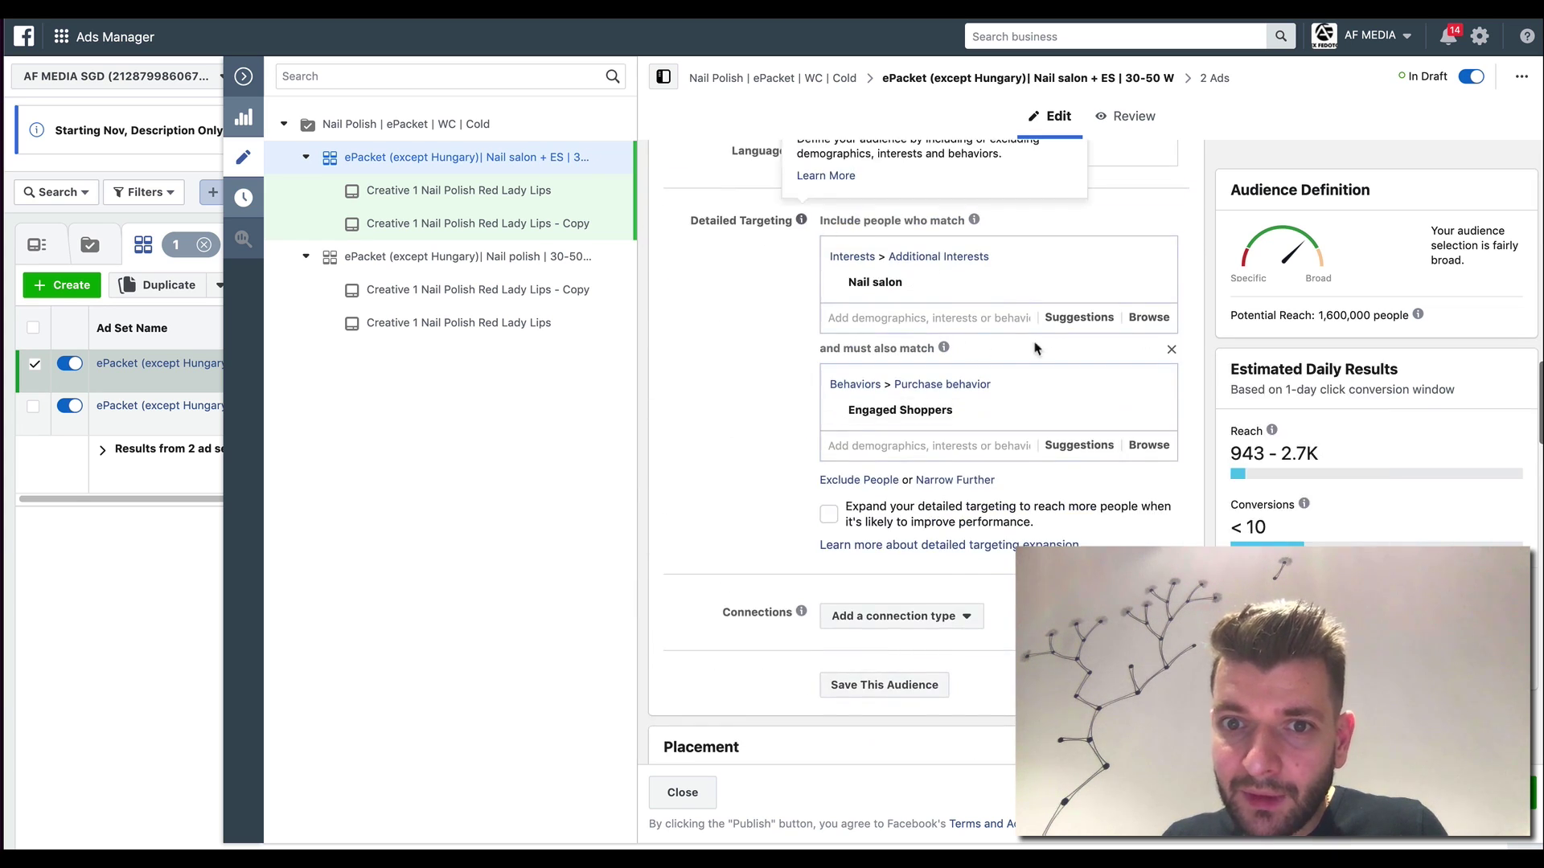
pyautogui.scroll(-12, 925, 450)
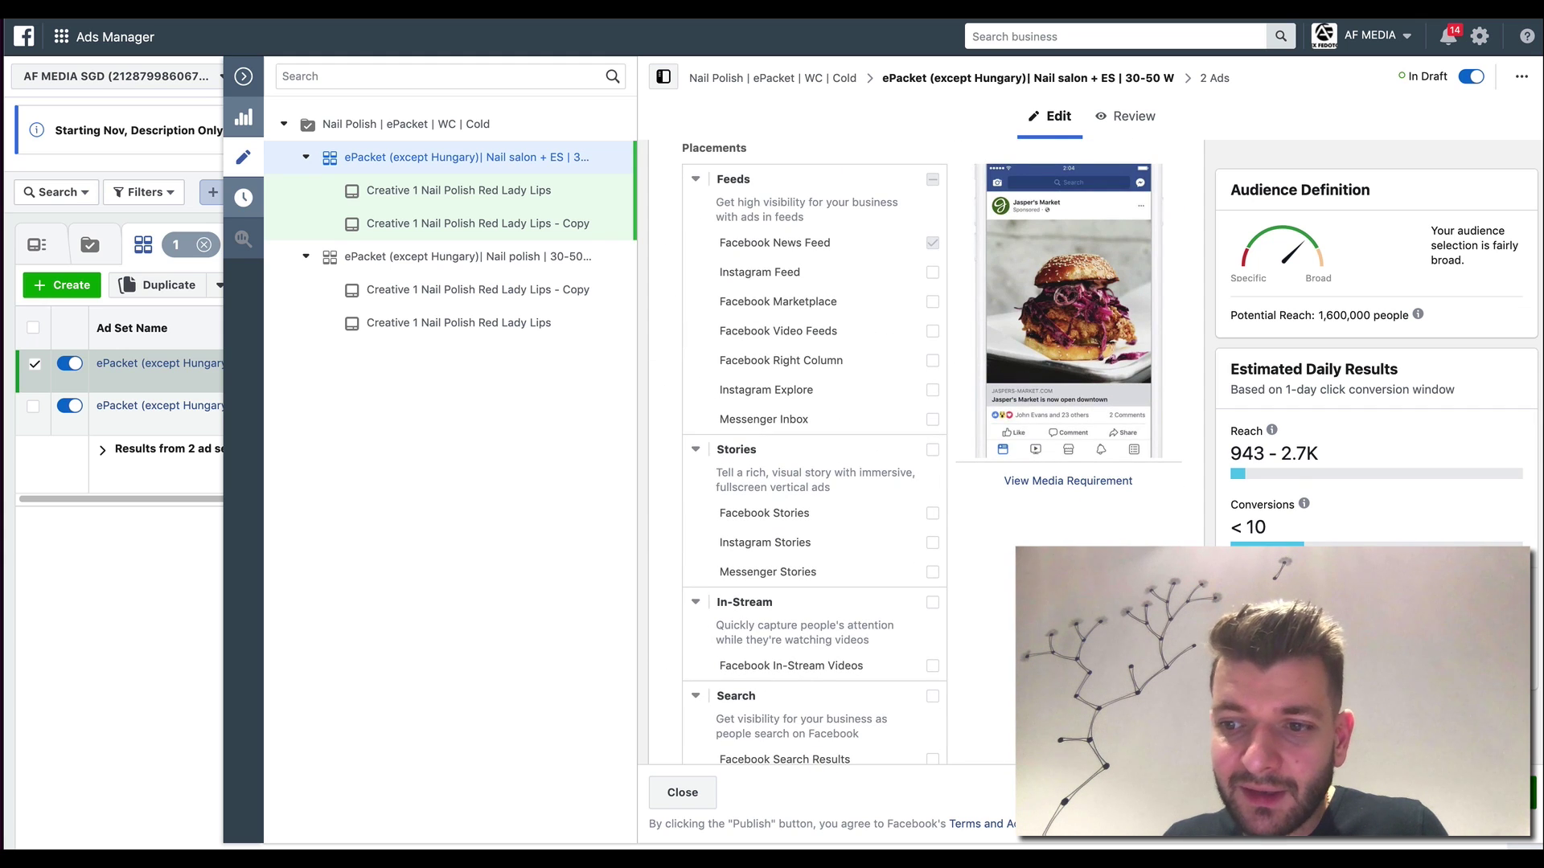
pyautogui.click(243, 76)
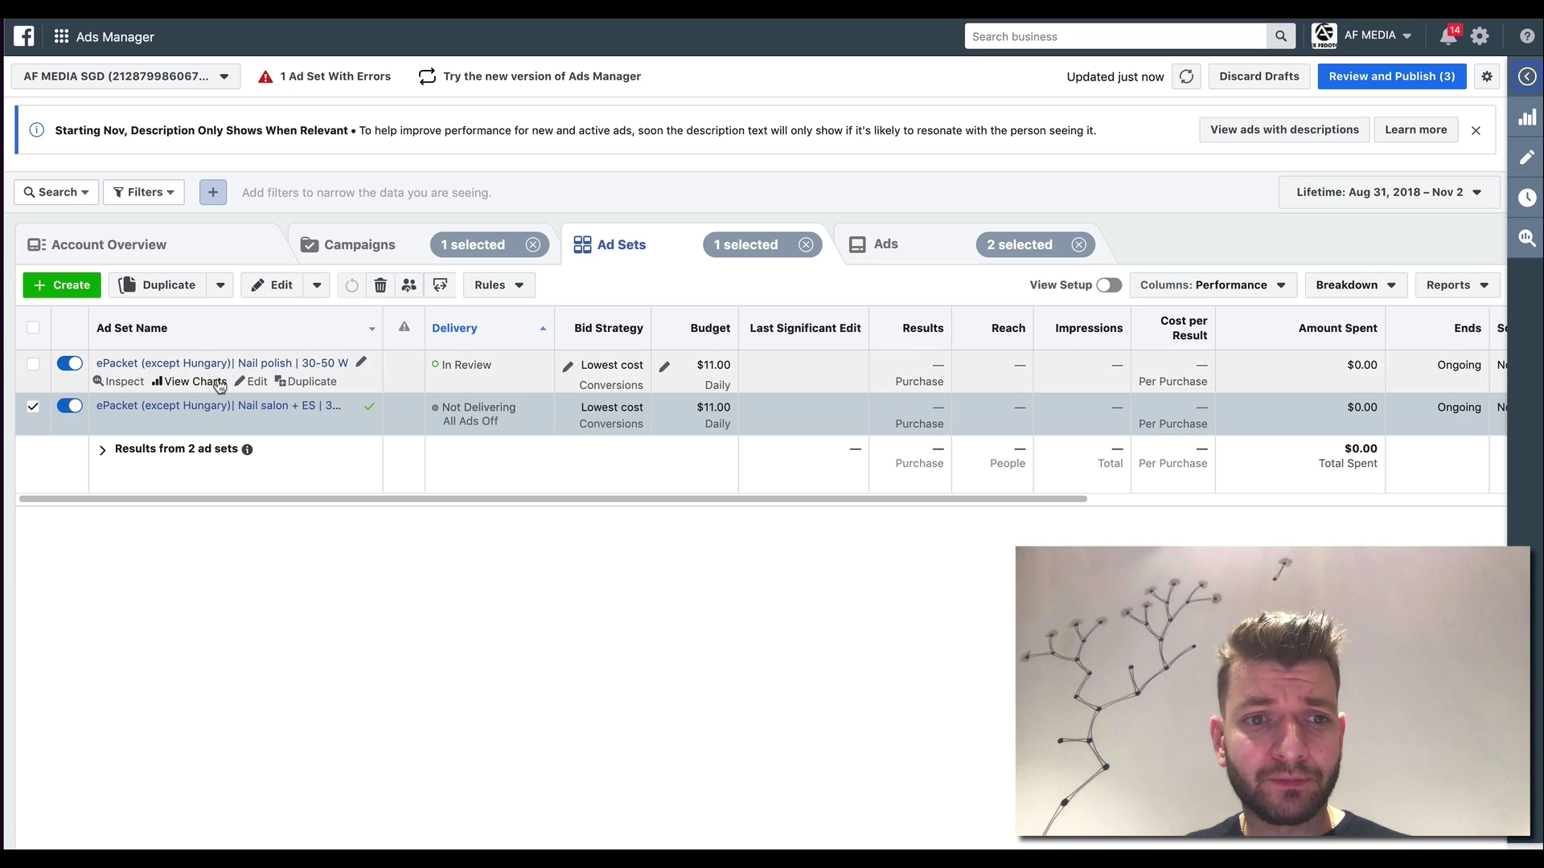
# Step: View the Nail polish ad set's ads, then go back to the Ad Sets list
pyautogui.click(223, 363)
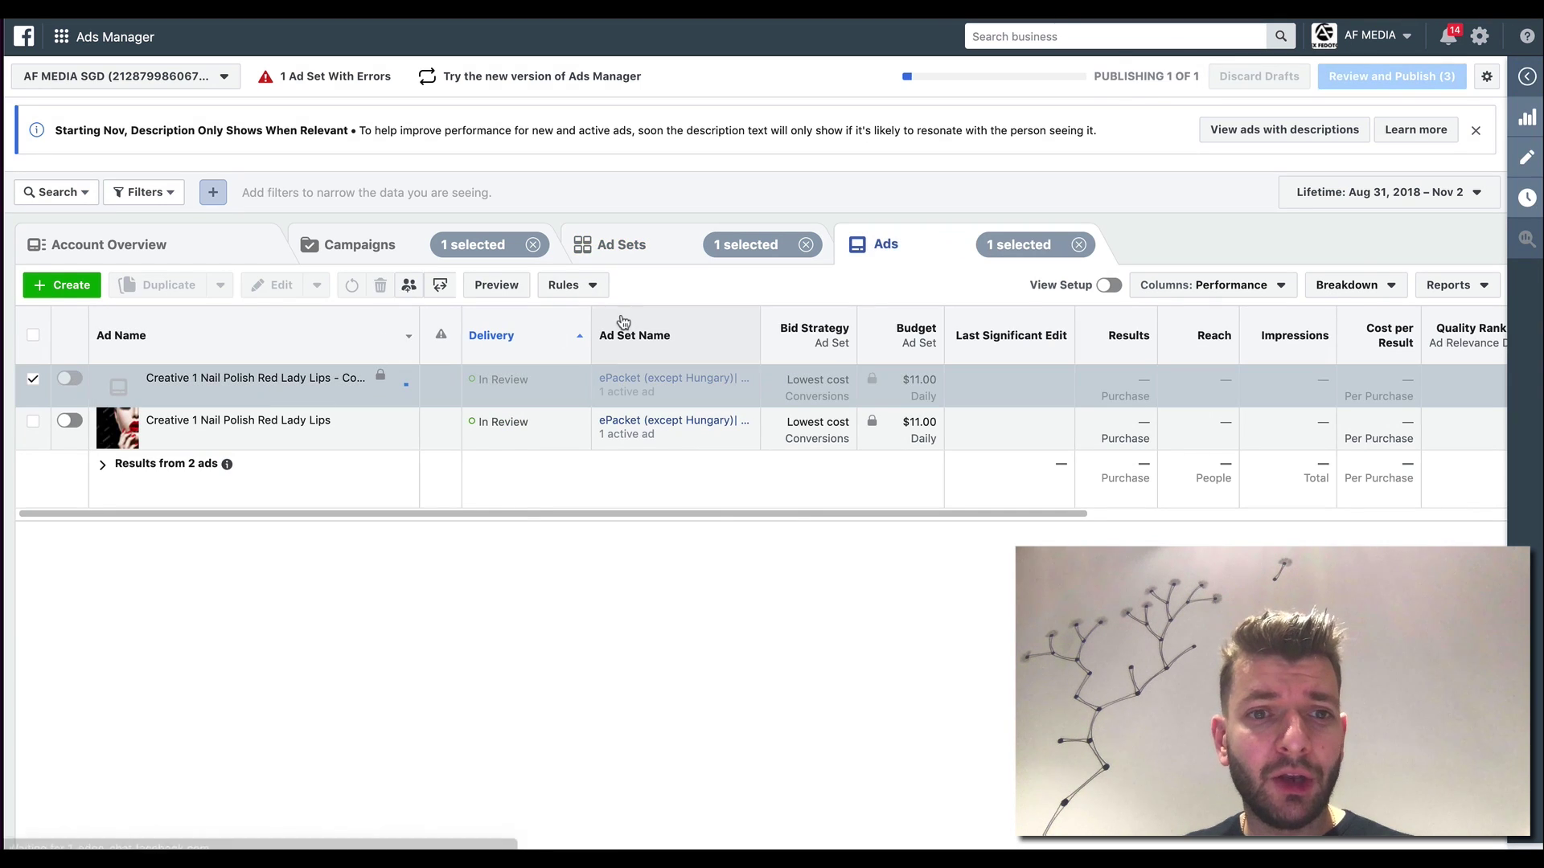
pyautogui.click(648, 258)
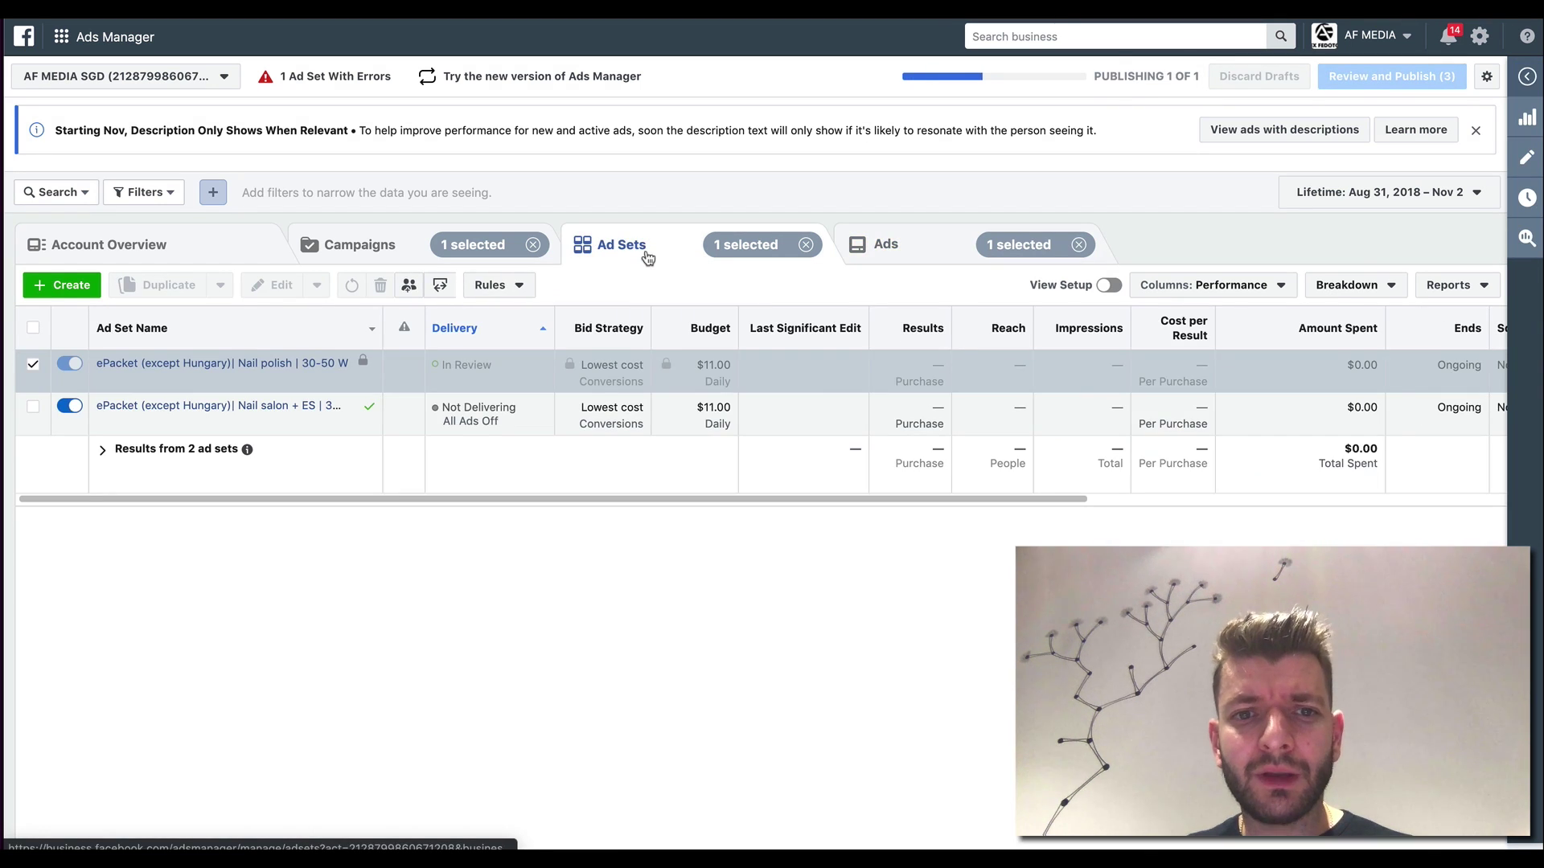